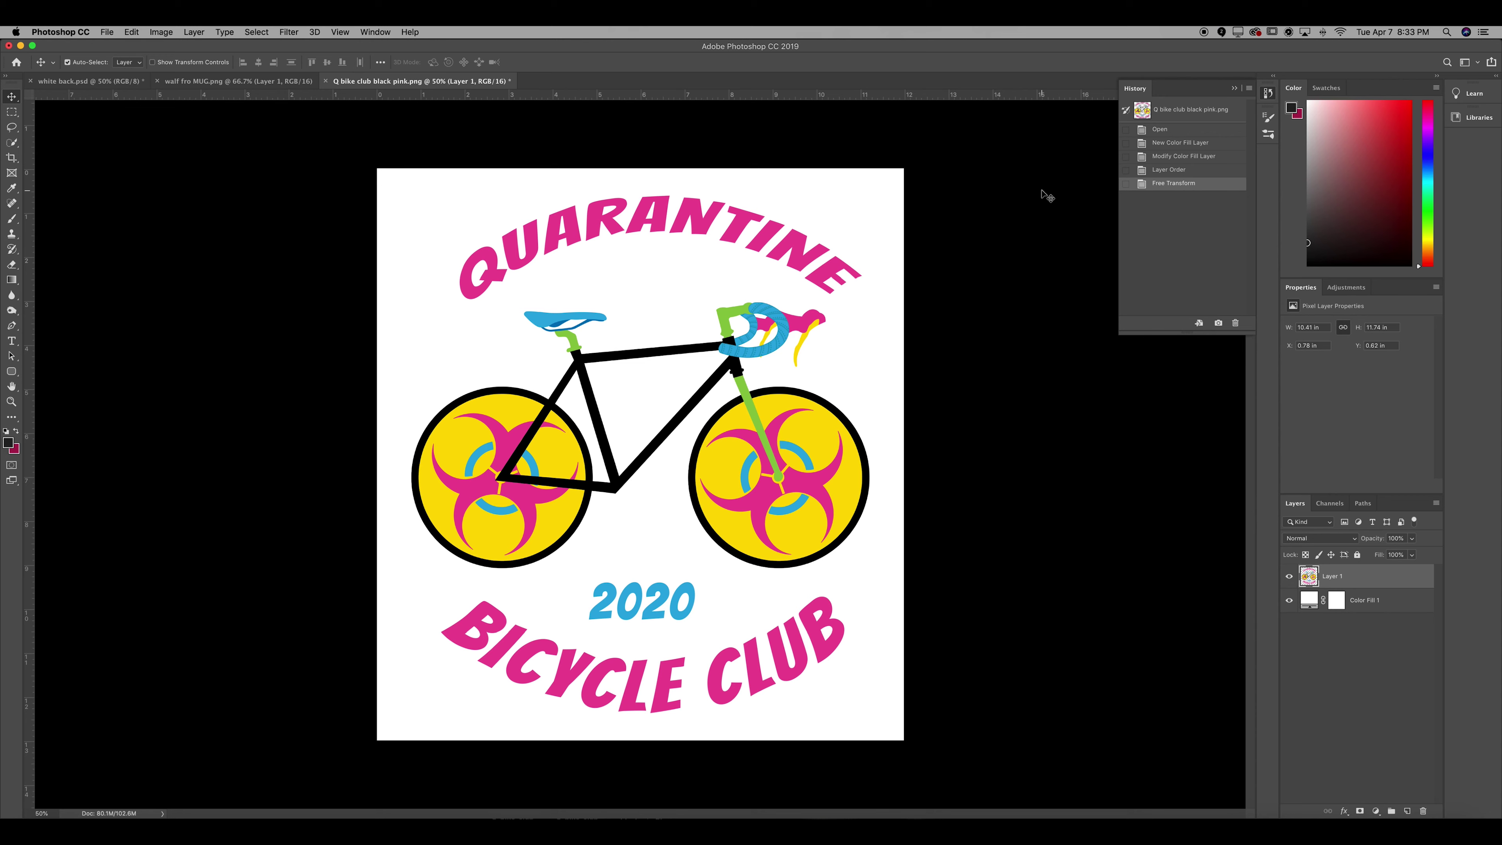
# Review the meditating figure and bike club artwork files, and return to the white back.psd shirt template
pyautogui.click(235, 82)
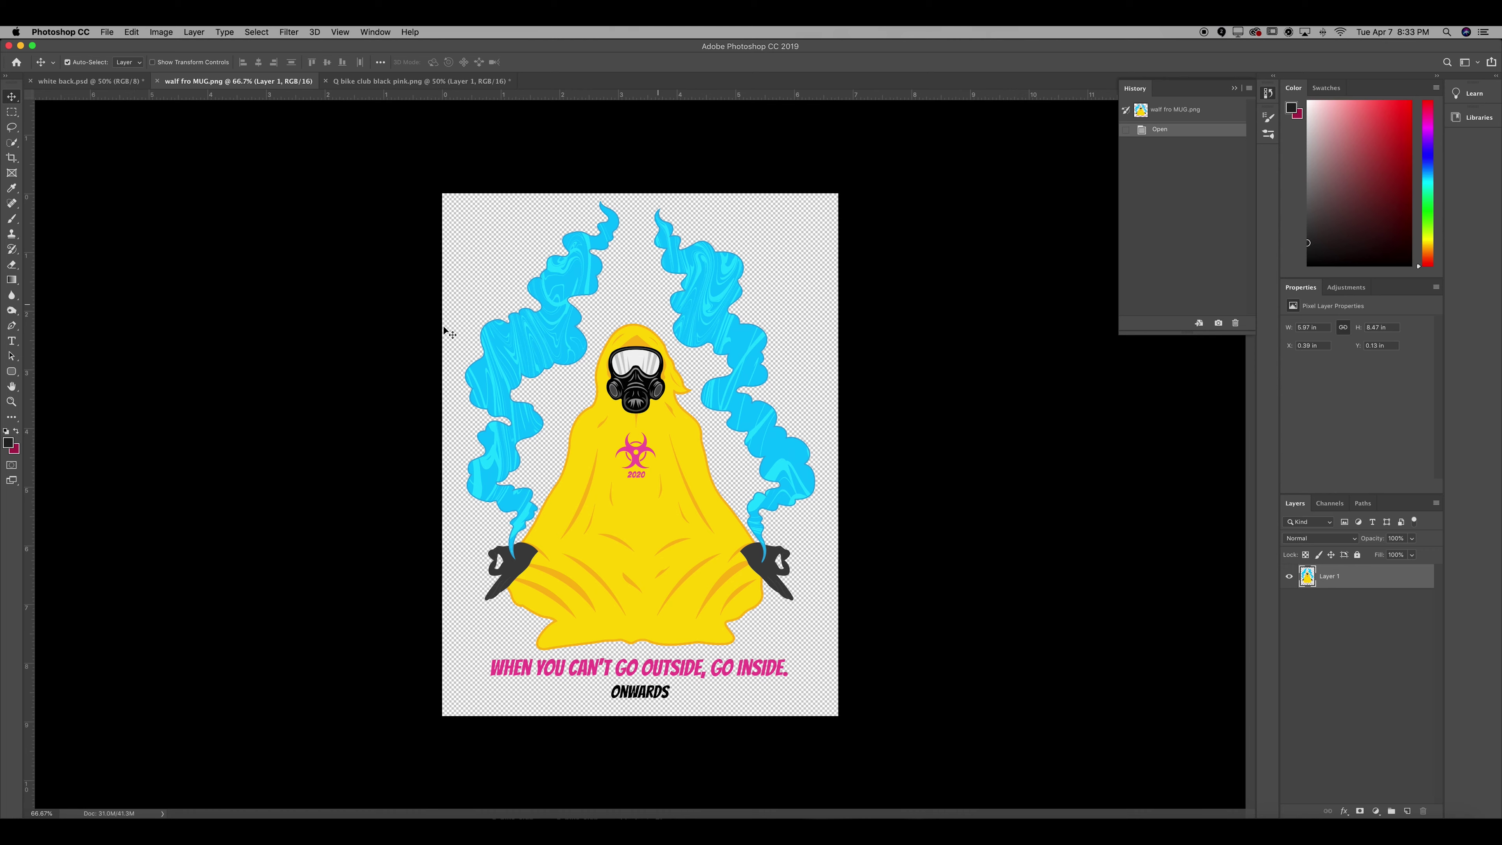
pyautogui.click(384, 83)
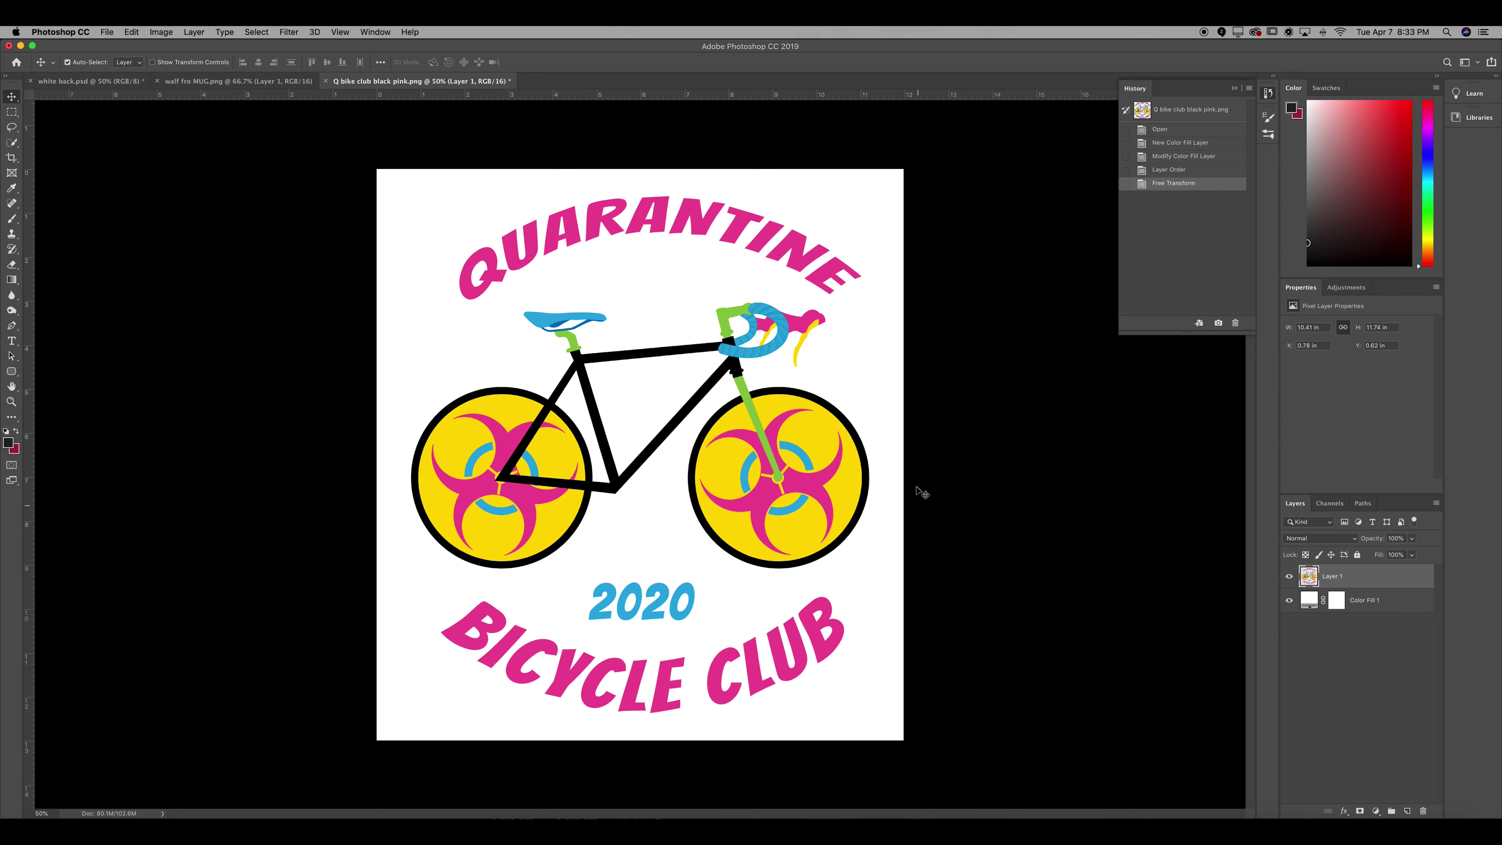
pyautogui.click(243, 83)
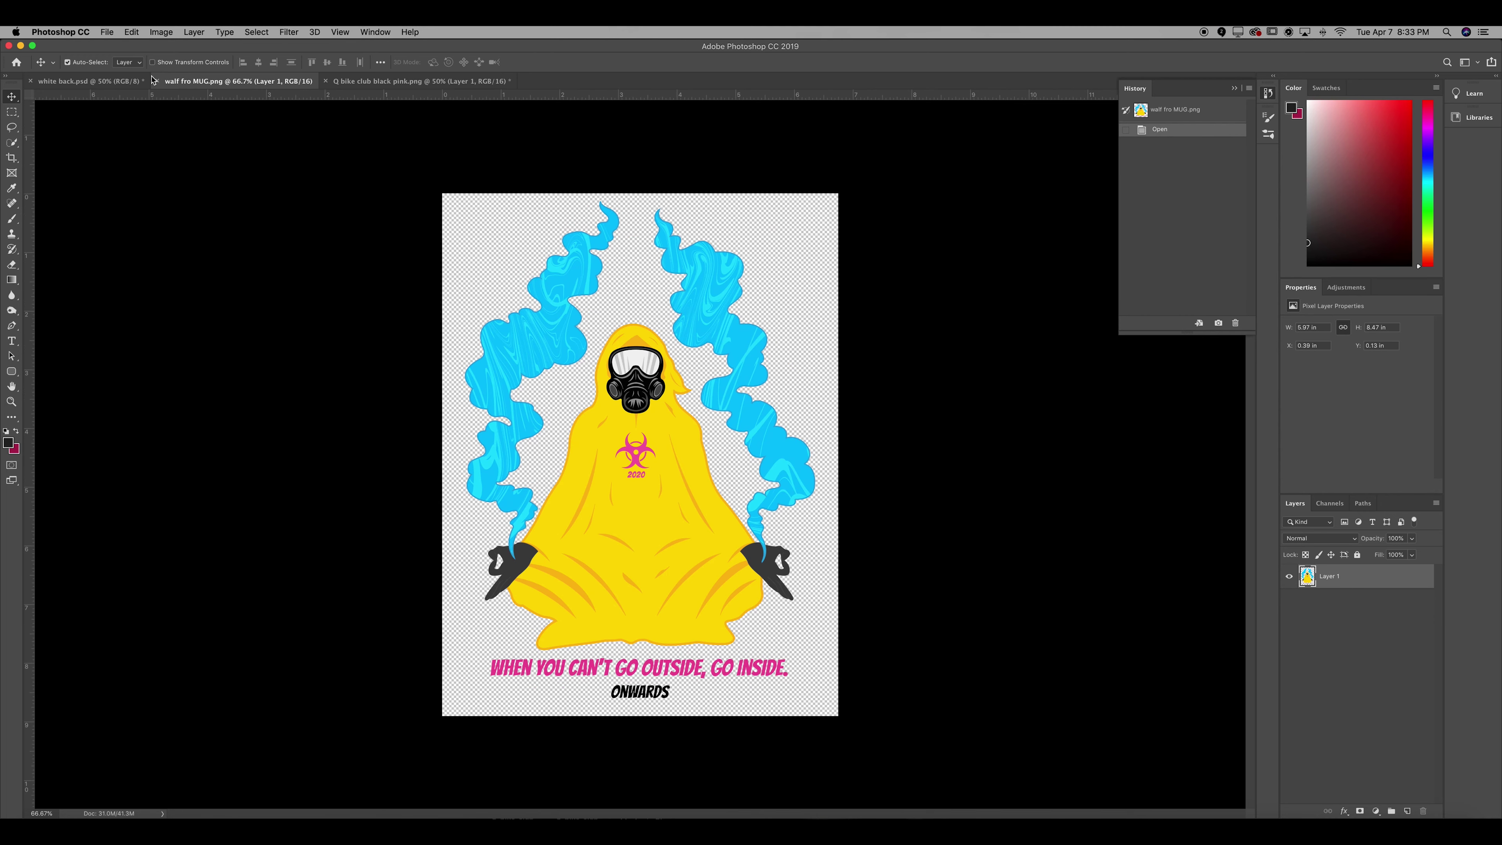
pyautogui.click(124, 82)
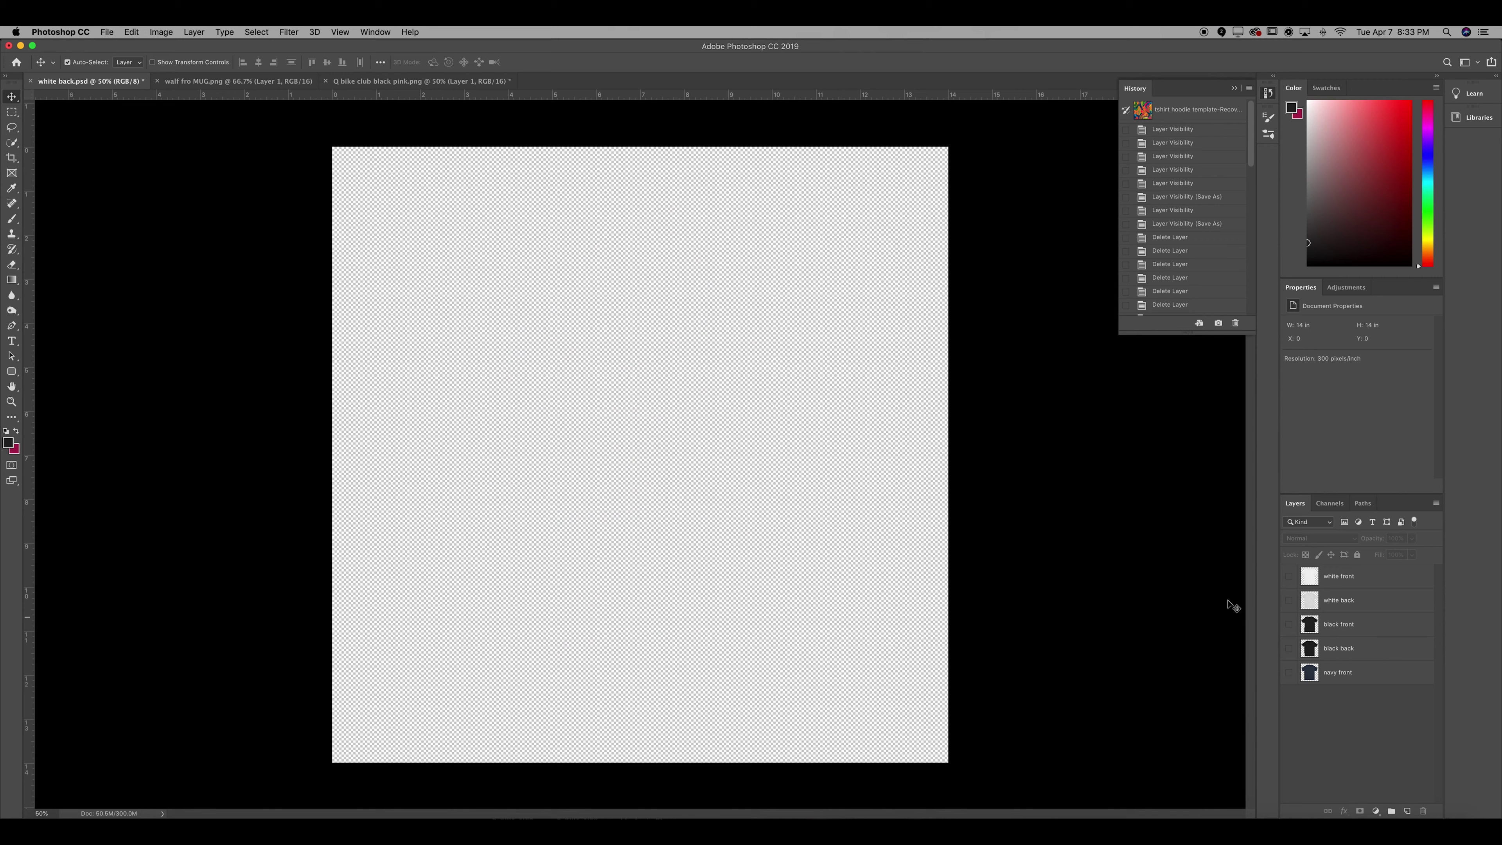
# Preview the white and black shirt layers one after another, leaving only the white front layer visible
pyautogui.click(1290, 576)
pyautogui.click(1289, 601)
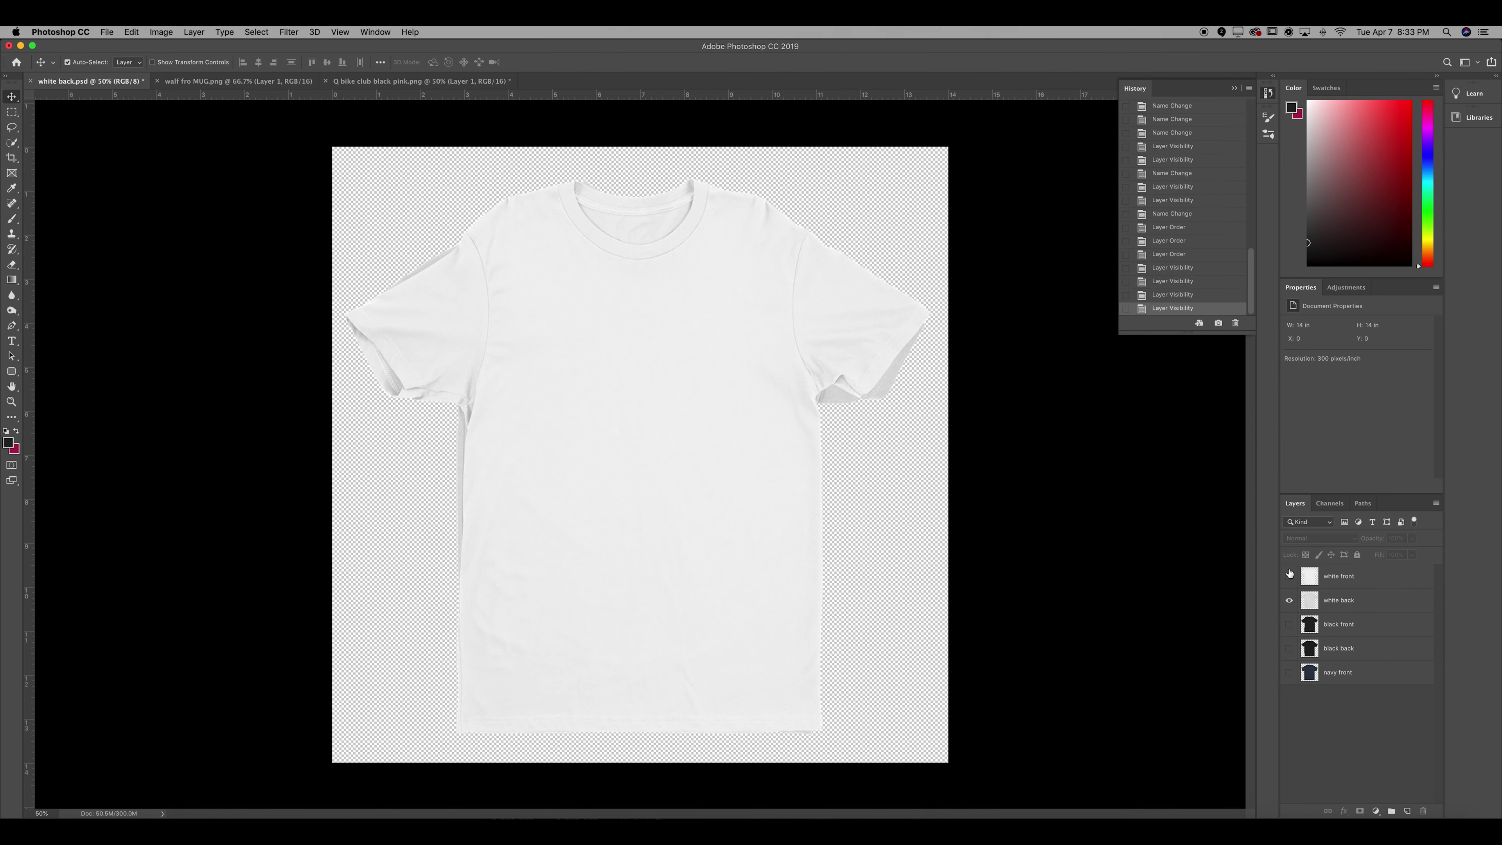
pyautogui.click(1289, 576)
pyautogui.click(1290, 610)
pyautogui.click(1290, 624)
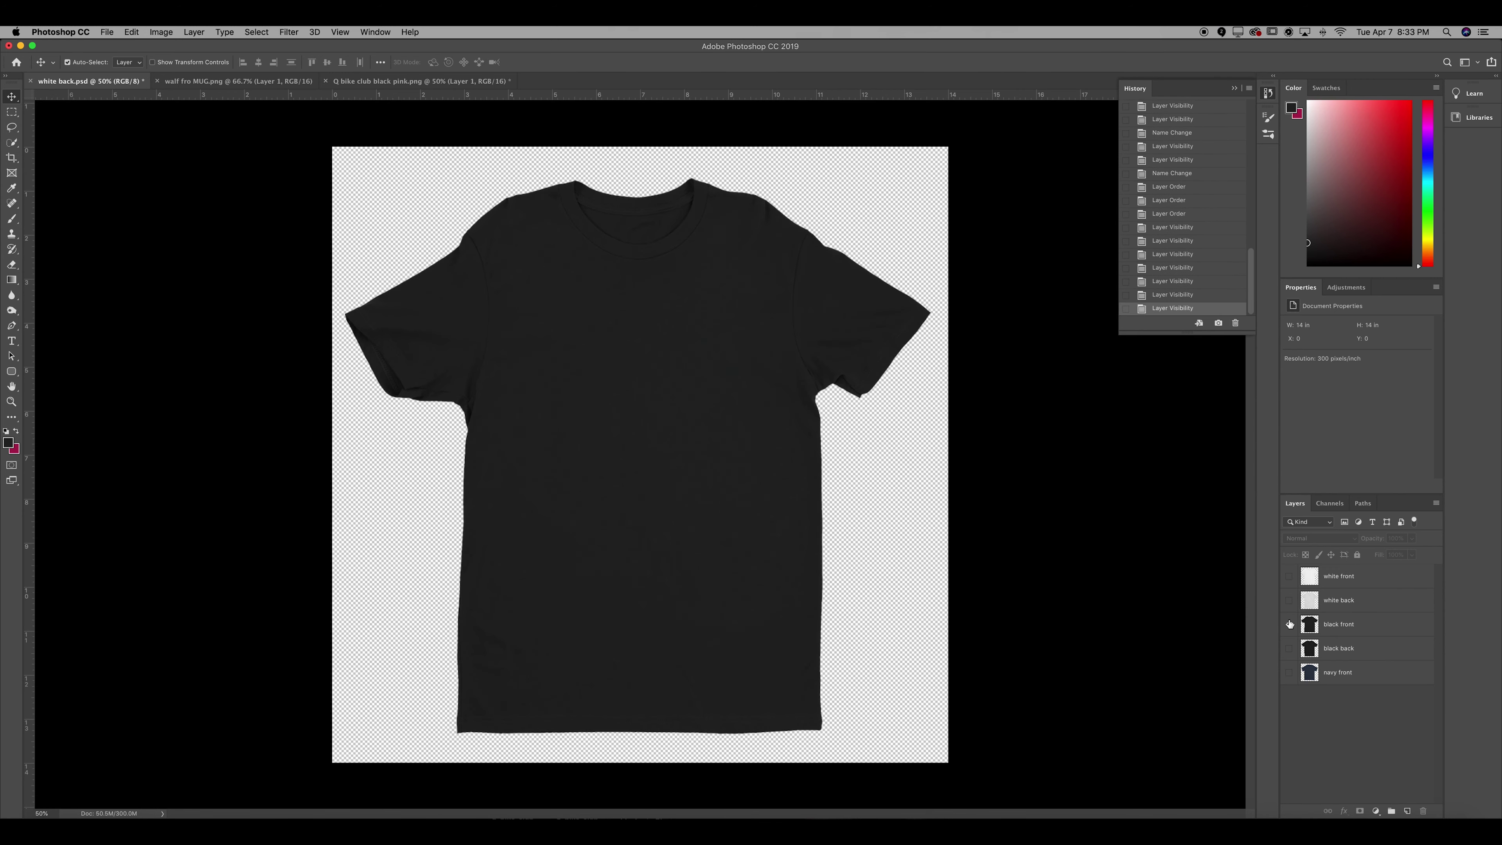
pyautogui.click(1291, 632)
pyautogui.click(1291, 648)
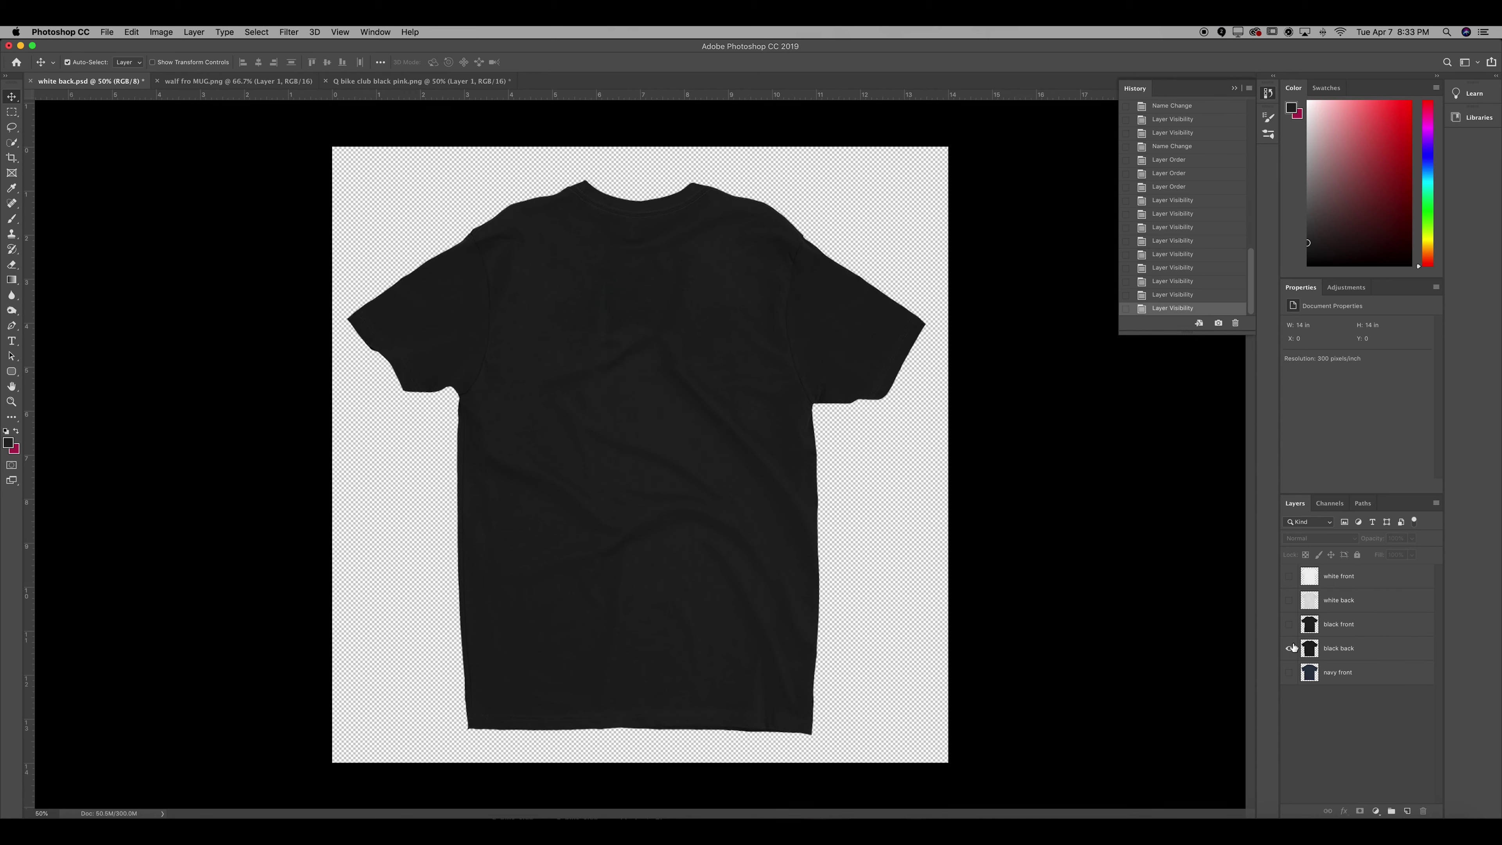
pyautogui.click(1291, 648)
pyautogui.click(1290, 576)
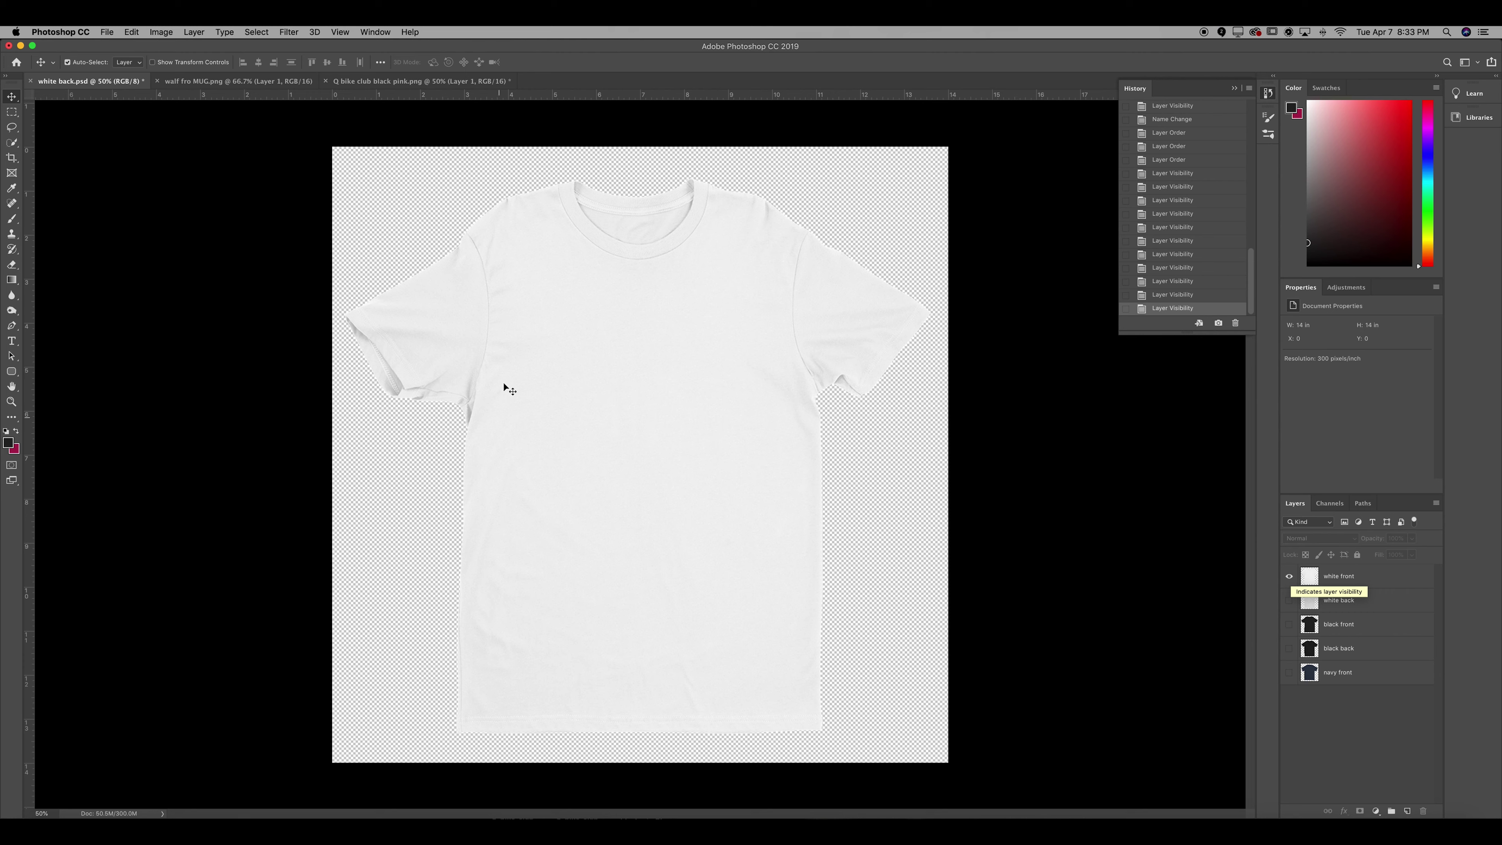
# Hide the white color fill layer behind the bike club artwork and return to the shirt template
pyautogui.click(374, 83)
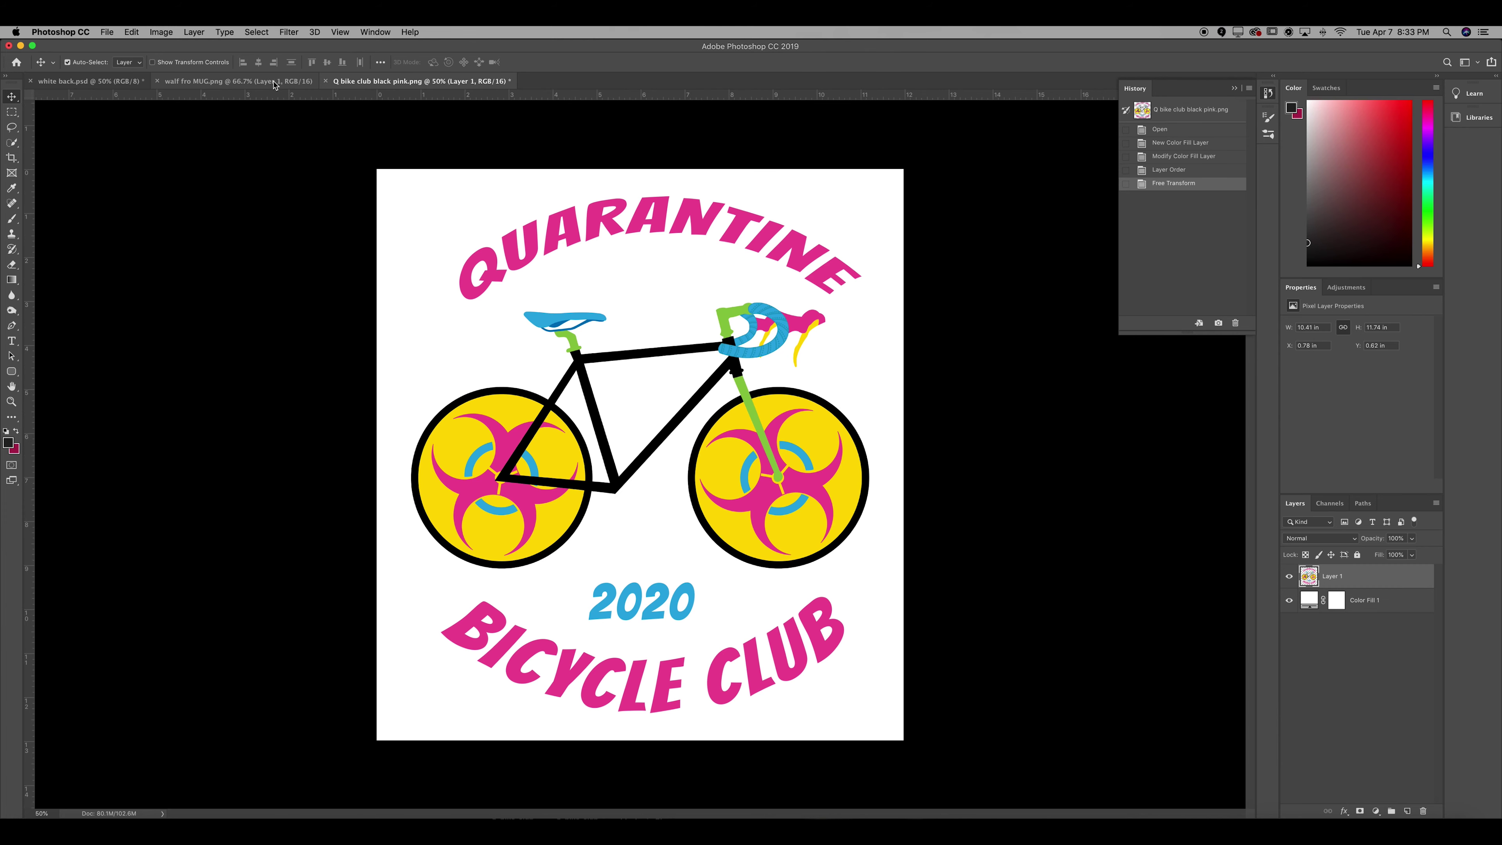
pyautogui.click(237, 81)
pyautogui.click(435, 85)
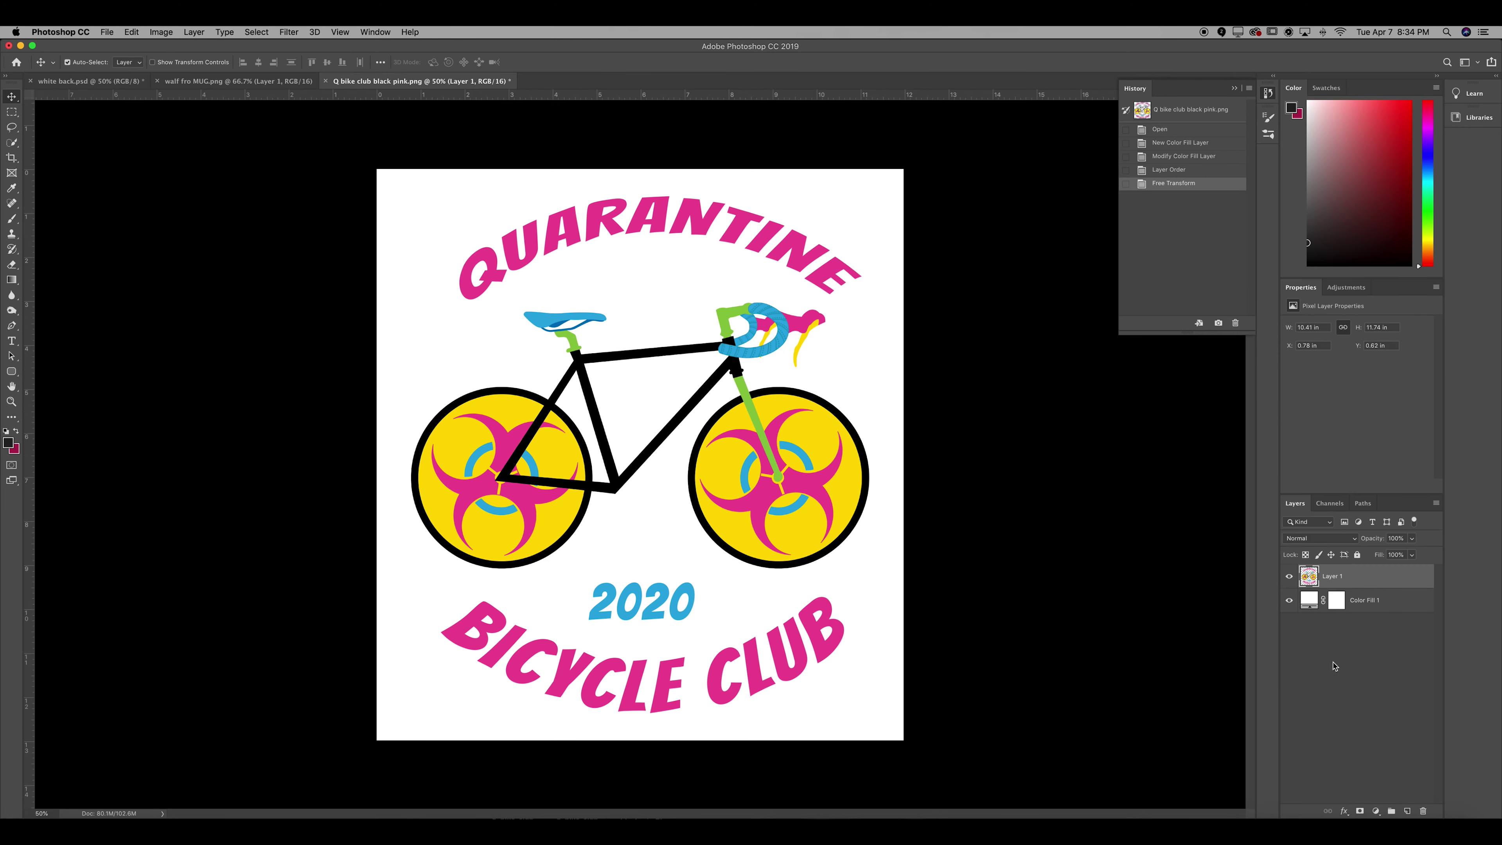
pyautogui.click(1289, 600)
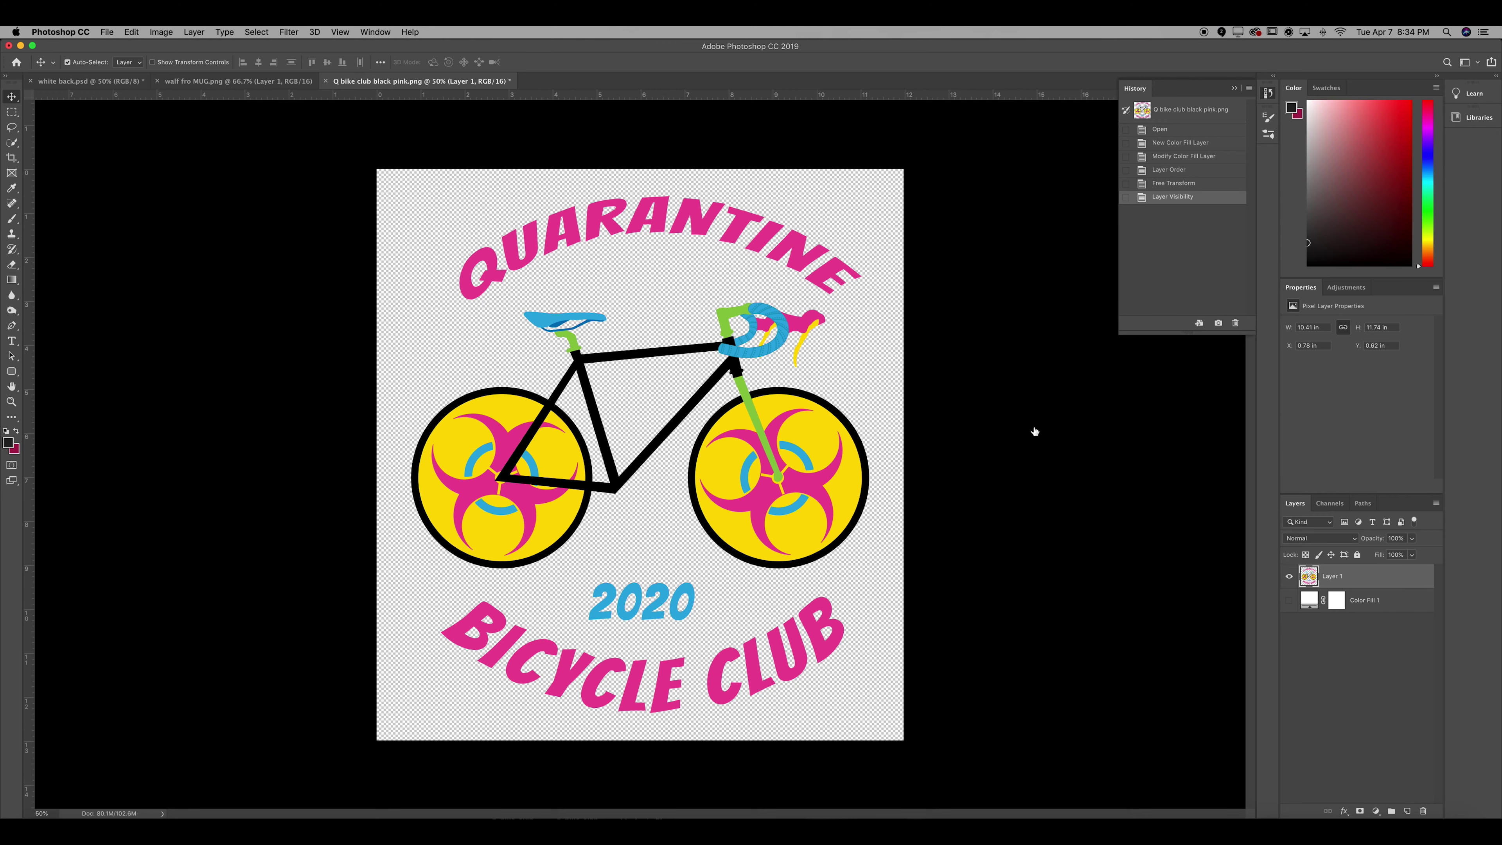
pyautogui.click(265, 87)
pyautogui.click(110, 84)
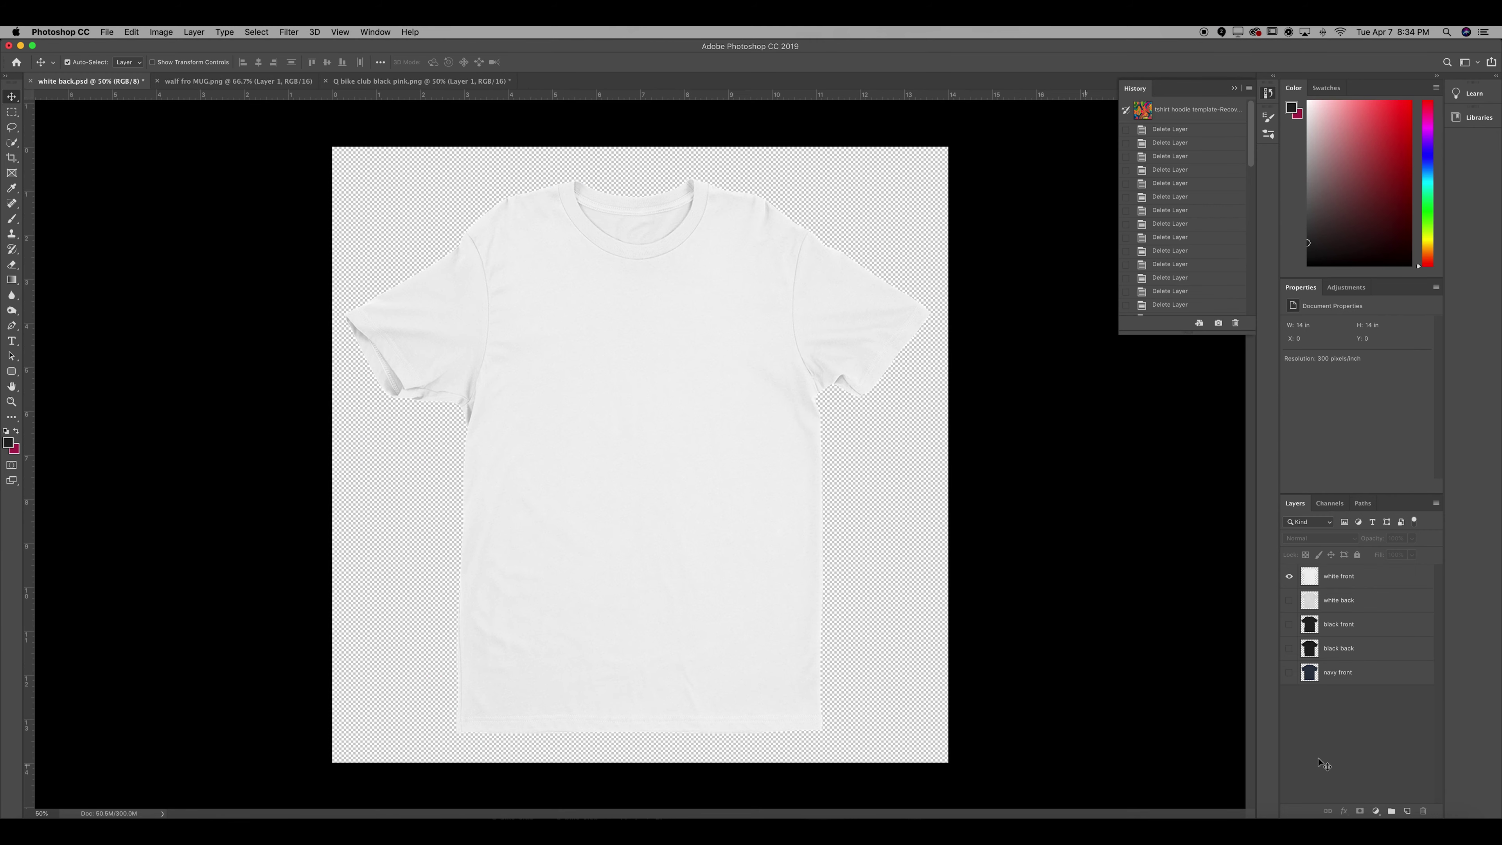
# Add a bright cyan-blue solid color fill layer, hide the white front shirt, and move the fill below all shirt layers
pyautogui.click(1376, 810)
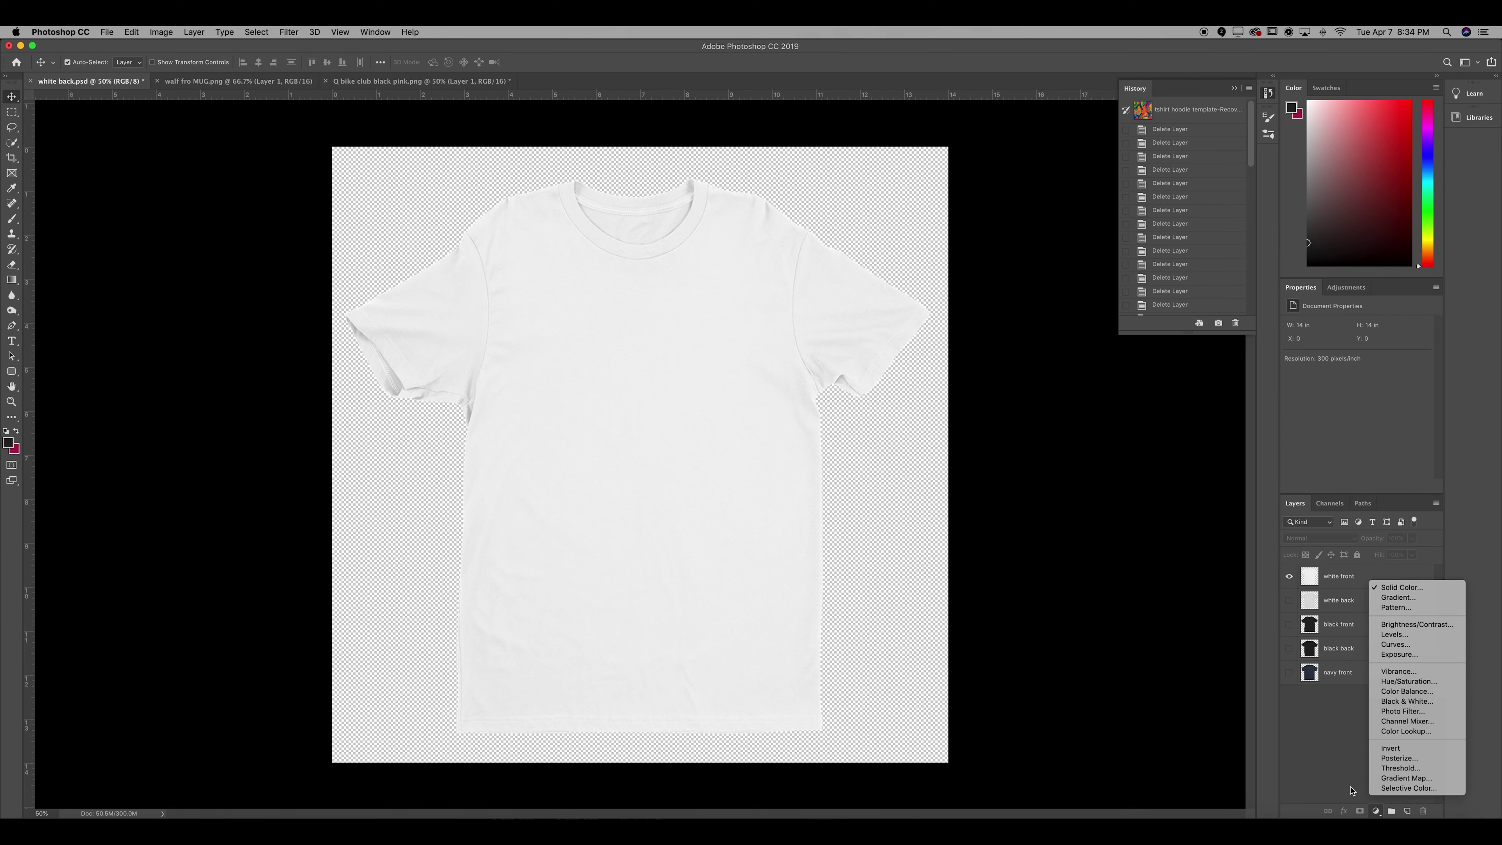
pyautogui.click(1398, 588)
pyautogui.moveTo(888, 290); pyautogui.dragTo(805, 214)
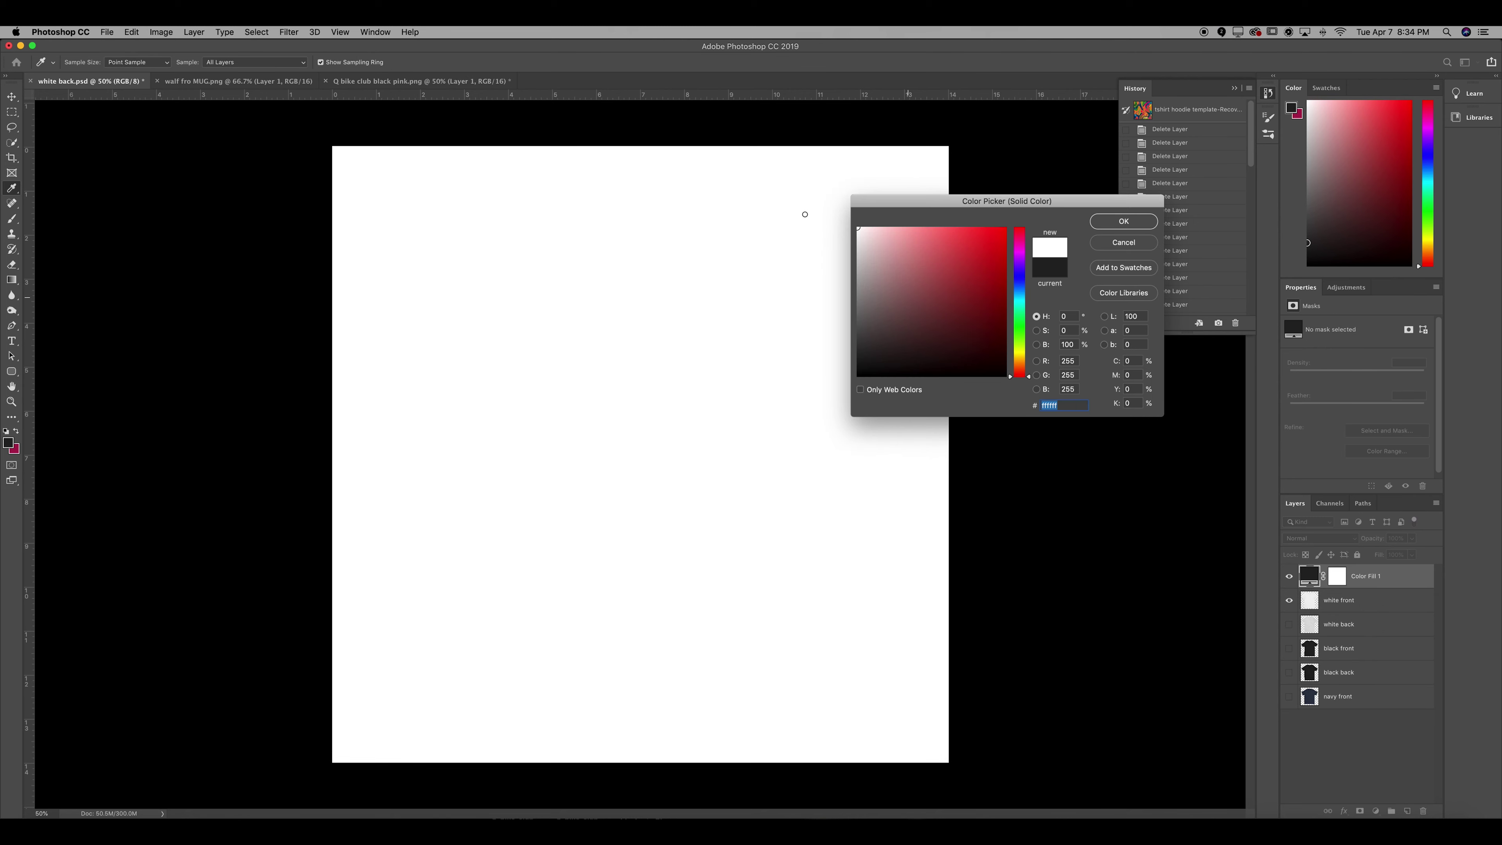
pyautogui.moveTo(1019, 280); pyautogui.dragTo(1025, 300)
pyautogui.click(985, 247)
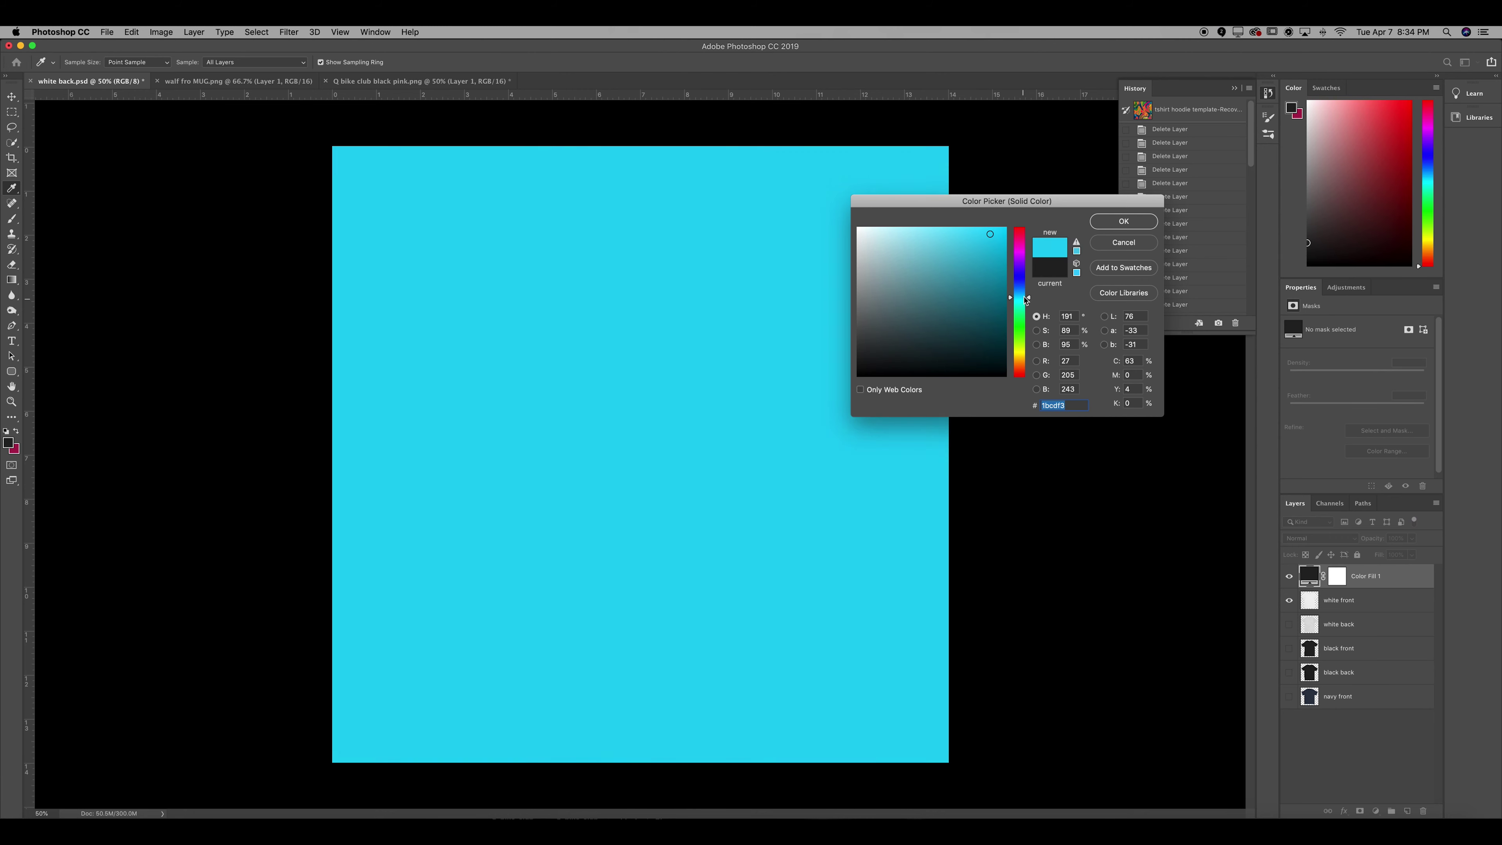
pyautogui.click(1122, 221)
pyautogui.click(1290, 600)
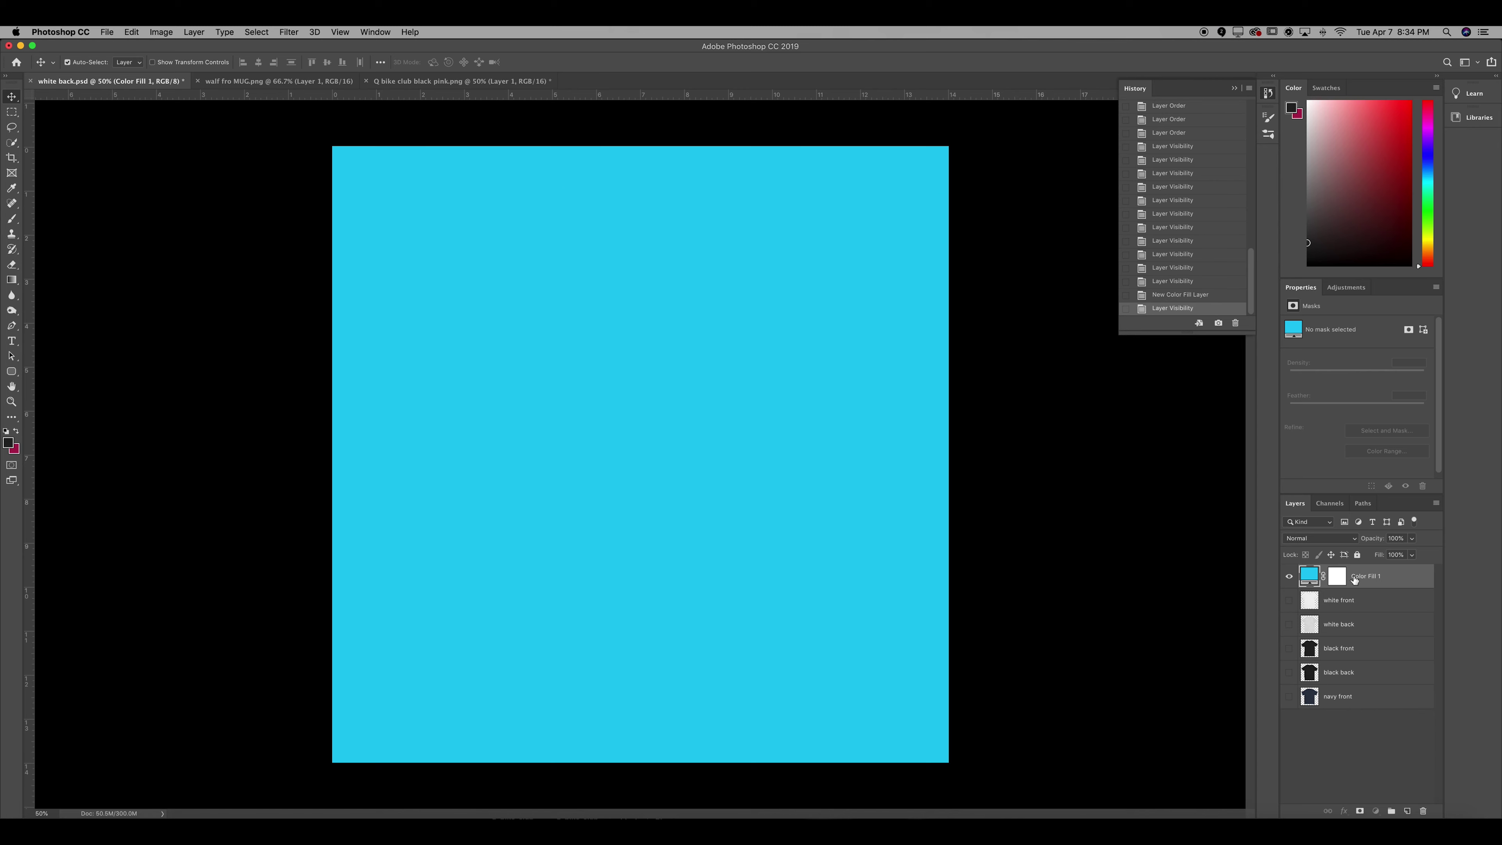
pyautogui.moveTo(1351, 579); pyautogui.dragTo(1363, 716)
# Preview the white back, navy front and white front shirts against the blue background, leaving only white front shown
pyautogui.click(1290, 600)
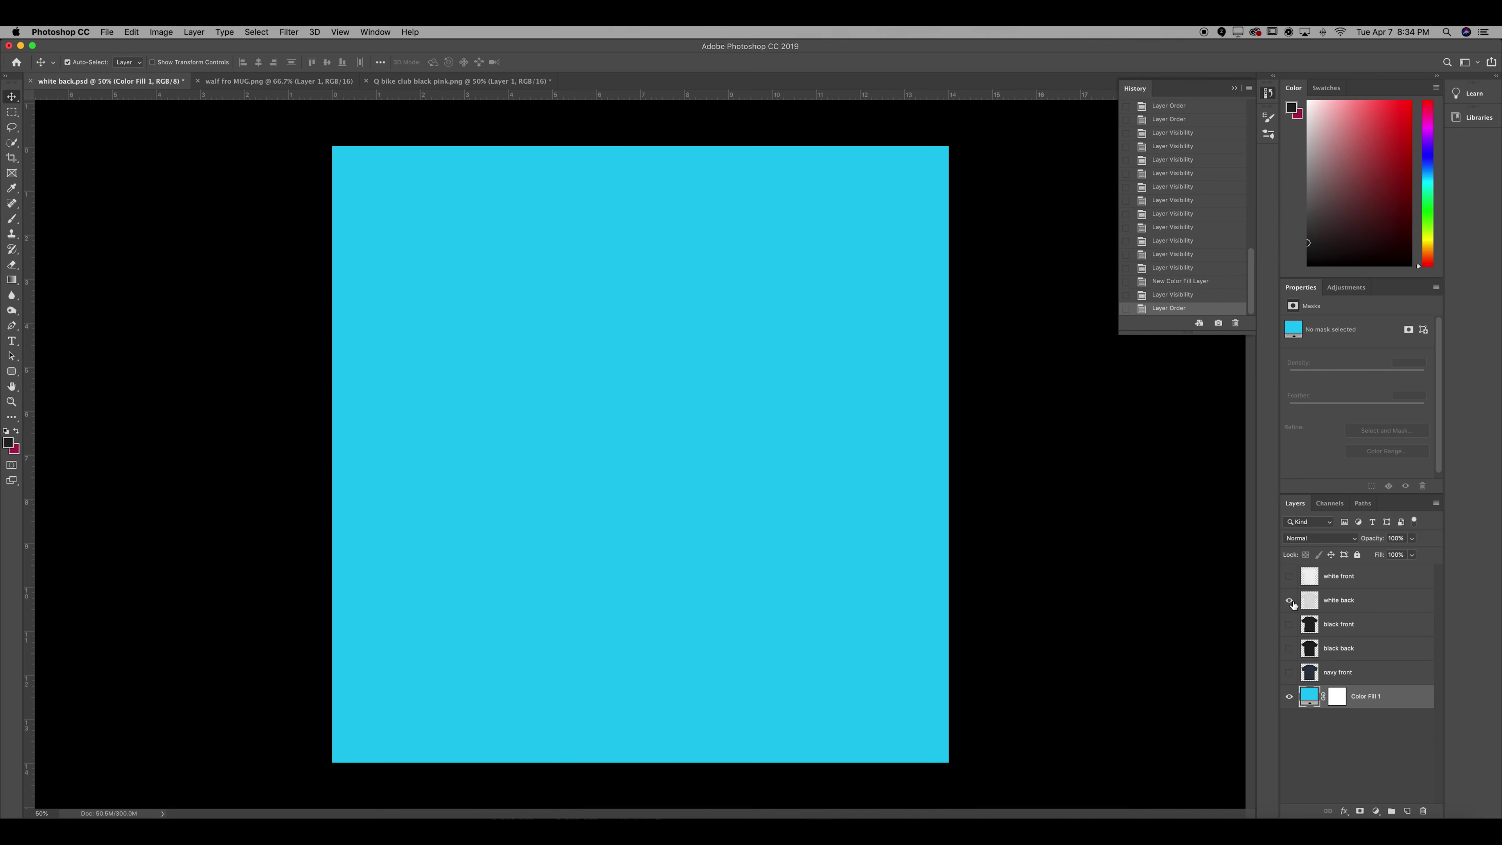
pyautogui.click(1288, 577)
pyautogui.click(1288, 577)
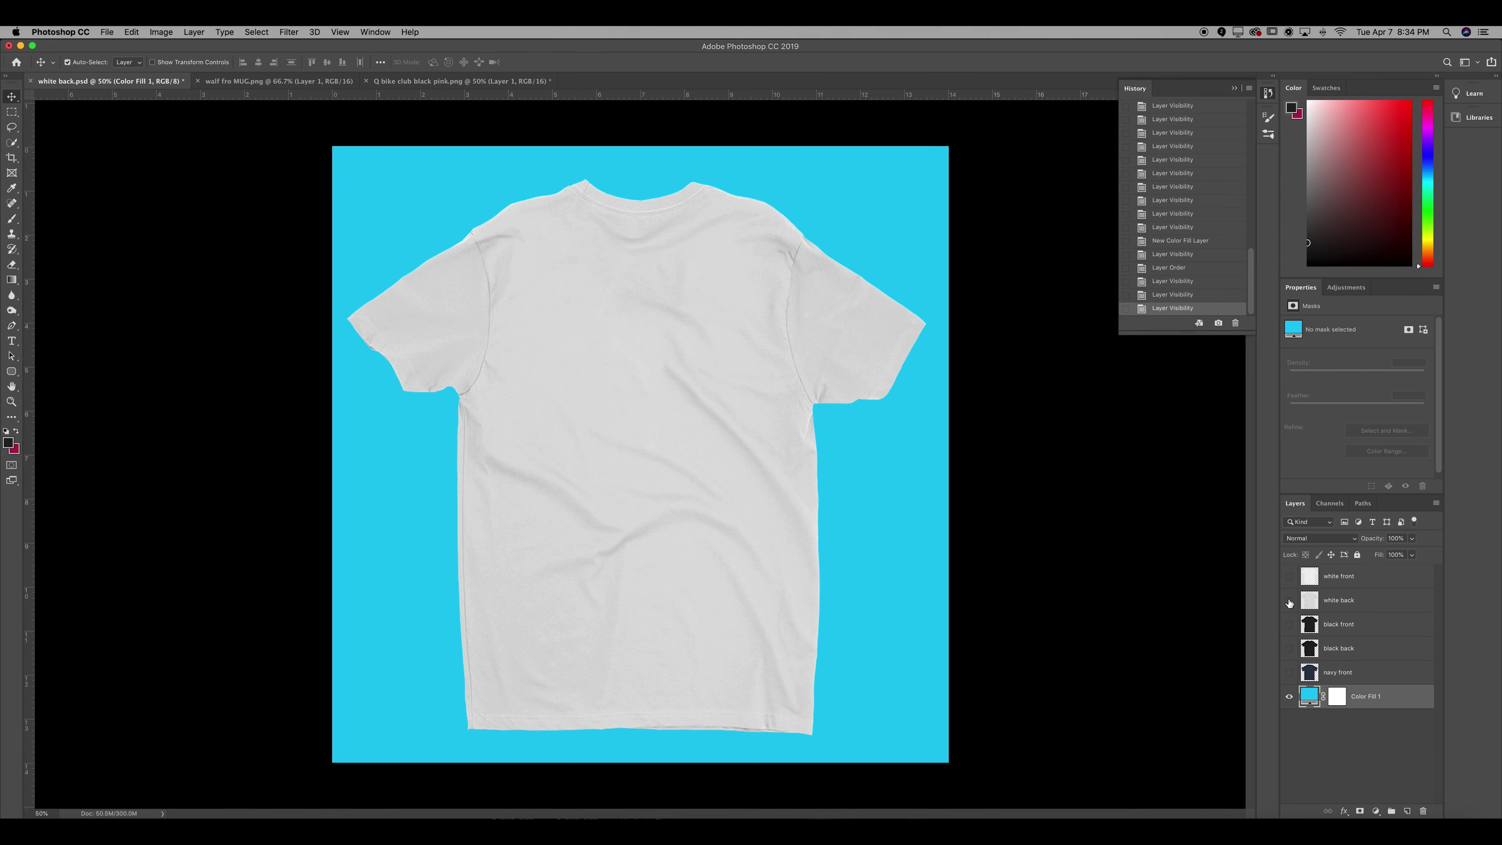
pyautogui.click(1289, 600)
pyautogui.click(1289, 672)
pyautogui.click(1290, 672)
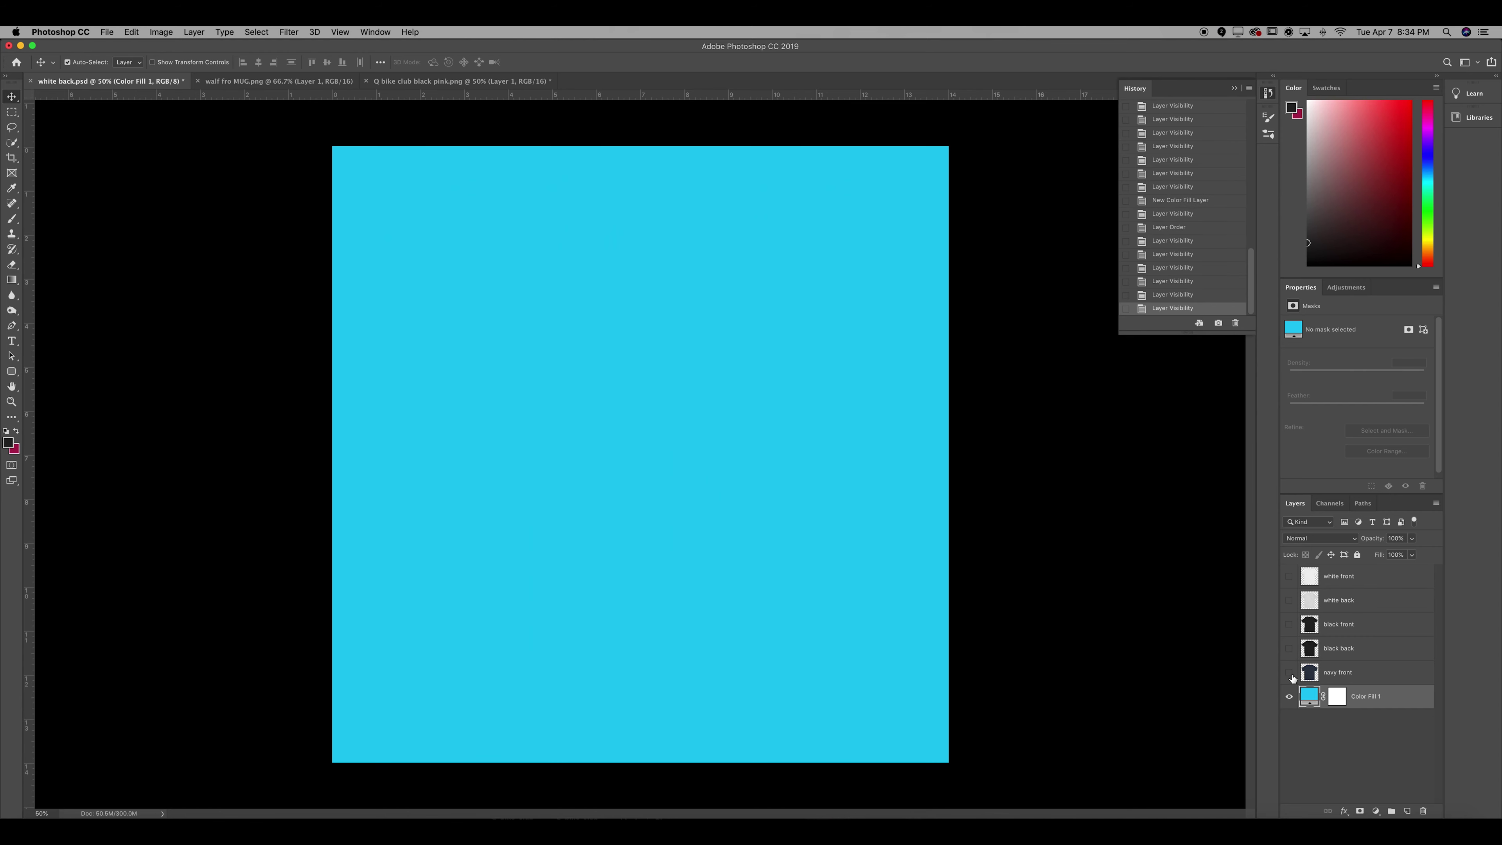
pyautogui.click(1289, 600)
pyautogui.click(1290, 600)
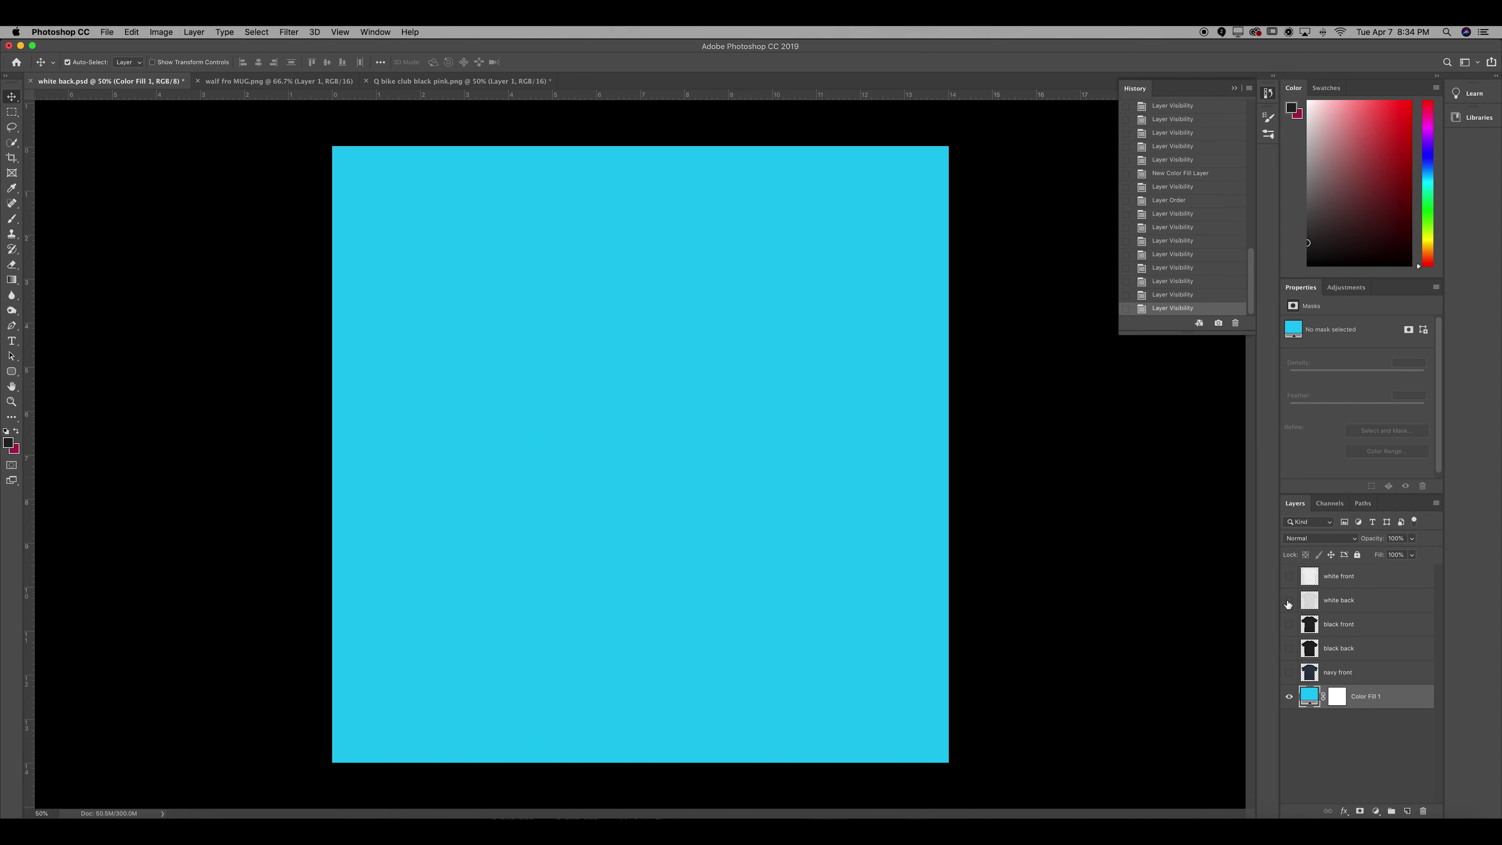
pyautogui.click(1290, 577)
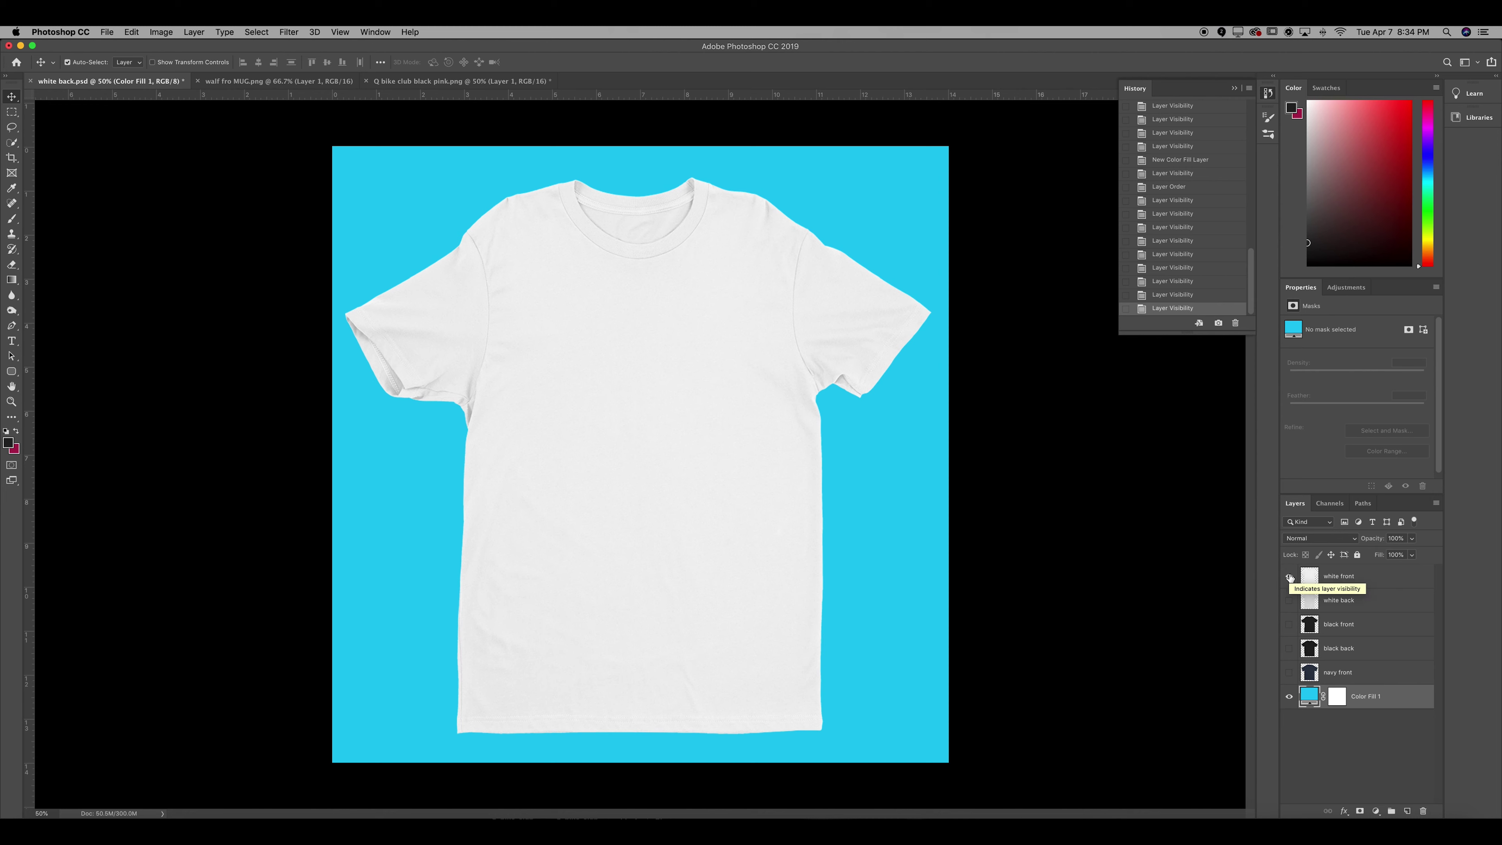
pyautogui.click(1290, 577)
pyautogui.click(1290, 577)
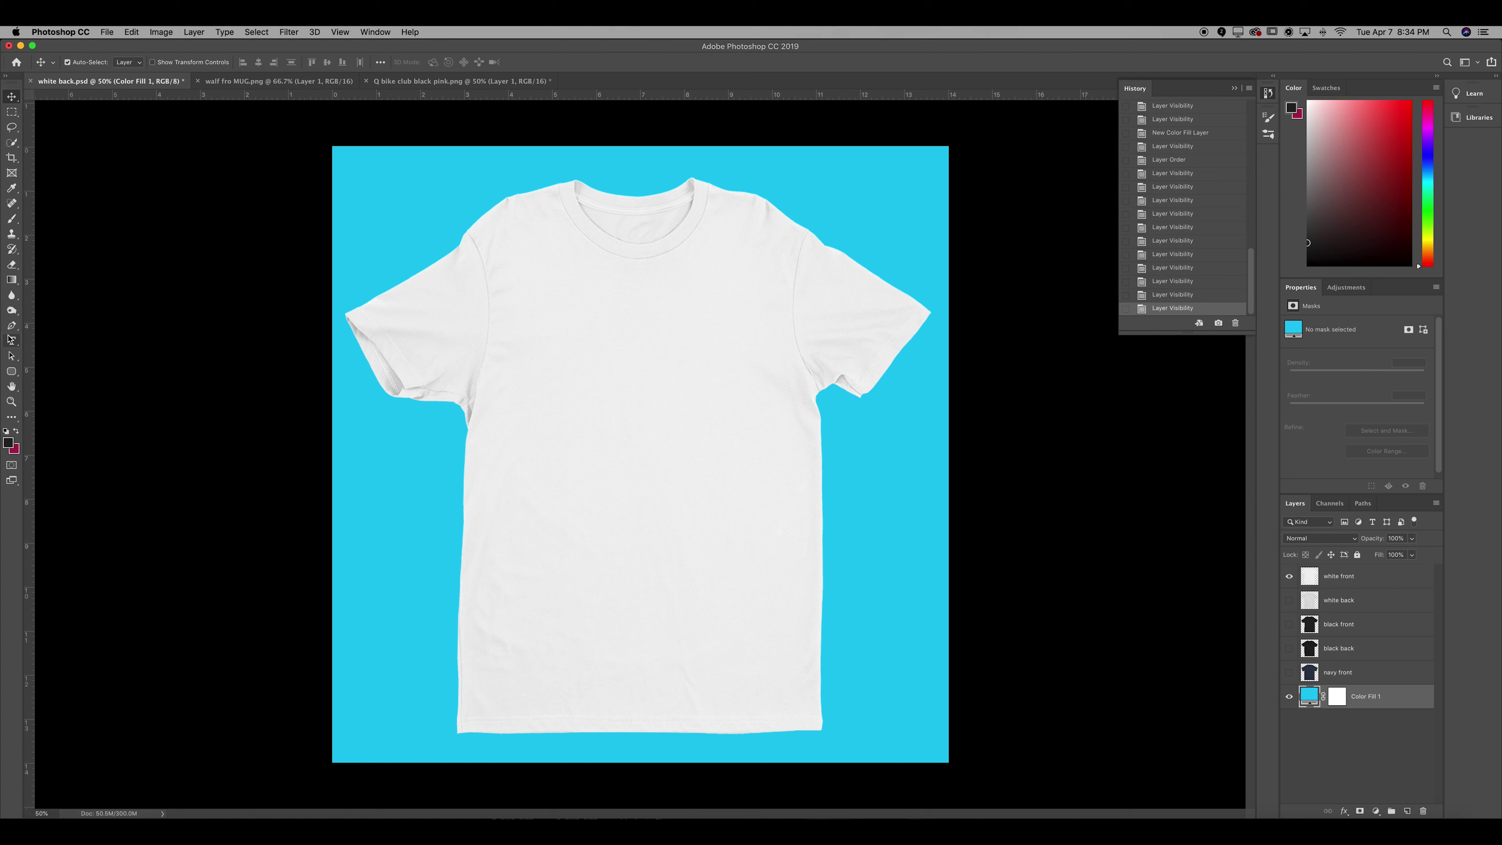
# Try the Burn tool on the white front shirt
pyautogui.click(11, 311)
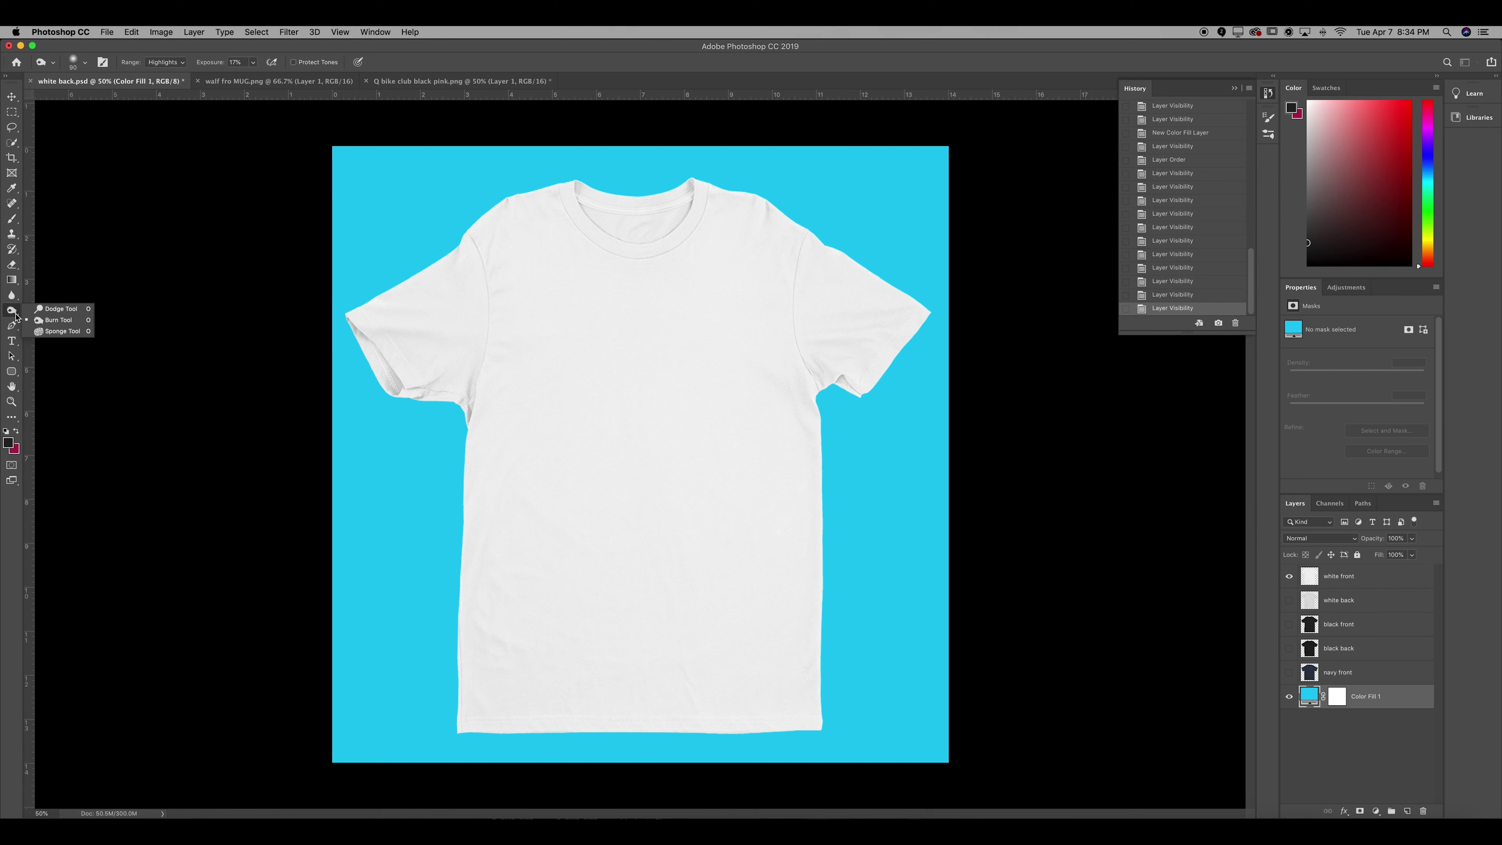
pyautogui.click(424, 322)
pyautogui.click(787, 285)
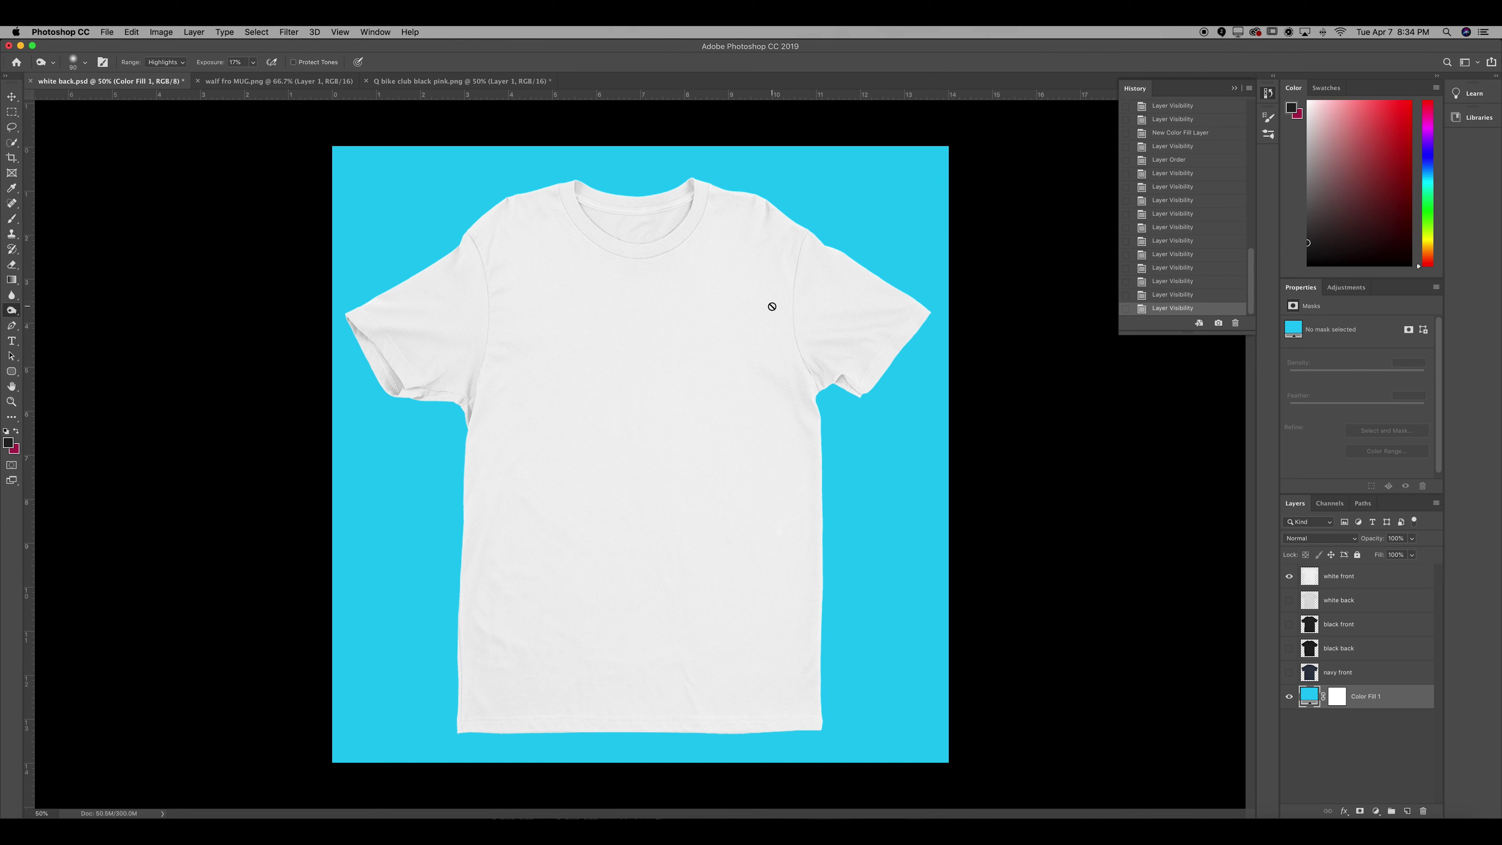
# Show the white back shirt instead of white front and make white back the active layer
pyautogui.click(1290, 576)
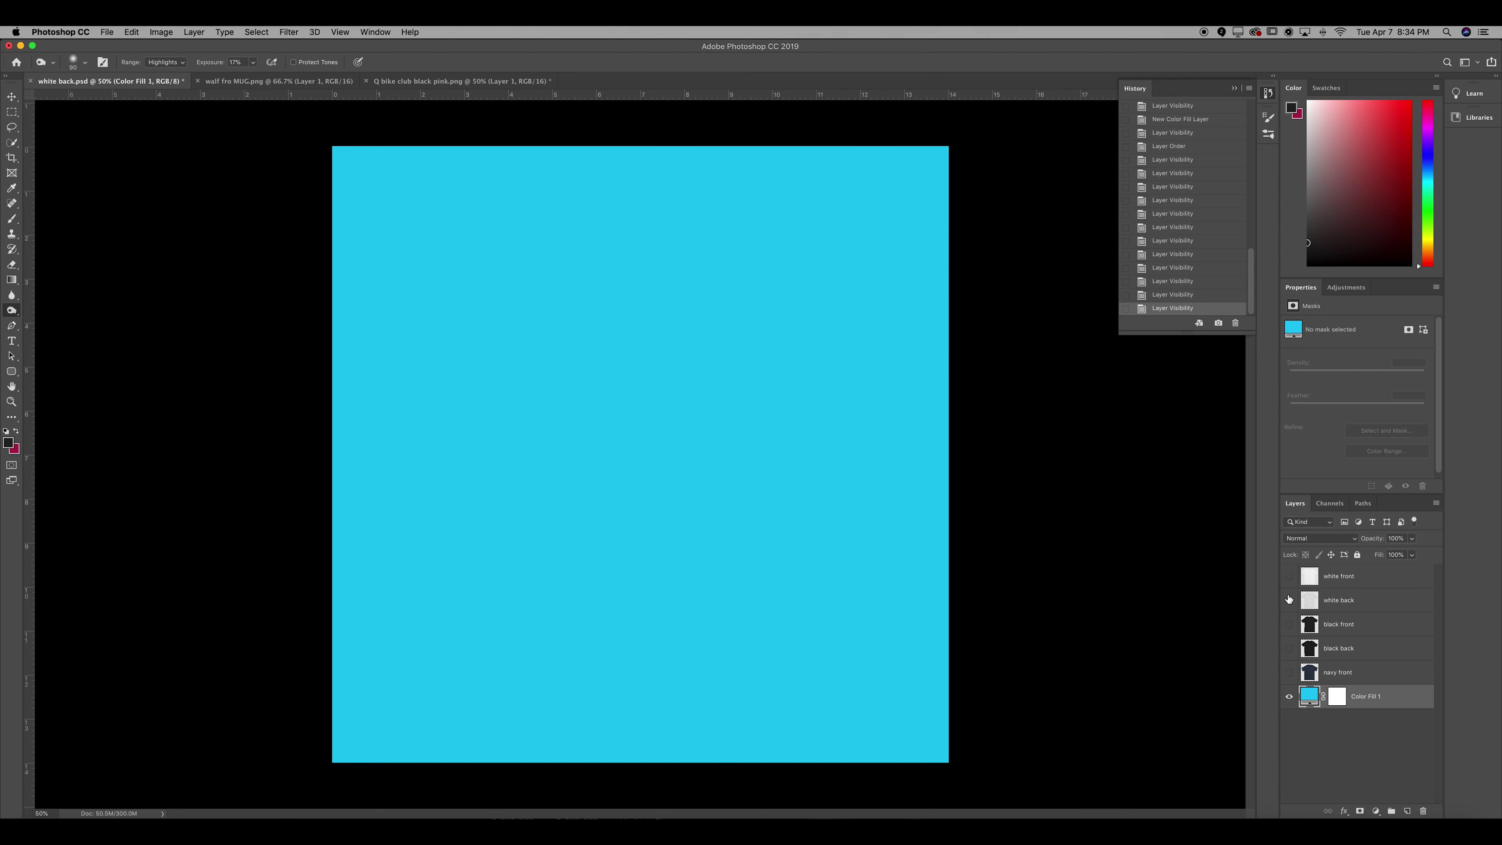
pyautogui.click(1289, 601)
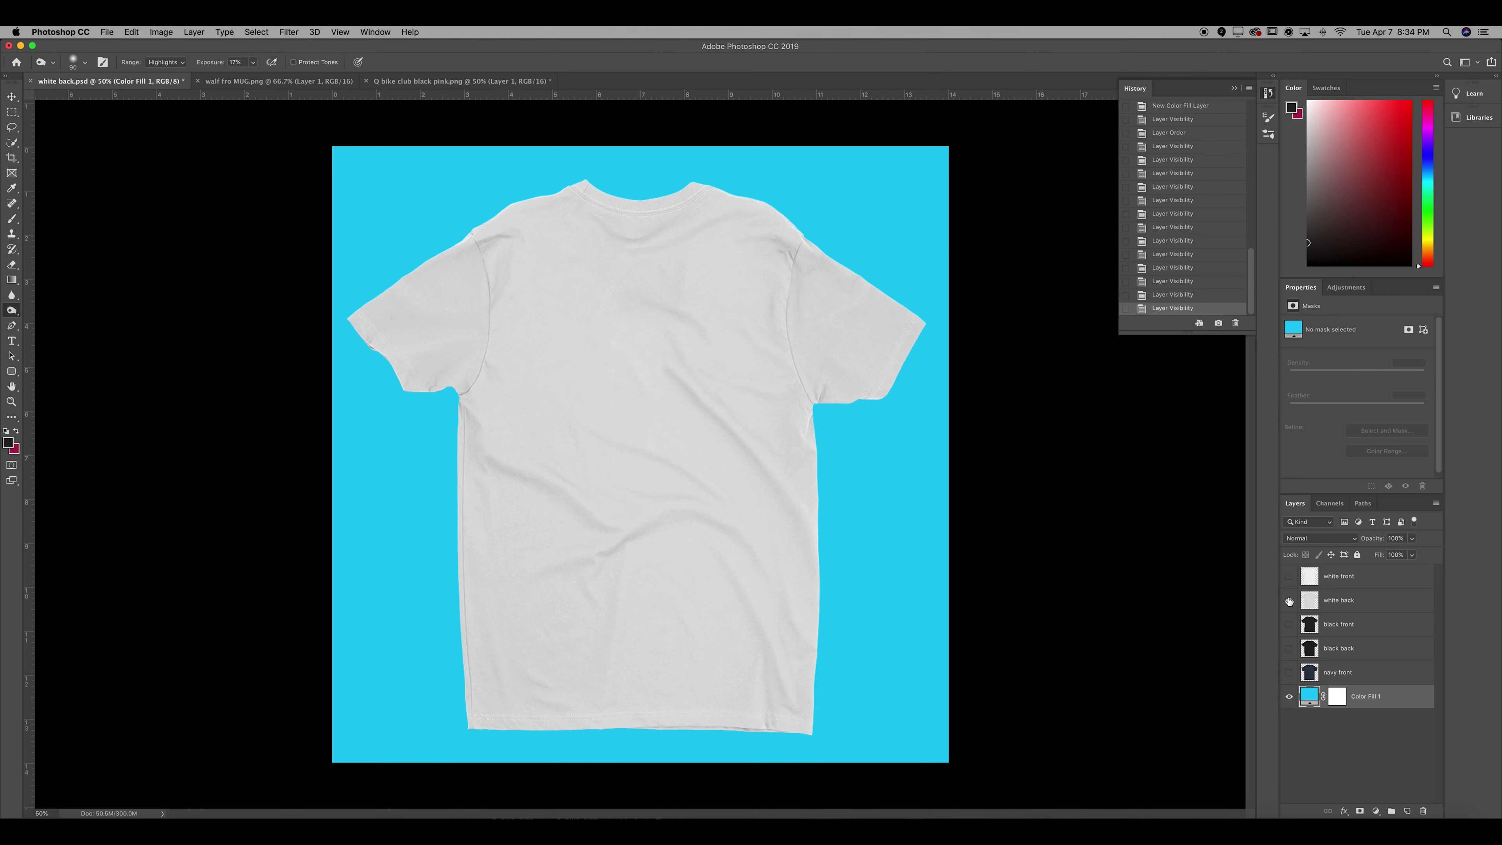
pyautogui.click(1371, 610)
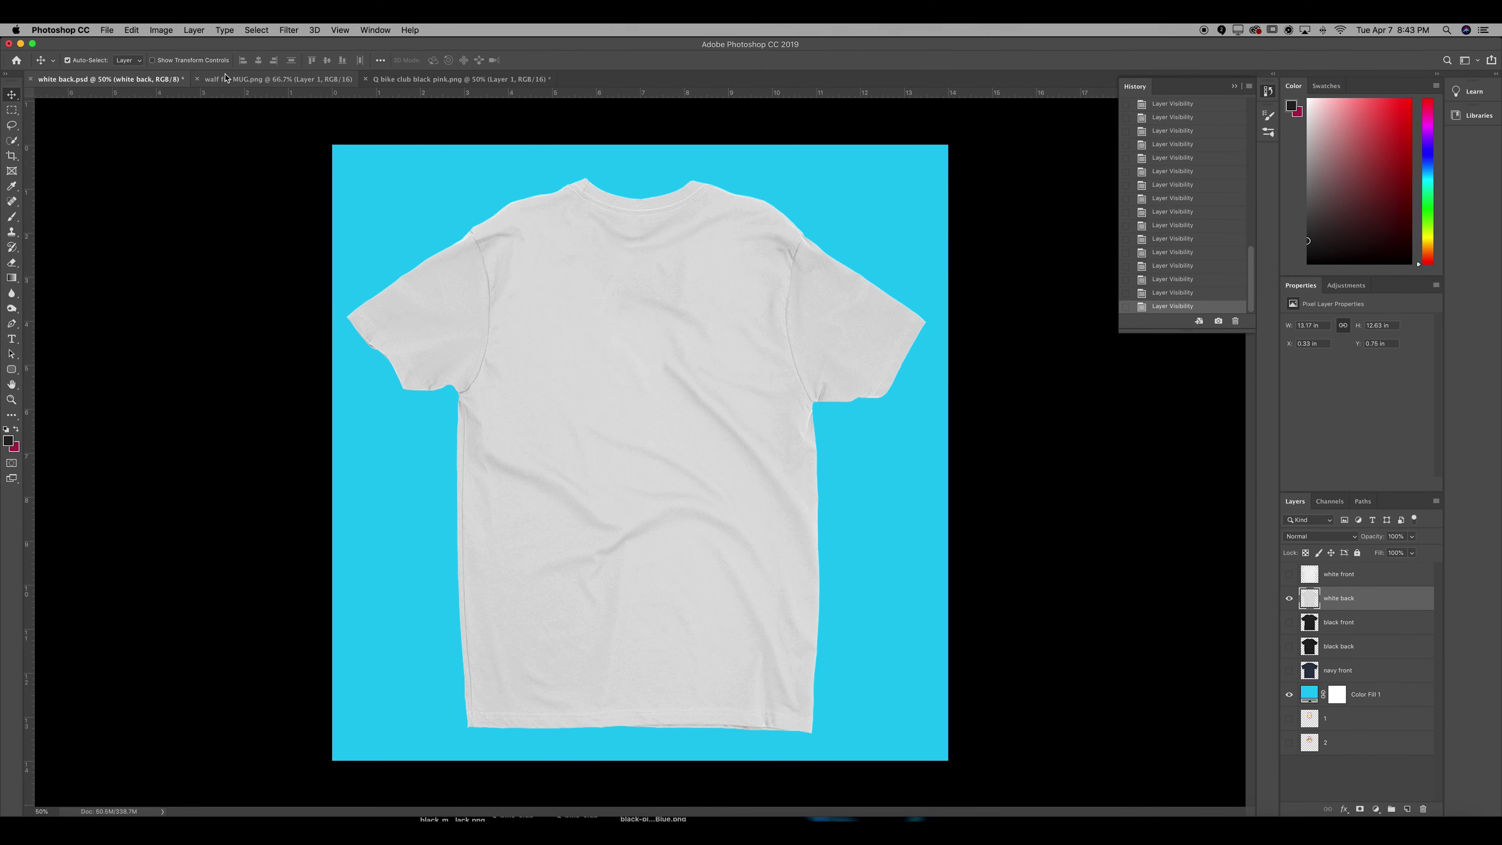
# Compare the walf fro MUG.png and Q bike club black pink.png designs, and return to white back.psd
pyautogui.click(225, 77)
pyautogui.click(423, 80)
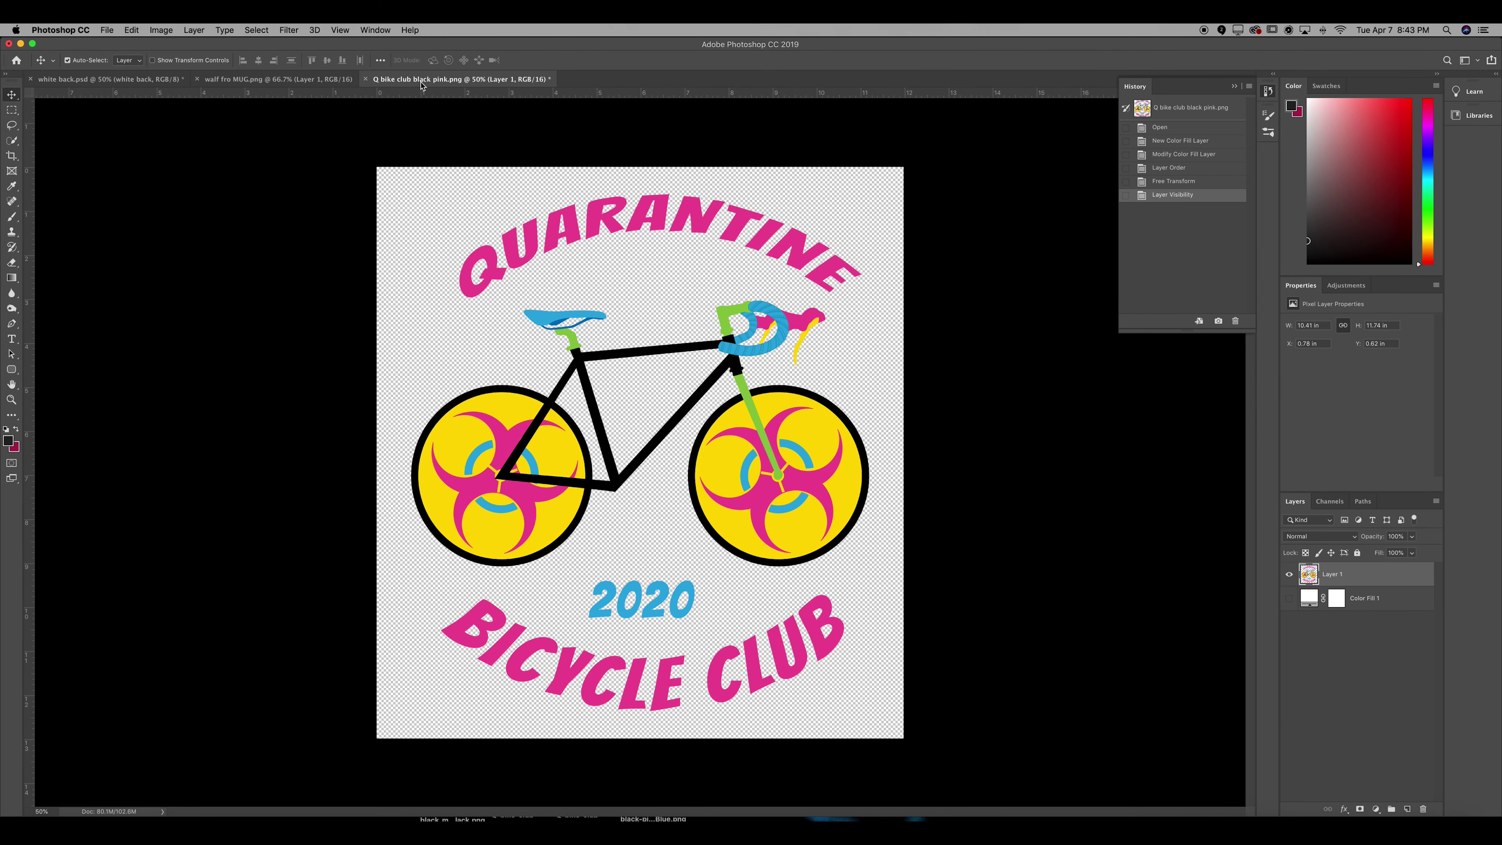
pyautogui.click(333, 83)
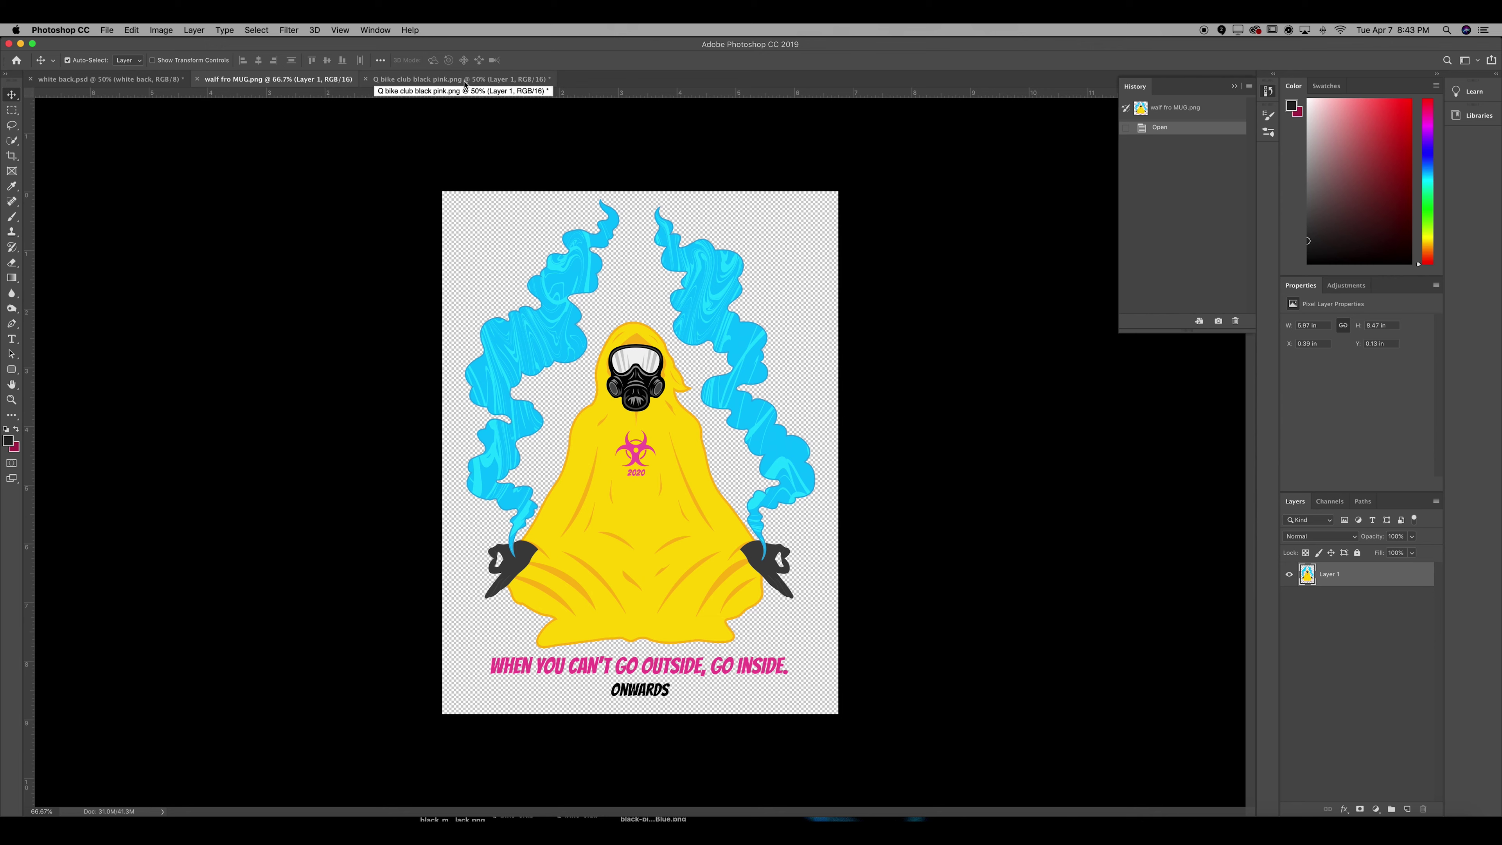
pyautogui.click(426, 80)
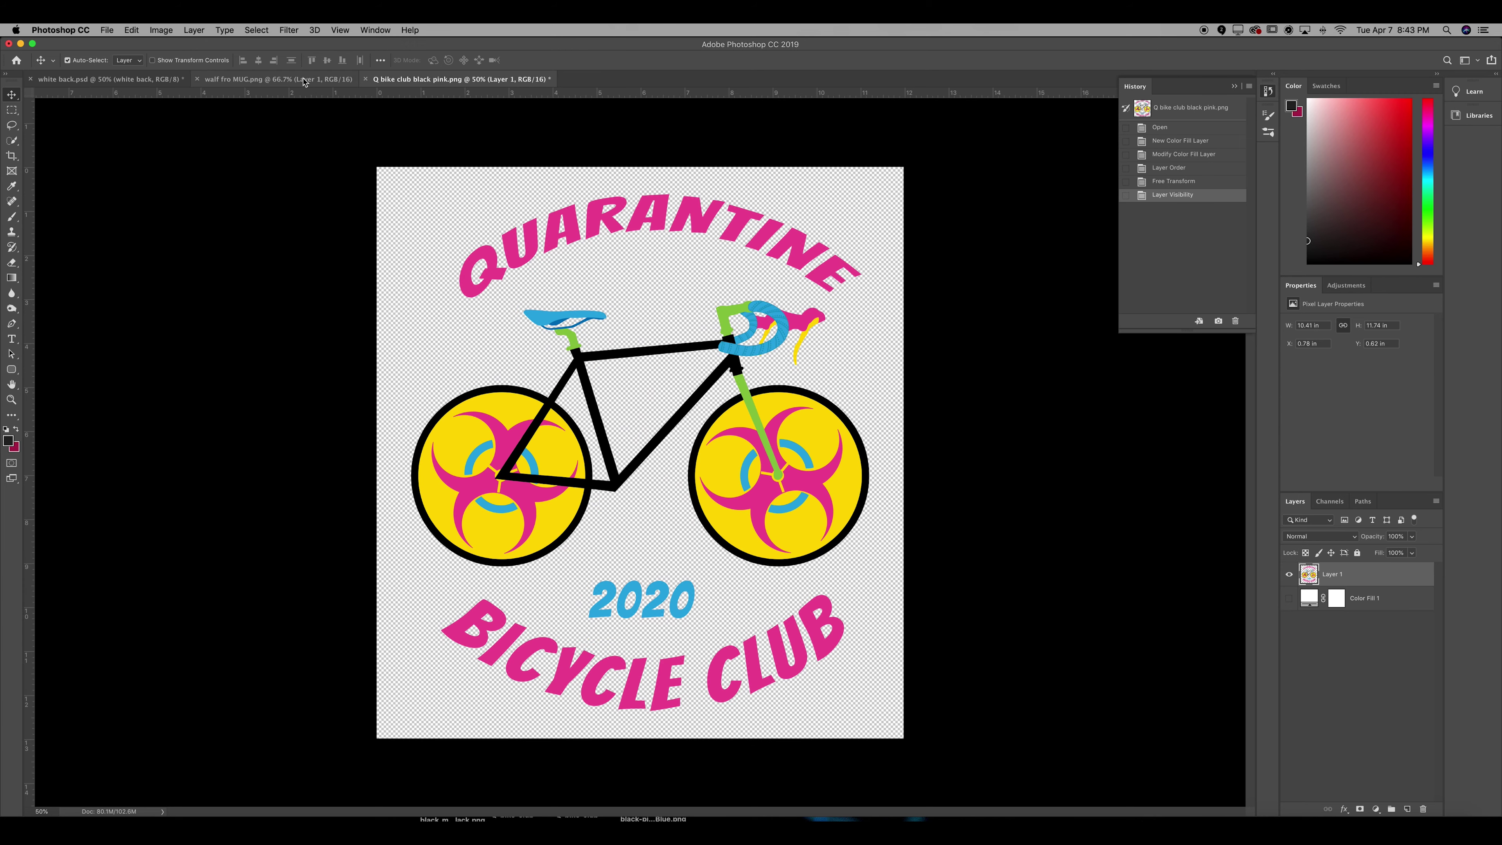
pyautogui.click(304, 80)
pyautogui.click(106, 78)
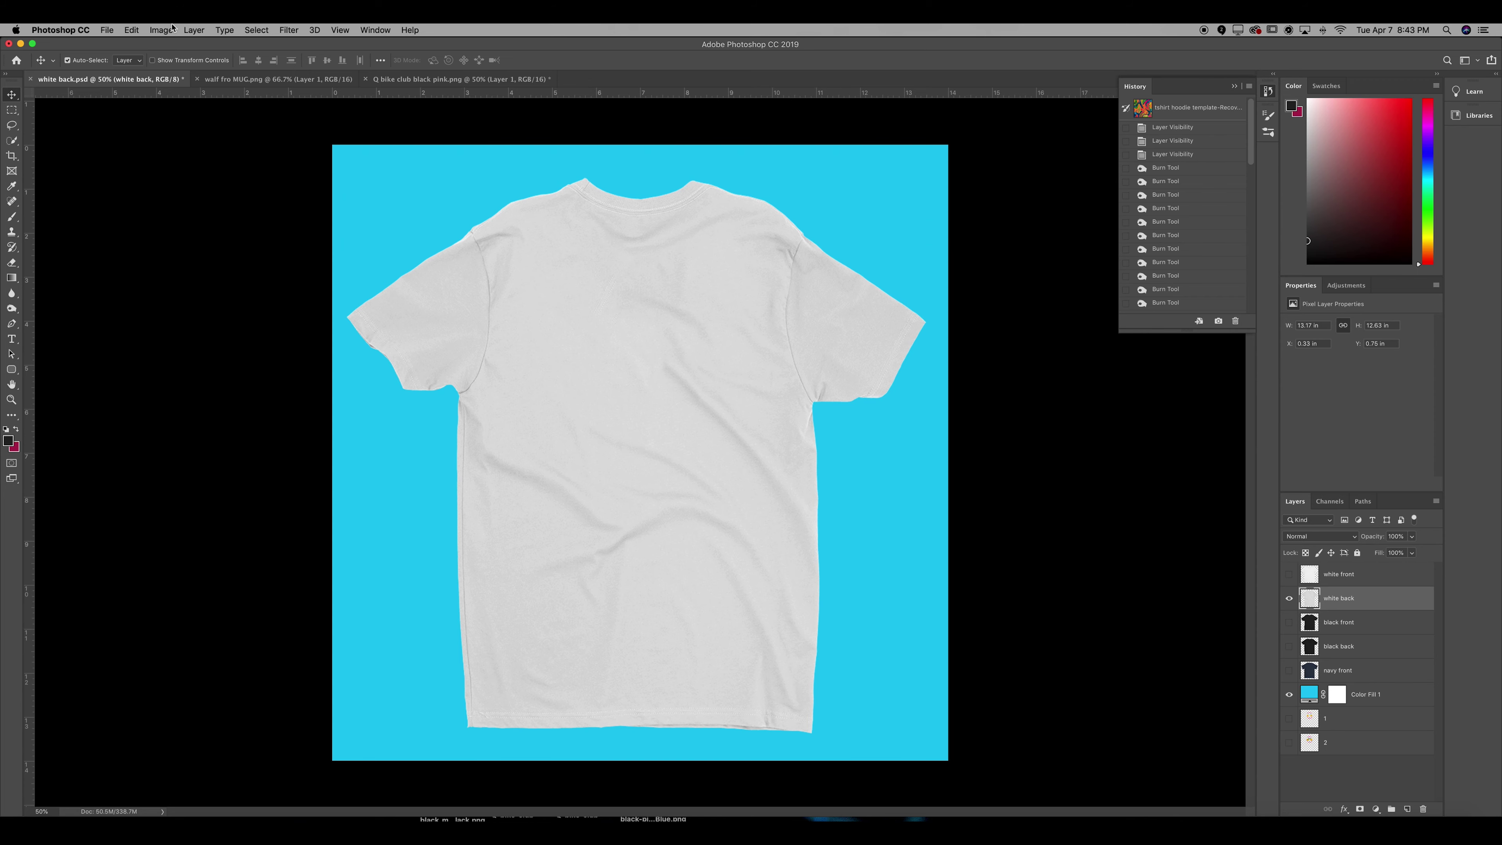
# Place Q bike club black pink.png from the "these" folder over the white shirt back
pyautogui.click(109, 28)
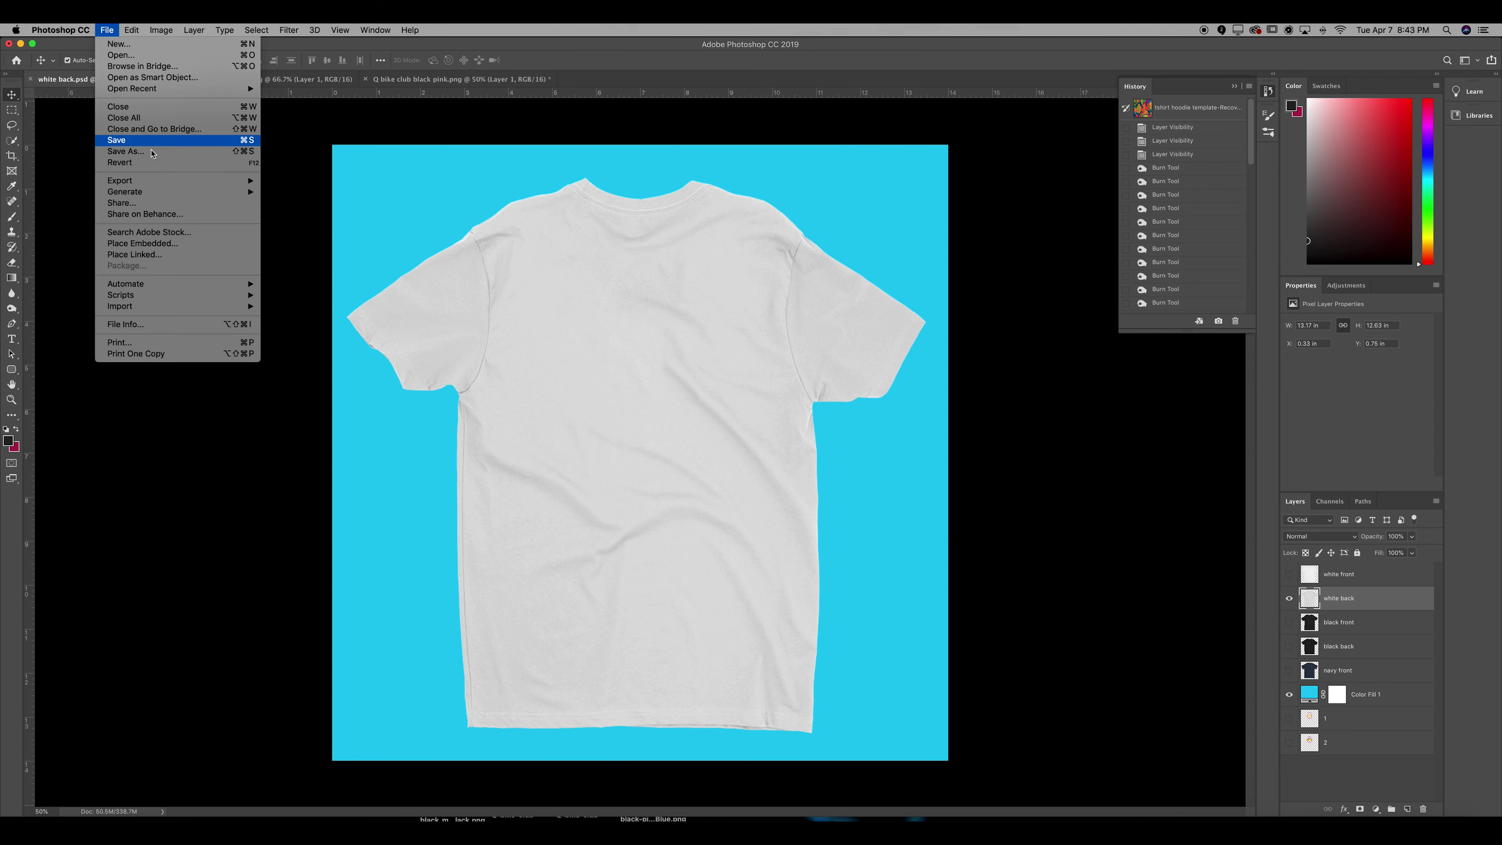
pyautogui.click(218, 262)
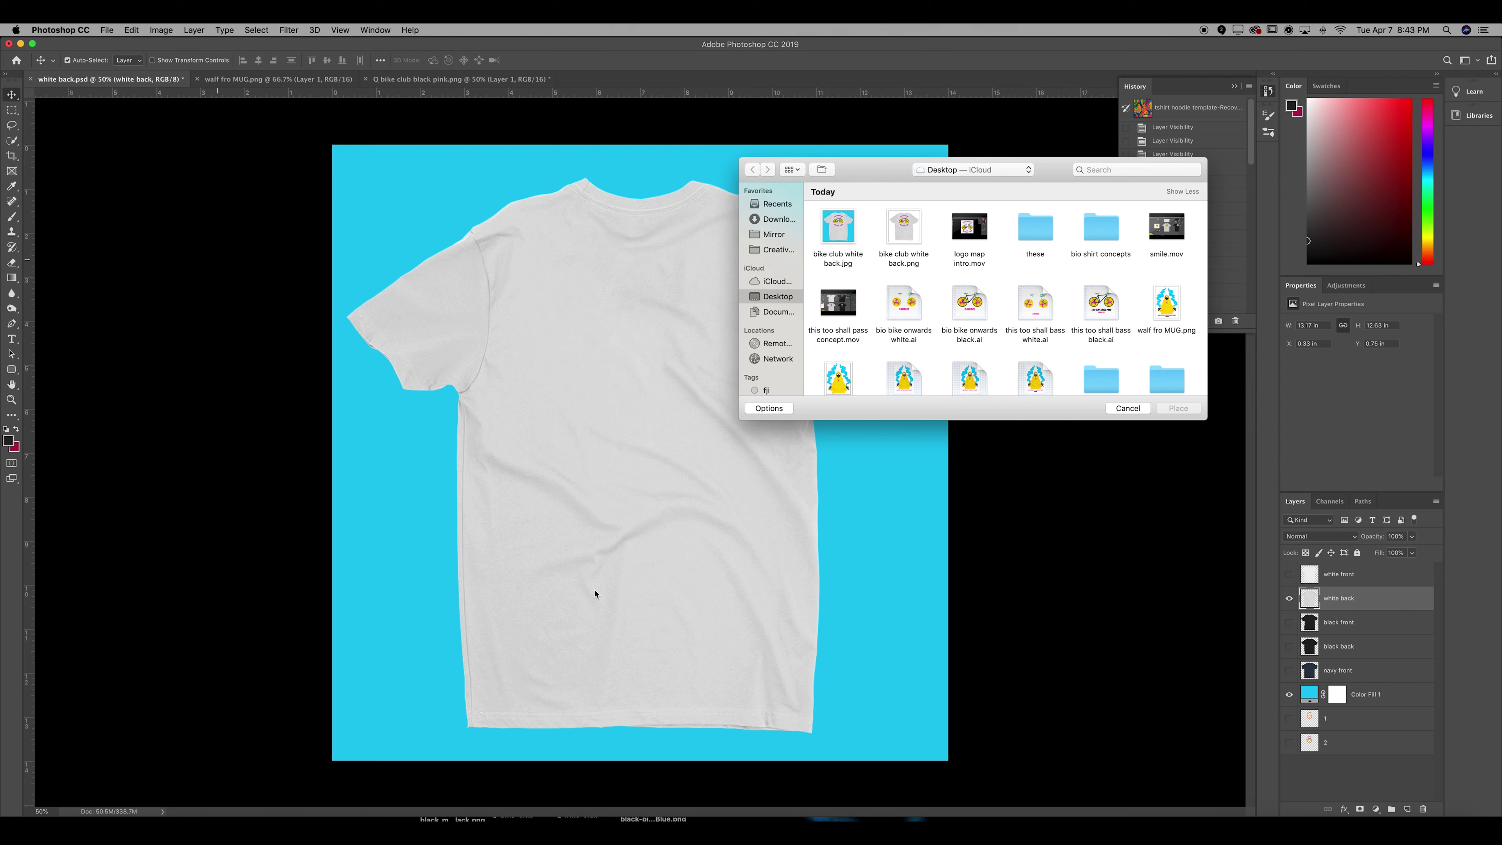
pyautogui.doubleClick(1034, 237)
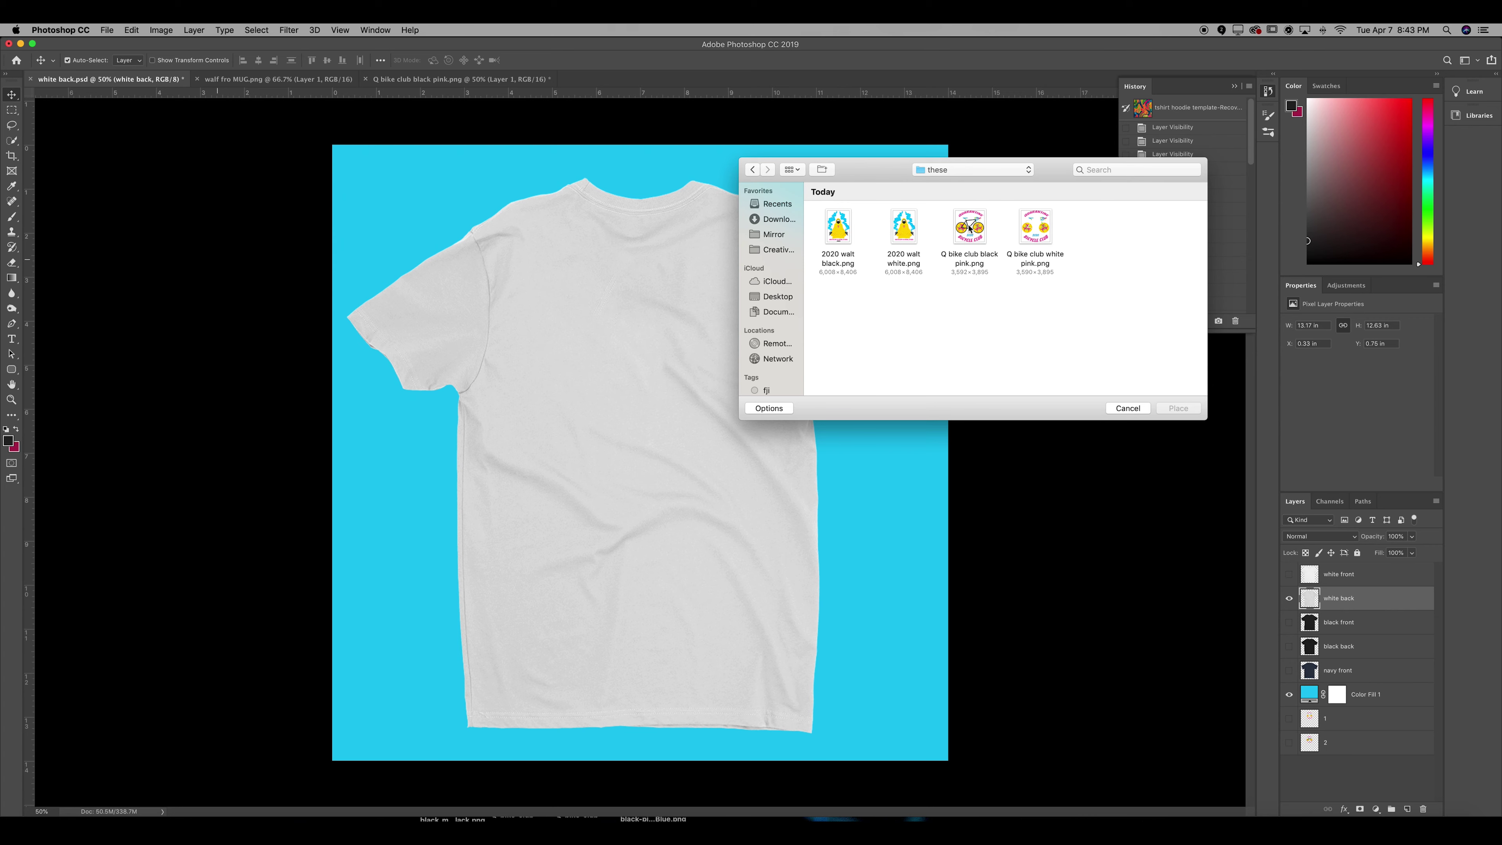
pyautogui.doubleClick(970, 229)
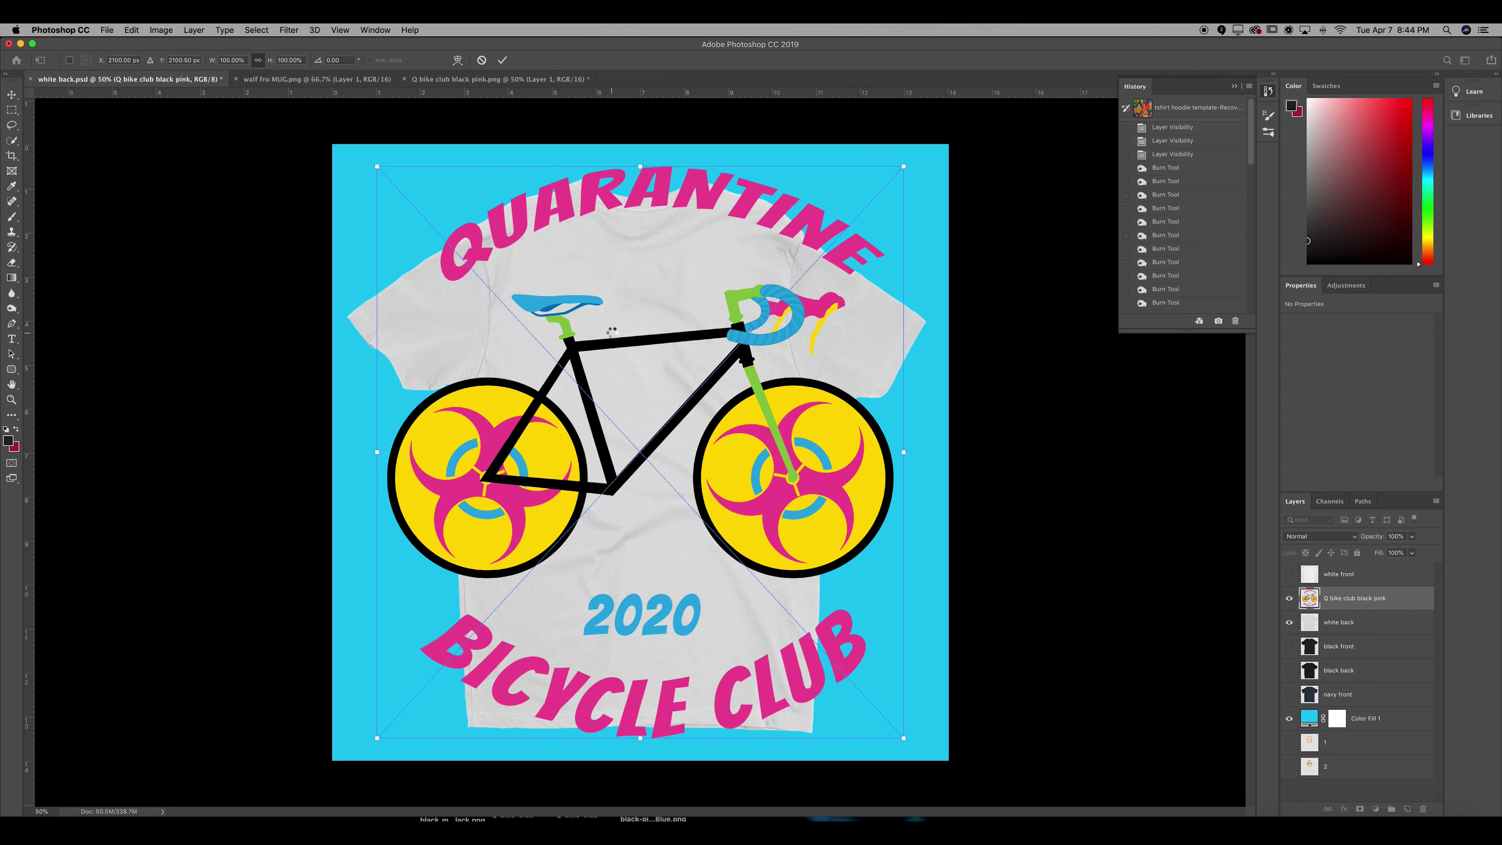
# Confirm the black pink artwork's placement and place Q bike club white pink.png as a linked object over it
pyautogui.press('Return')
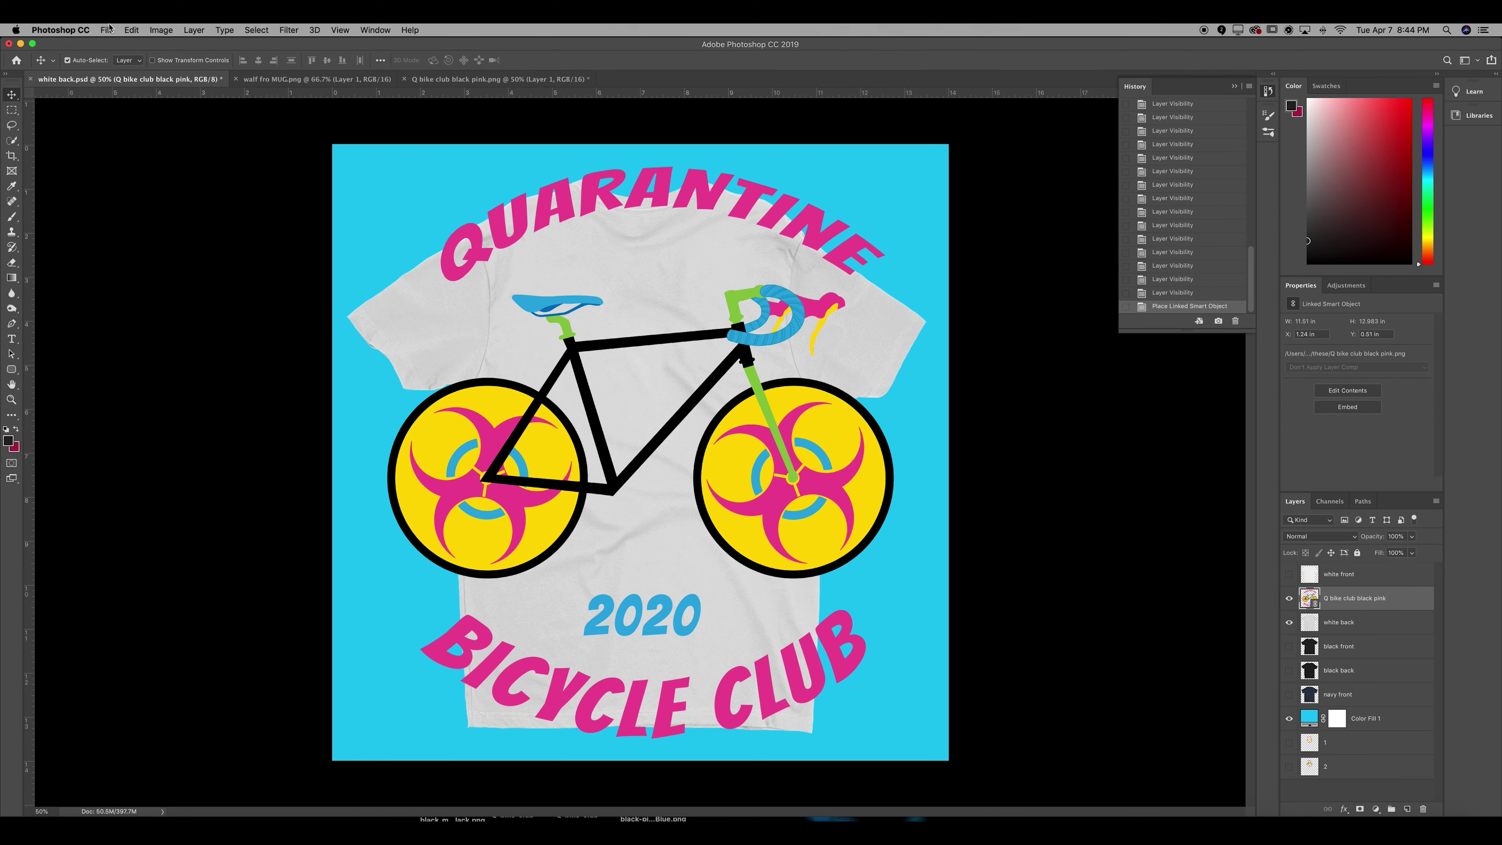
pyautogui.click(107, 30)
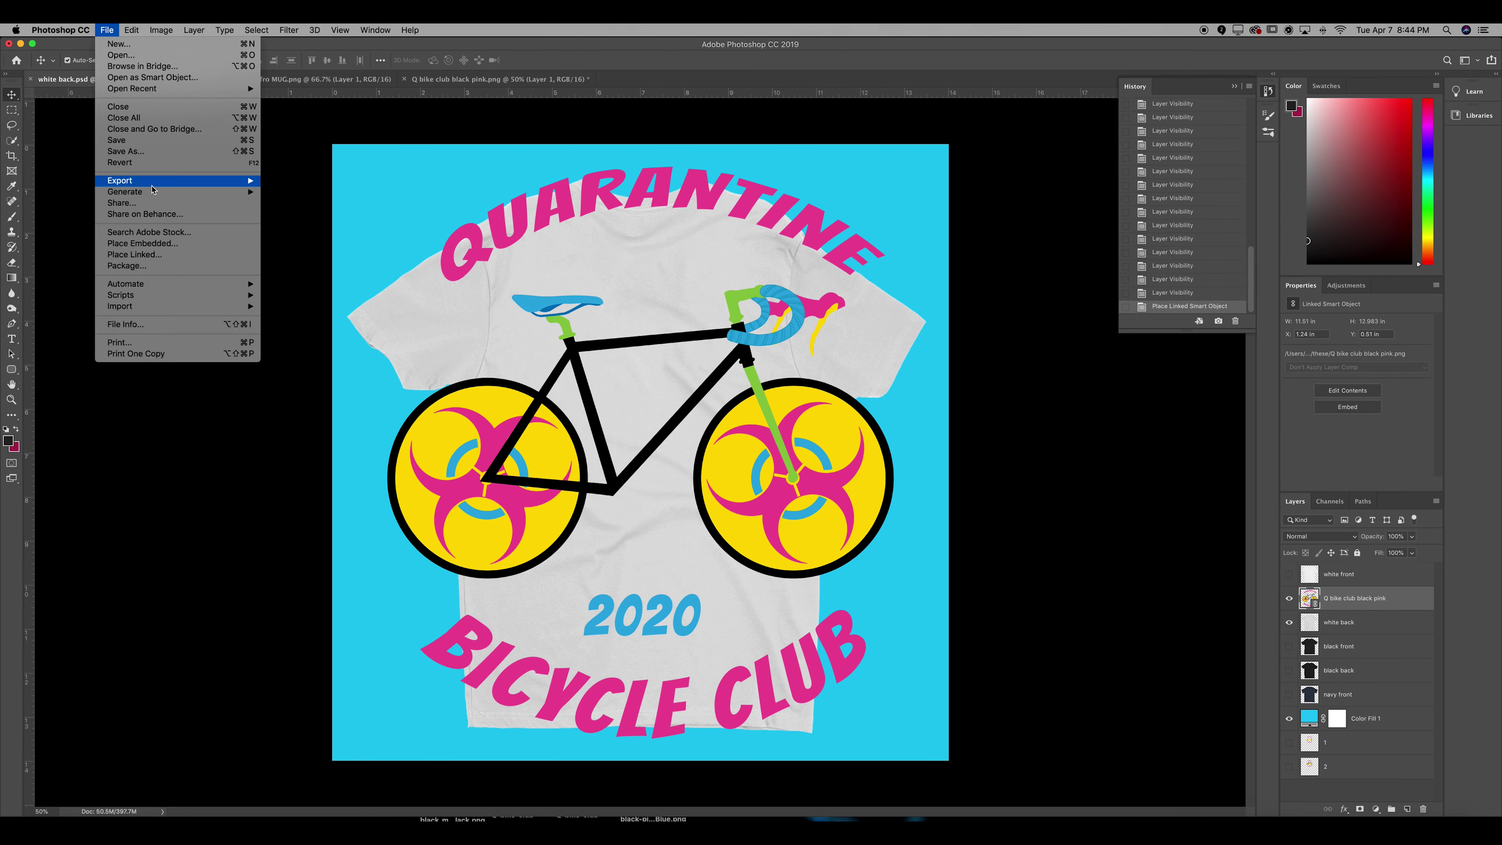
pyautogui.click(189, 256)
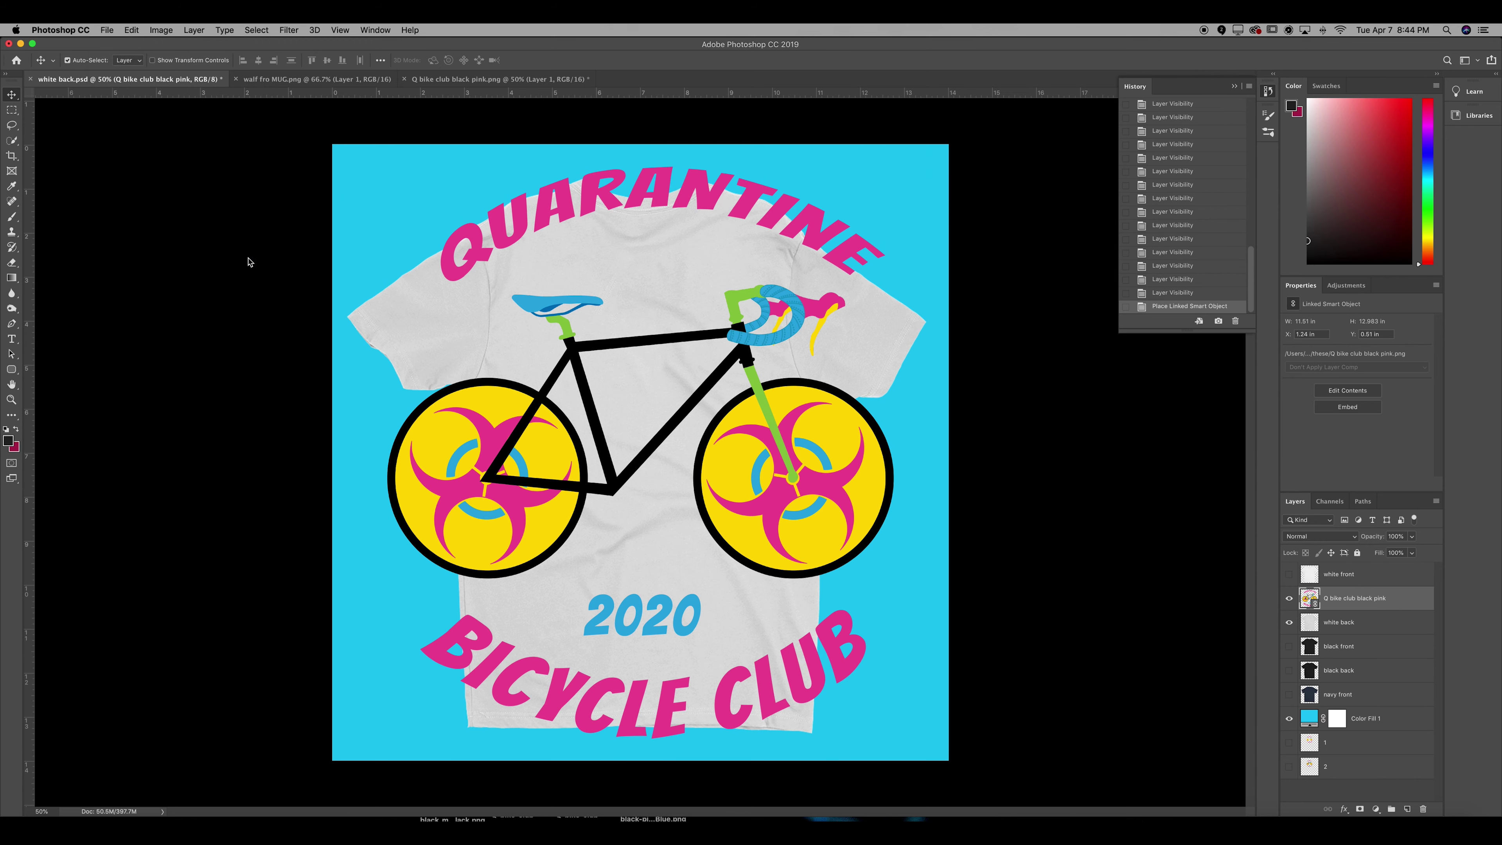
pyautogui.click(1023, 233)
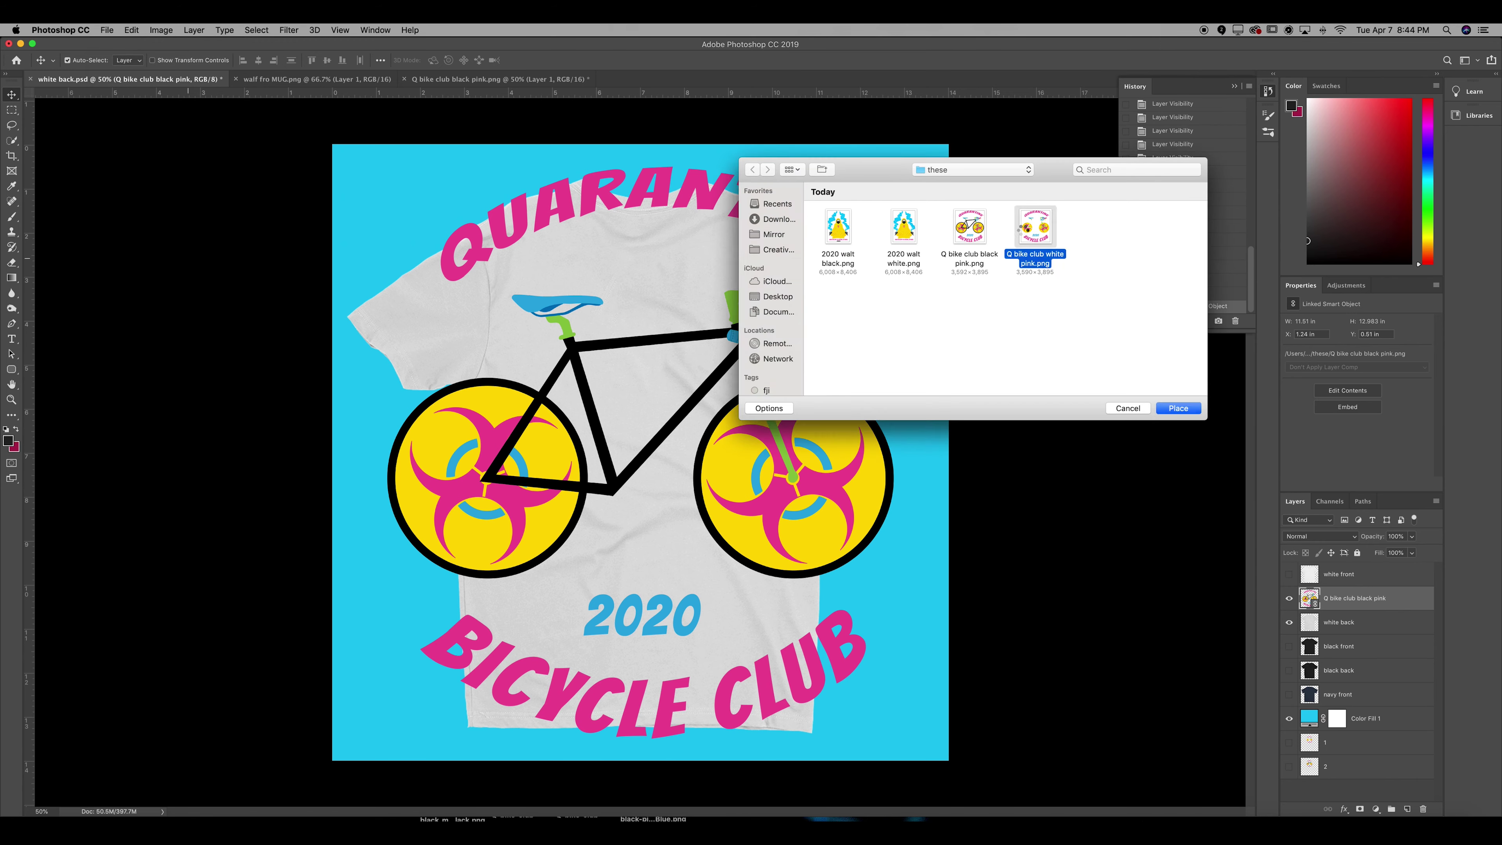
pyautogui.doubleClick(1023, 233)
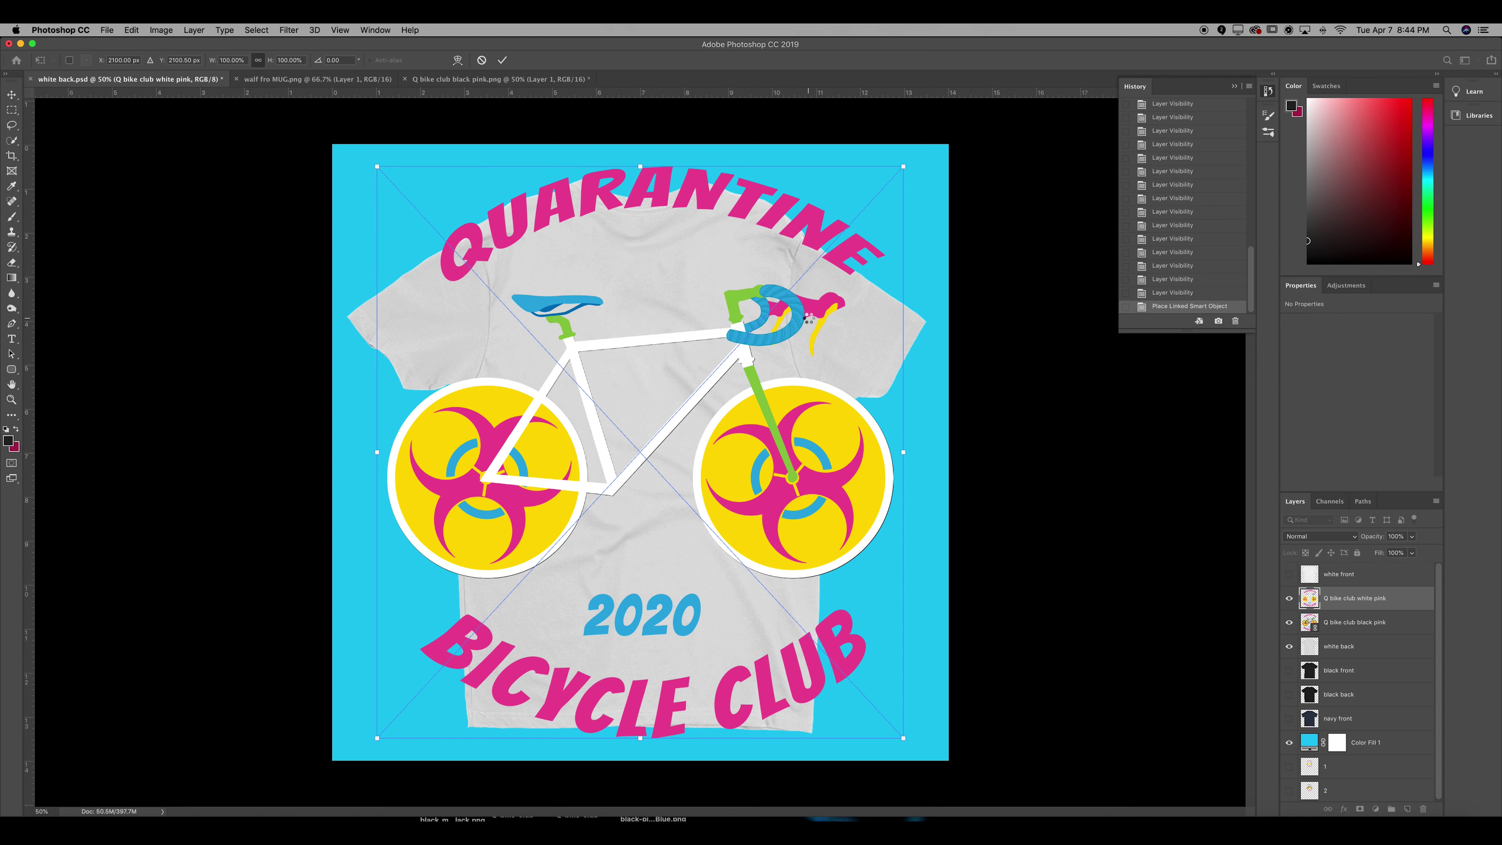
pyautogui.press('Return')
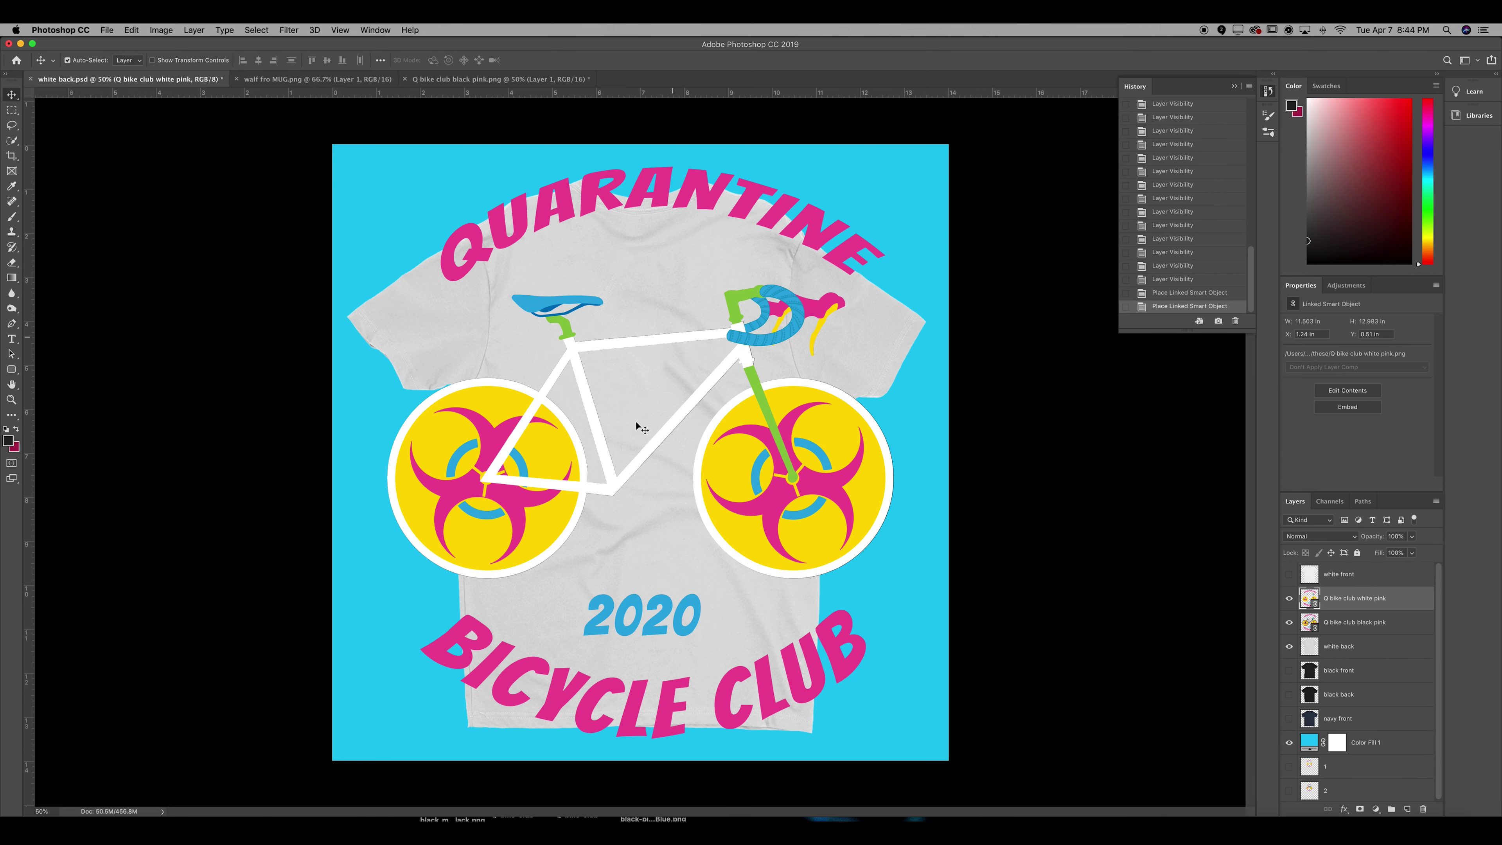
# Rasterize the Q bike club white pink and Q bike club black pink layers
pyautogui.rightClick(1350, 600)
pyautogui.click(1354, 601)
pyautogui.rightClick(1383, 607)
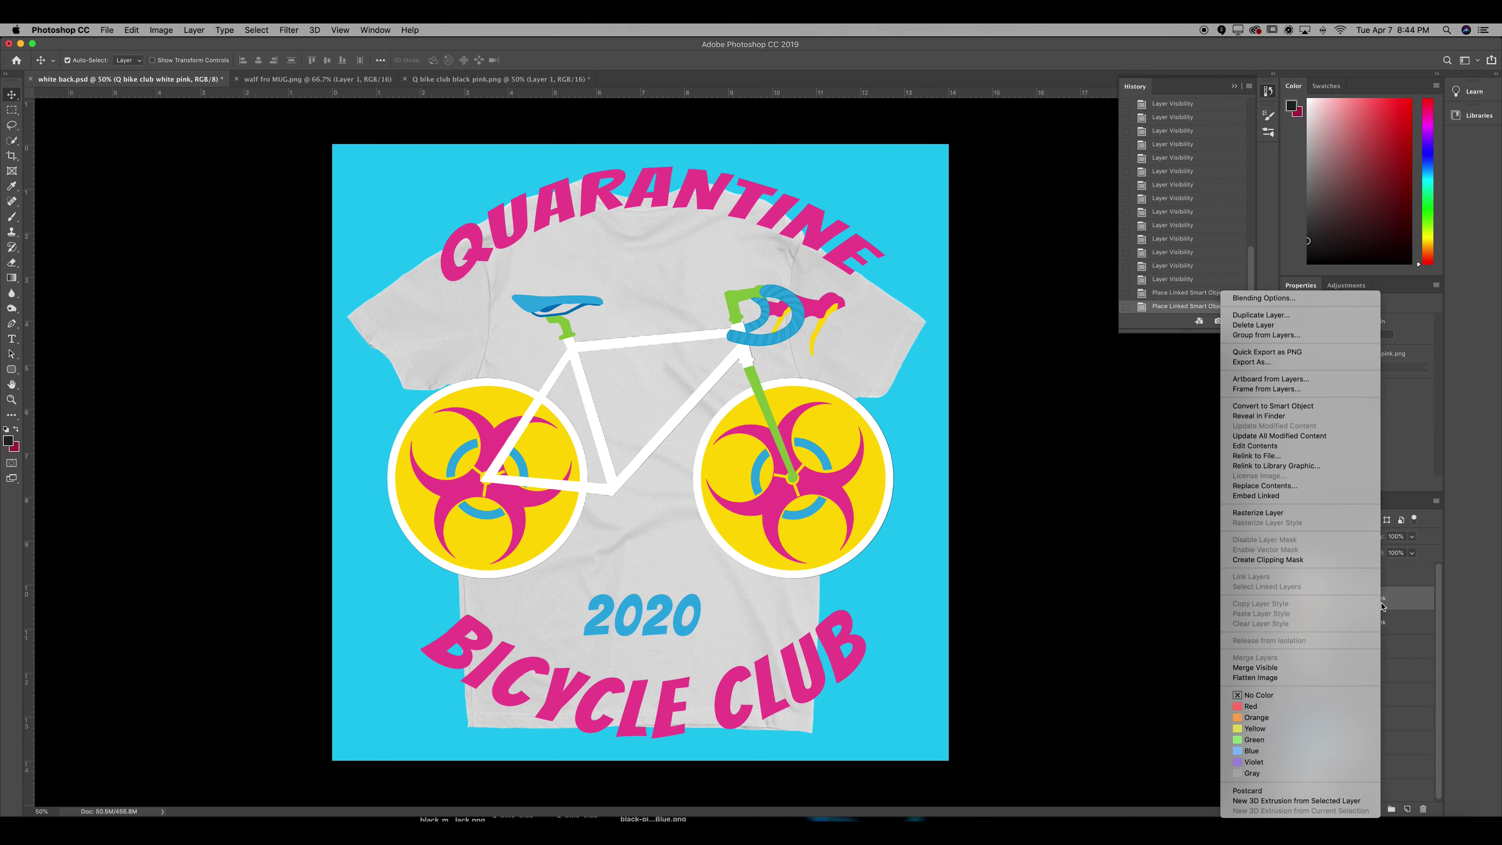
pyautogui.click(1299, 512)
pyautogui.click(1353, 622)
pyautogui.rightClick(1353, 625)
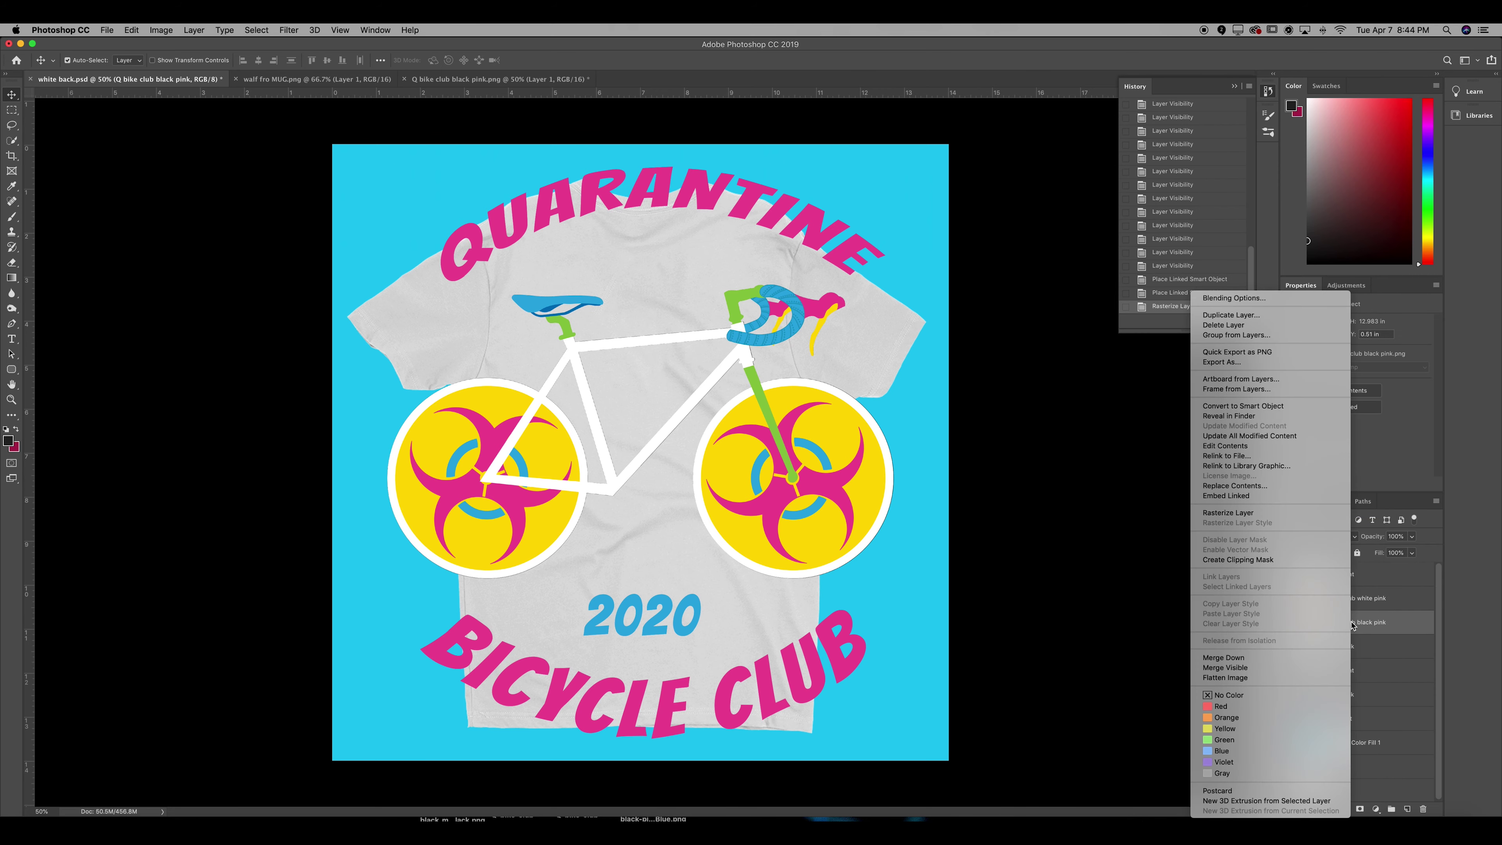
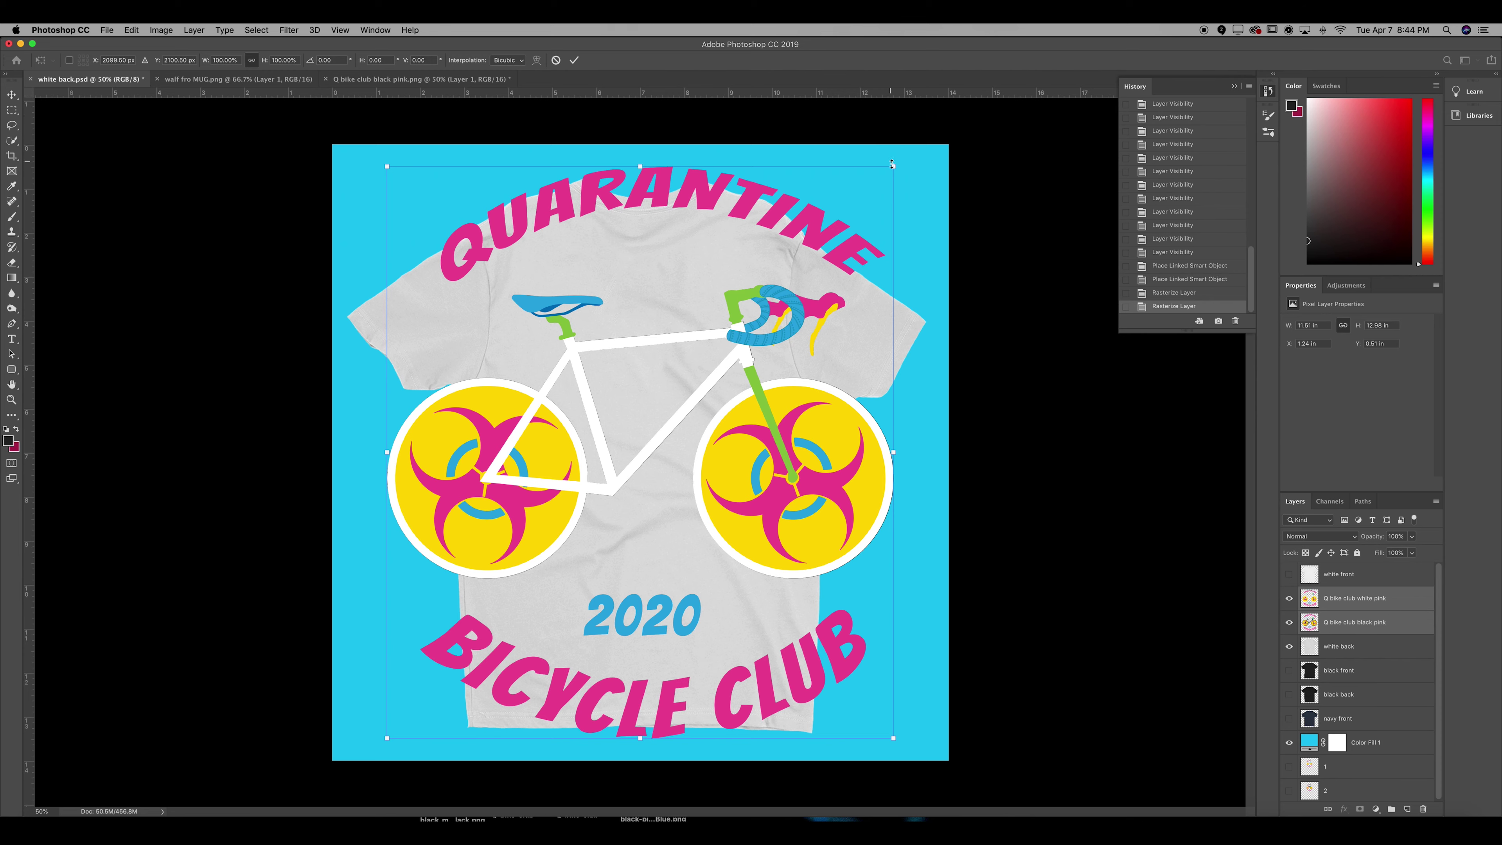
# Scale both artwork layers together to about 5.03 by 5.67 in and move them onto the shirt's upper back
pyautogui.moveTo(894, 167); pyautogui.dragTo(680, 320)
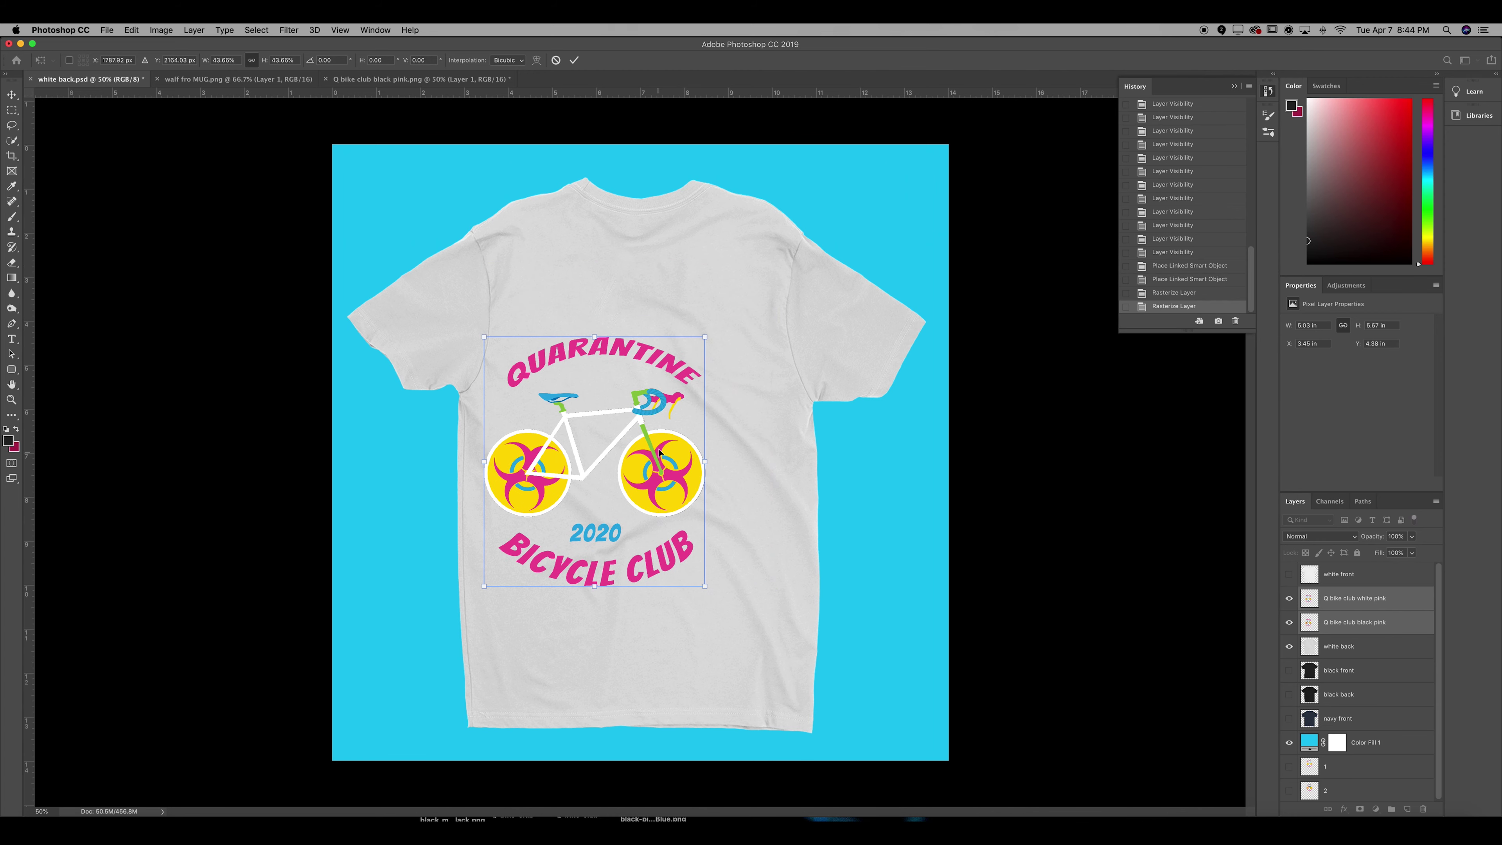
pyautogui.moveTo(659, 449); pyautogui.dragTo(699, 350)
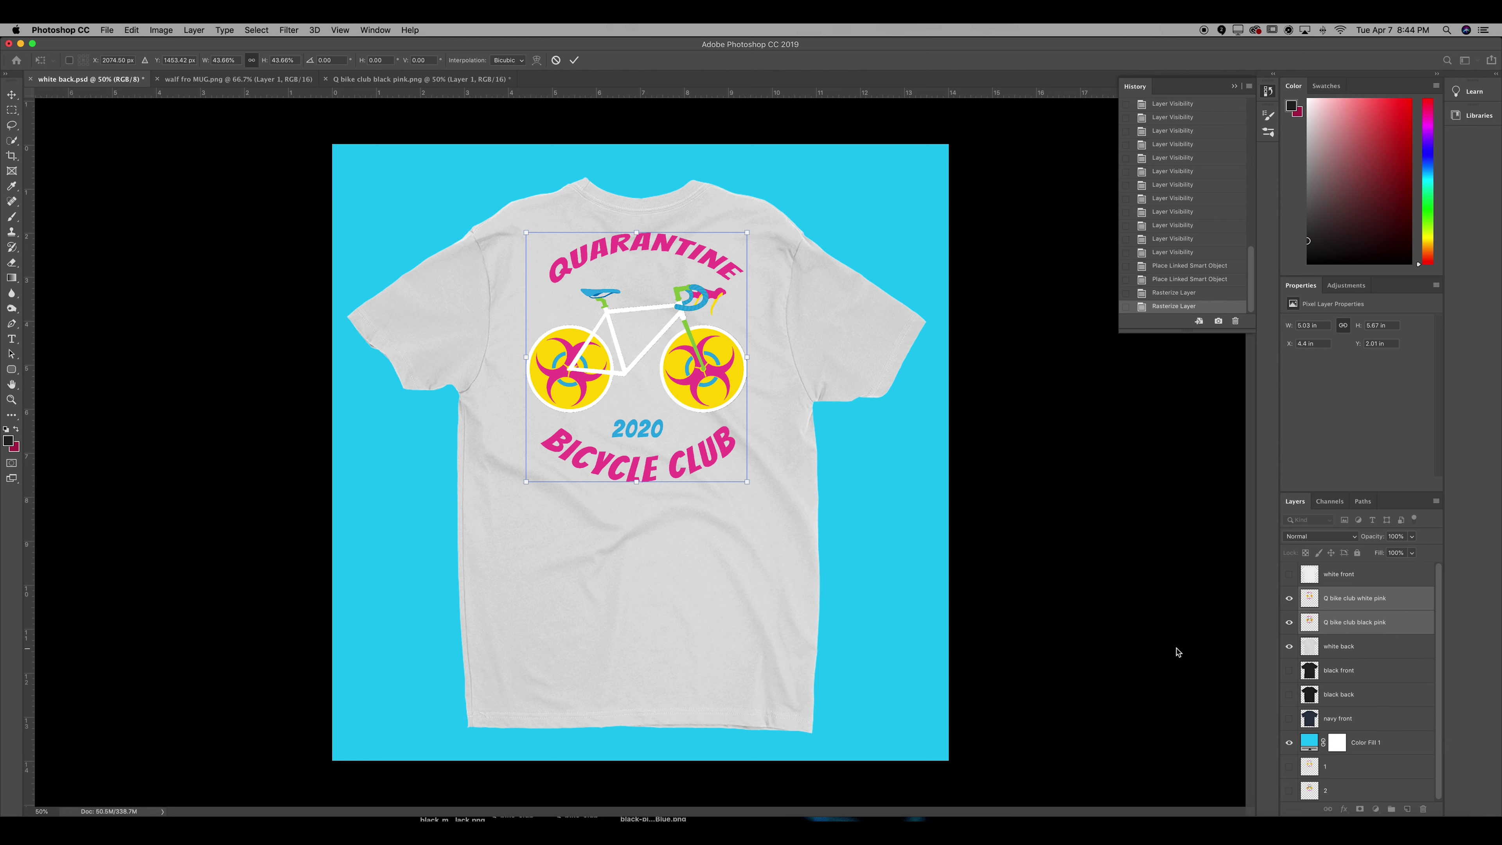
pyautogui.press('Return')
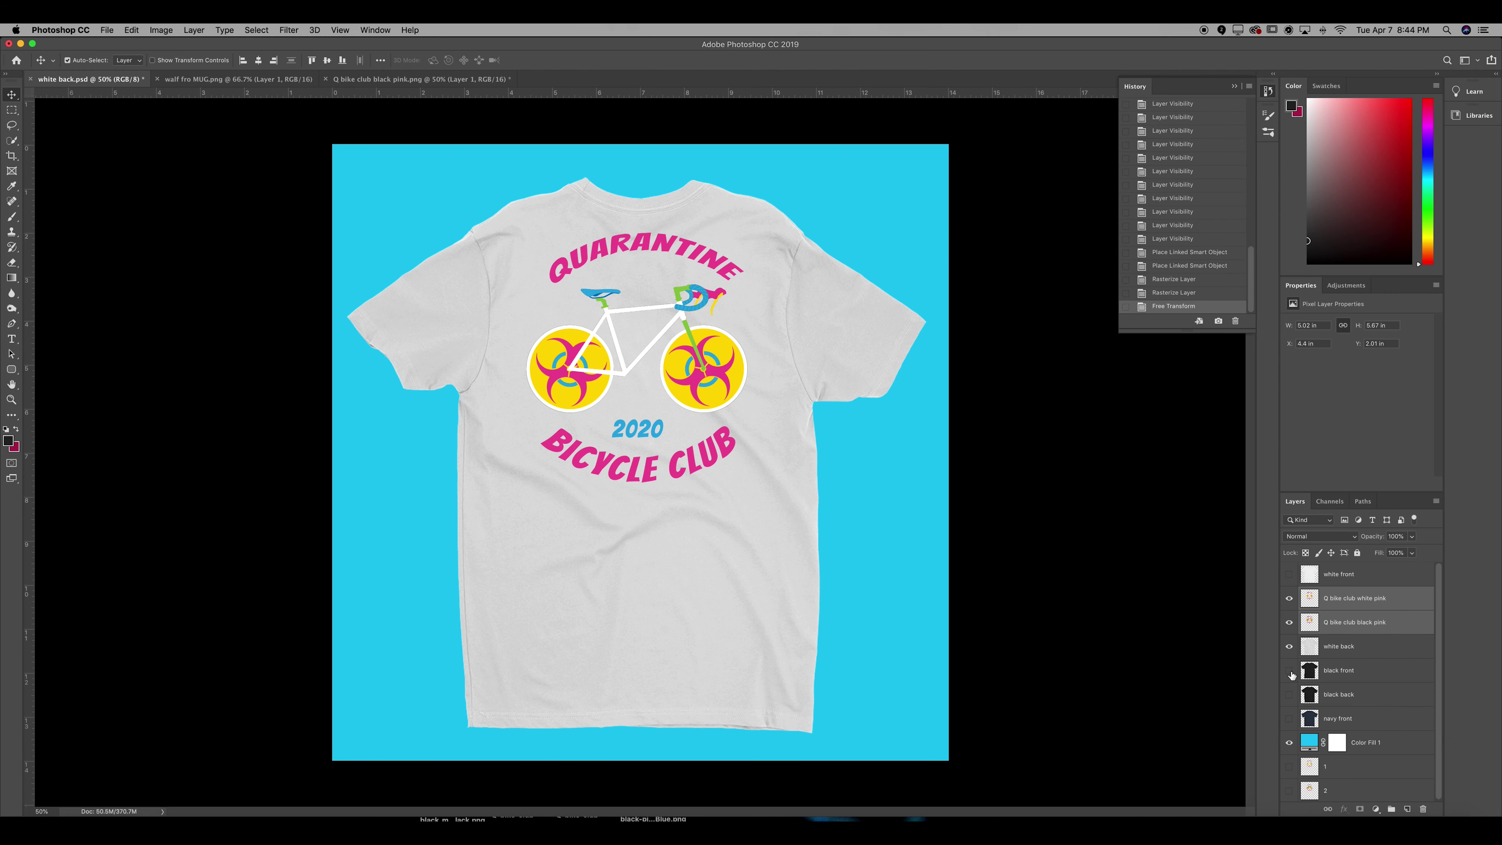
# Show the black back shirt, preview the artwork on it with white back hidden, and show white back again
pyautogui.click(1289, 694)
pyautogui.click(1289, 648)
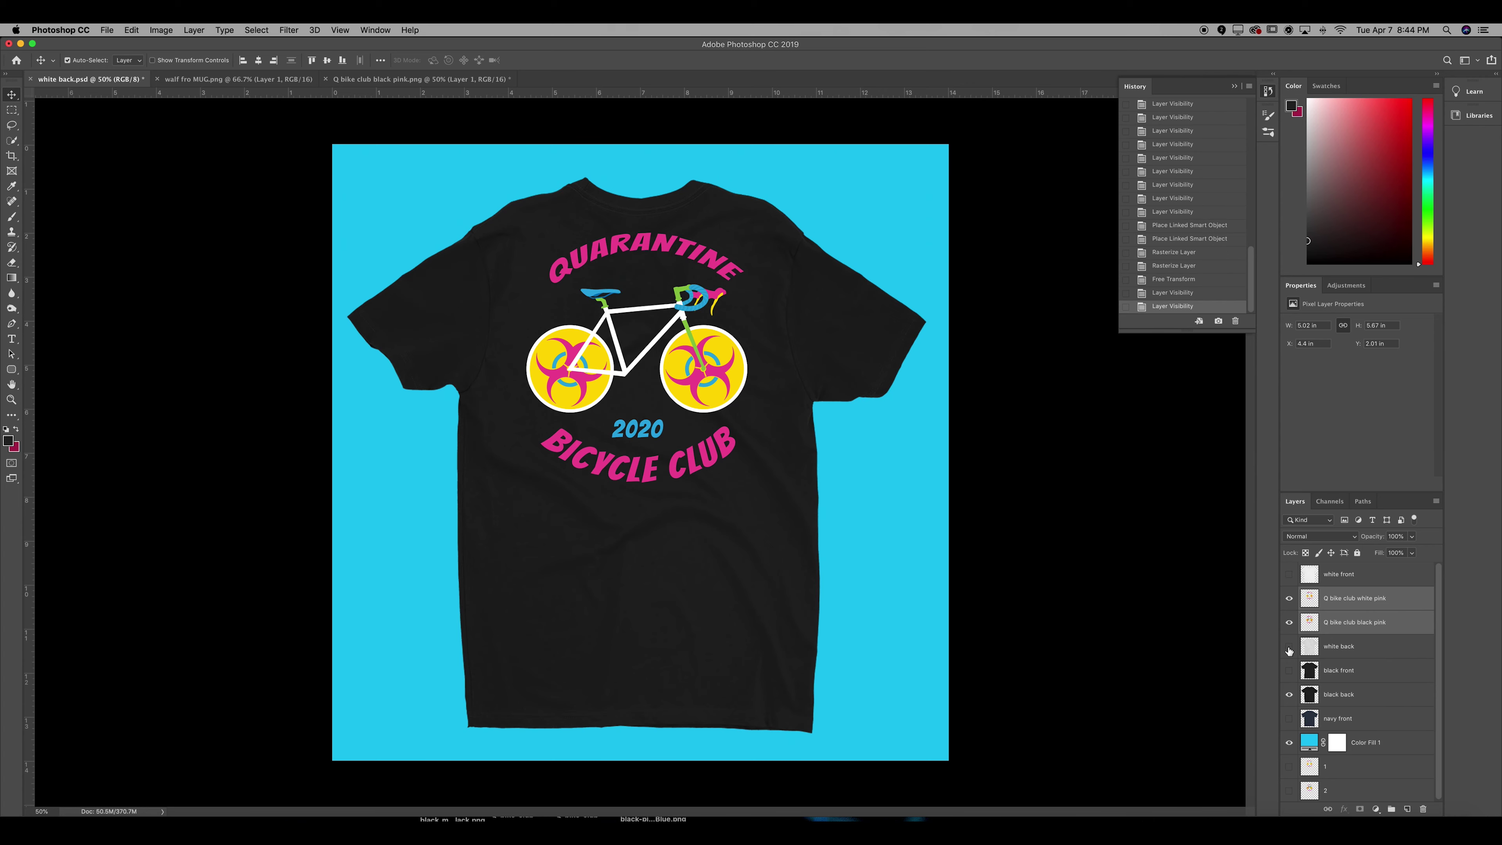
pyautogui.click(1290, 648)
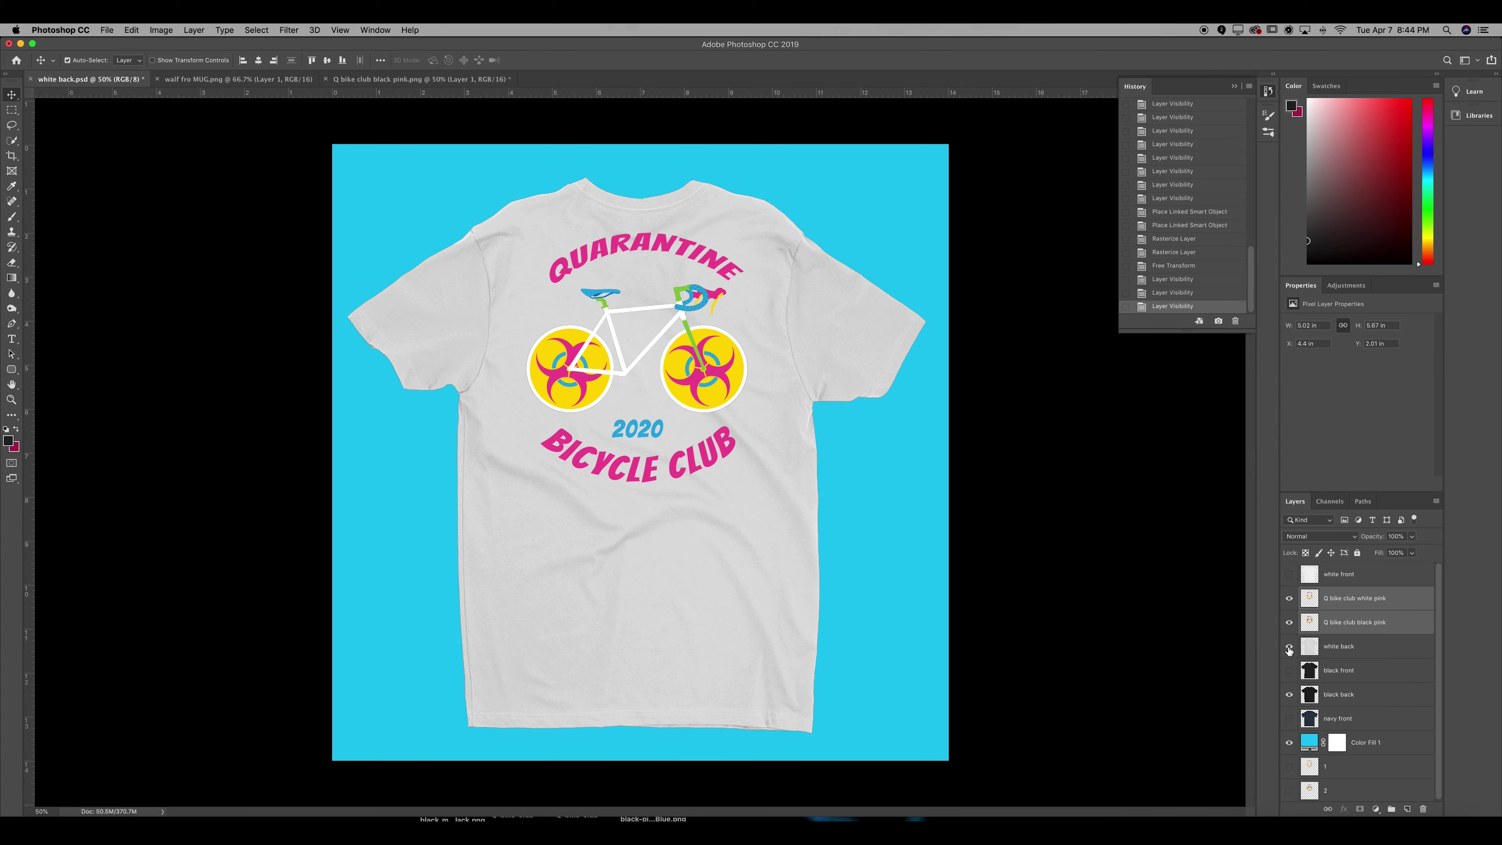
# Try grouping the two artwork layers and shrinking the group slightly, and undo both changes
pyautogui.press('super+g')
pyautogui.press('super+t')
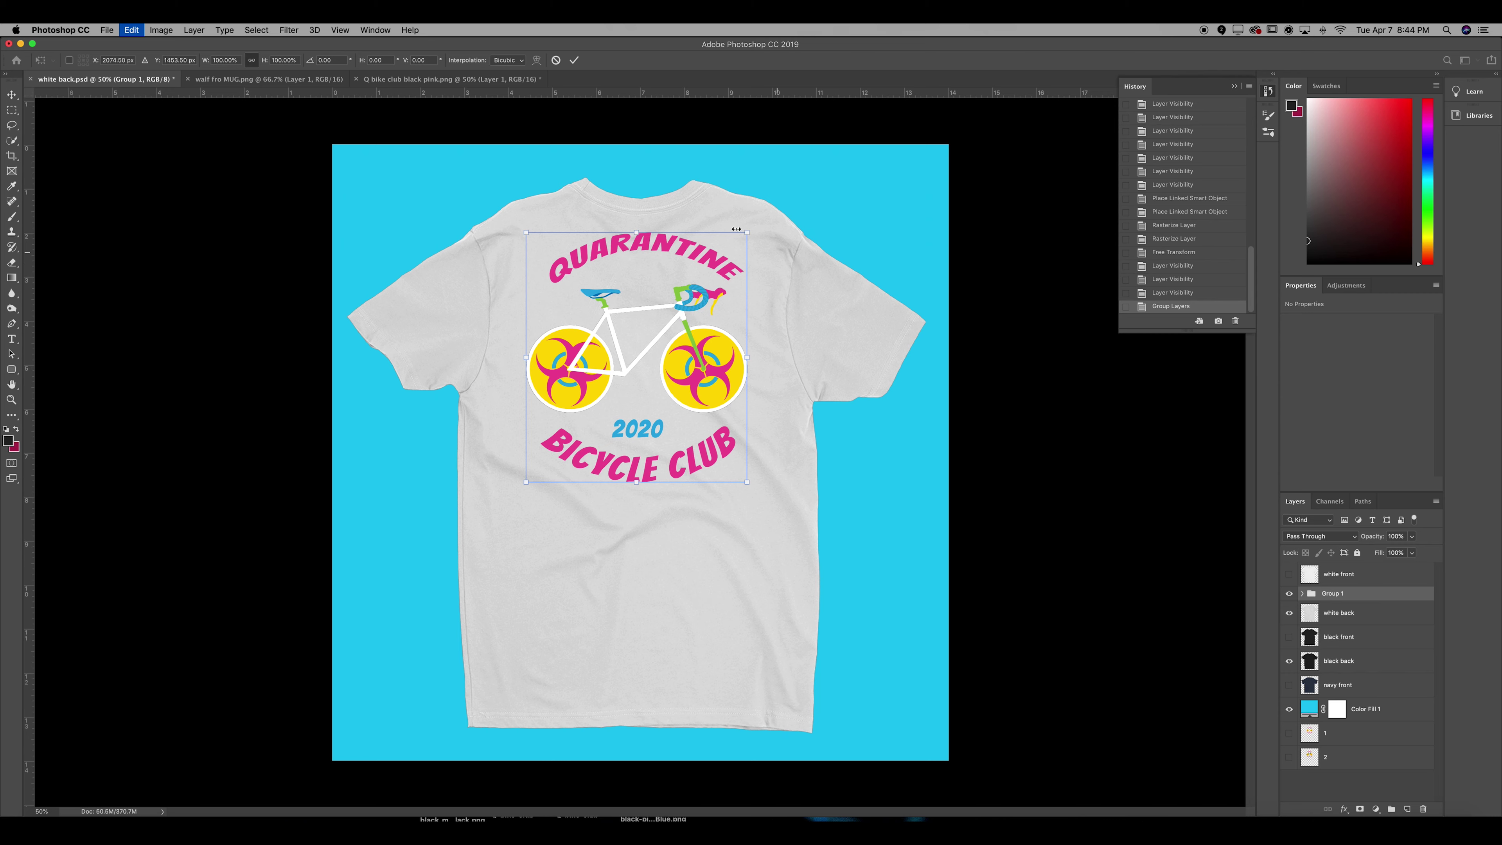
pyautogui.moveTo(749, 233); pyautogui.dragTo(742, 239)
pyautogui.moveTo(698, 355); pyautogui.dragTo(703, 350)
pyautogui.press('Return')
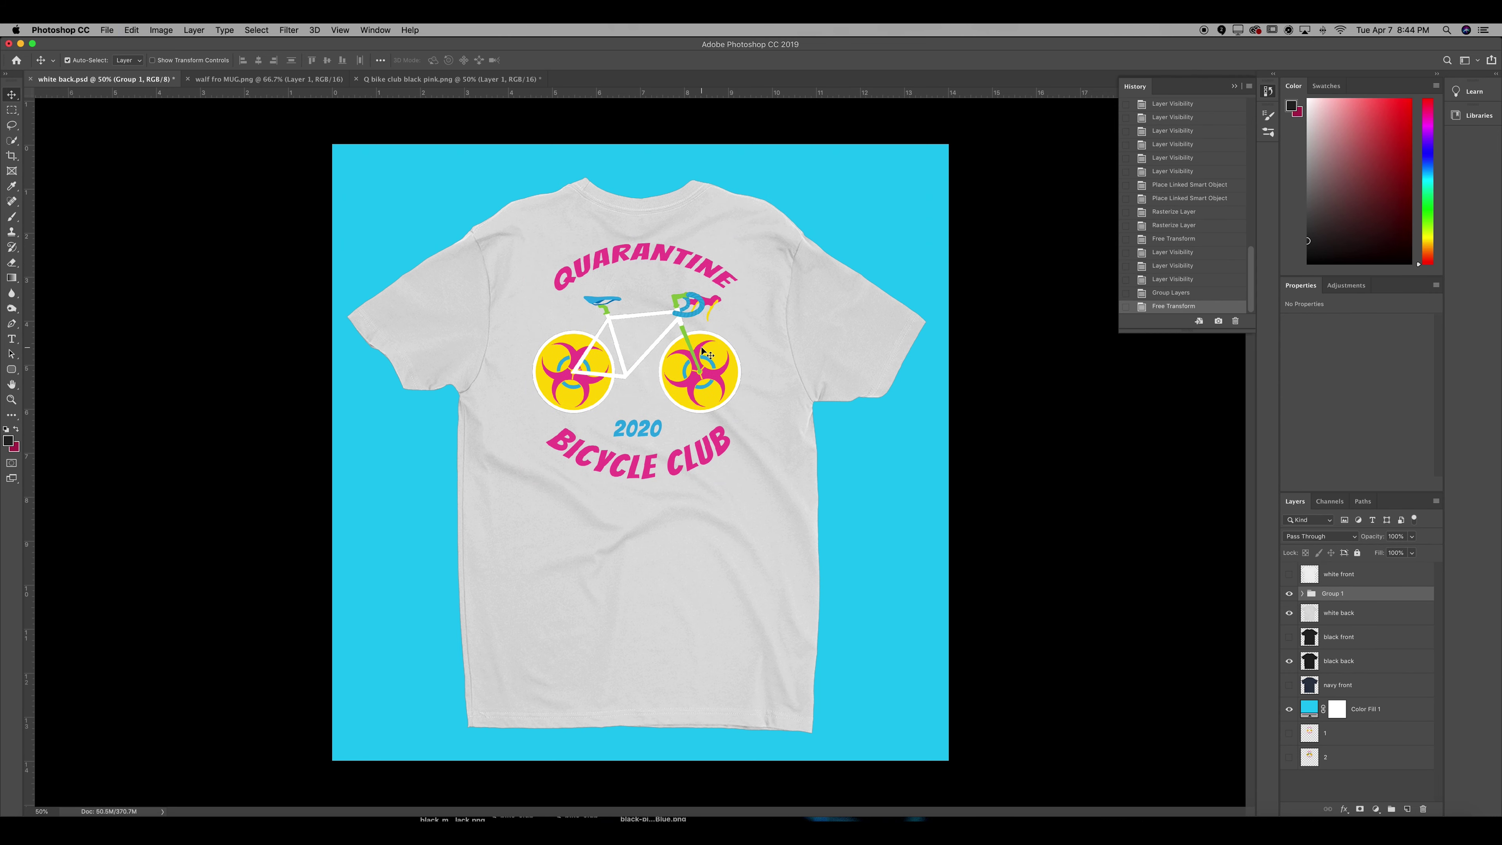
pyautogui.press('super+z')
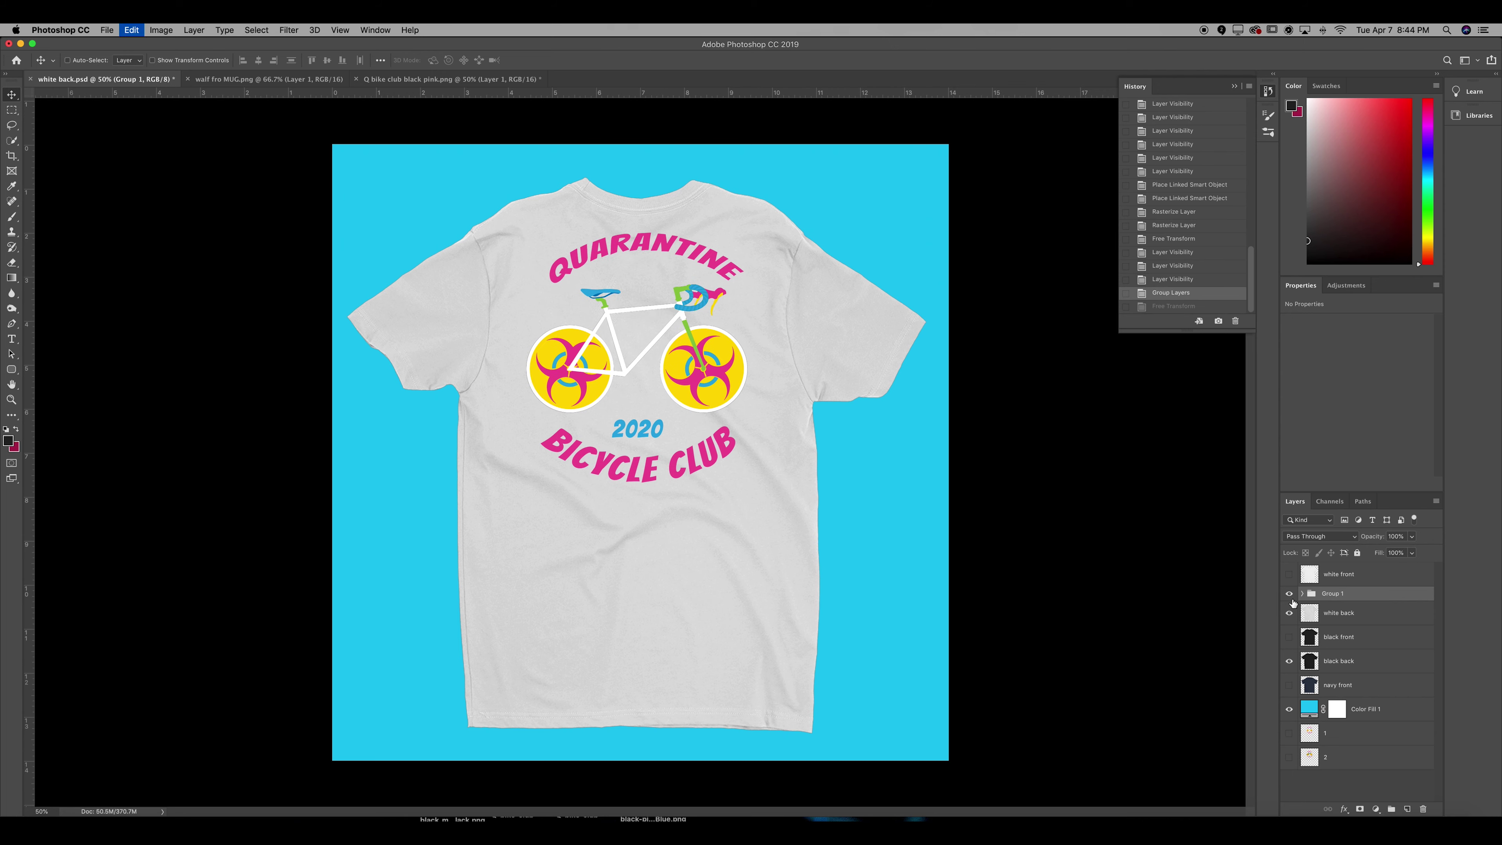
pyautogui.press('super+z')
# Scale both artwork layers down to about 93.5% and recentre them on the upper back
pyautogui.press('super+t')
pyautogui.moveTo(743, 228); pyautogui.dragTo(728, 243)
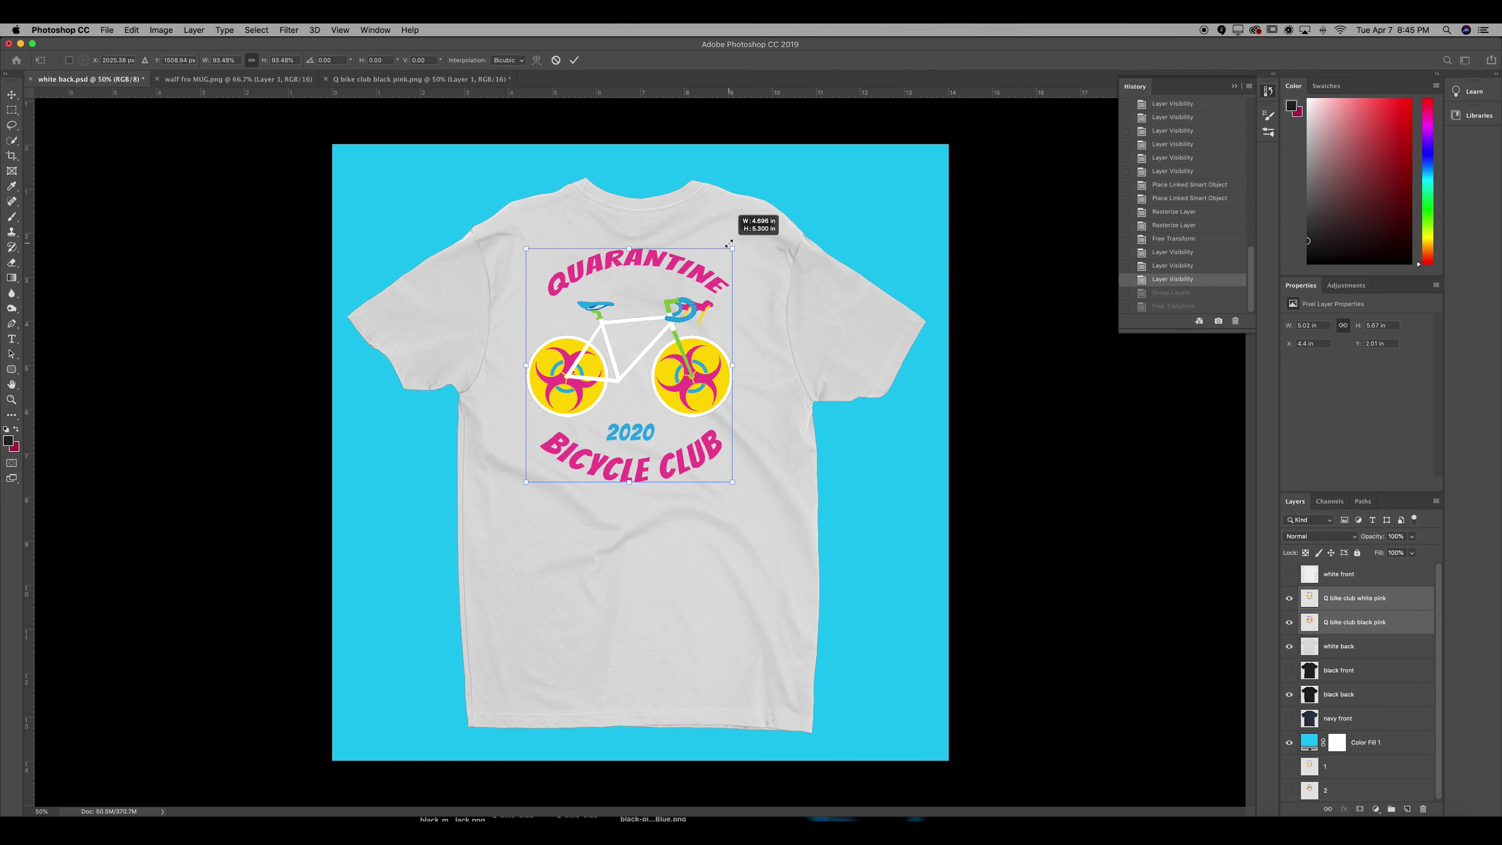
pyautogui.moveTo(644, 326); pyautogui.dragTo(653, 316)
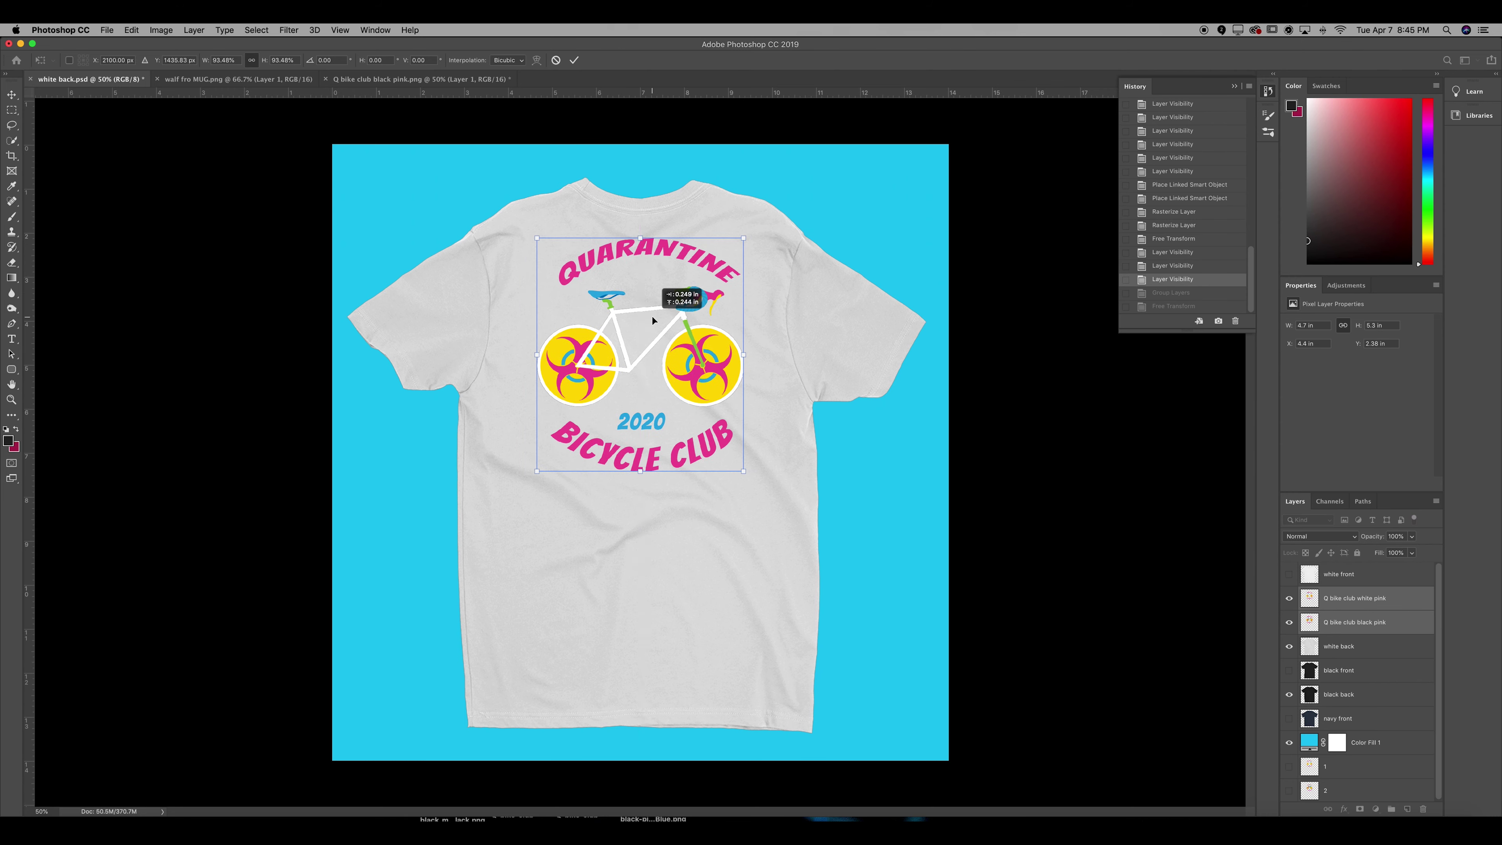
pyautogui.press('Return')
# Toggle the Q bike club white pink layer's visibility to compare the white and black bike versions
pyautogui.click(1289, 598)
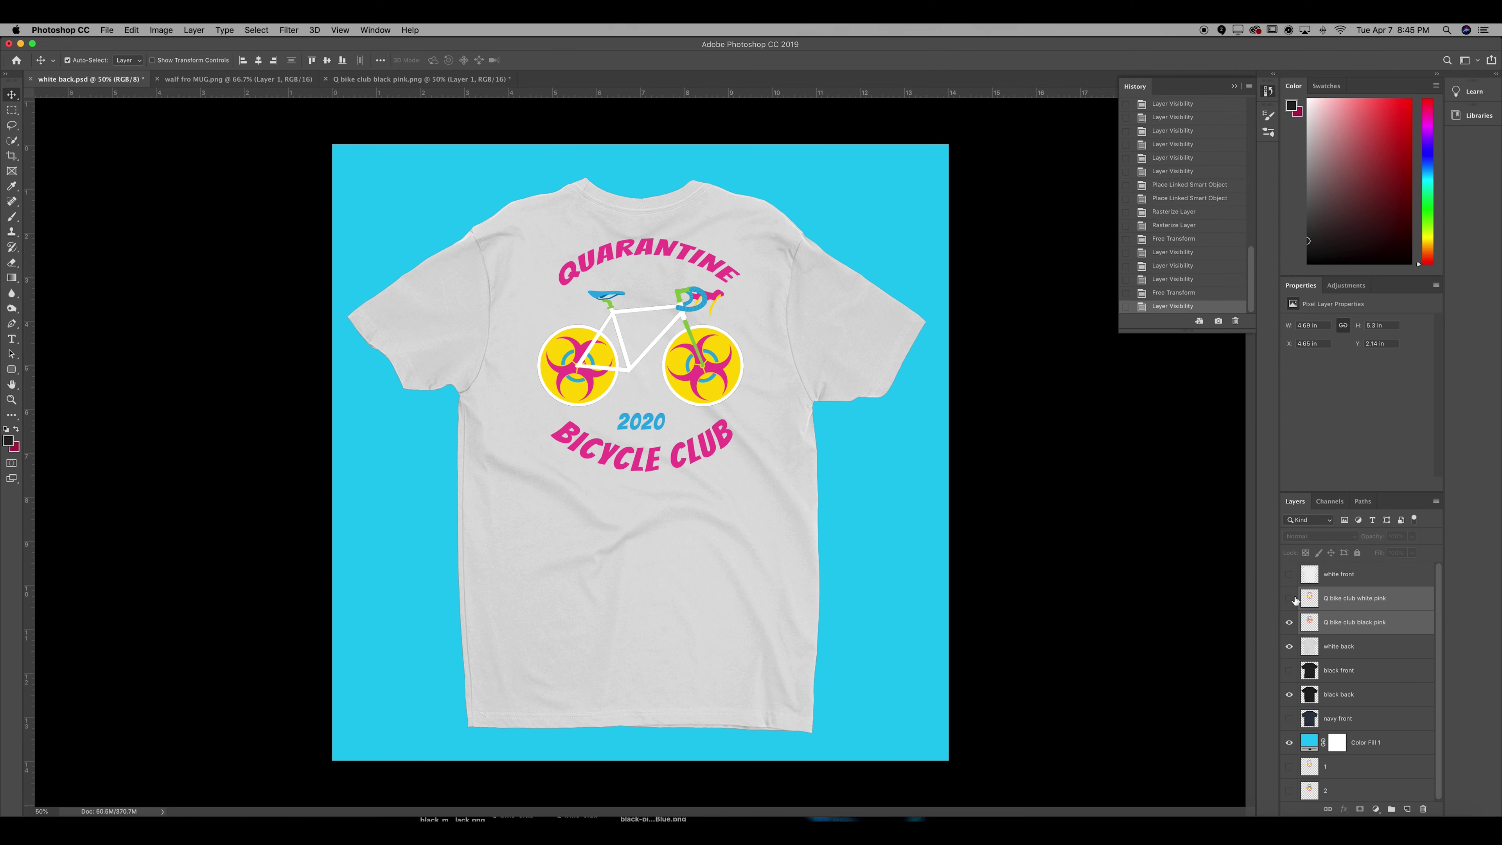
pyautogui.click(1290, 598)
pyautogui.click(1290, 598)
pyautogui.click(1290, 598)
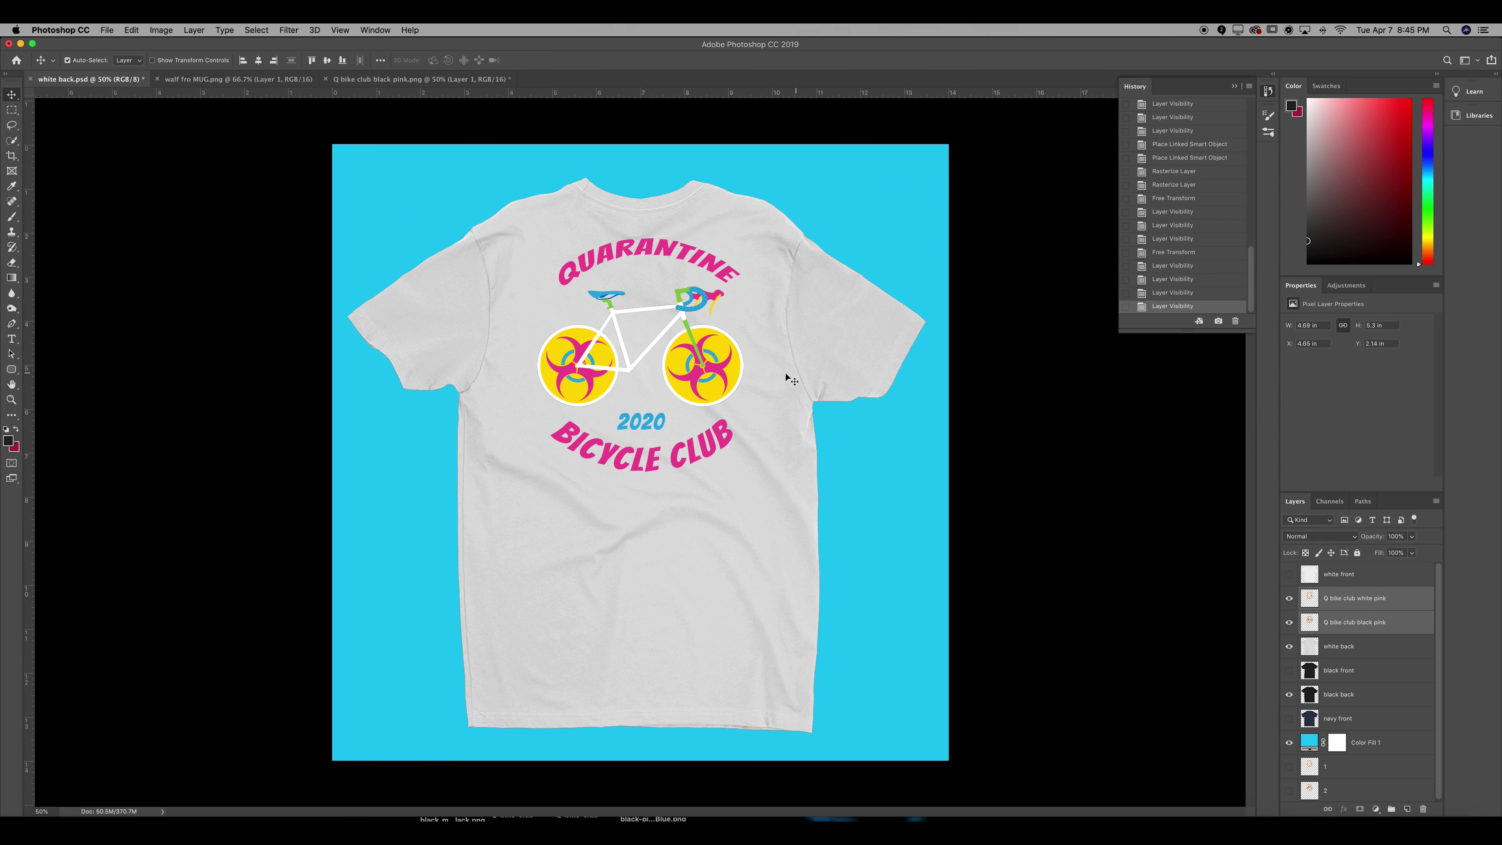
# Shift both artwork layers slightly left to X about 4.57 in, and briefly preview the shirt without the white version
pyautogui.press('super+t')
pyautogui.moveTo(720, 367); pyautogui.dragTo(717, 366)
pyautogui.press('Return')
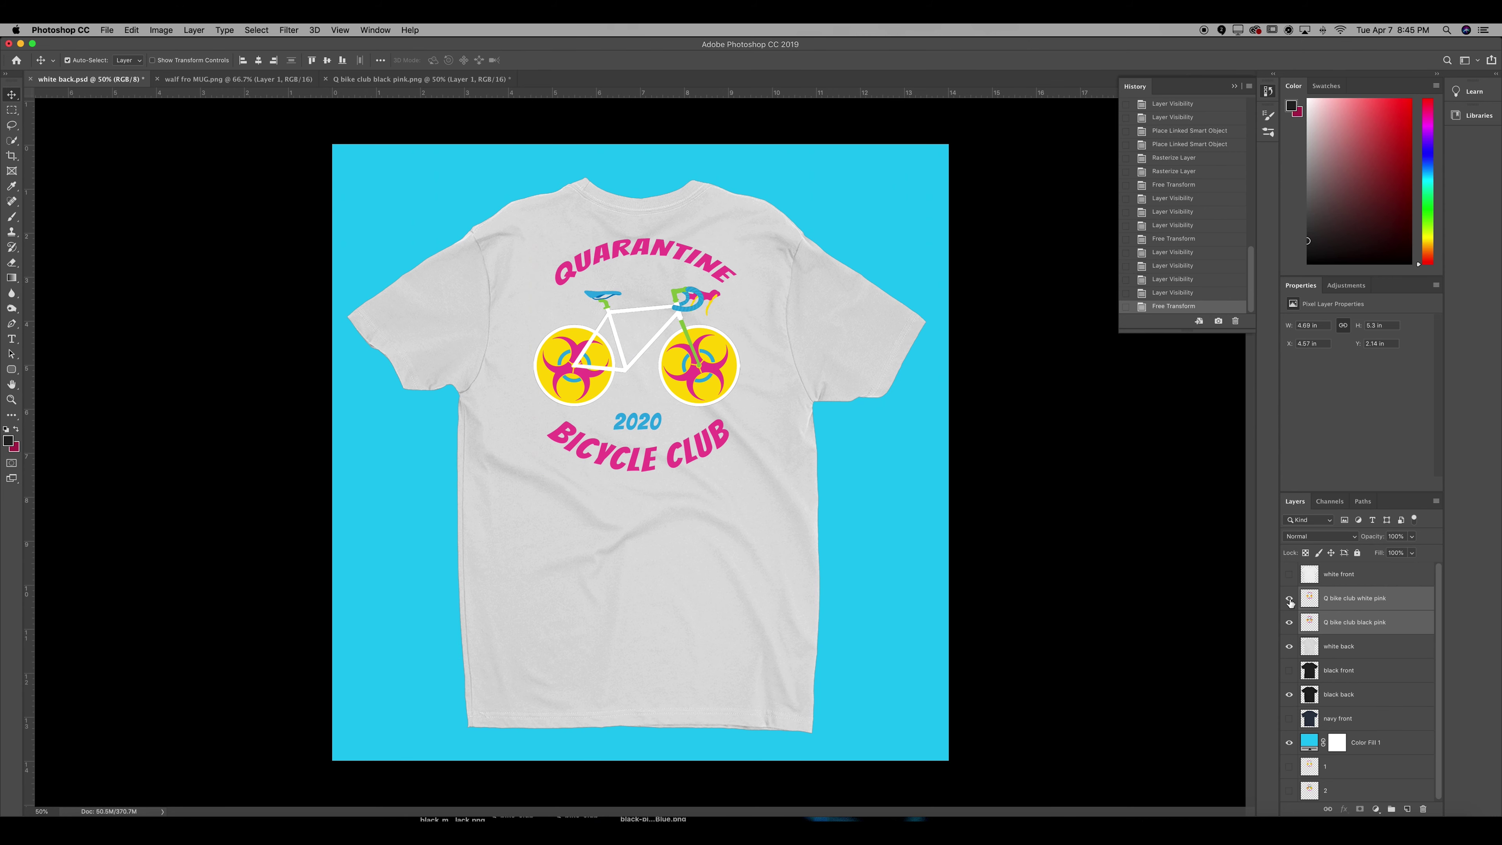
pyautogui.click(1290, 598)
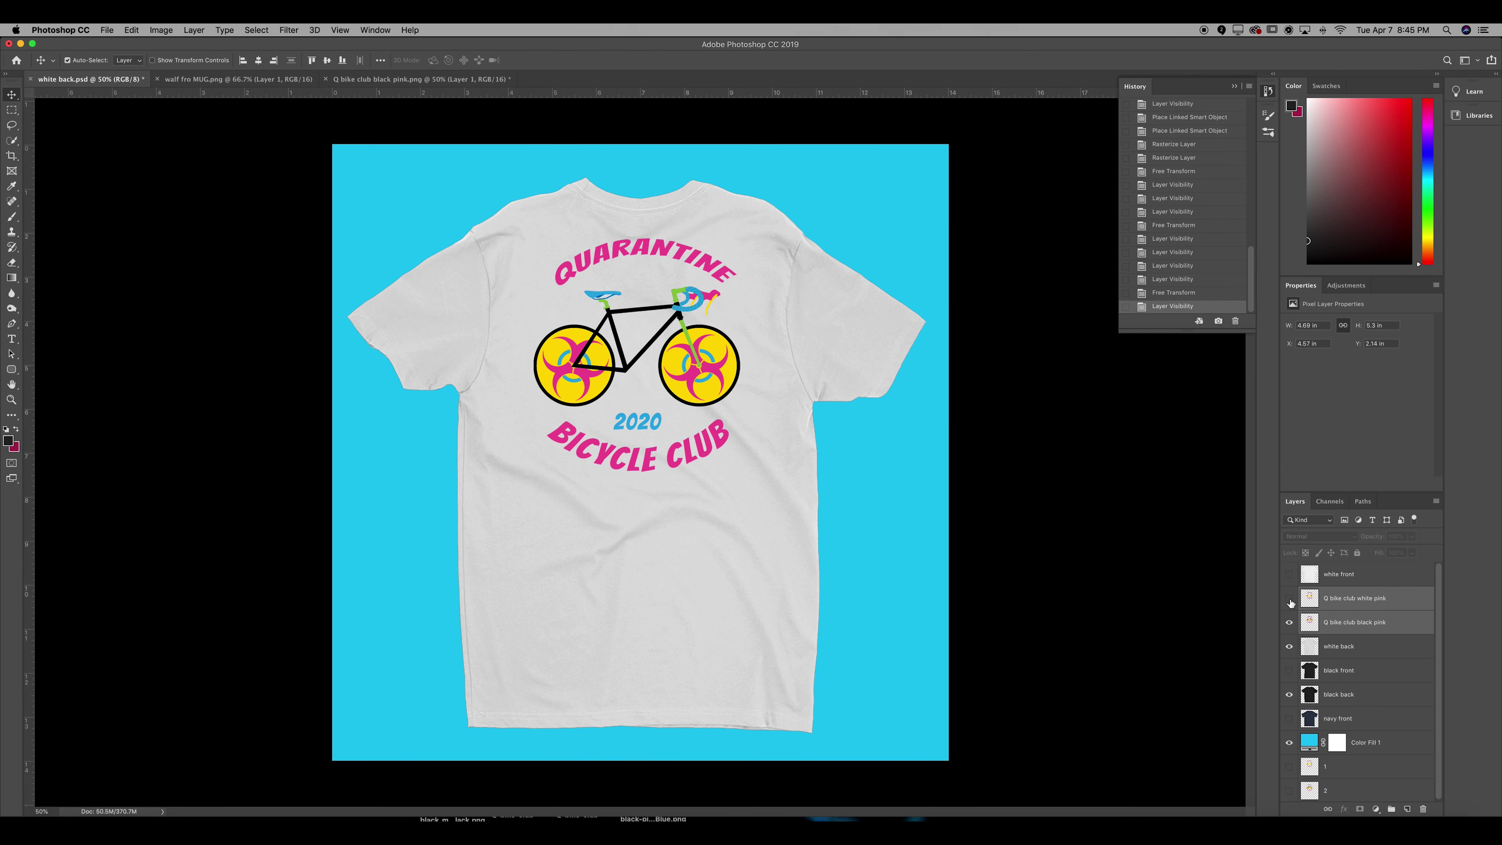
pyautogui.press('super+z')
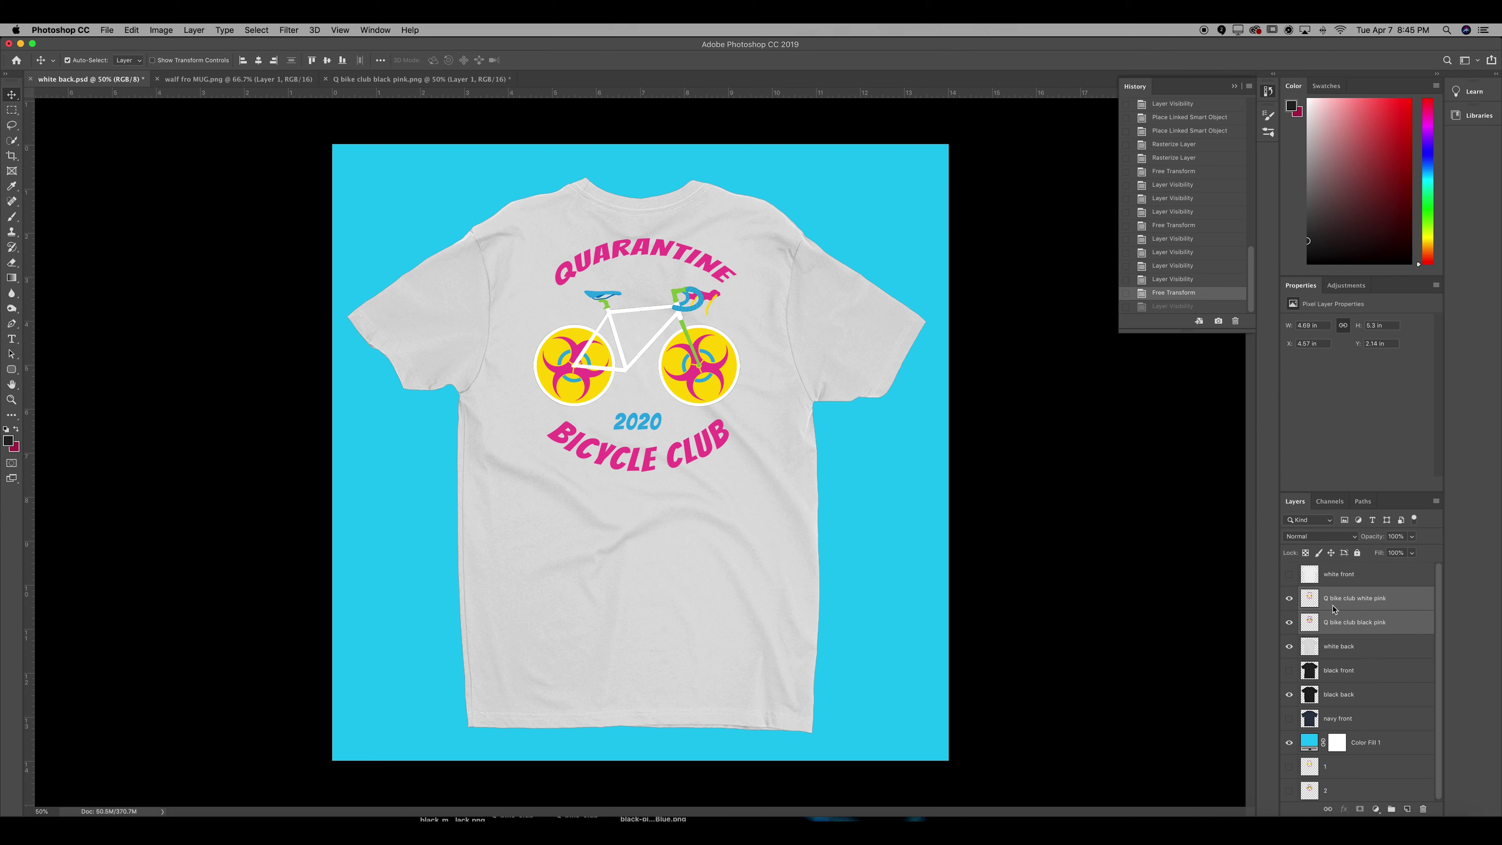
# Nudge both artwork layers up and fine-tune their position to about X 4.55 in, Y 2.01 in
pyautogui.press('Up')
pyautogui.press('Up')
pyautogui.press('Up')
pyautogui.press('Up')
pyautogui.press('Up')
pyautogui.press('Up')
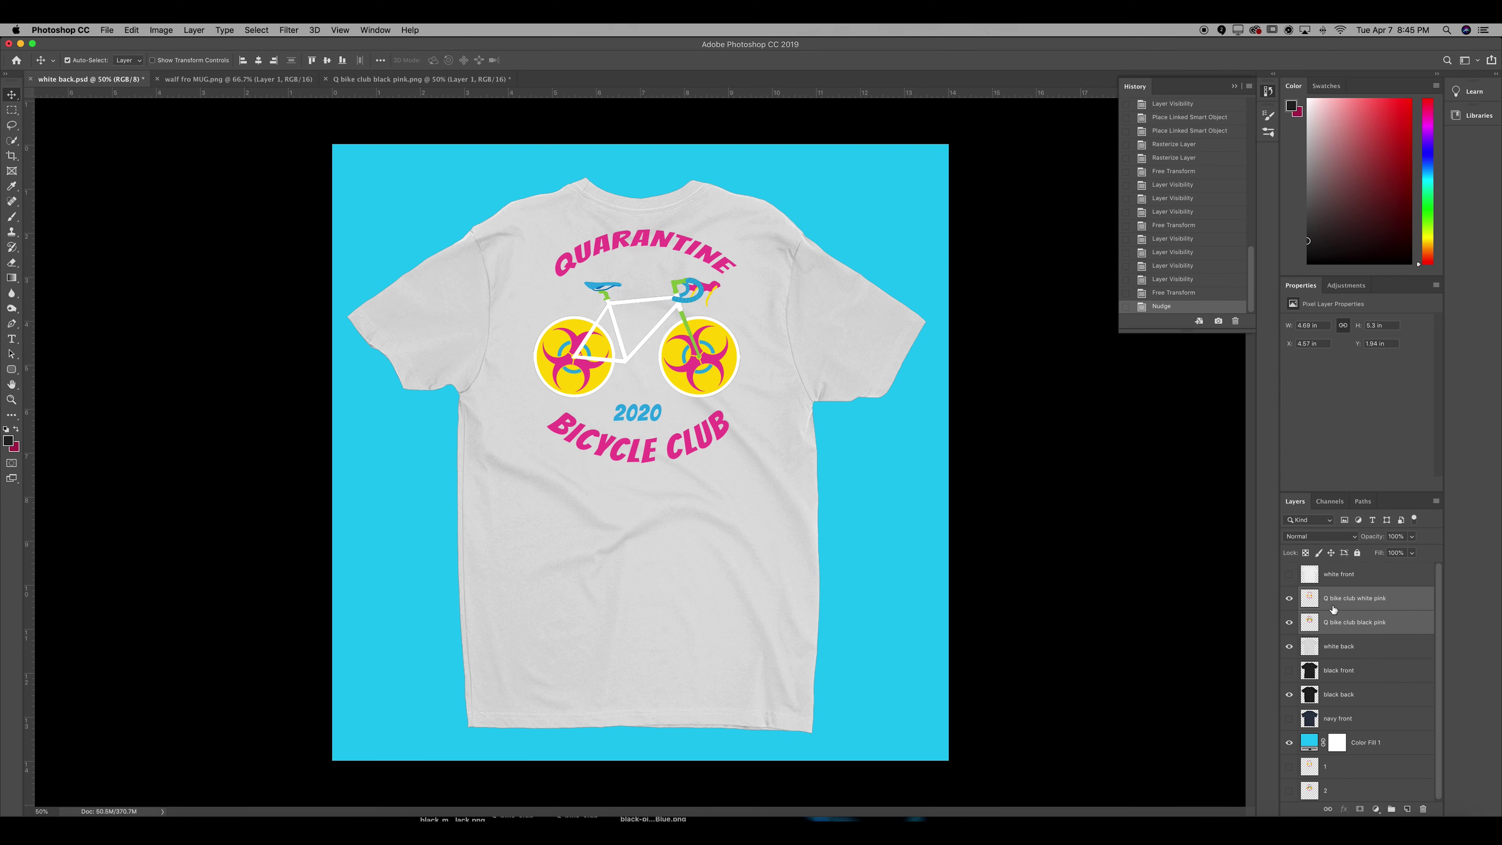
pyautogui.press('Down')
pyautogui.press('Down')
pyautogui.press('Left')
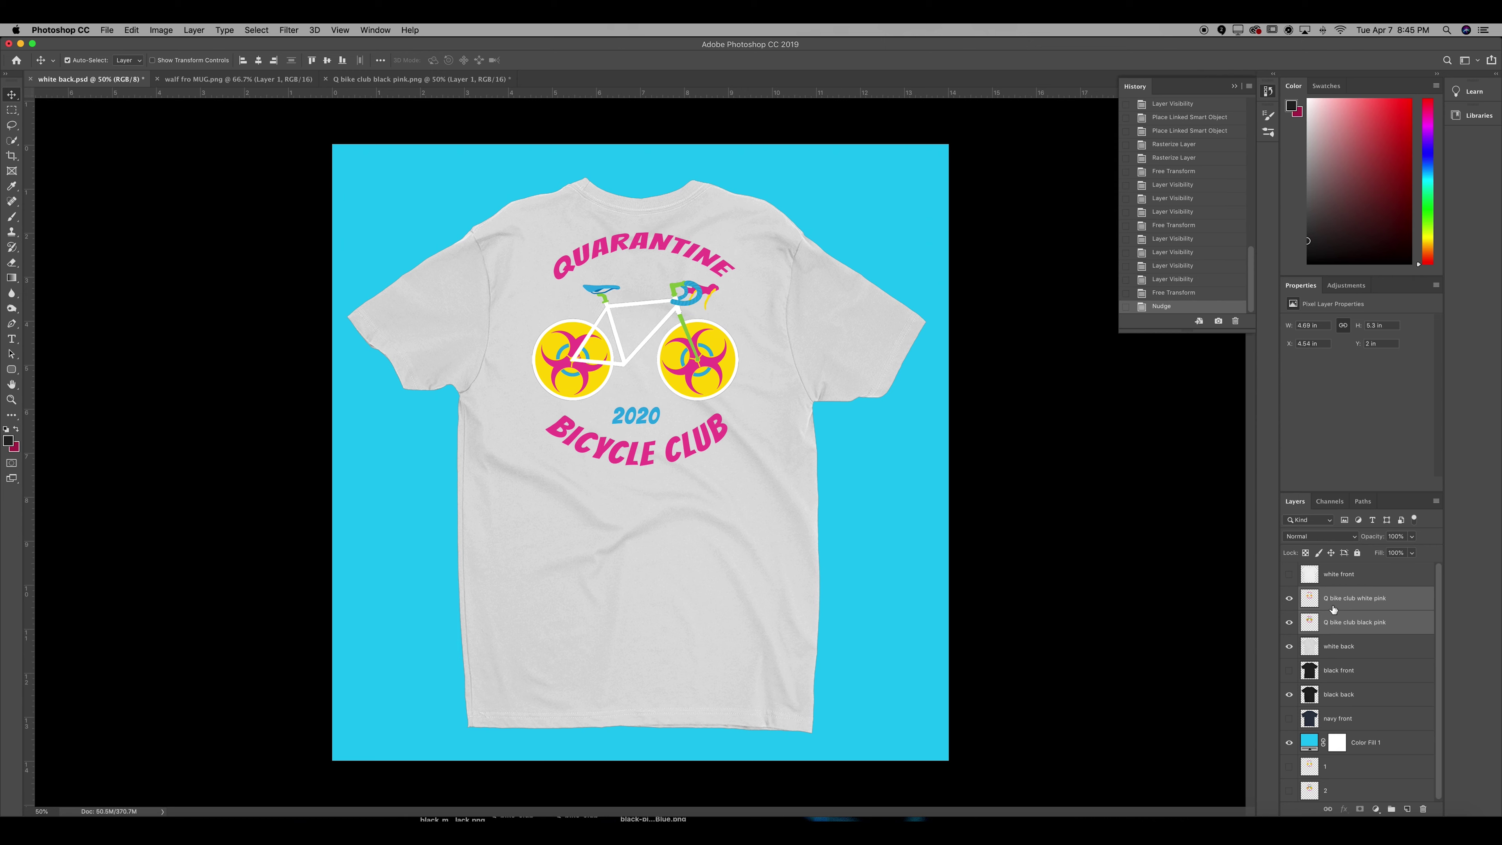
pyautogui.press('Right')
pyautogui.press('Down')
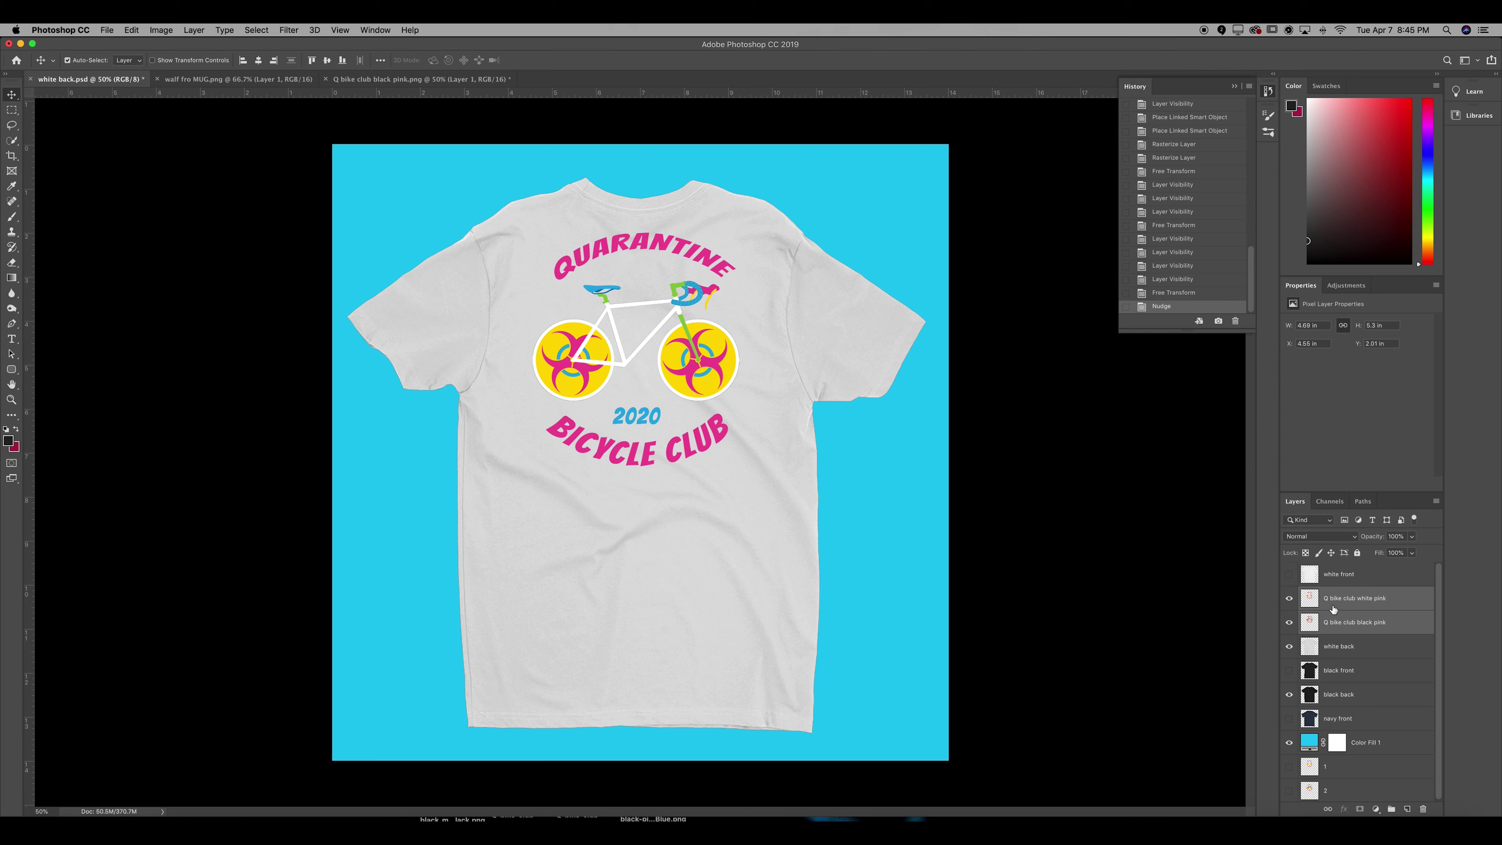
# Hide the Q bike club white pink layer and try the Burn tool on the bike artwork
pyautogui.click(1289, 606)
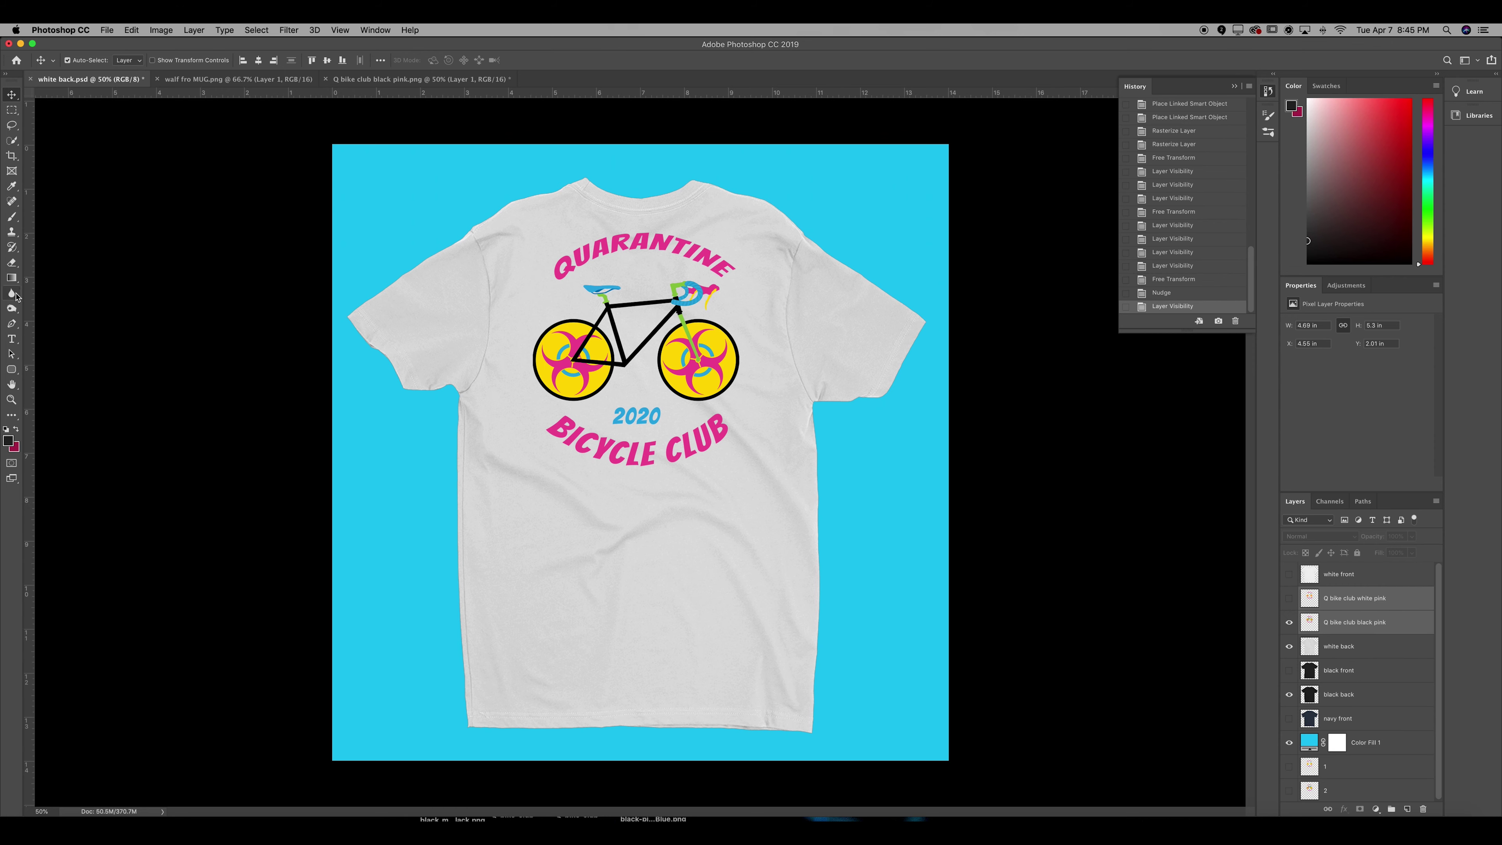
pyautogui.moveTo(12, 311); pyautogui.dragTo(40, 316)
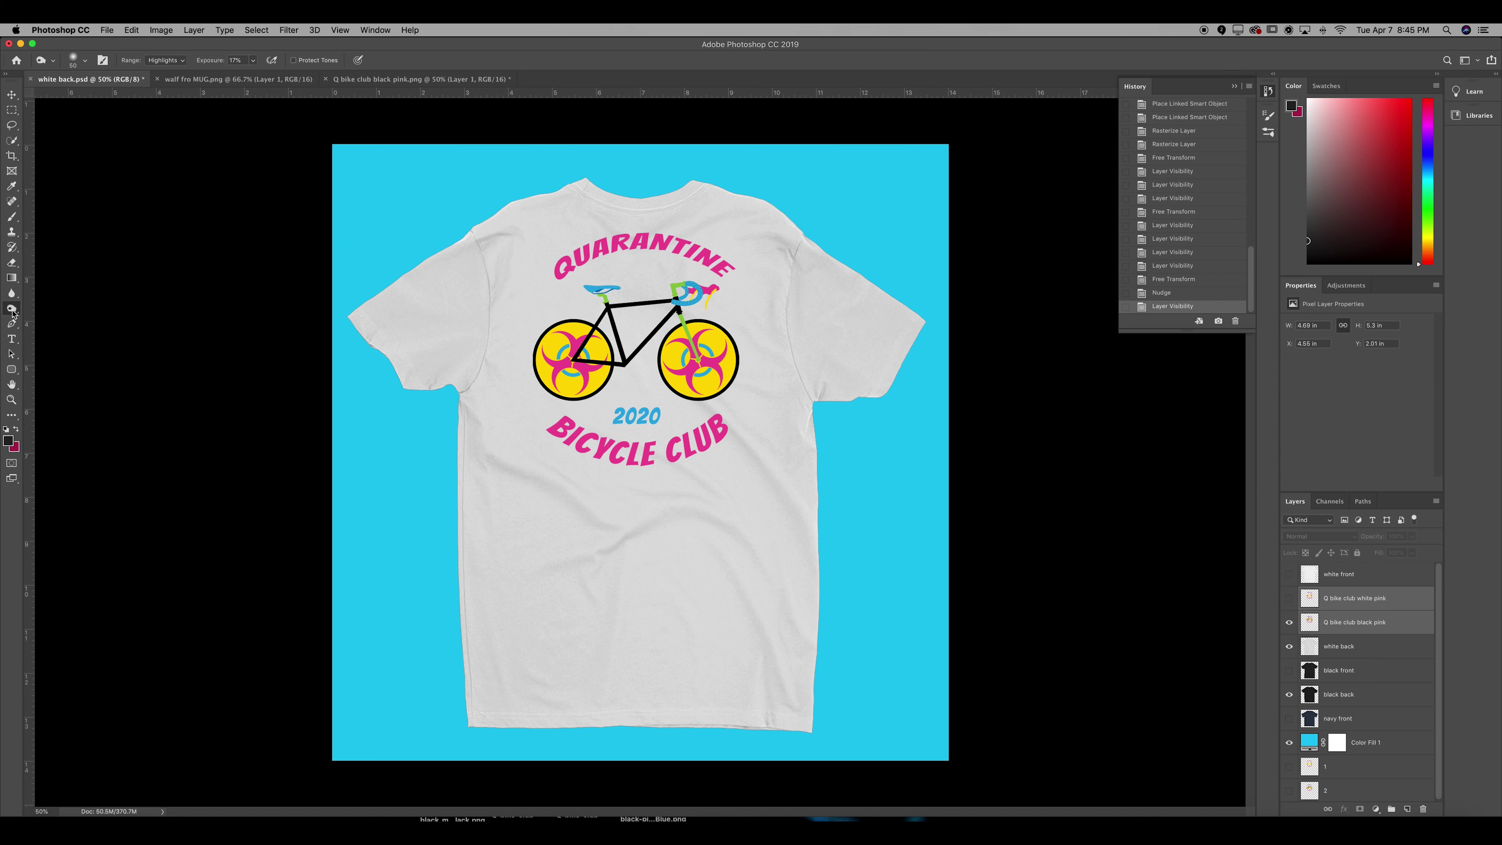
pyautogui.click(625, 354)
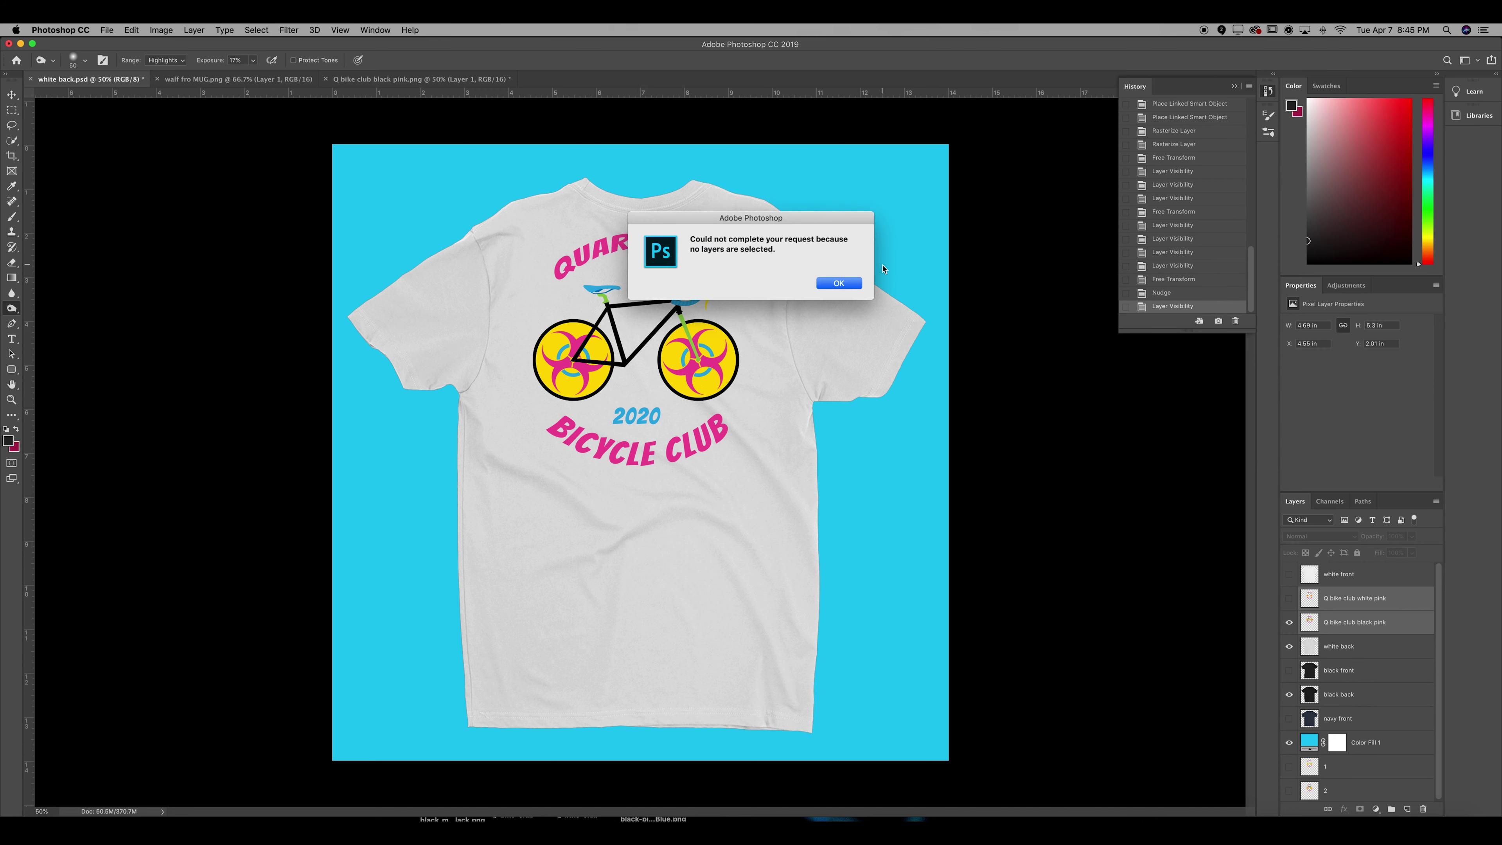
pyautogui.click(844, 282)
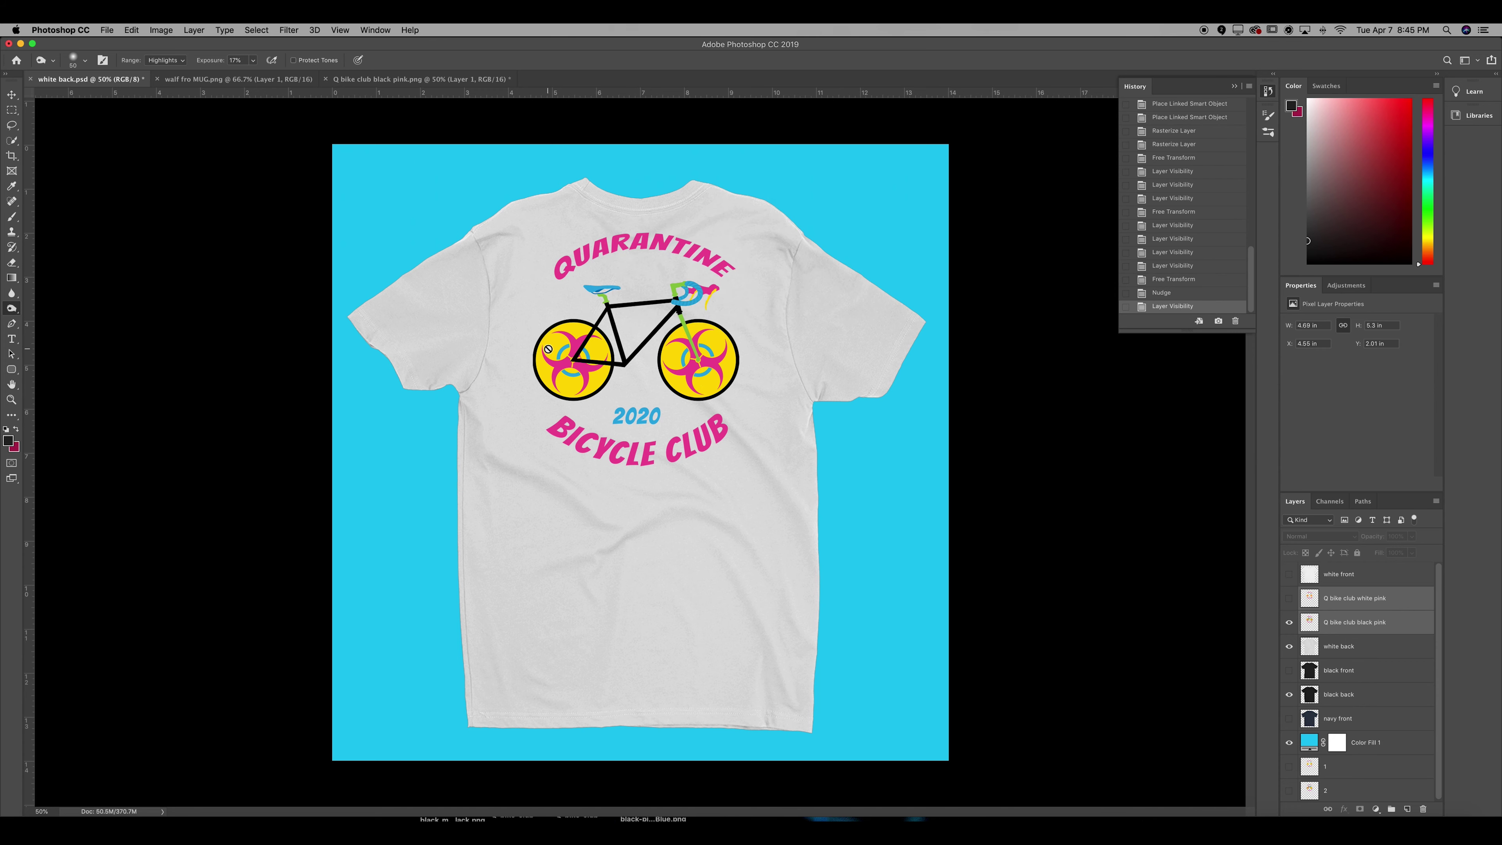
# Check the Q bike club white pink layer's visibility and make only the Q bike club black pink layer active
pyautogui.click(1343, 599)
pyautogui.click(1288, 598)
pyautogui.click(1289, 598)
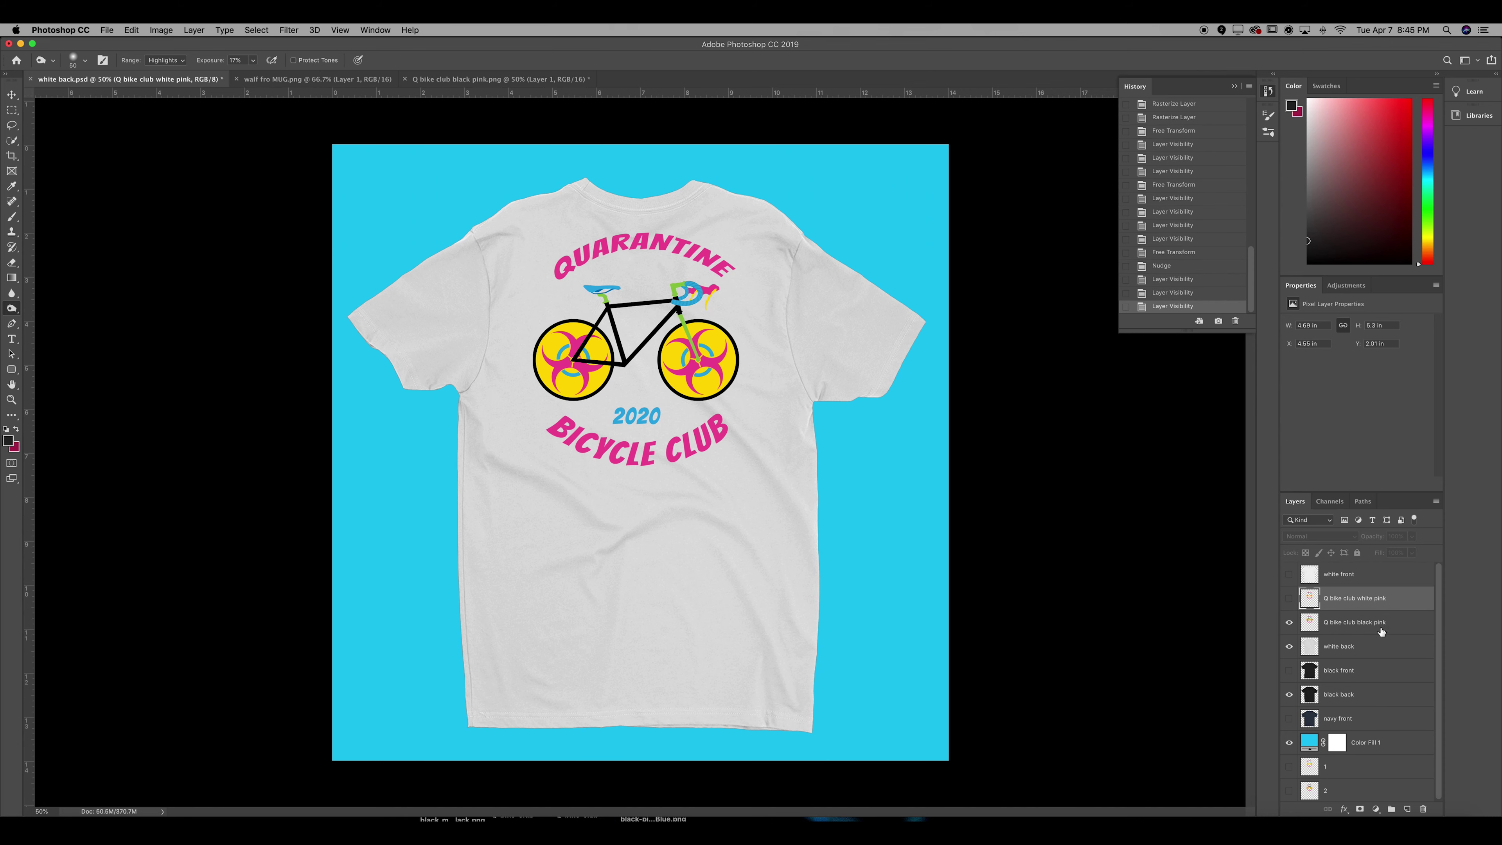
pyautogui.click(1380, 631)
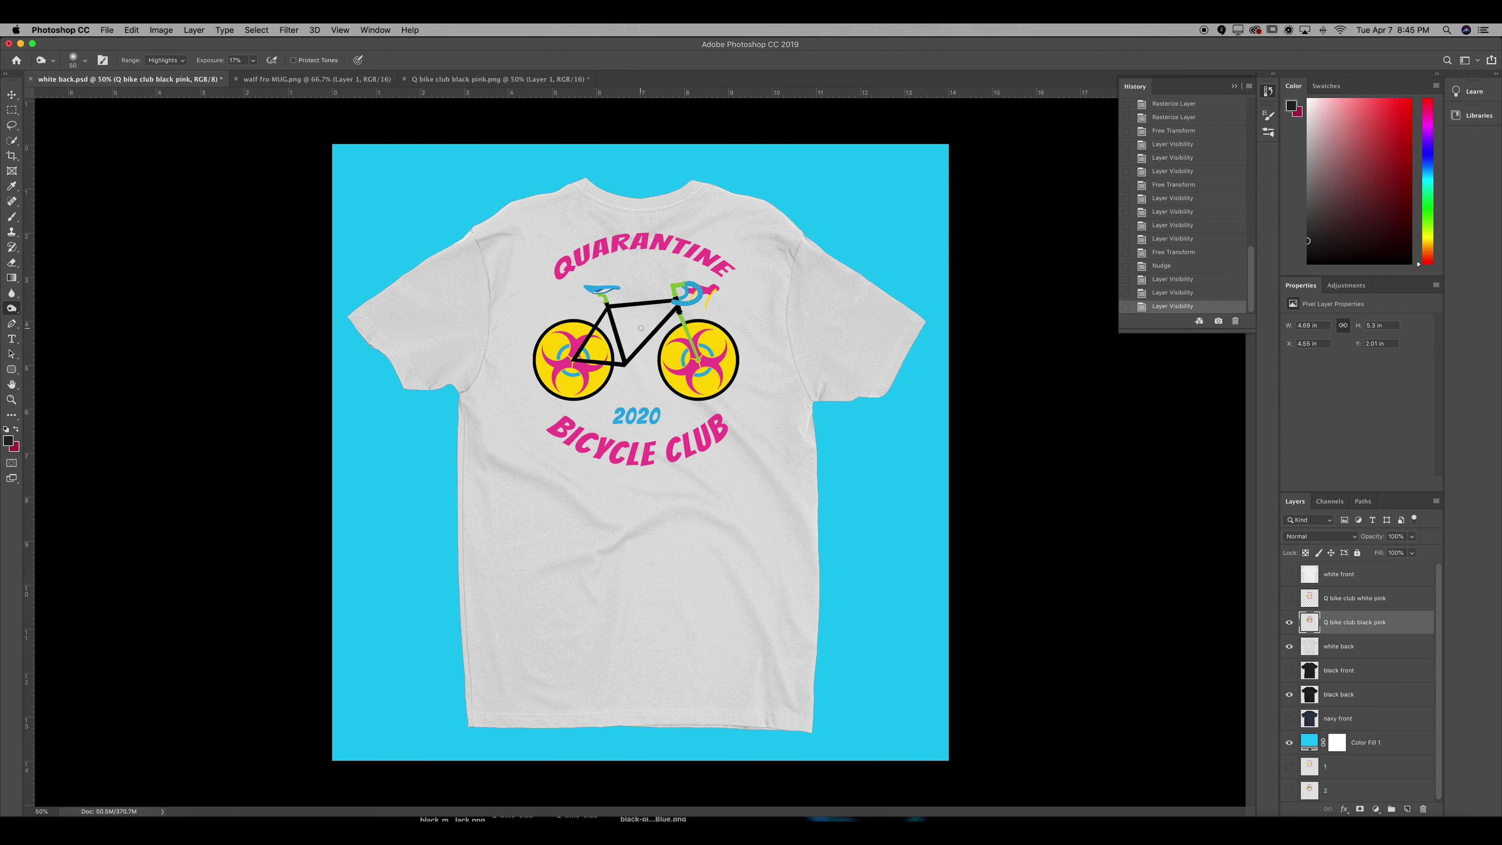
# Burn fold shadows into the black bike artwork's wheels and lettering, using the Highlights range at 17% exposure
pyautogui.press('super+equal')
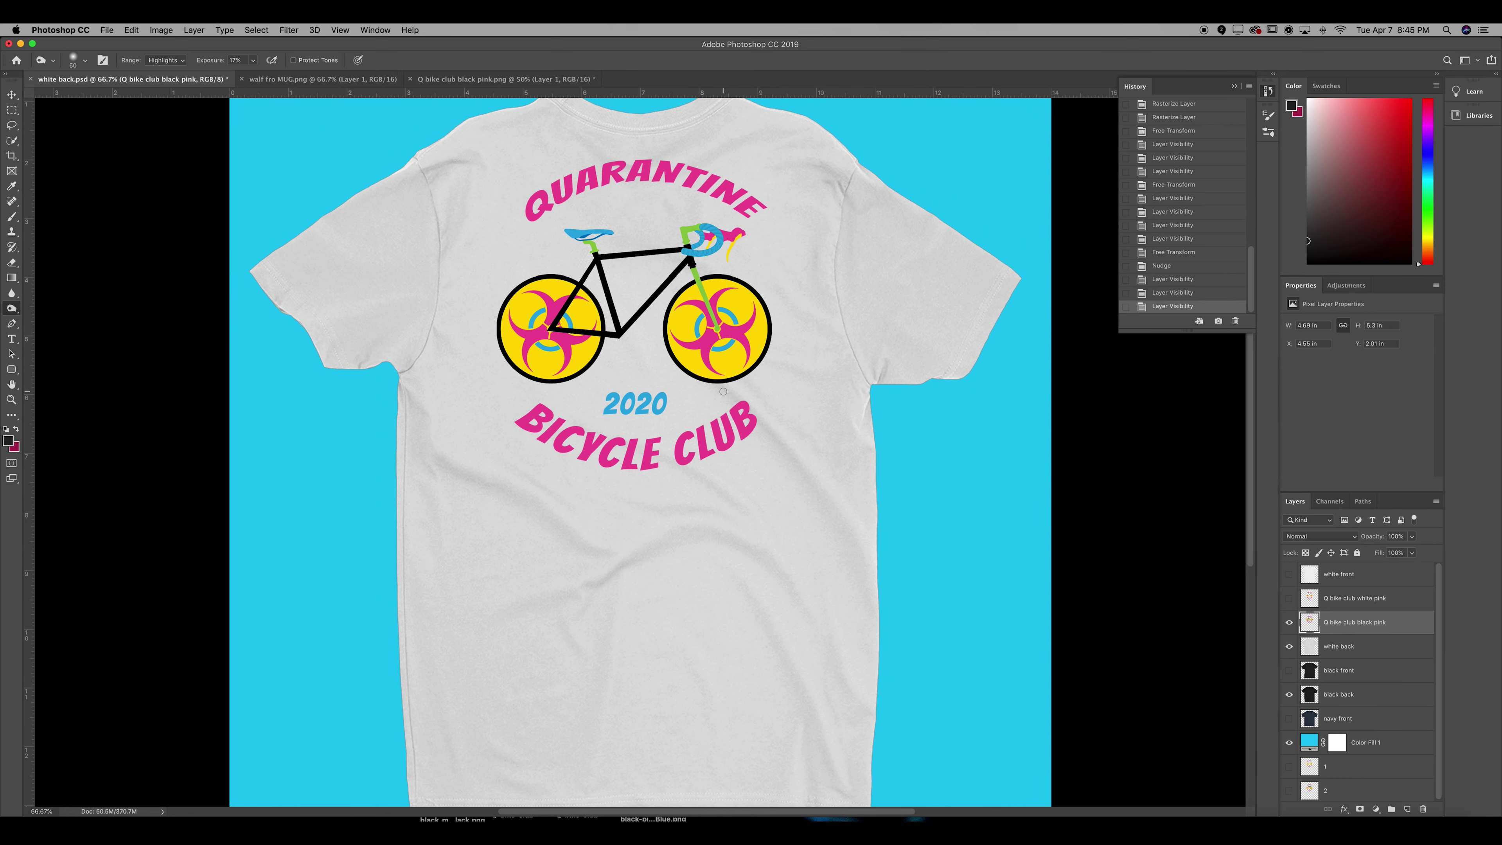
pyautogui.moveTo(708, 367)
pyautogui.mouseDown()
pyautogui.moveTo(687, 354)
pyautogui.moveTo(683, 383)
pyautogui.mouseUp()
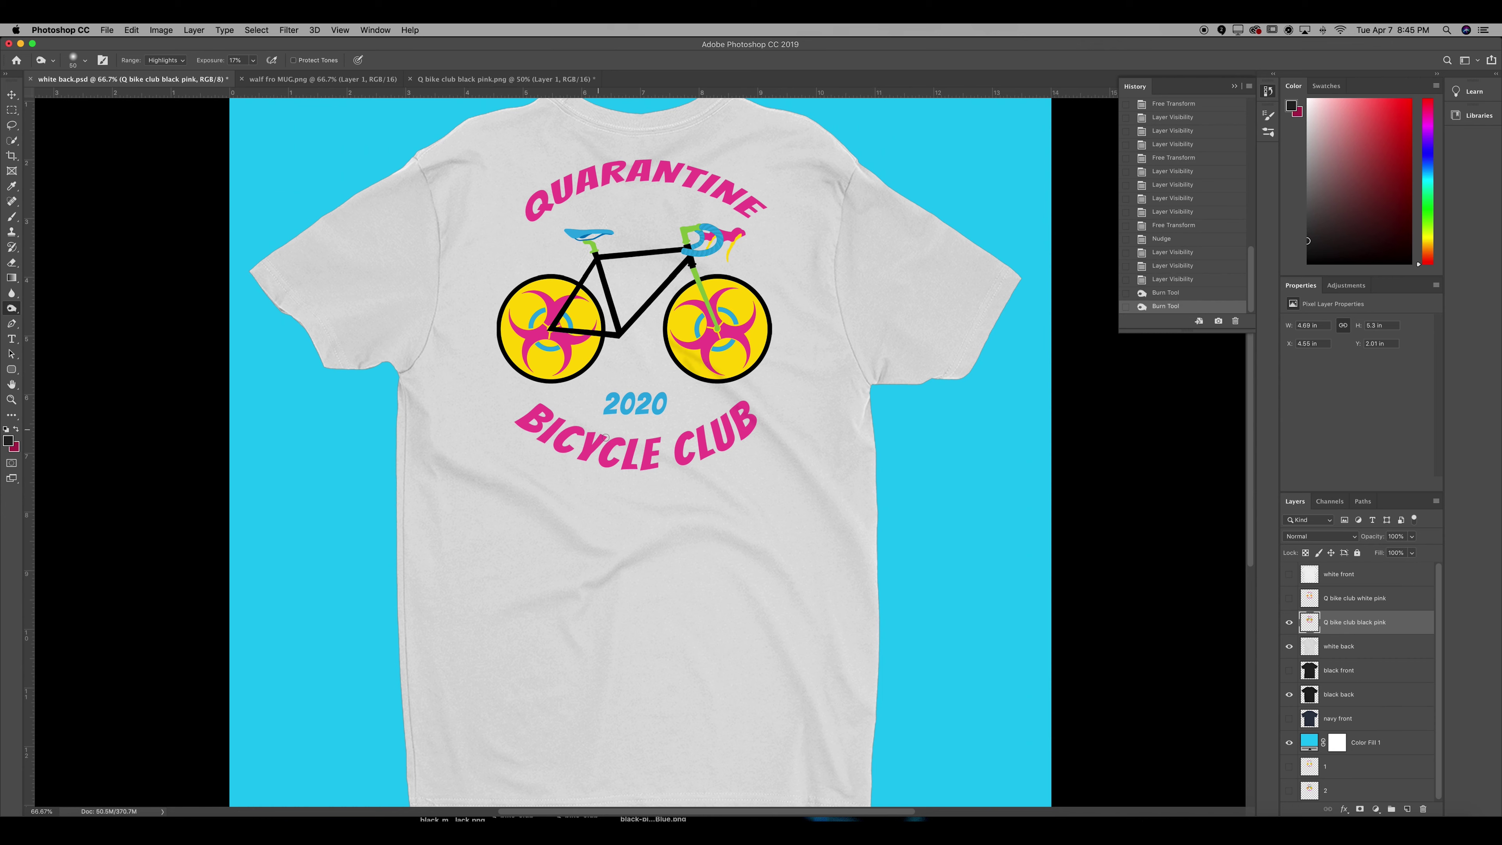
pyautogui.moveTo(716, 499)
pyautogui.mouseDown()
pyautogui.moveTo(634, 435)
pyautogui.moveTo(586, 331)
pyautogui.mouseUp()
pyautogui.moveTo(498, 292); pyautogui.dragTo(541, 362)
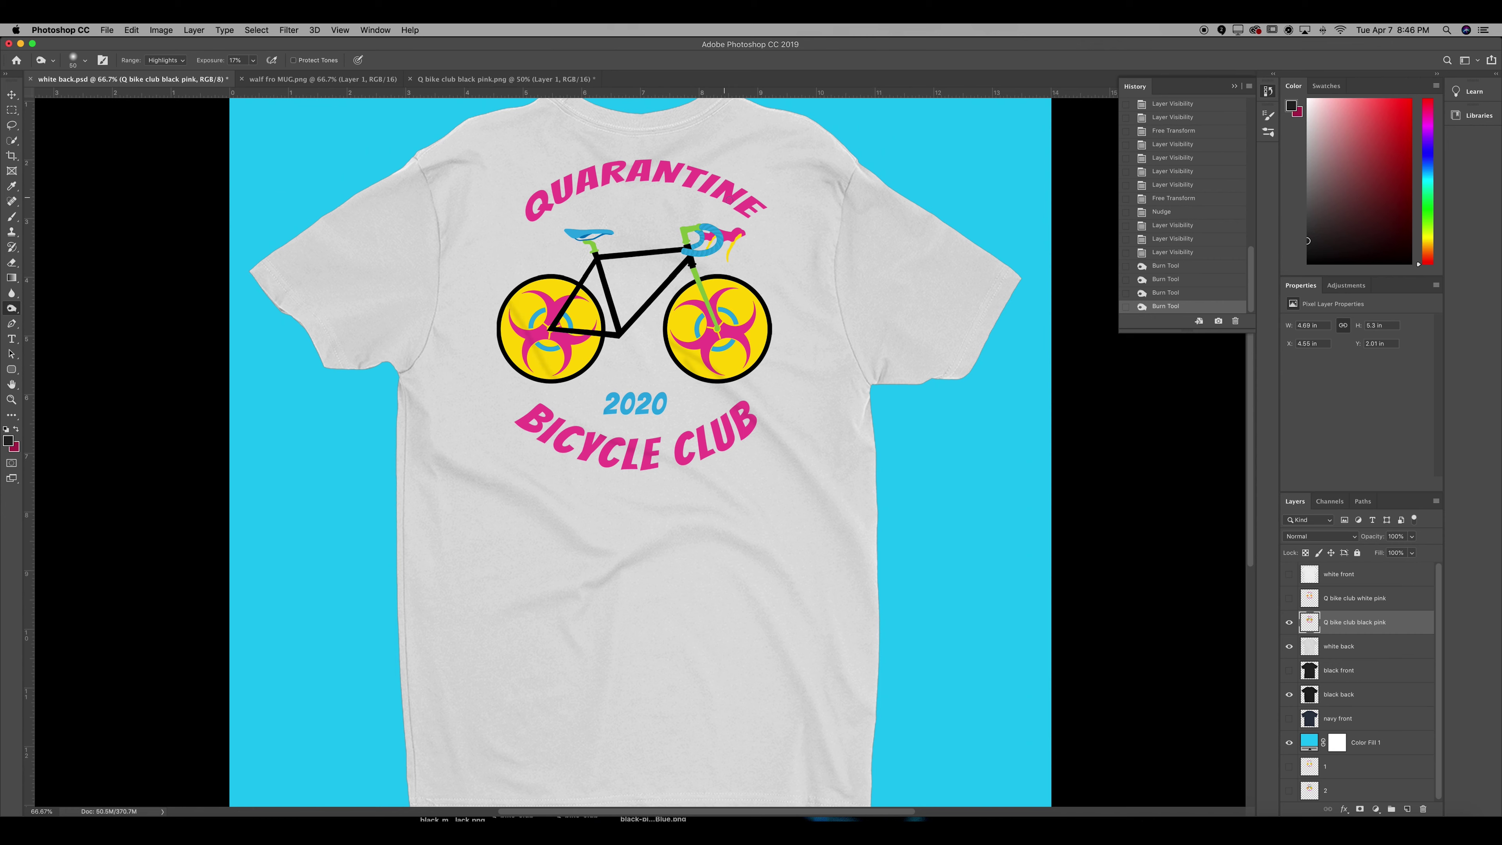
pyautogui.click(745, 121)
pyautogui.click(770, 132)
pyautogui.click(801, 432)
pyautogui.click(781, 458)
pyautogui.click(676, 308)
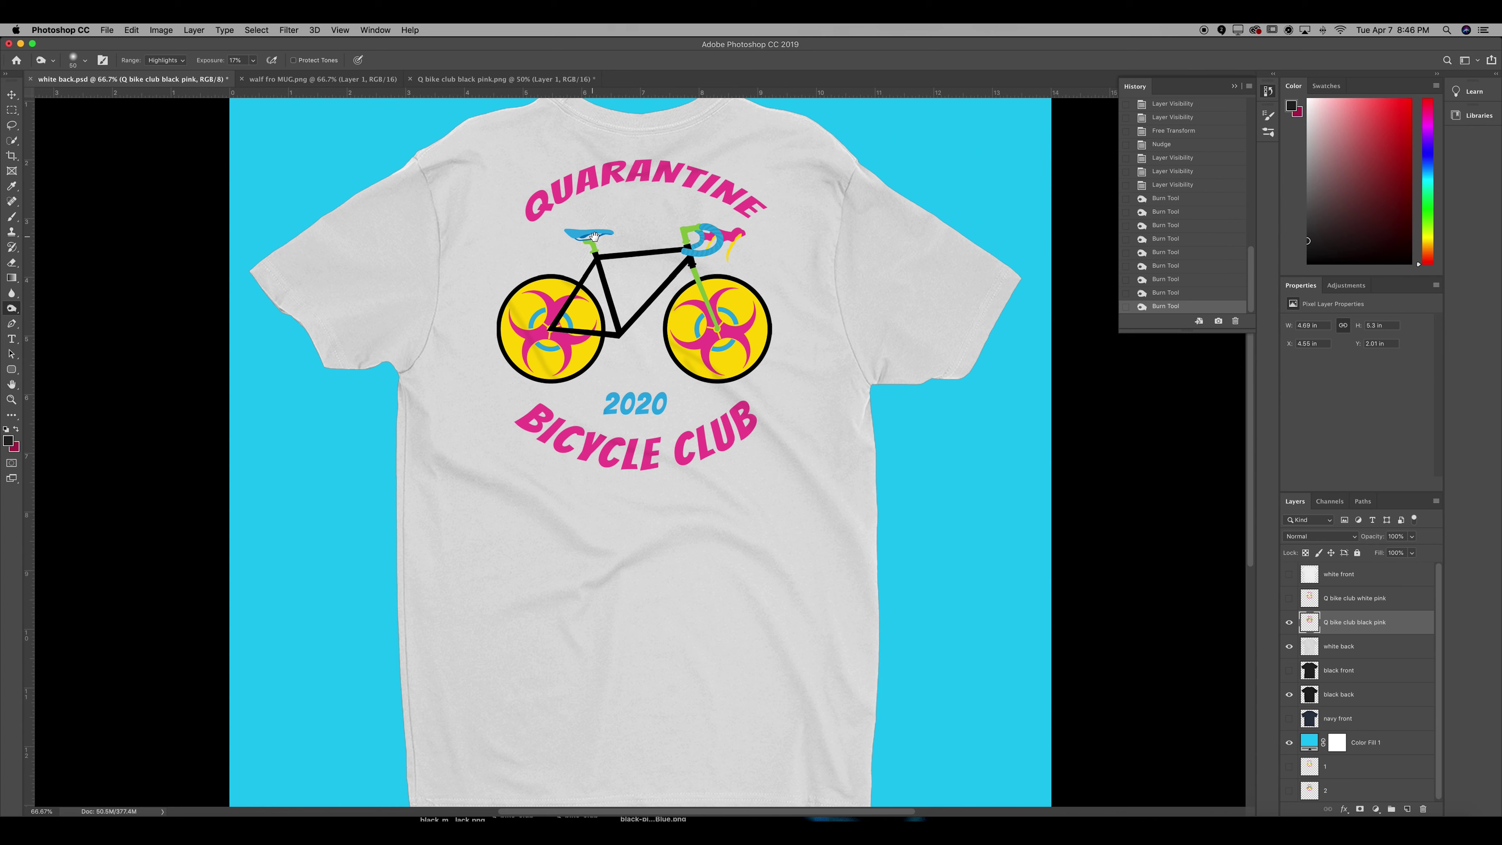
# Examine the burned shading on the black bike artwork both close up and with the whole shirt in view
pyautogui.scroll(1, 595, 236)
pyautogui.press('super+minus')
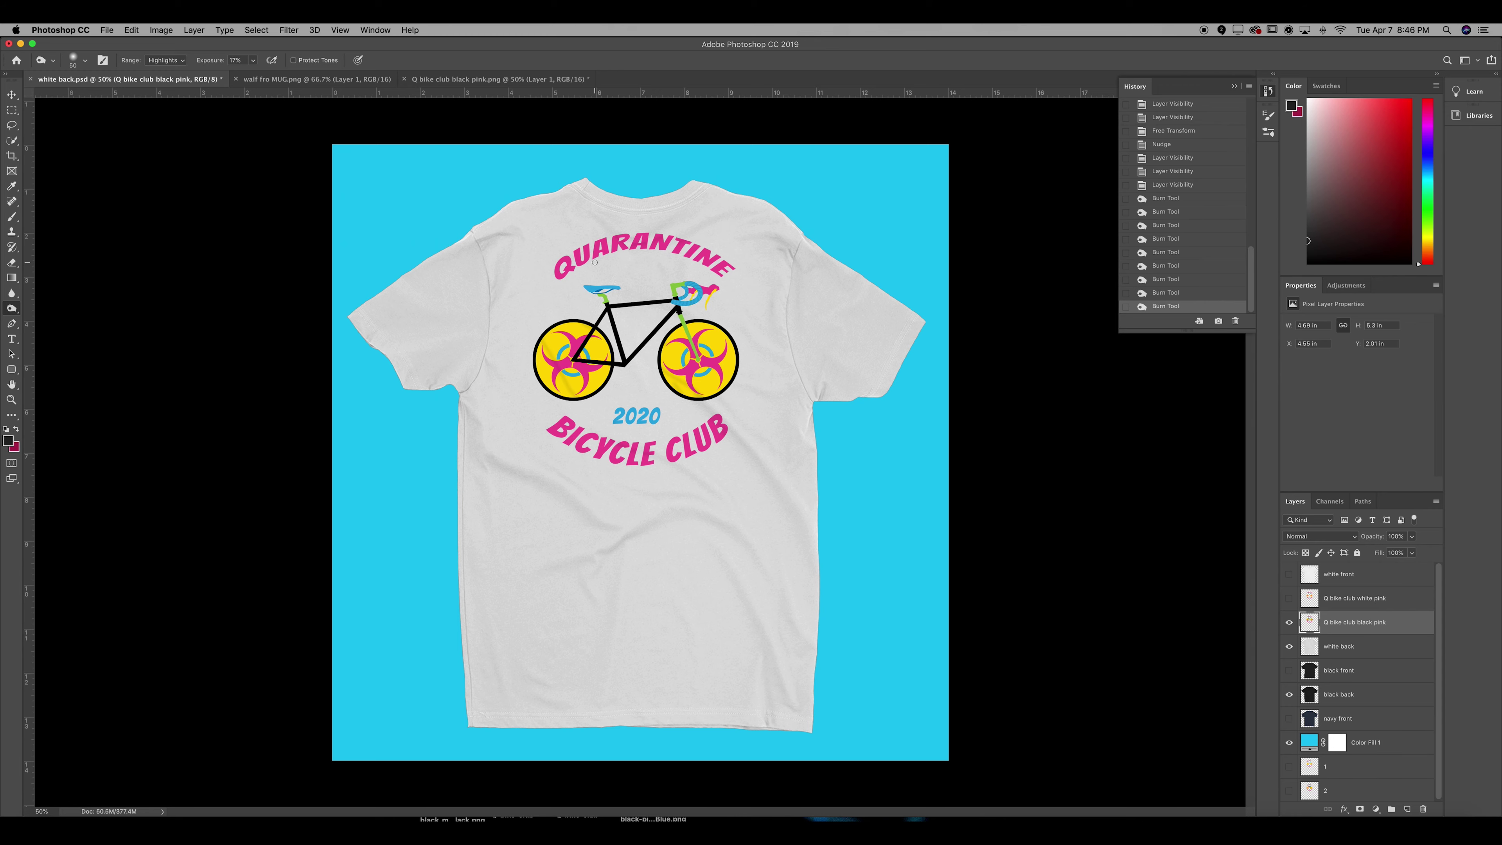
pyautogui.press('super+plus')
pyautogui.press('super+plus')
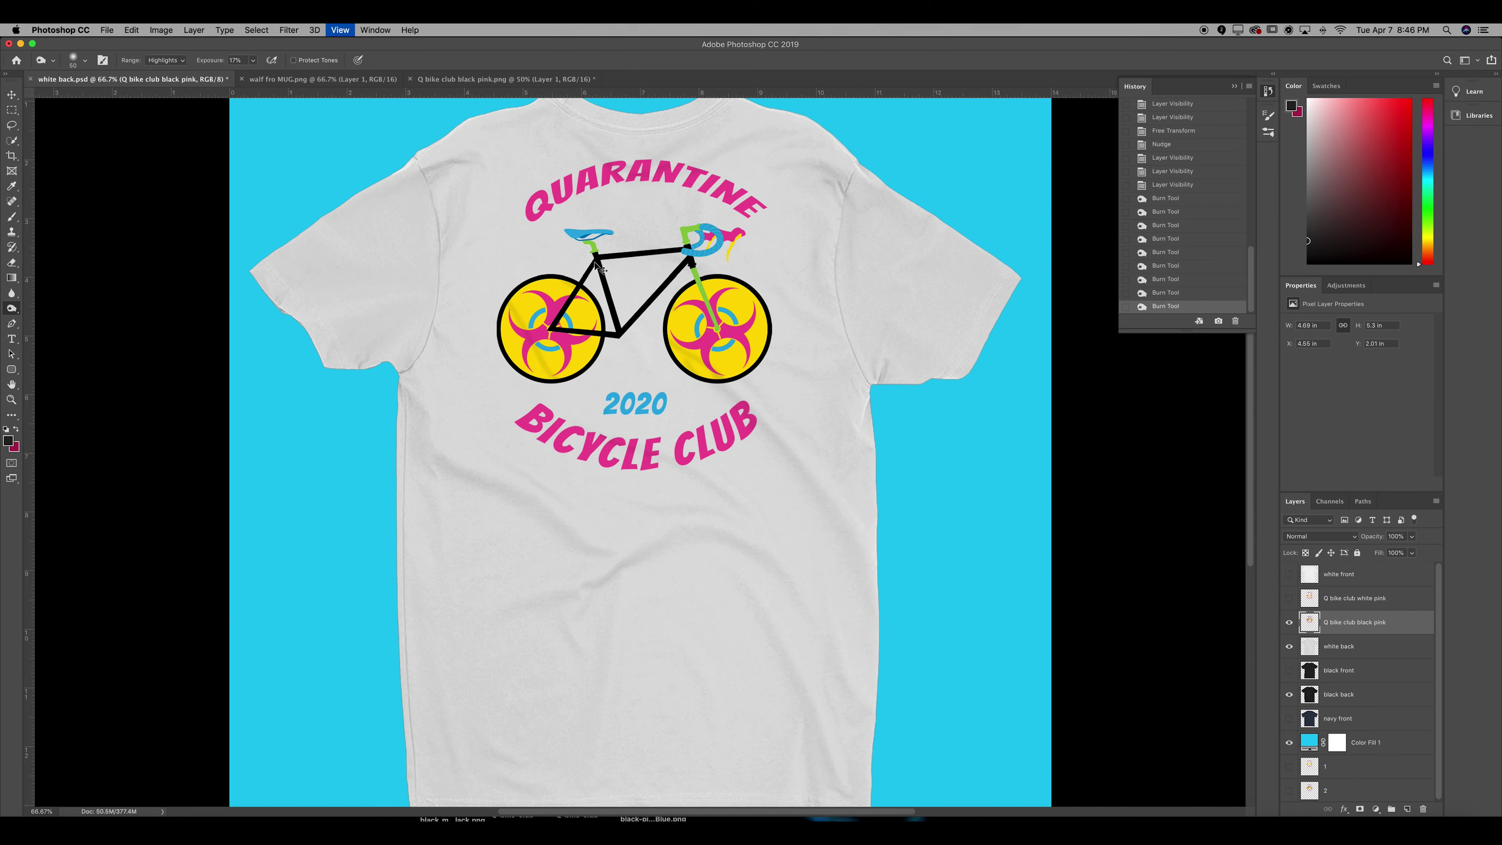
pyautogui.moveTo(593, 262); pyautogui.dragTo(598, 358)
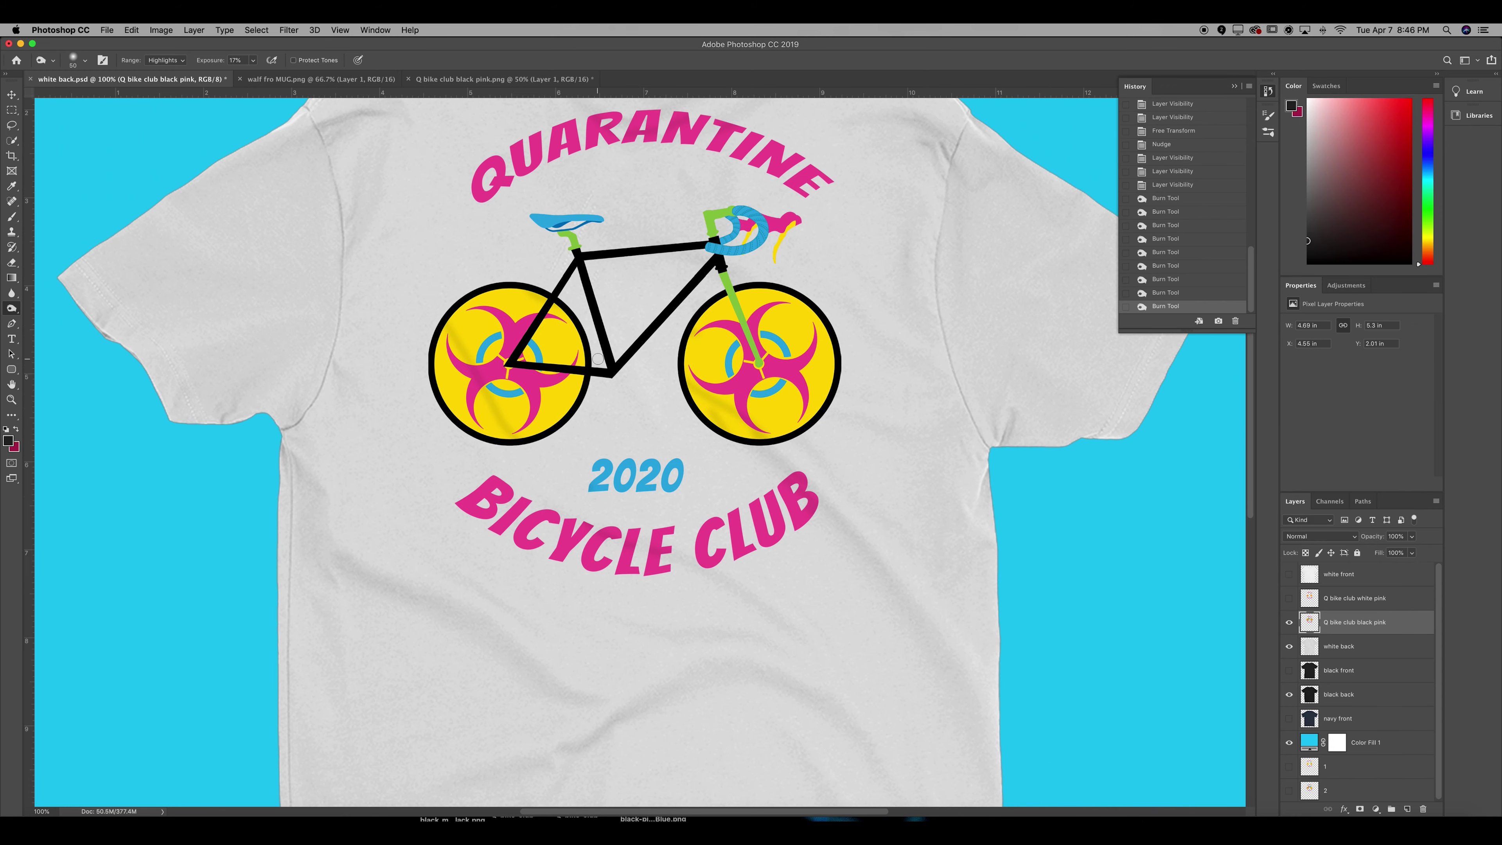
pyautogui.press('super+minus')
pyautogui.press('super+minus')
pyautogui.press('super+r')
pyautogui.press('super+plus')
pyautogui.press('super+minus')
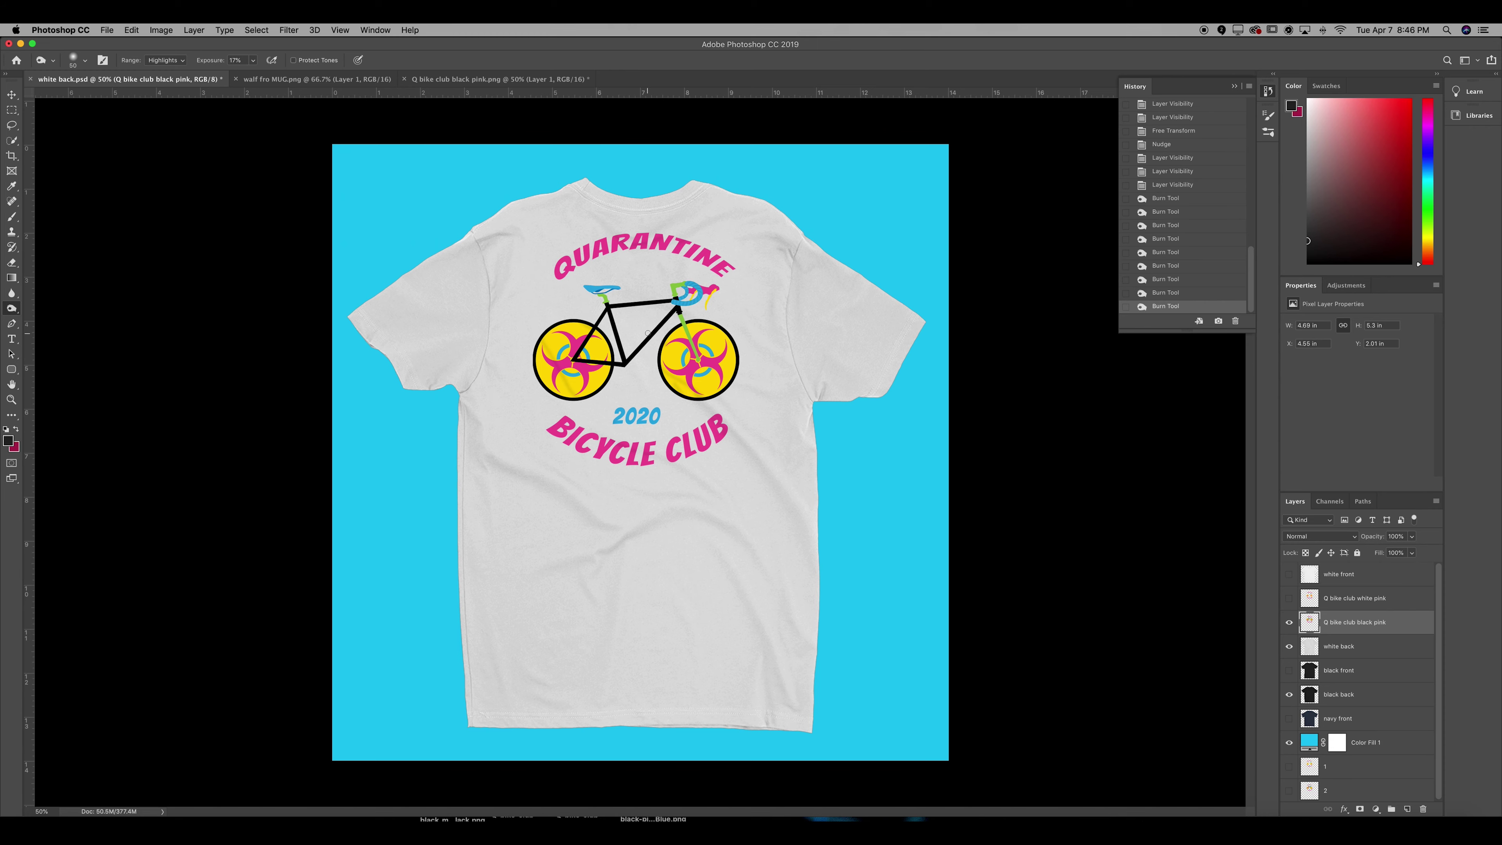
pyautogui.press('super+plus')
pyautogui.press('super+plus')
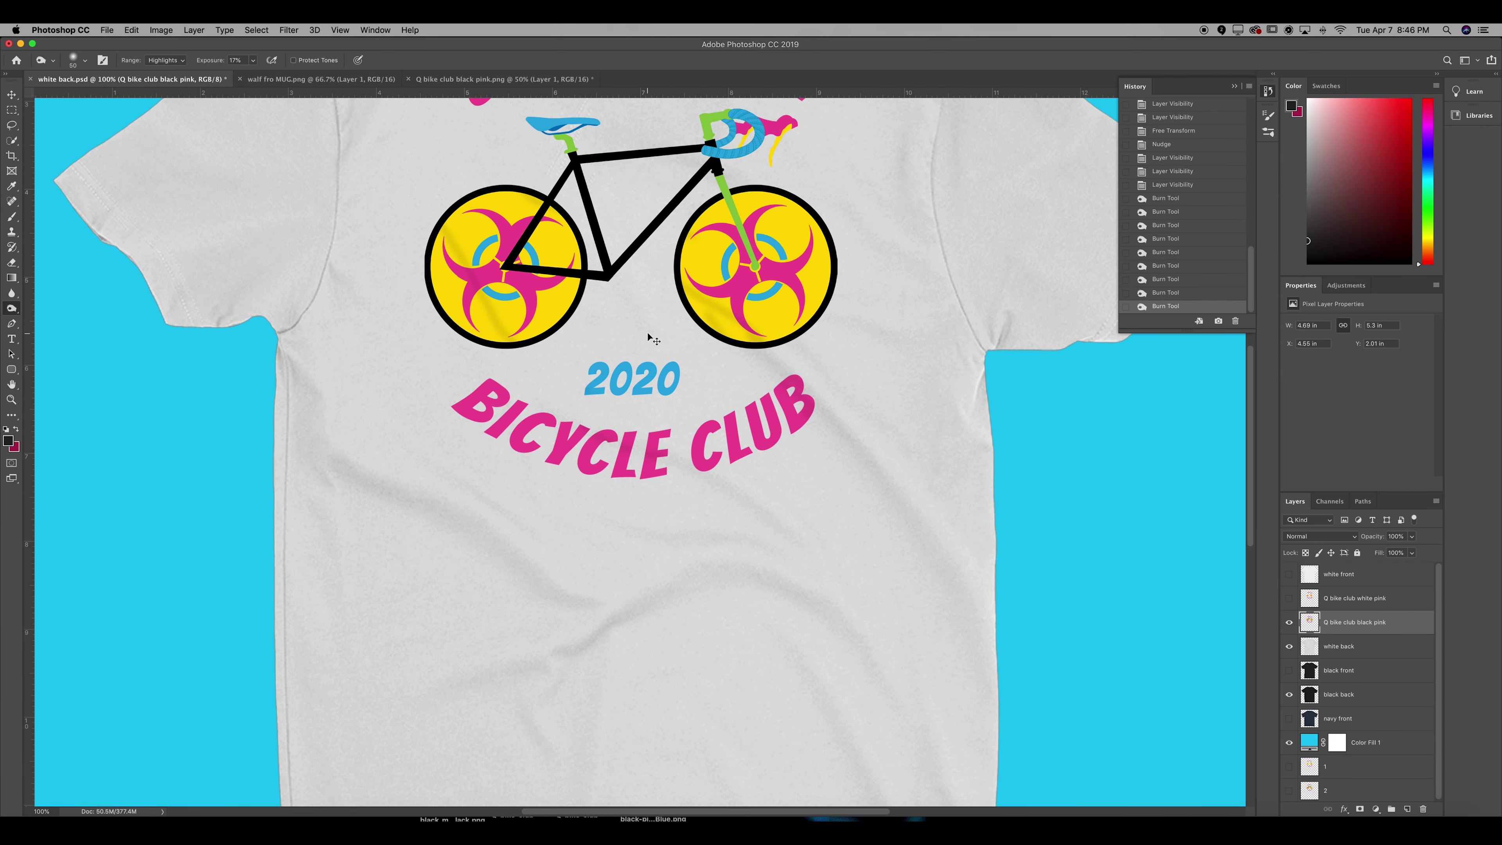
pyautogui.press('super+minus')
pyautogui.scroll(2, 623, 357)
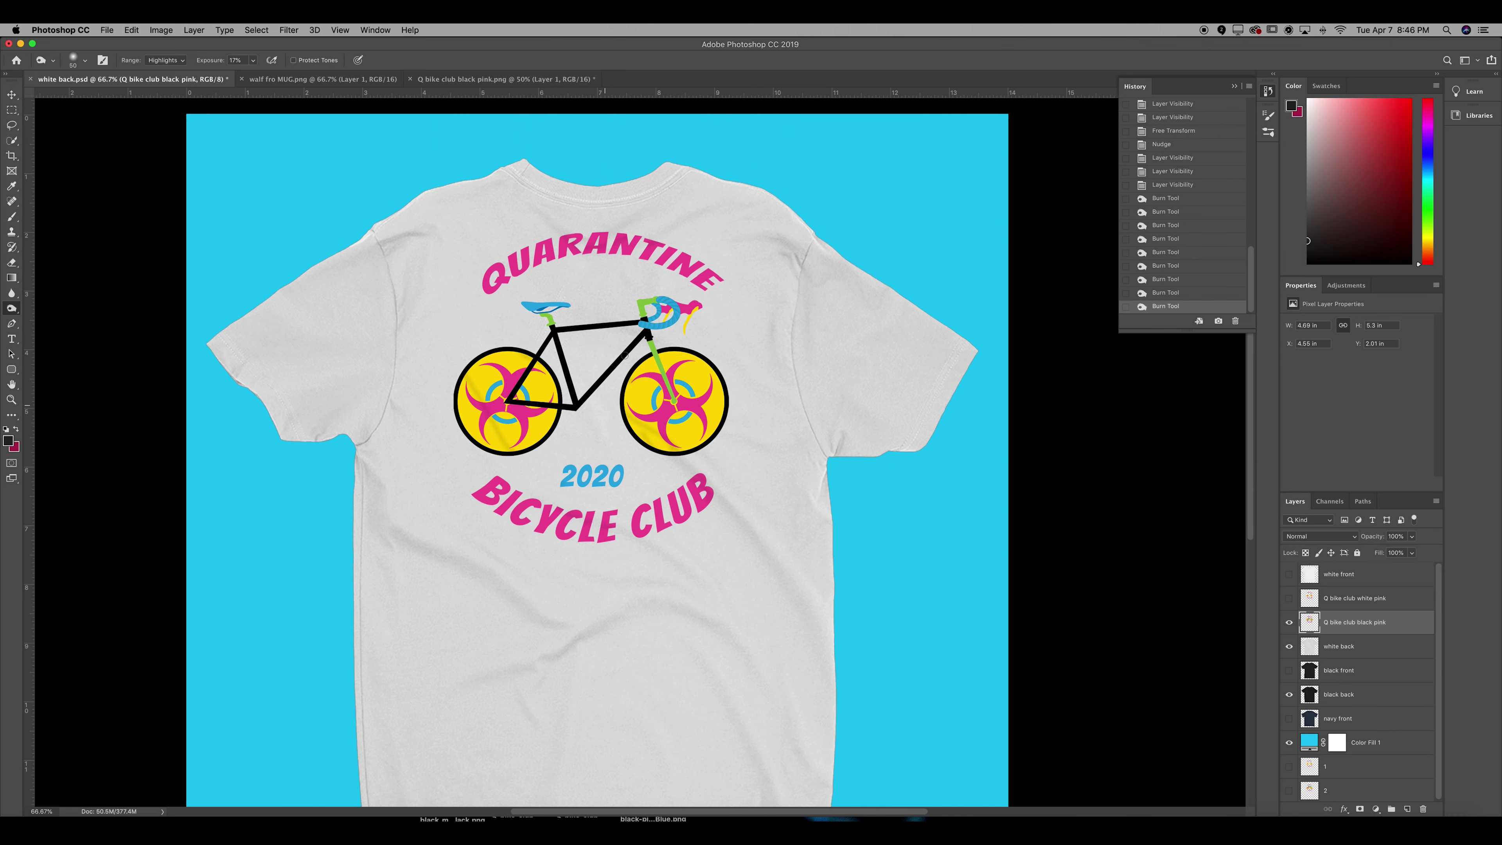
# Burn a shadow near the handlebars and front fork, comparing the artwork with and without the stroke
pyautogui.moveTo(654, 347); pyautogui.dragTo(687, 340)
pyautogui.press('super+z')
pyautogui.press('super+shift+z')
pyautogui.press('super+z')
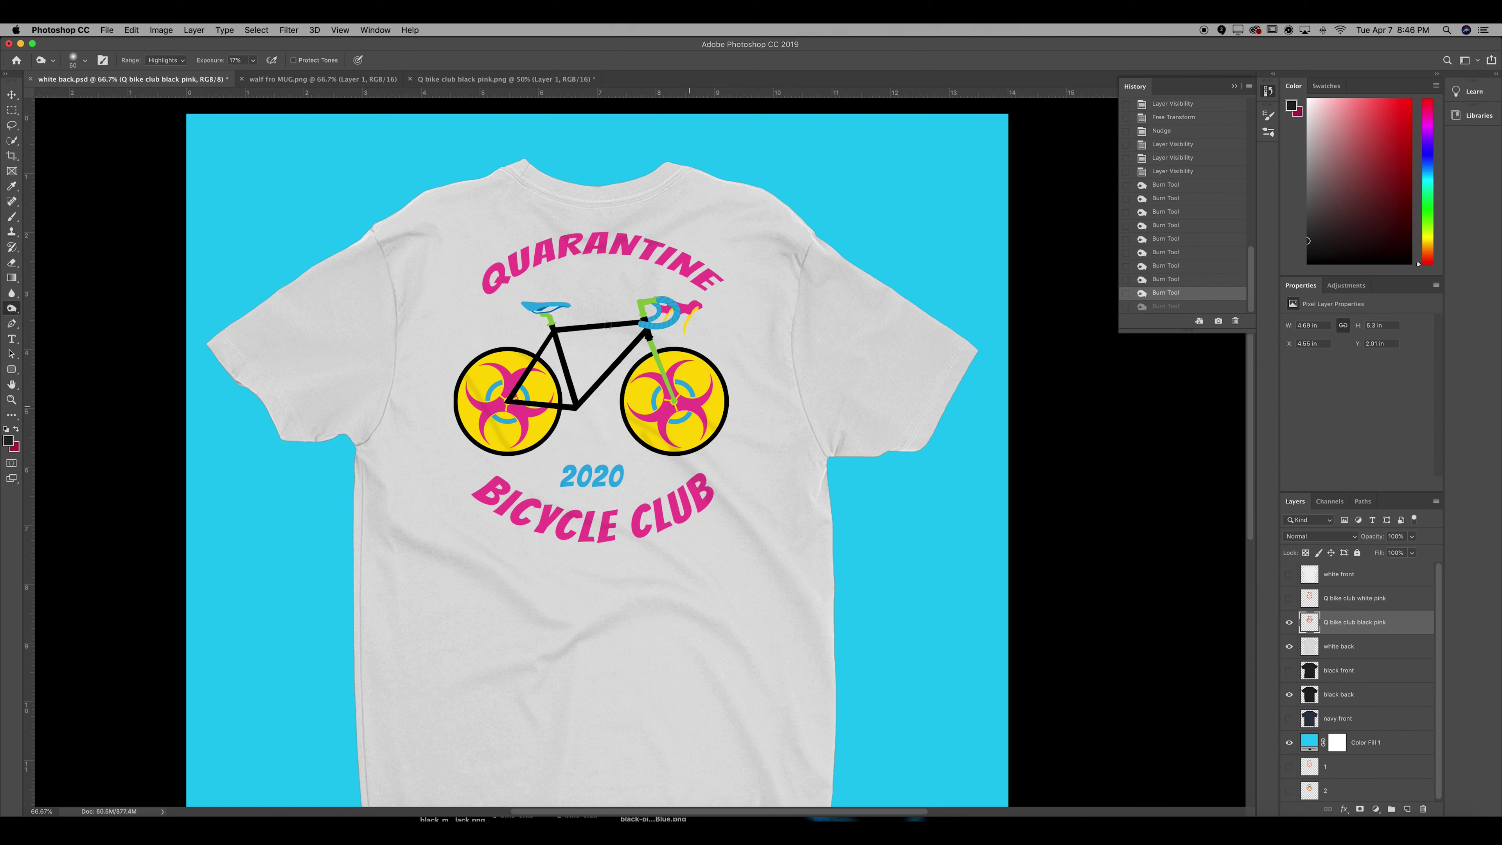
pyautogui.press('super+shift+z')
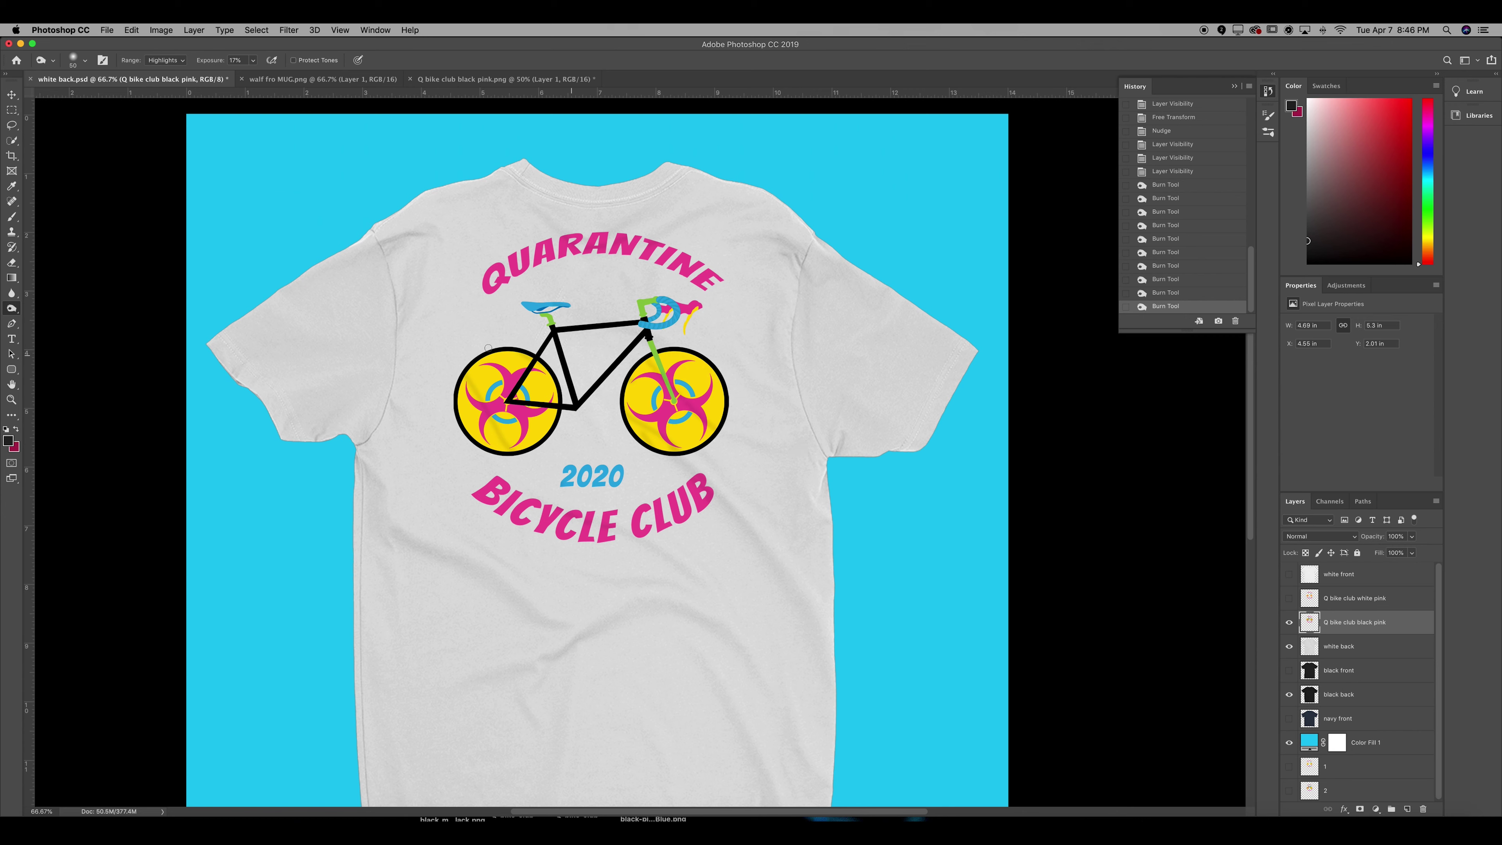
# Burn a fold shadow across the rear wheel and frame, comparing the print with and without it
pyautogui.moveTo(488, 348); pyautogui.dragTo(601, 385)
pyautogui.press('super+z')
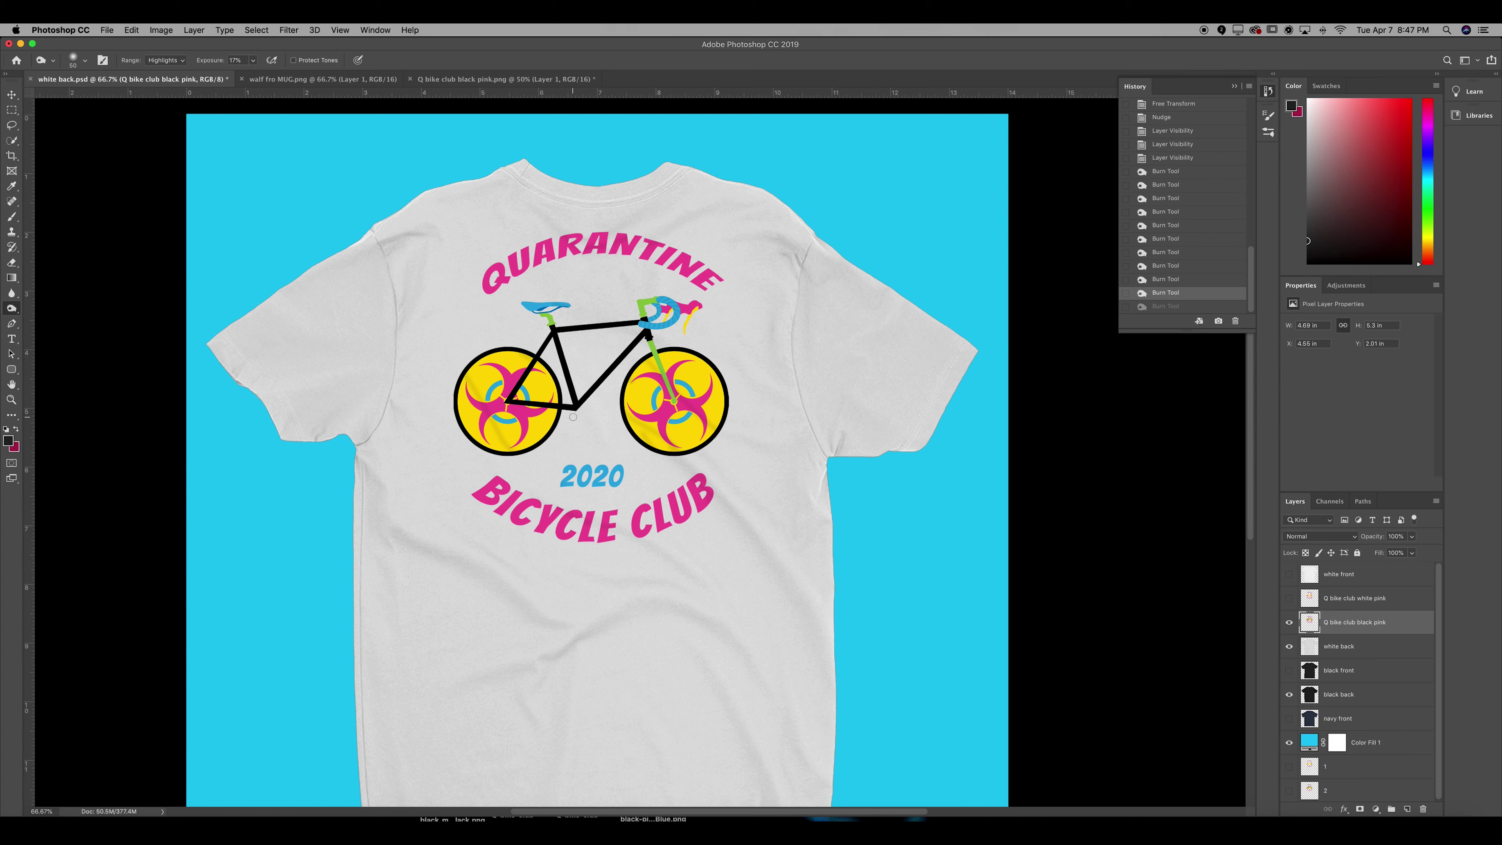
pyautogui.press('super+minus')
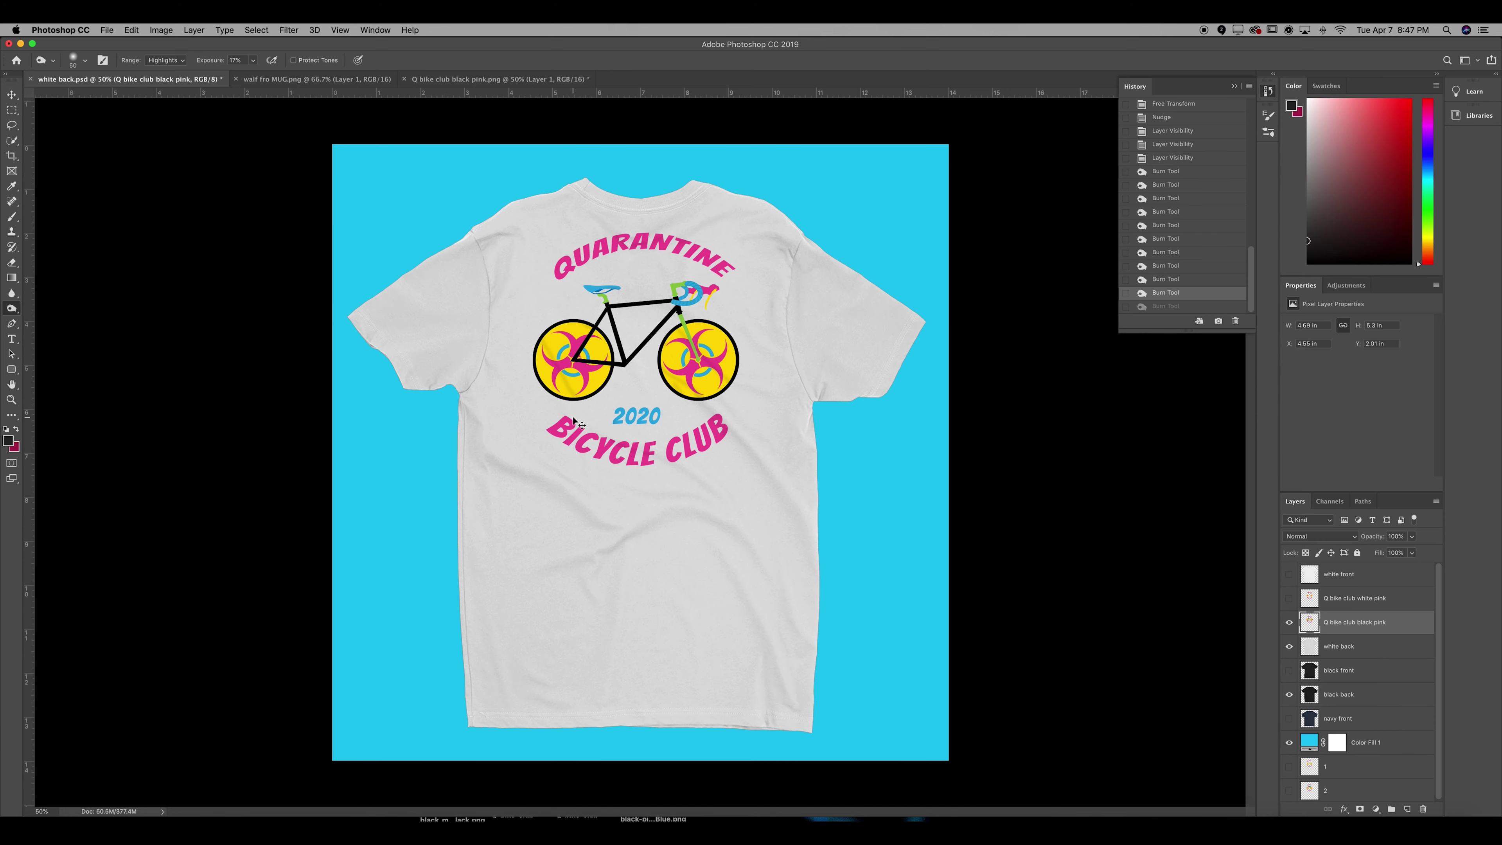
pyautogui.press('super+plus')
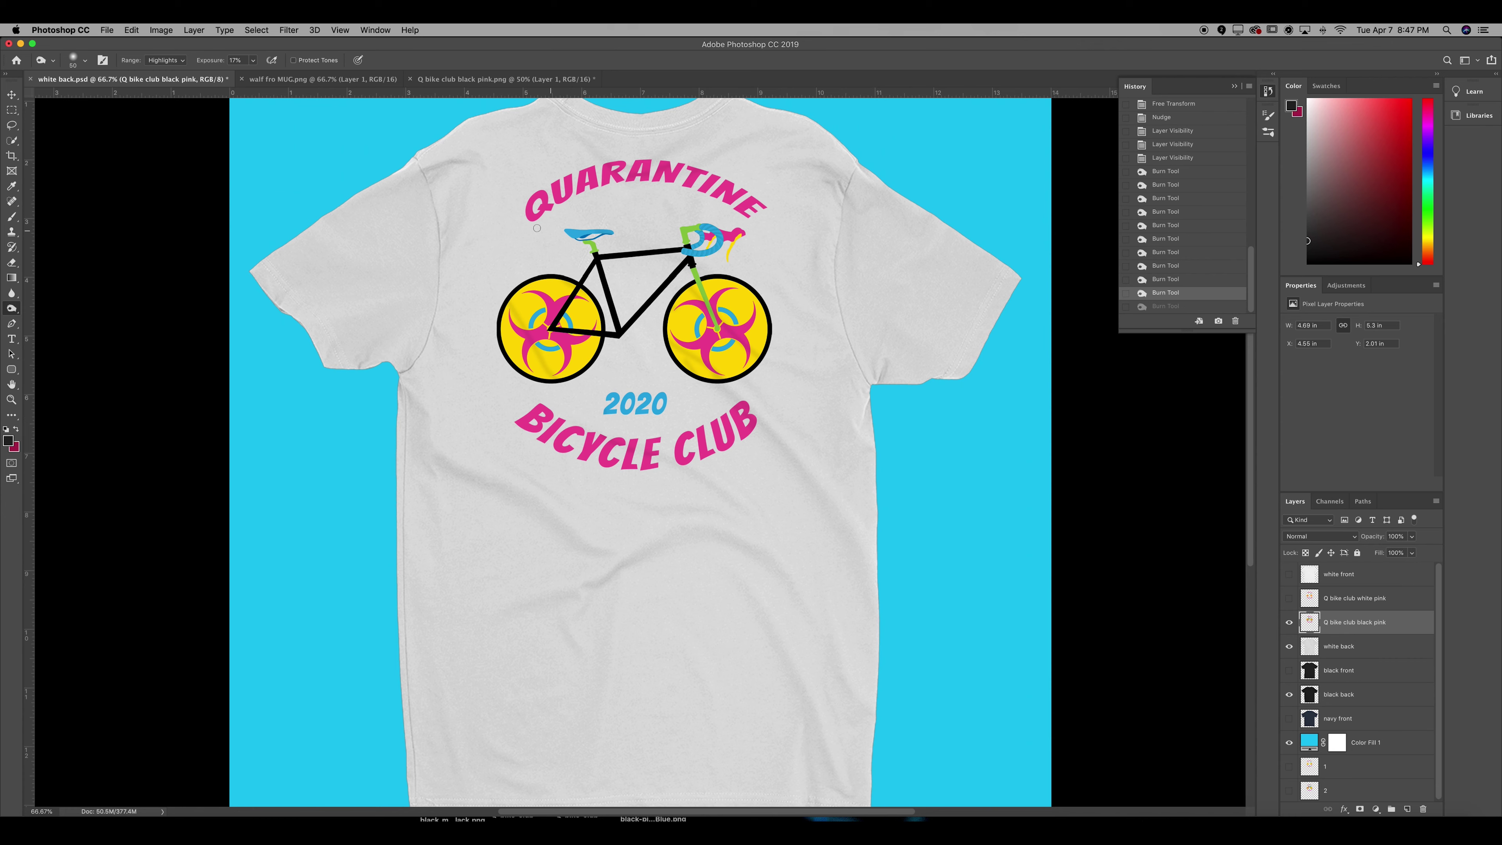
pyautogui.press('super+shift+z')
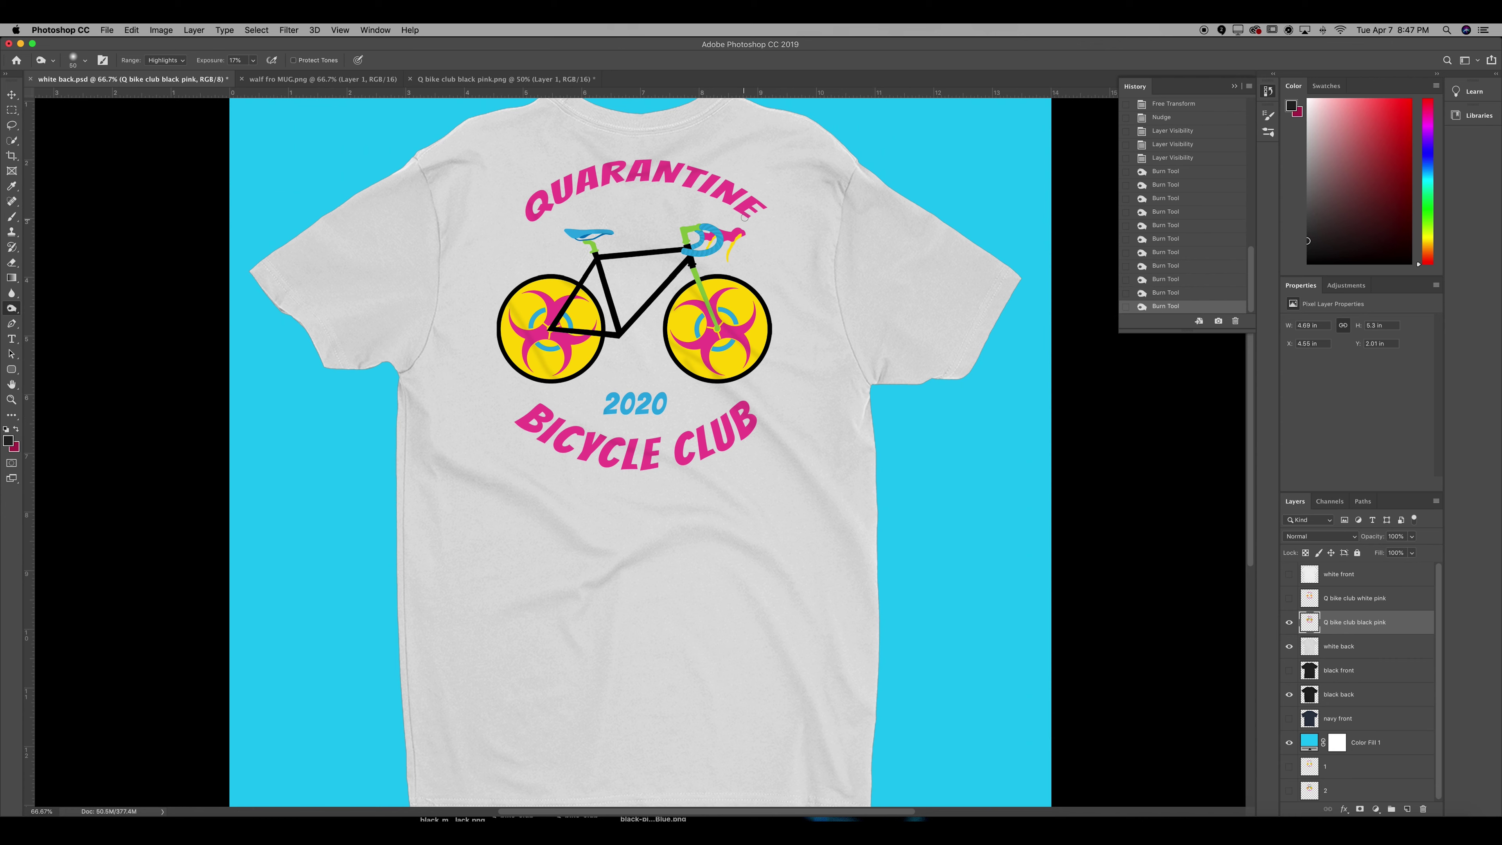
# Burn further shading into the end of the QUARANTINE lettering and the middle of the BICYCLE CLUB lettering
pyautogui.moveTo(744, 217); pyautogui.dragTo(810, 187)
pyautogui.click(668, 441)
pyautogui.press('super+minus')
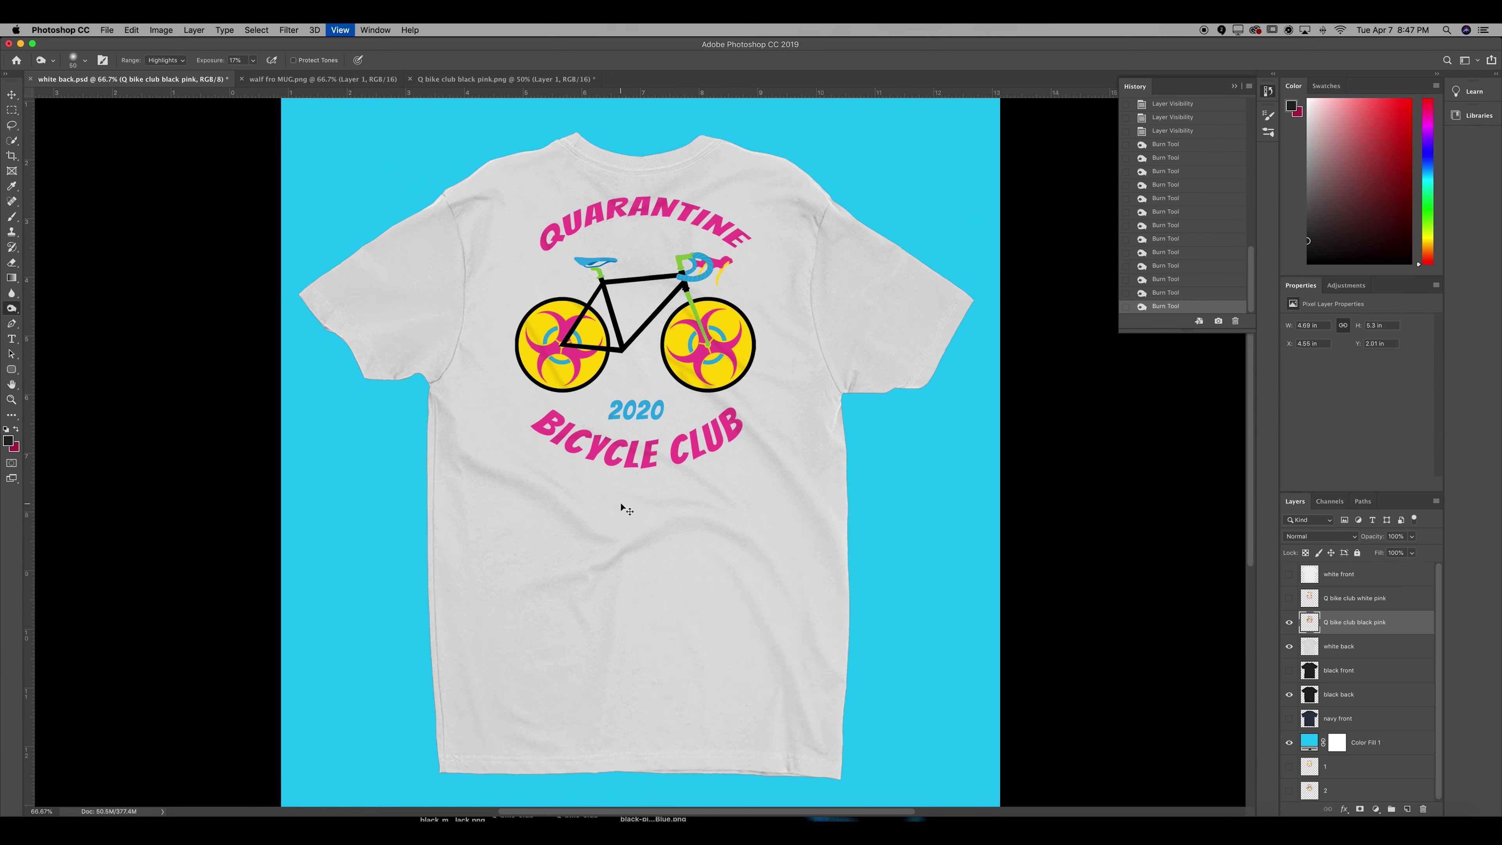
# Hide the Color Fill 1 background and save a large-file-size PNG named black bike white back to the Desktop
pyautogui.click(1290, 742)
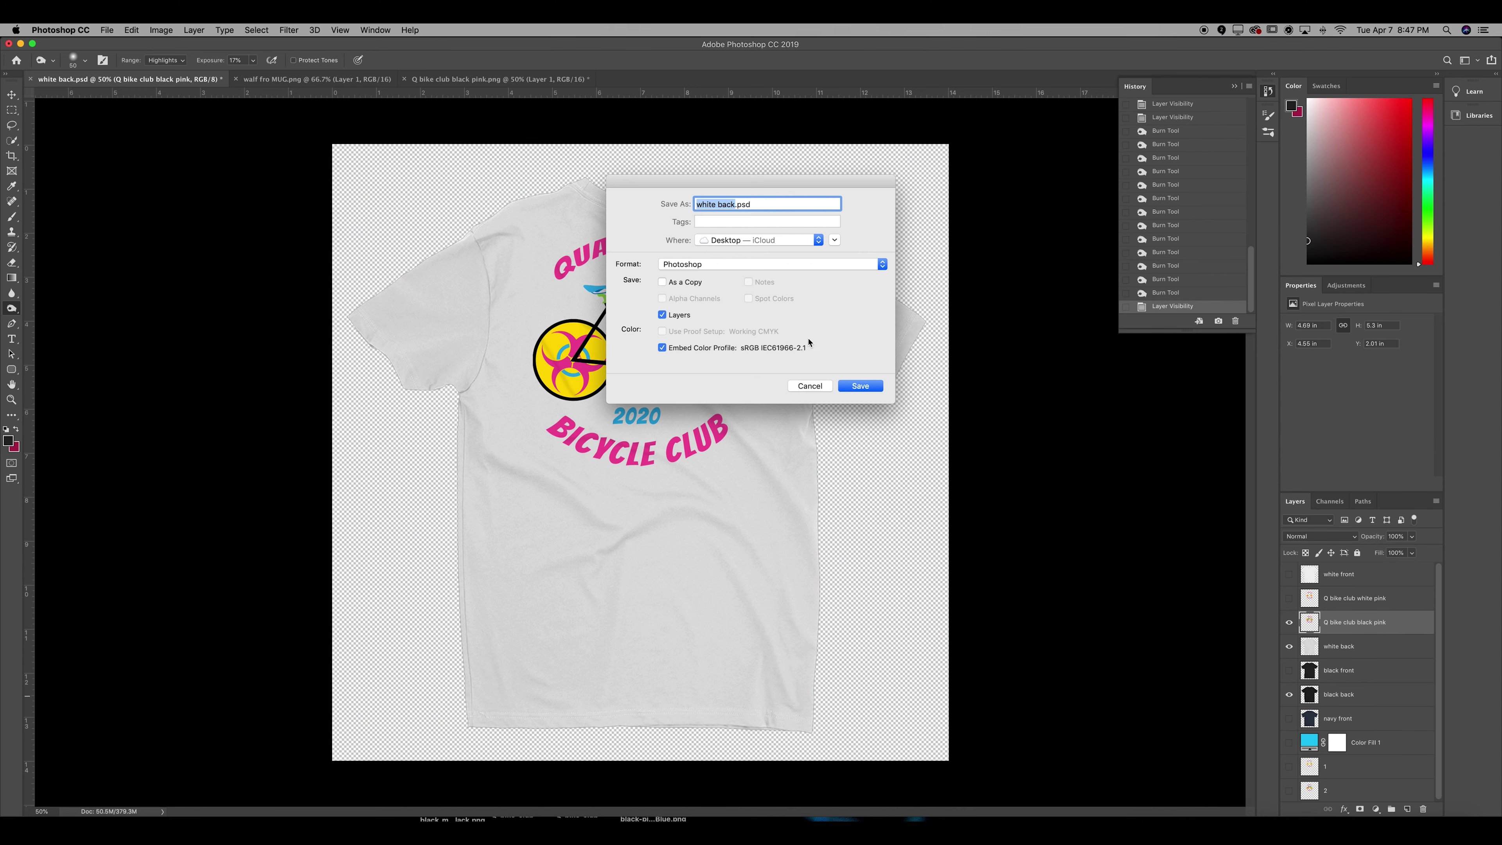
pyautogui.write('w')
pyautogui.press('BackSpace')
pyautogui.write('blakc bike whitw')
pyautogui.press('BackSpace')
pyautogui.write('e back')
pyautogui.press('BackSpace')
pyautogui.press('BackSpace')
pyautogui.write('ck')
pyautogui.click(820, 267)
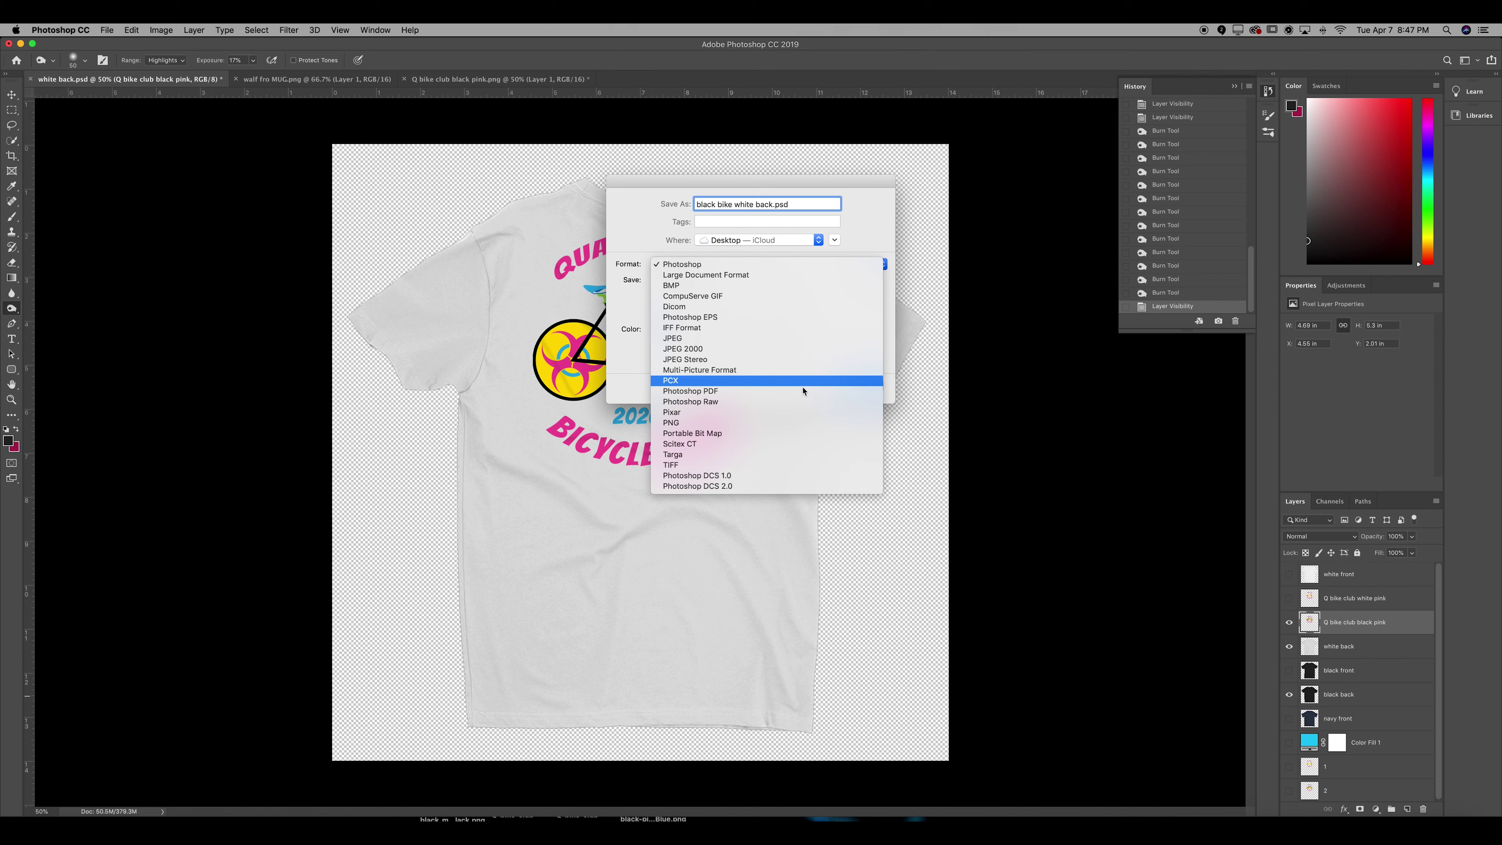
pyautogui.click(803, 422)
pyautogui.press('Return')
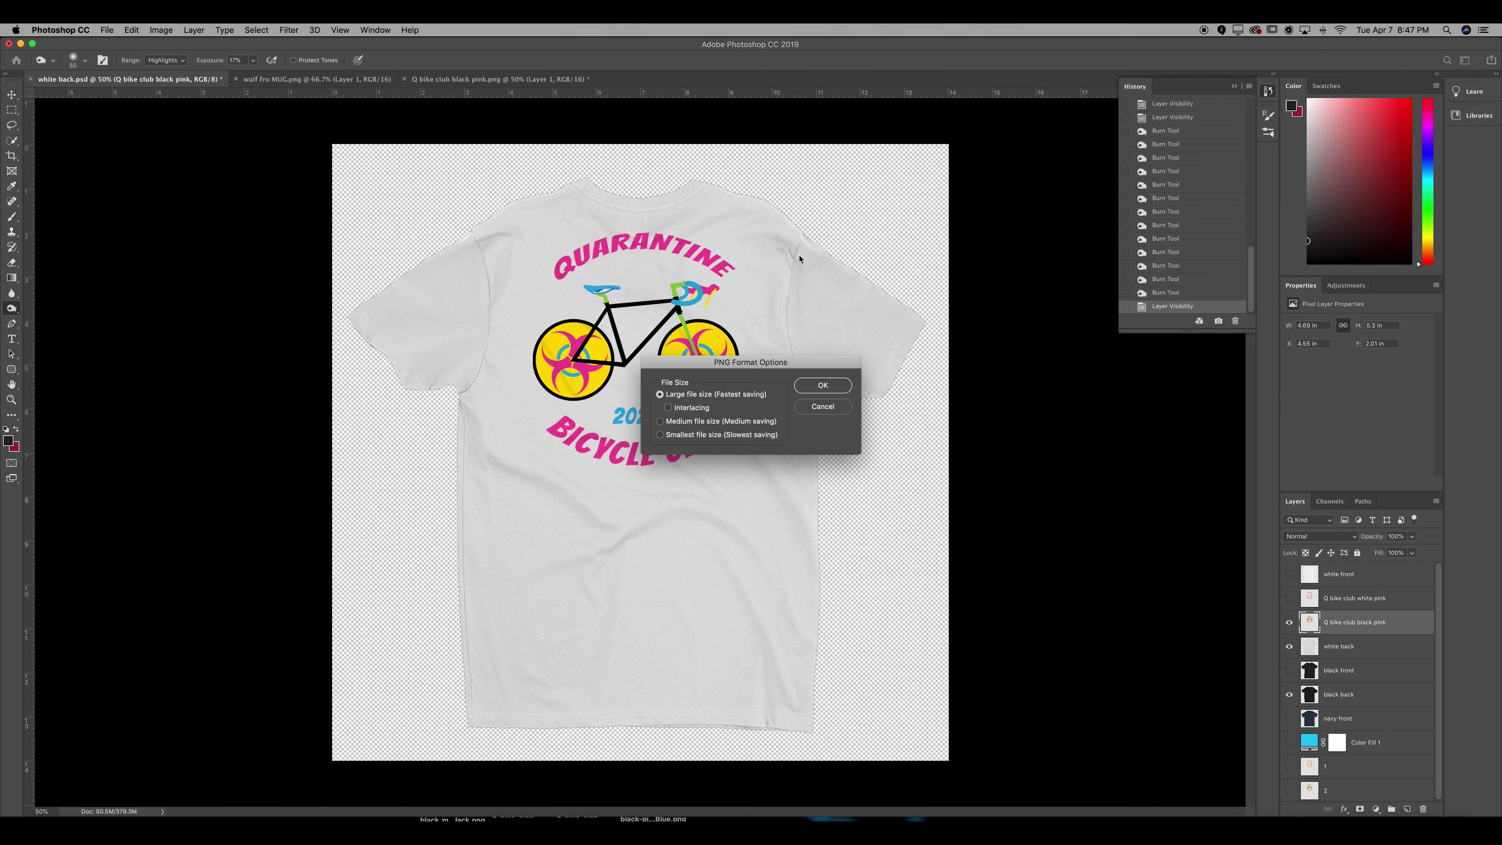
pyautogui.click(823, 386)
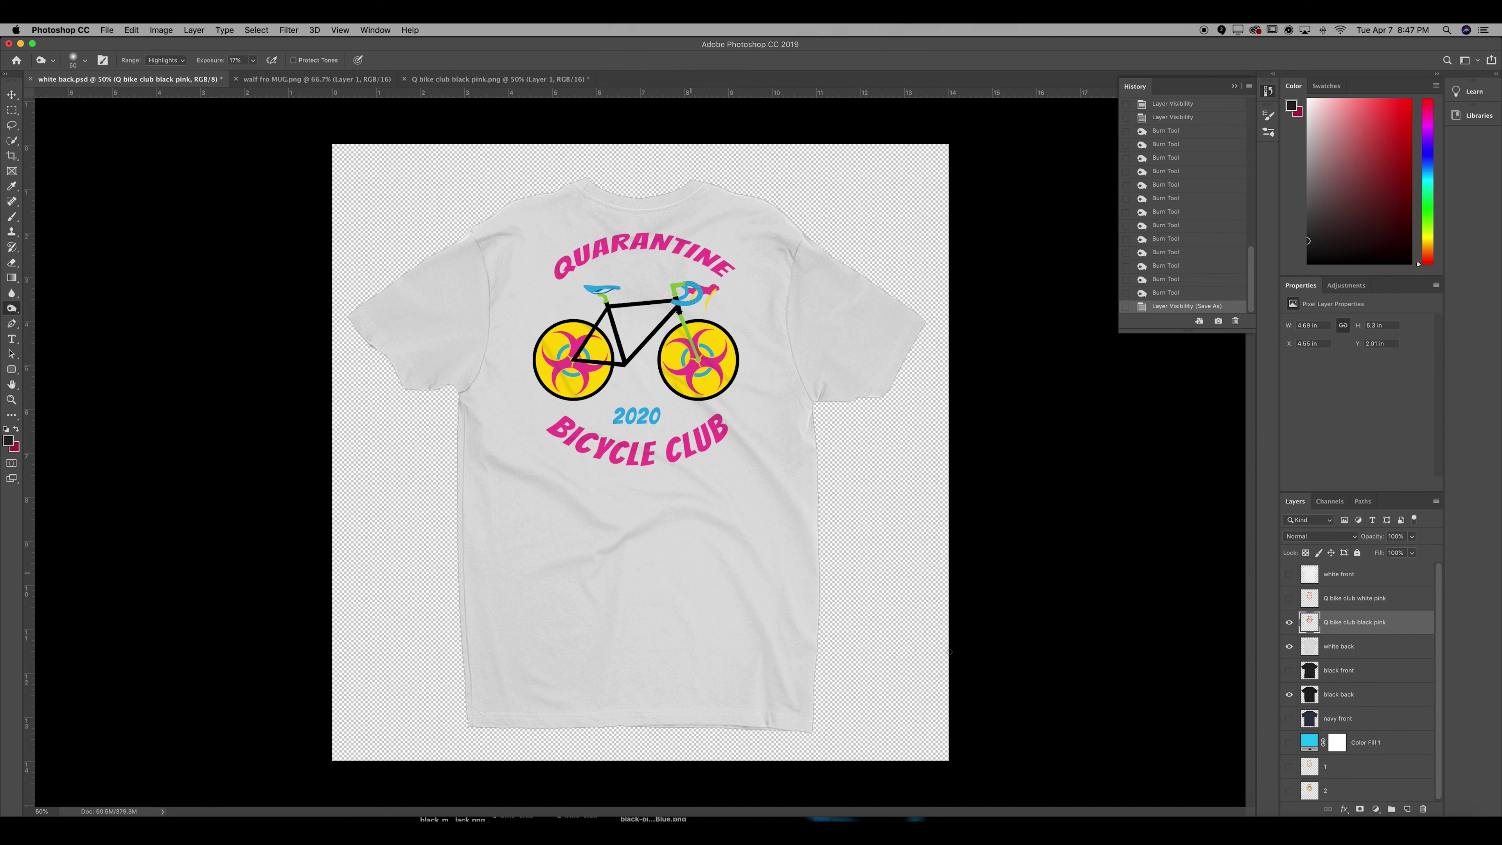
# Show the Color Fill 1 background again and save a JPEG copy named white back to the Desktop
pyautogui.click(1306, 744)
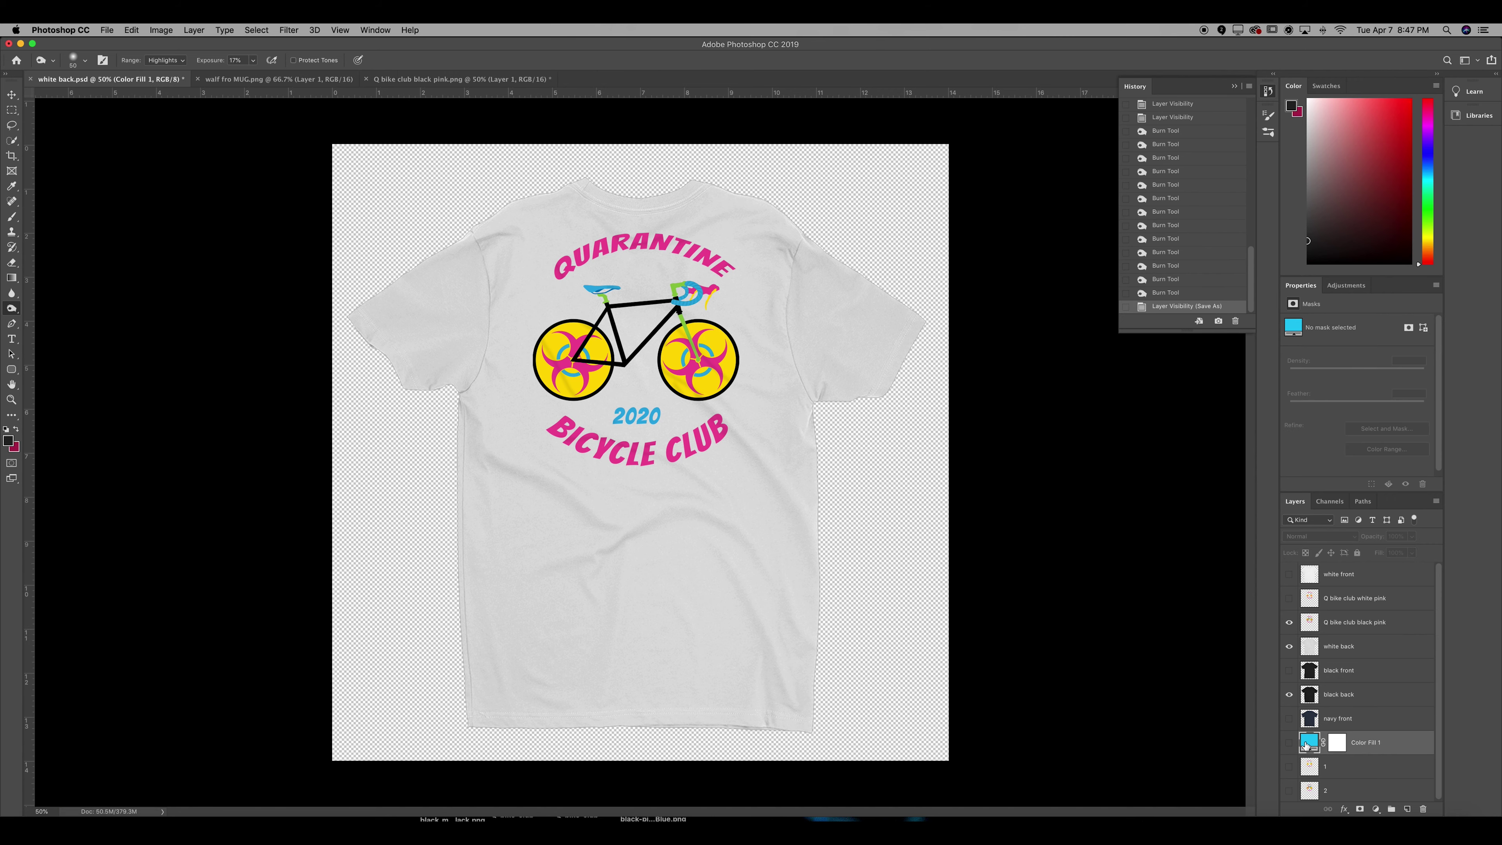
pyautogui.click(1290, 742)
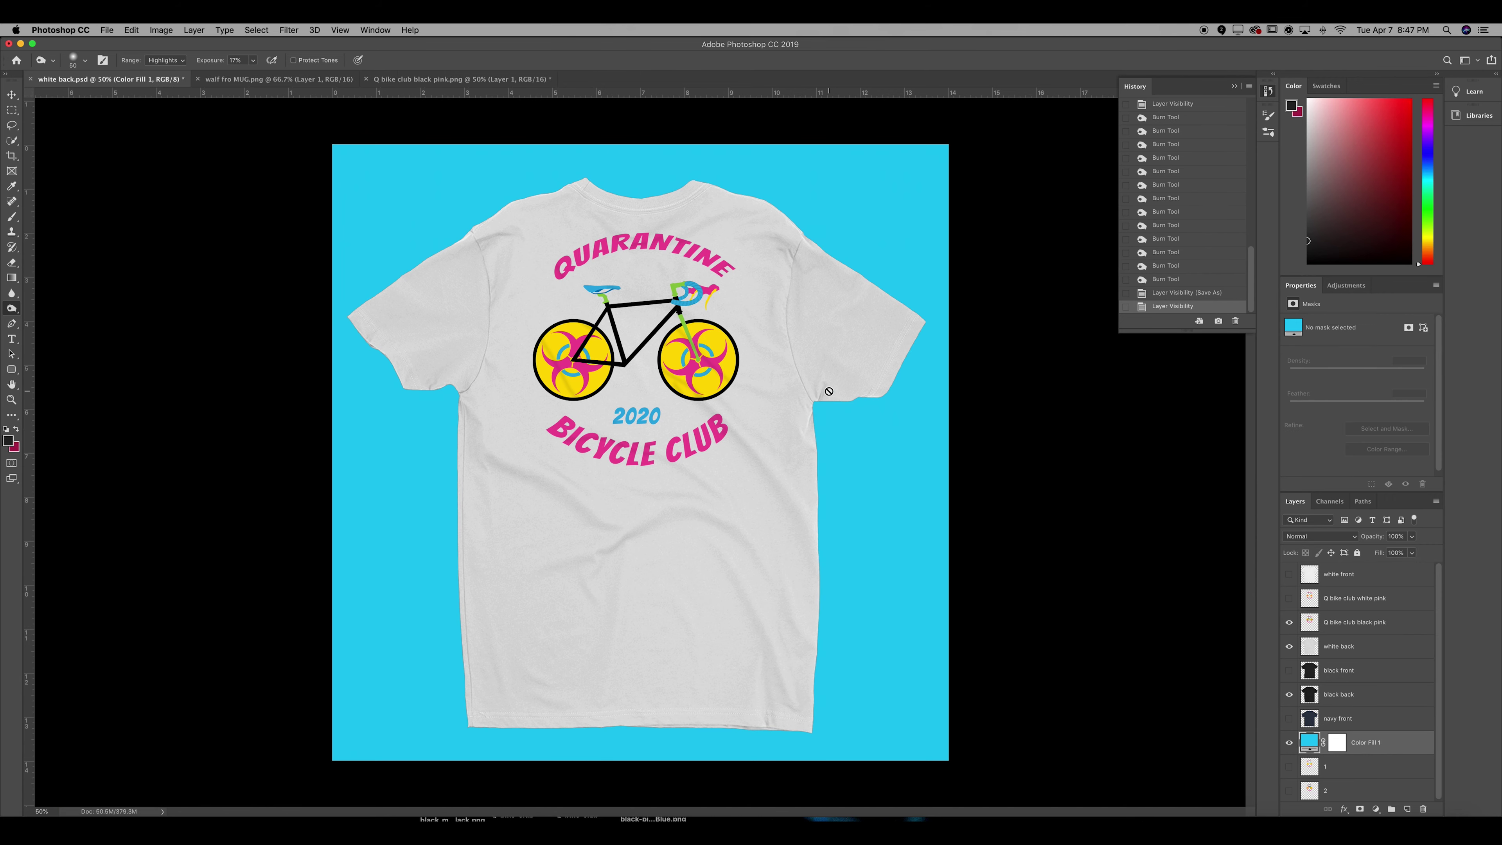
pyautogui.press('super+shift+s')
pyautogui.click(804, 265)
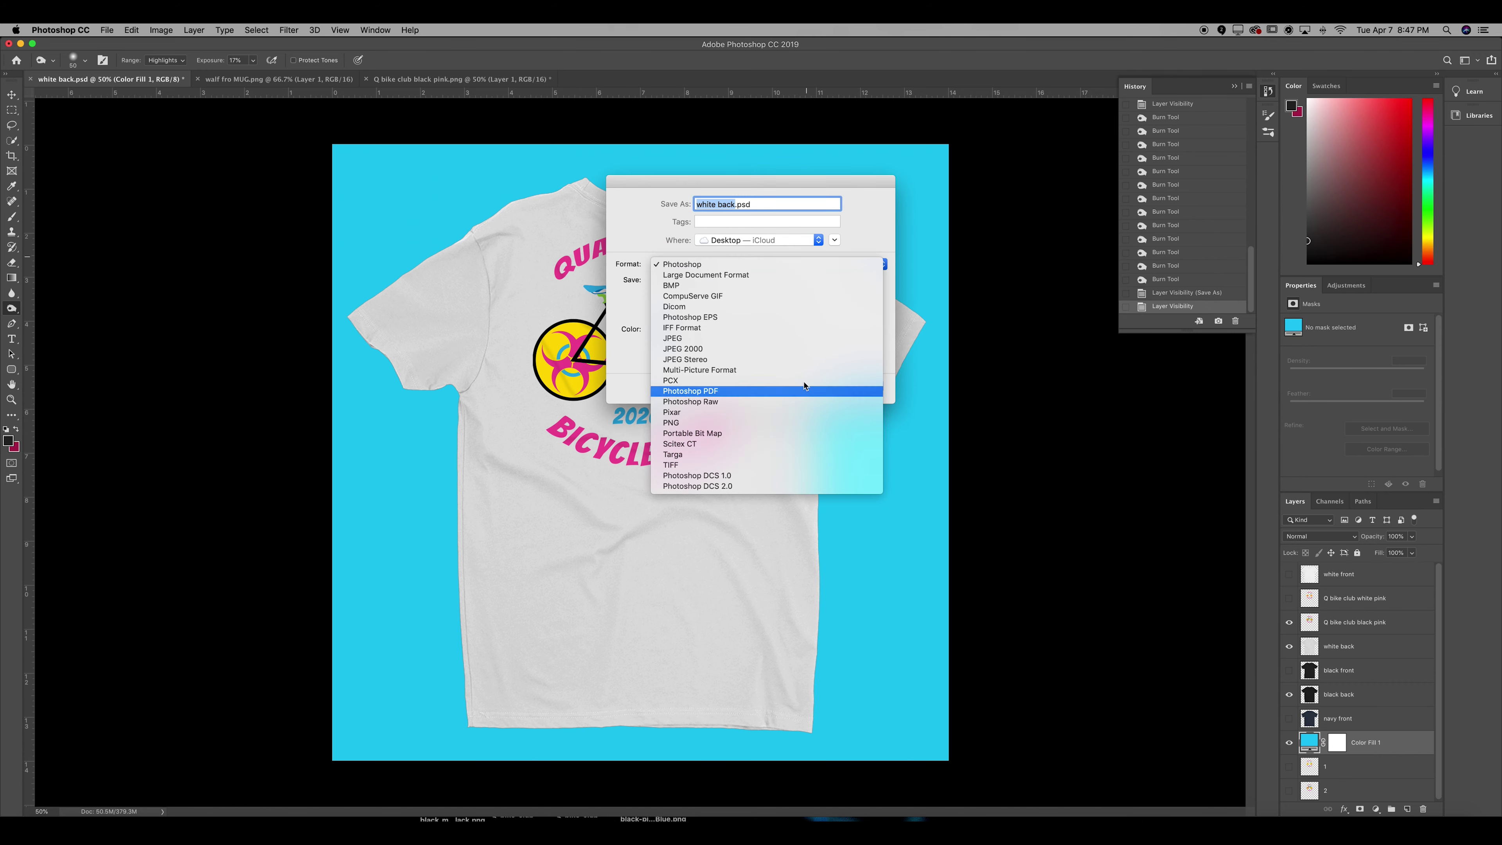
pyautogui.click(800, 338)
pyautogui.click(867, 387)
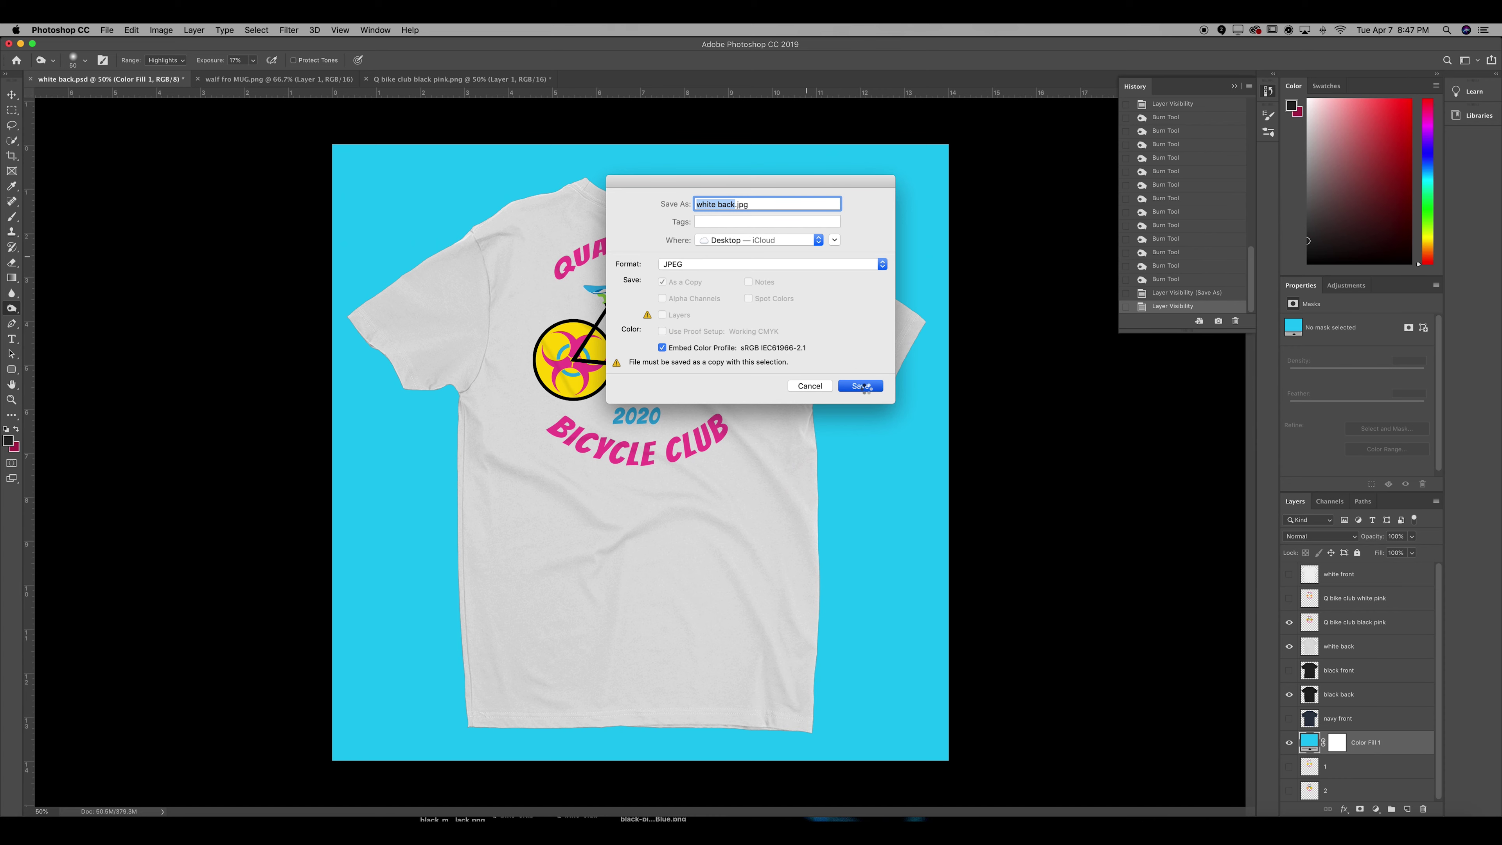
pyautogui.click(823, 255)
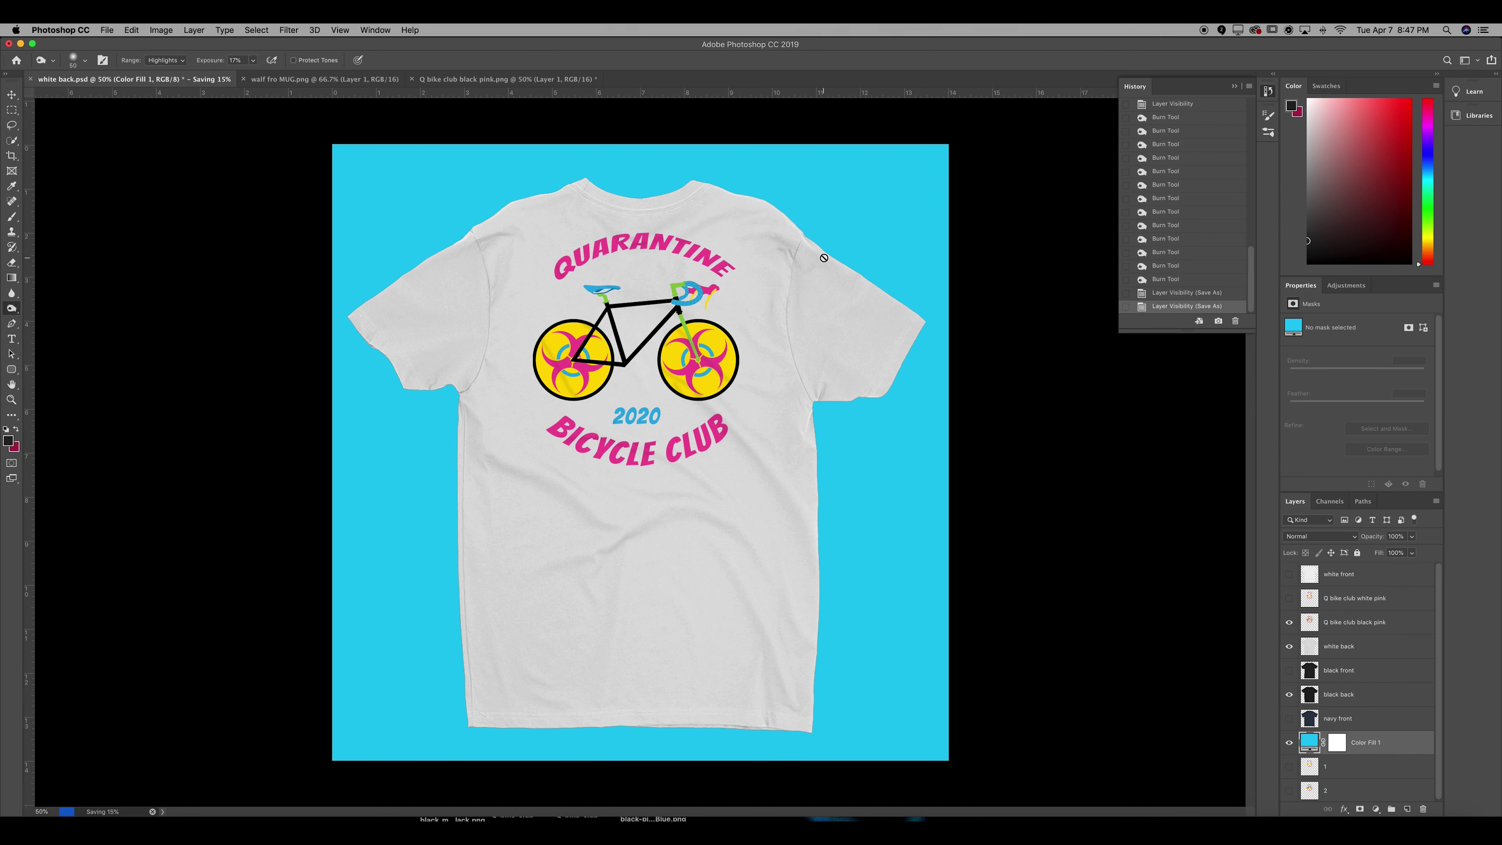
# Burn fold shadows into the white bike artwork's wheels and lettering on the black shirt back
pyautogui.click(1347, 626)
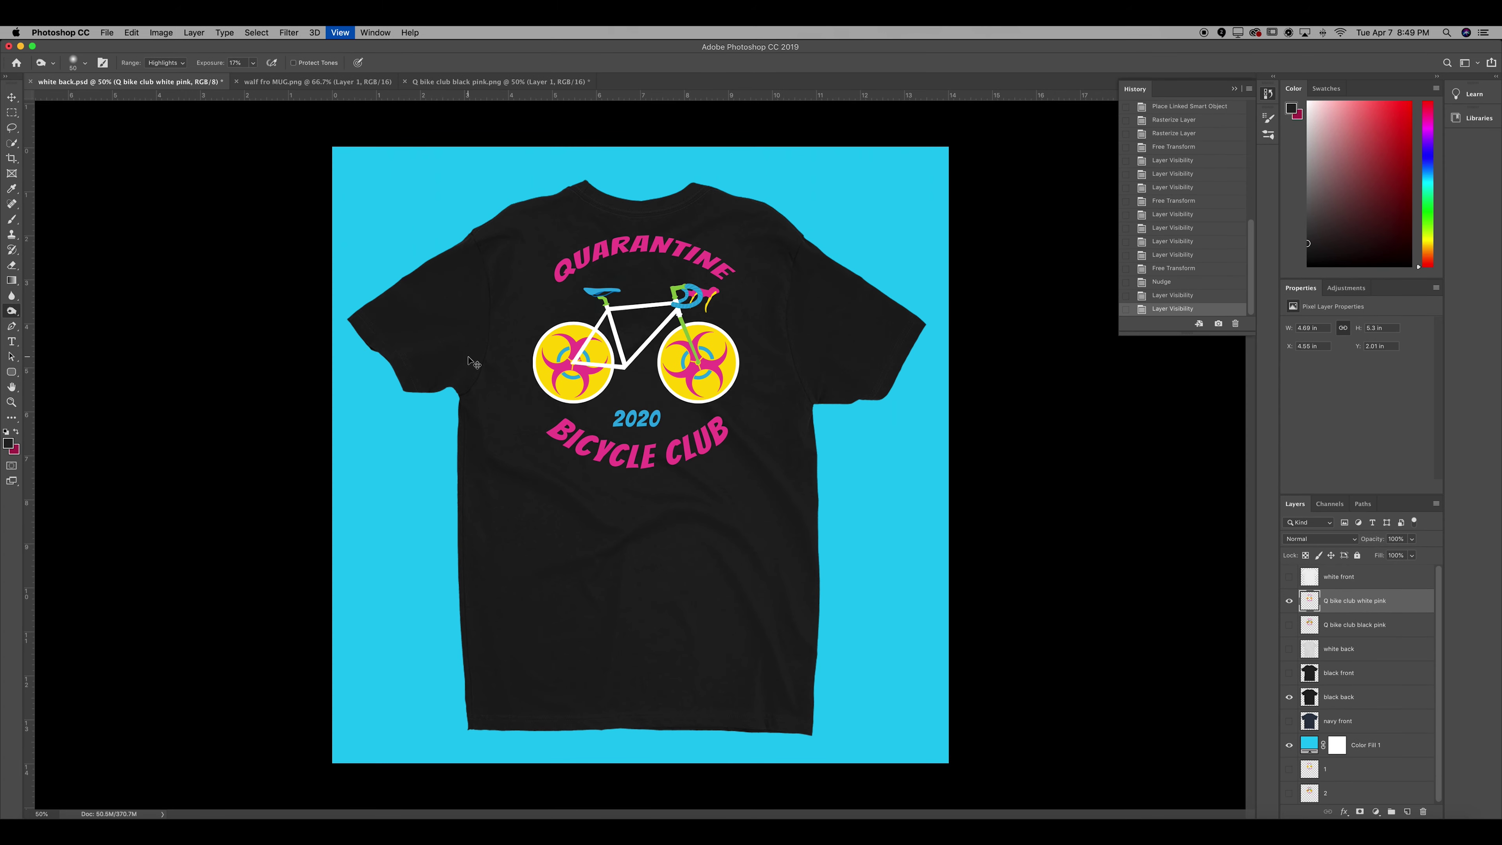
pyautogui.press('super+equal')
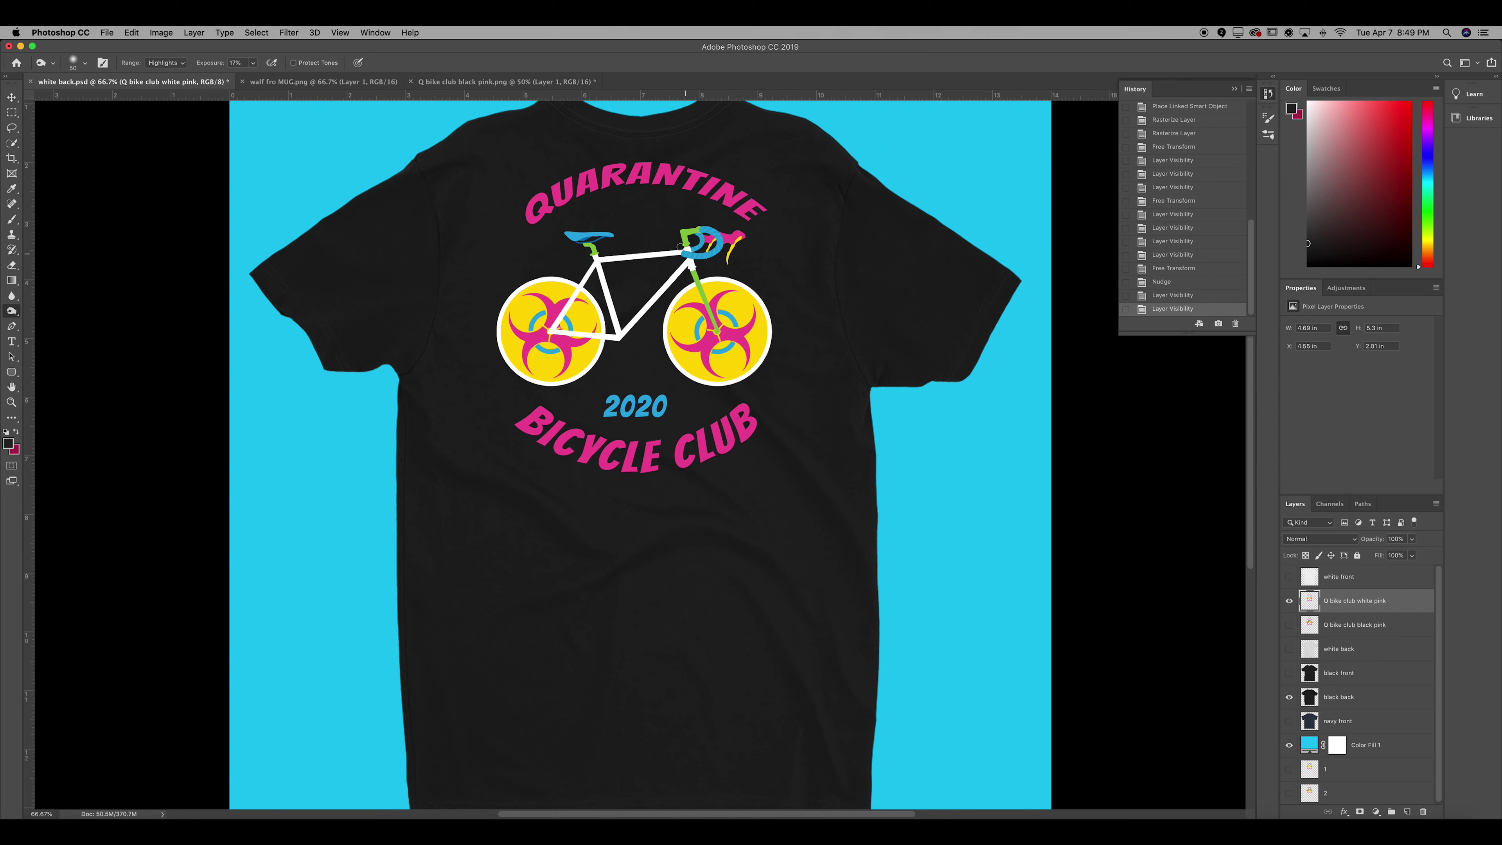
pyautogui.moveTo(671, 337); pyautogui.dragTo(700, 305)
pyautogui.click(665, 473)
pyautogui.click(568, 420)
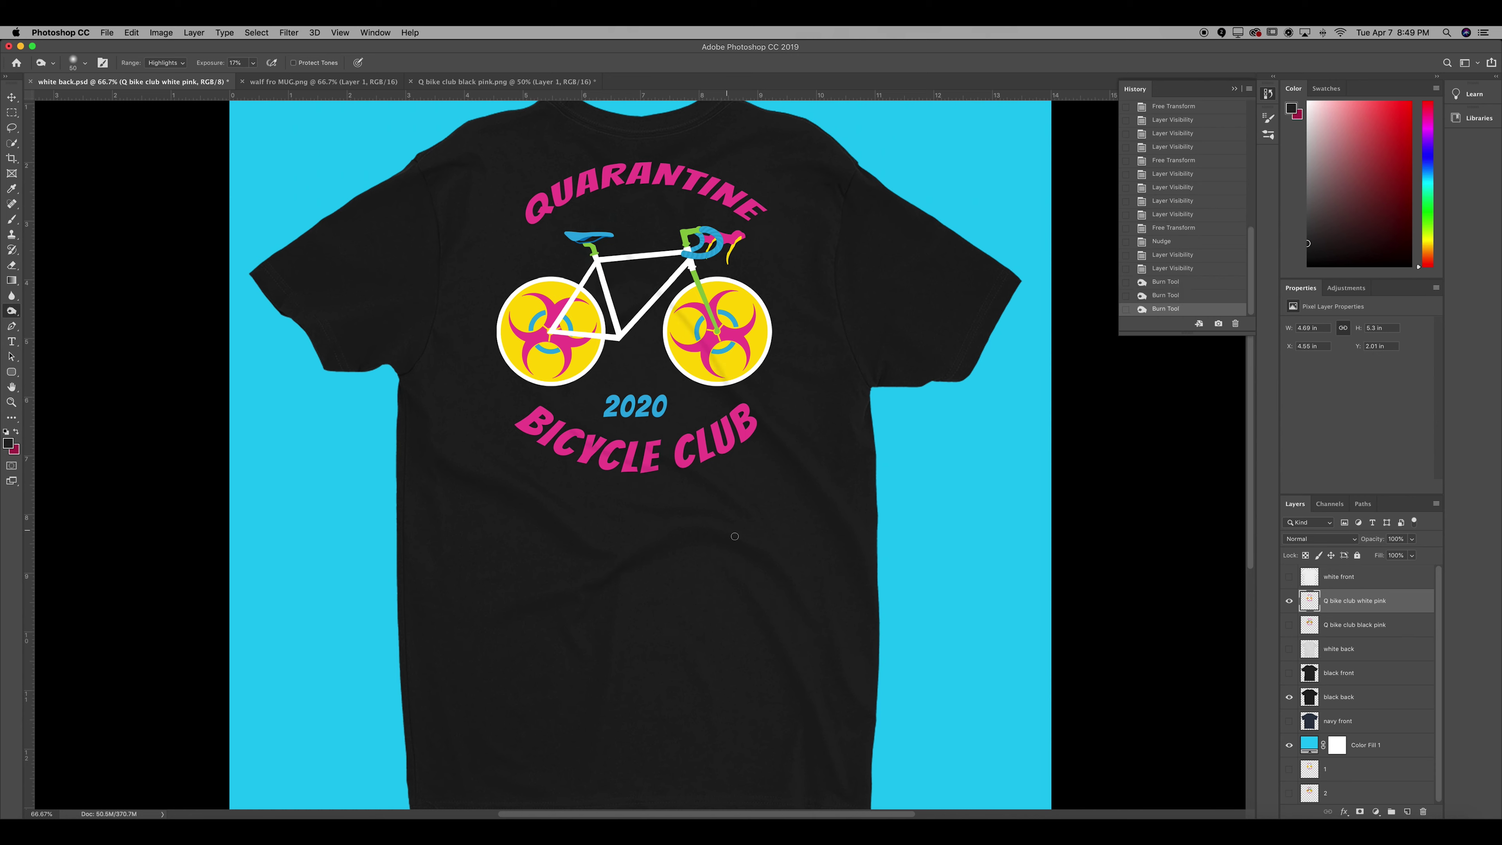
pyautogui.moveTo(735, 536); pyautogui.dragTo(777, 457)
pyautogui.moveTo(718, 367); pyautogui.dragTo(723, 385)
pyautogui.moveTo(707, 153); pyautogui.dragTo(660, 190)
pyautogui.moveTo(758, 150)
pyautogui.mouseDown()
pyautogui.moveTo(777, 189)
pyautogui.moveTo(540, 187)
pyautogui.mouseUp()
pyautogui.moveTo(545, 270); pyautogui.dragTo(506, 335)
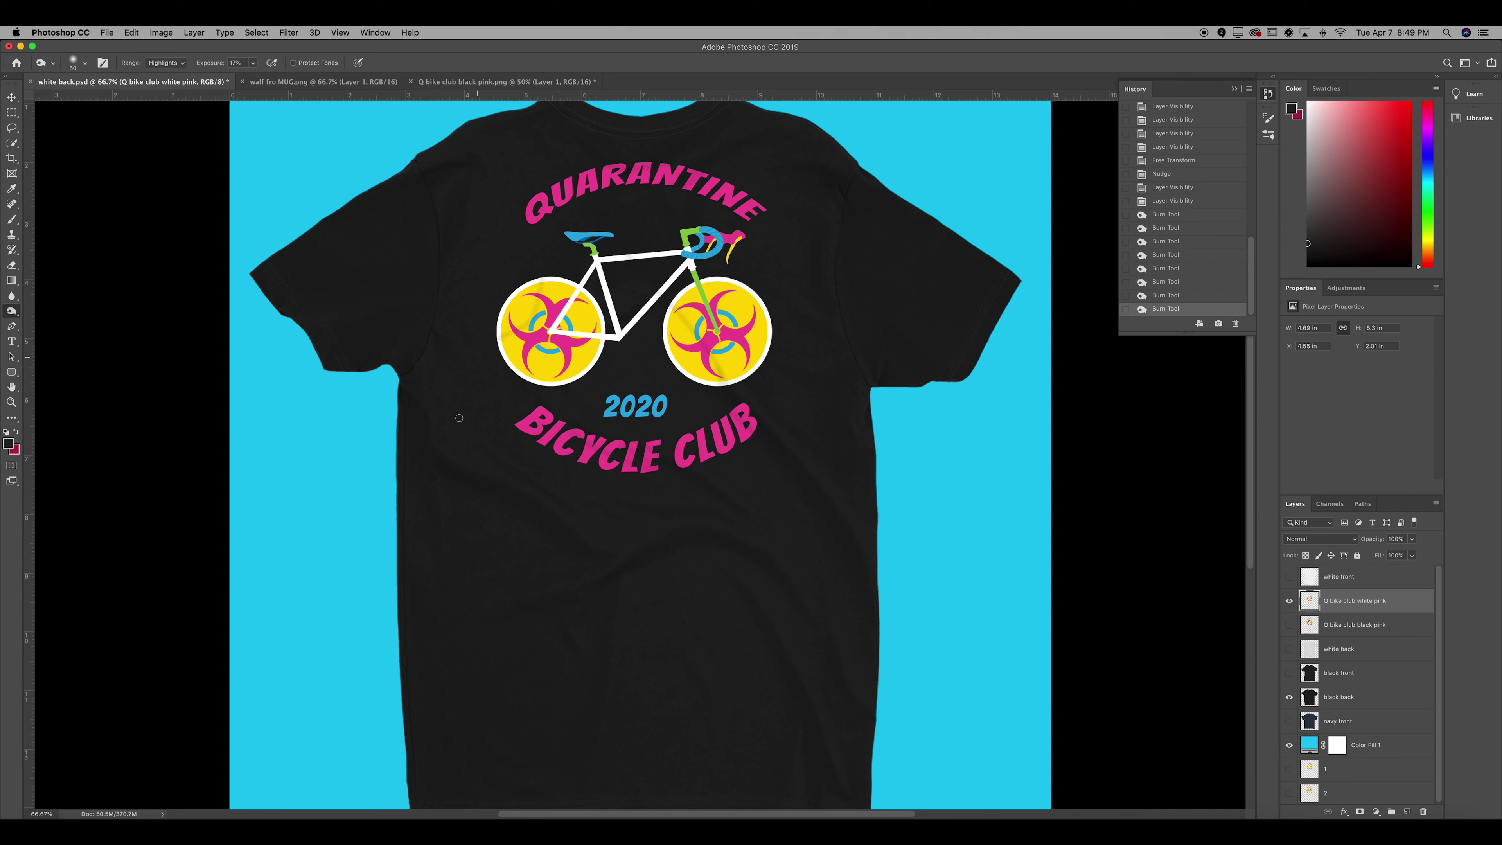
# Compare the white bike artwork with and without the most recent burn strokes, keeping the strokes applied
pyautogui.press('super+z')
pyautogui.press('super+shift+z')
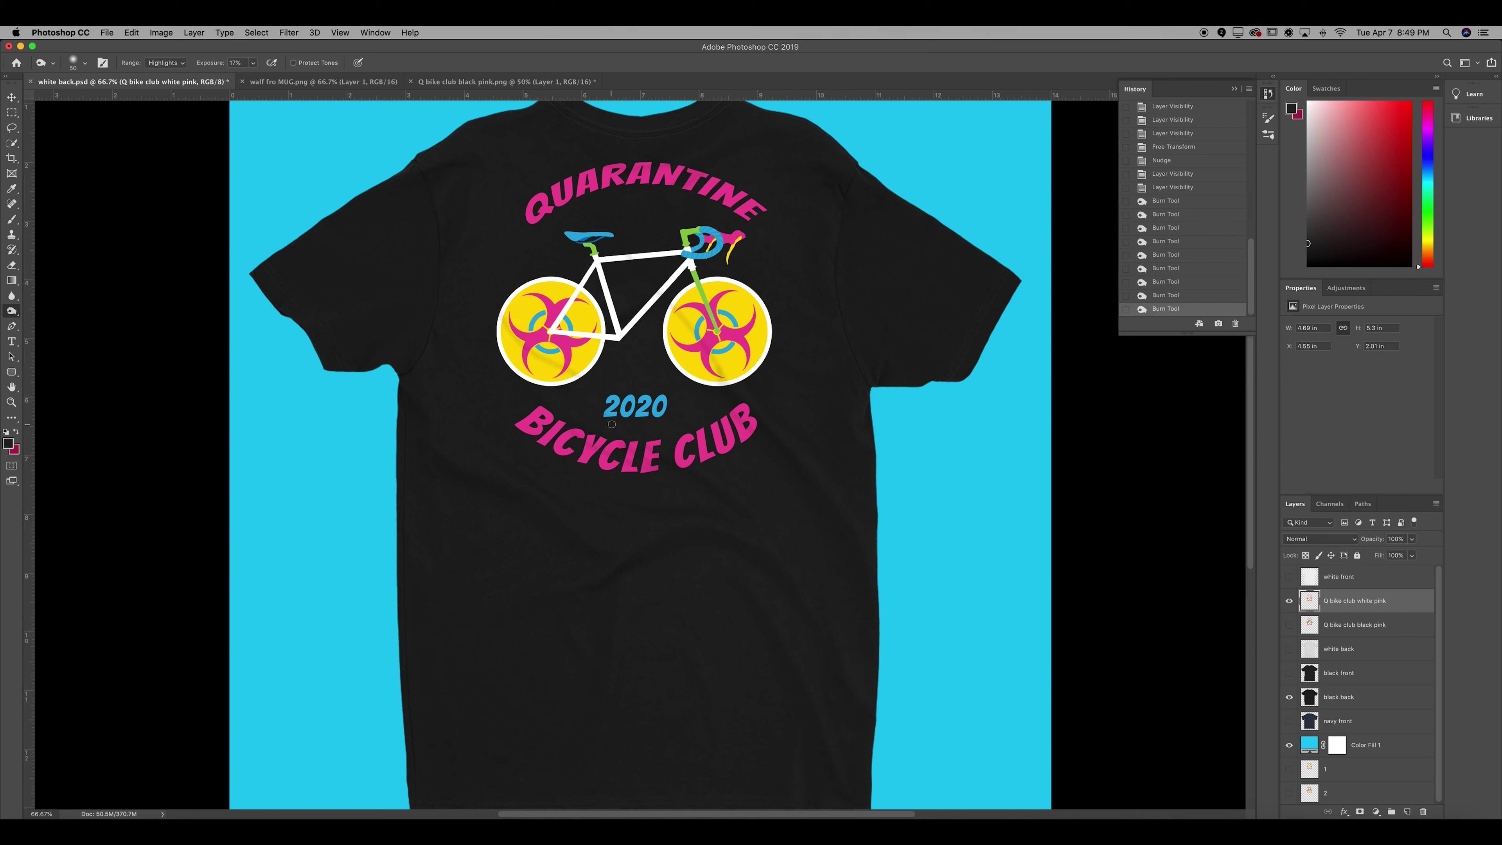
pyautogui.press('super+z')
pyautogui.press('super+shift+z')
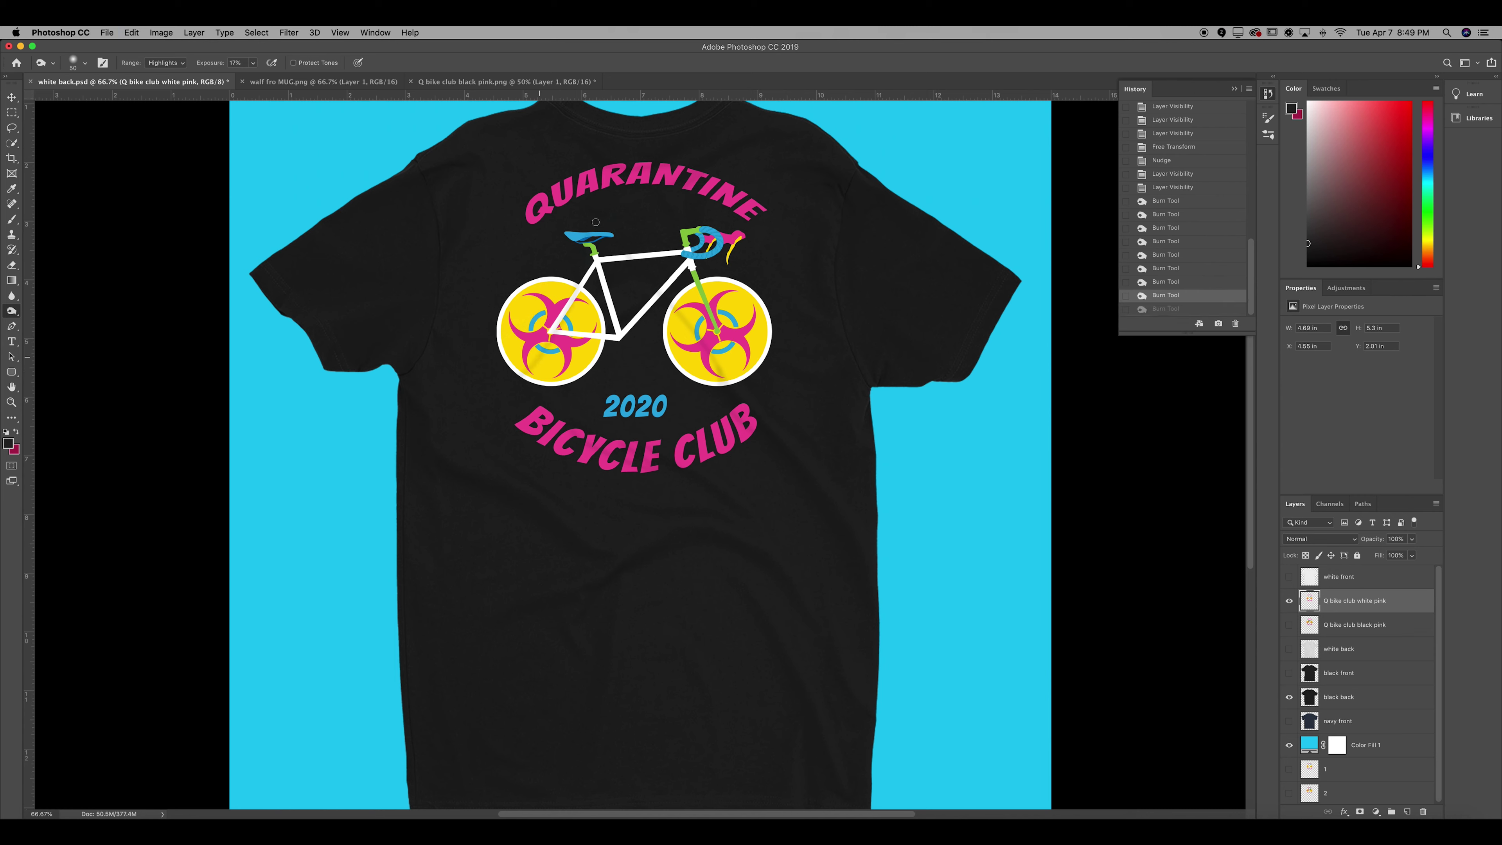
pyautogui.press('super+z')
pyautogui.press('super+shift+z')
pyautogui.press('super+z')
pyautogui.press('super+shift+z')
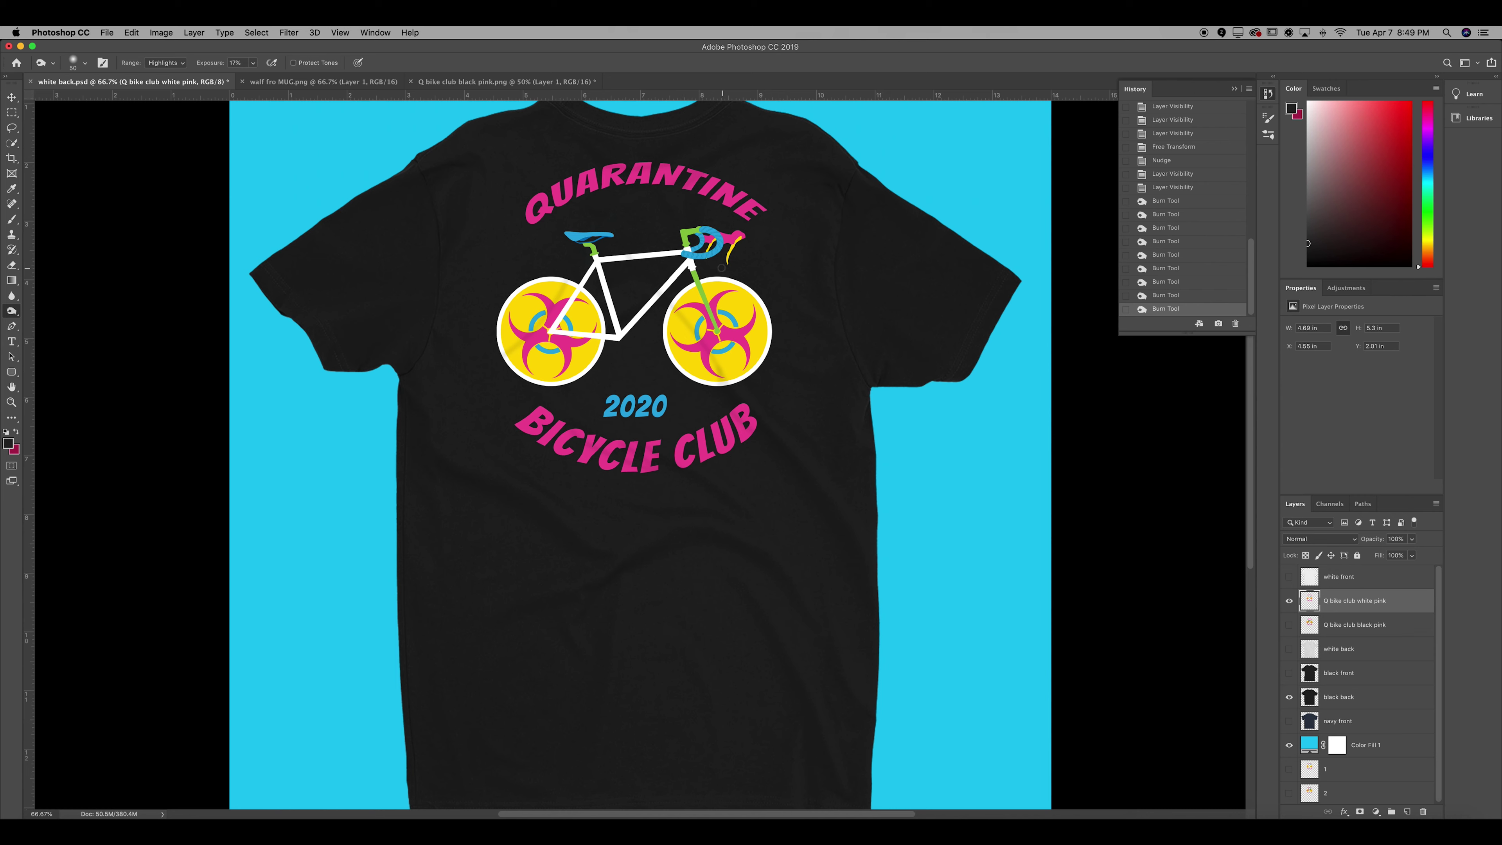
# Burn additional fold shadows across the white bike artwork's front wheel, lower wheel area and Bicycle Club lettering on the black shirt back
pyautogui.moveTo(721, 268); pyautogui.dragTo(766, 310)
pyautogui.moveTo(706, 485)
pyautogui.mouseDown()
pyautogui.moveTo(759, 473)
pyautogui.moveTo(813, 489)
pyautogui.mouseUp()
pyautogui.moveTo(631, 448); pyautogui.dragTo(681, 460)
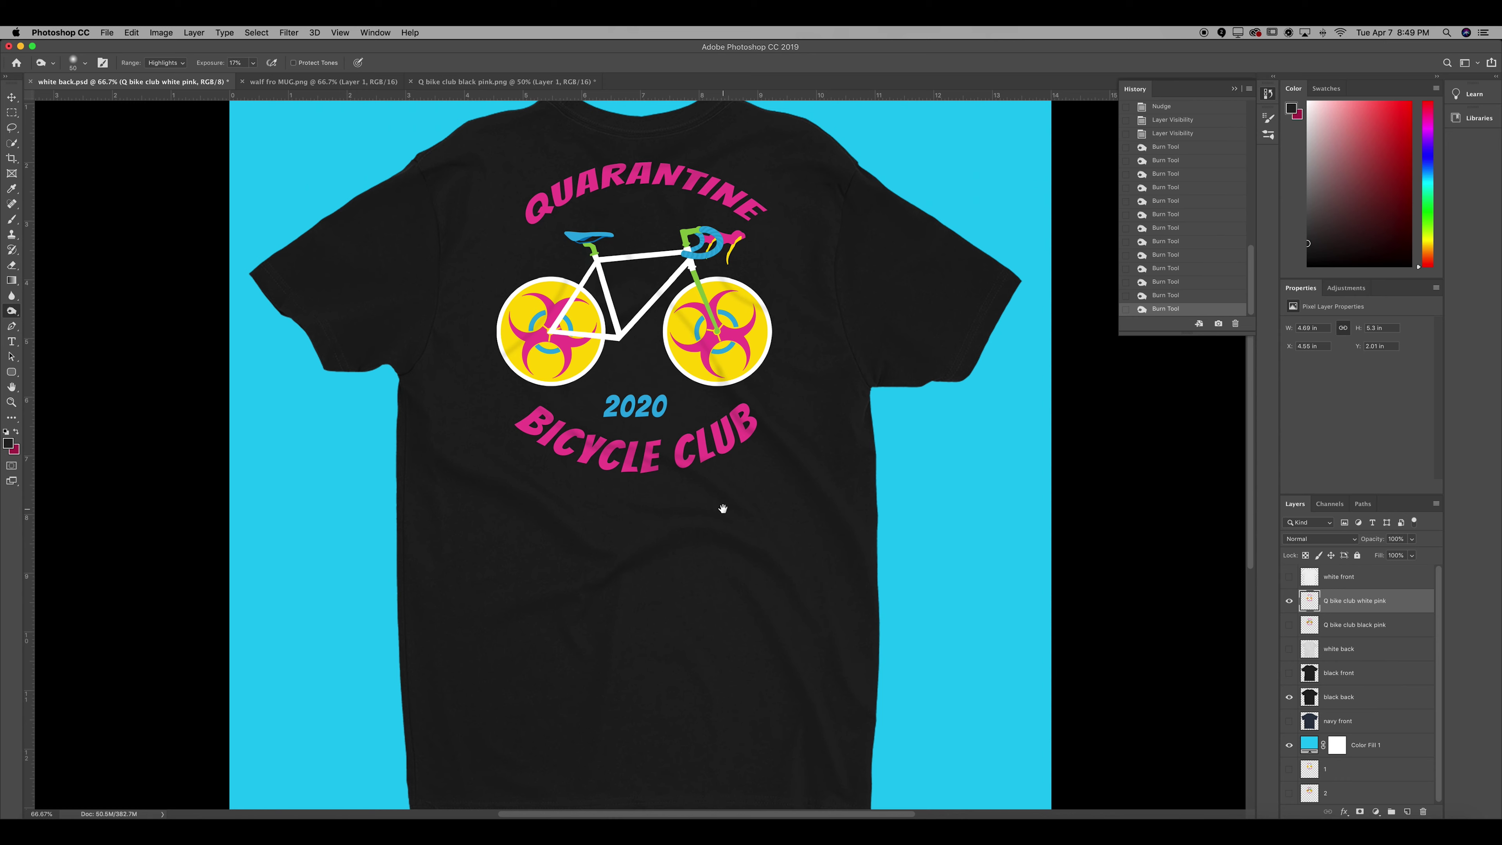
pyautogui.moveTo(600, 392); pyautogui.dragTo(763, 384)
pyautogui.scroll(1, 618, 373)
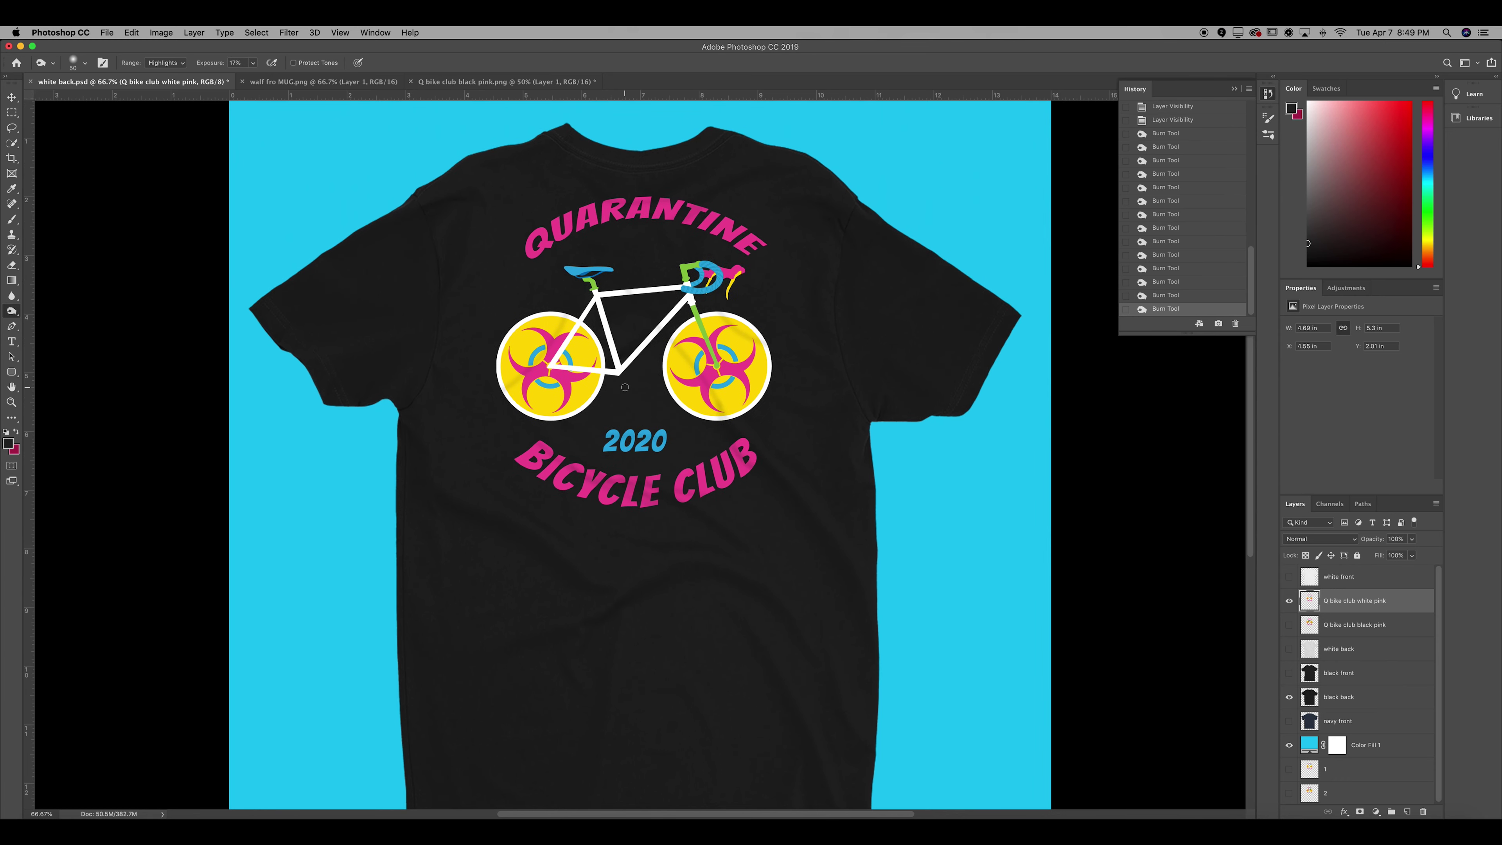
pyautogui.press('super+minus')
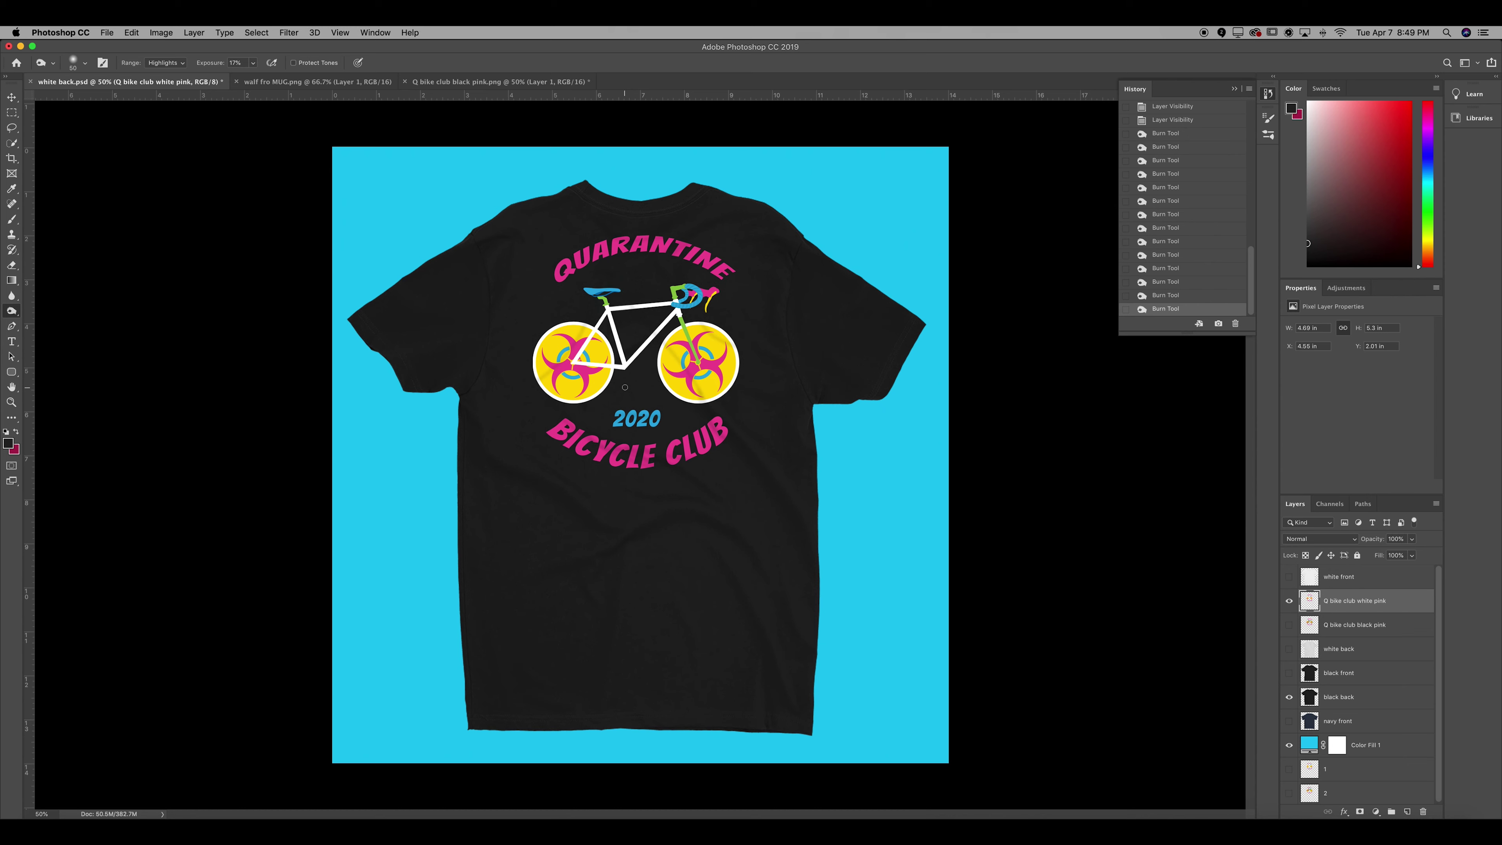
pyautogui.moveTo(582, 411)
pyautogui.mouseDown()
pyautogui.moveTo(642, 338)
pyautogui.moveTo(625, 329)
pyautogui.mouseUp()
# Hide the Color Fill 1 background and save a large-file-size PNG named black shirt white bike to the Desktop
pyautogui.press('super+shift+s')
pyautogui.click(810, 389)
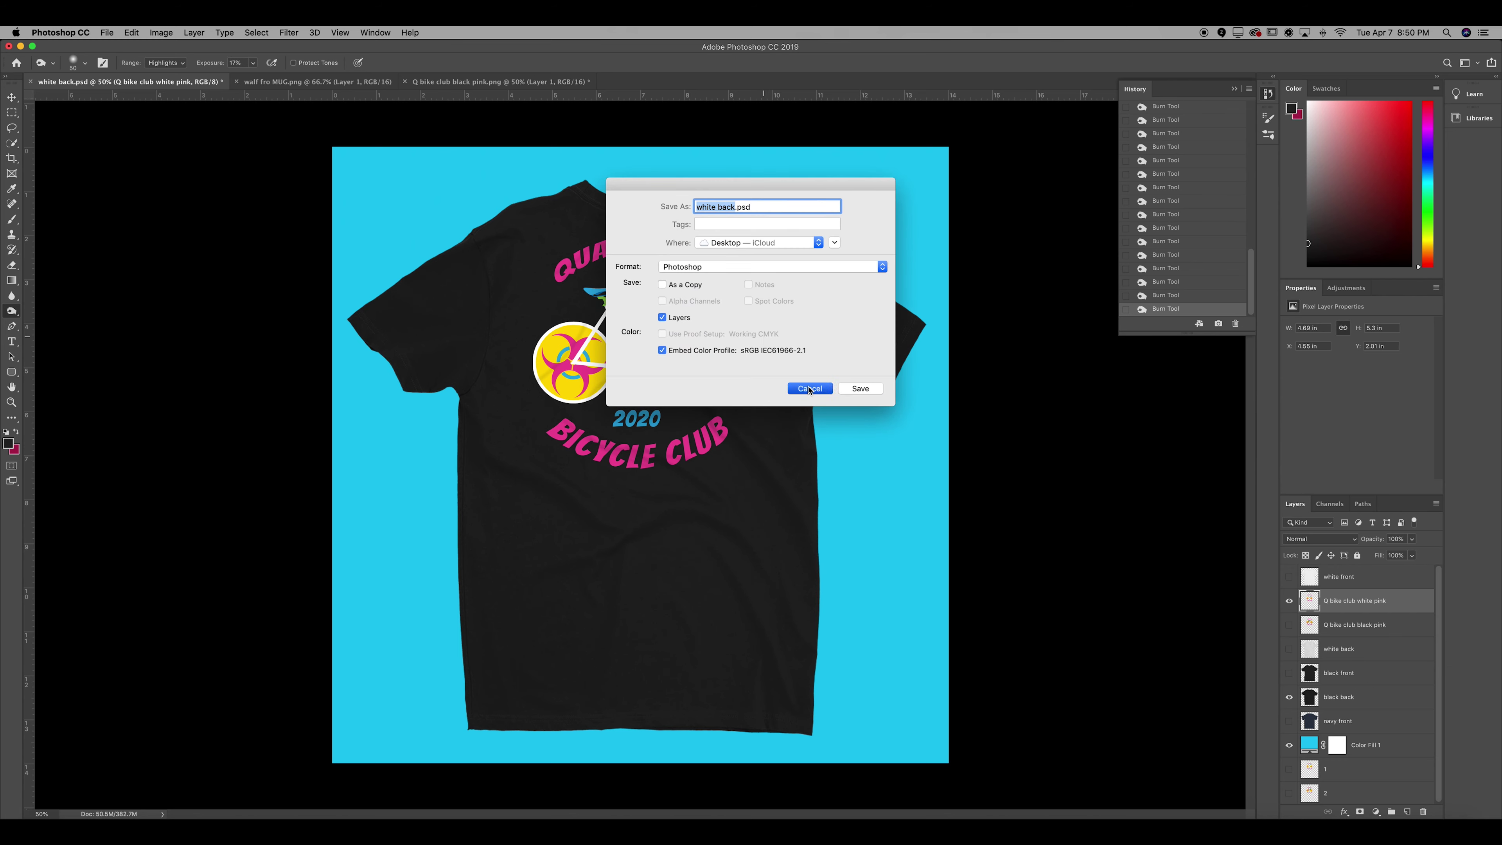
pyautogui.click(1290, 745)
pyautogui.press('super+shift+s')
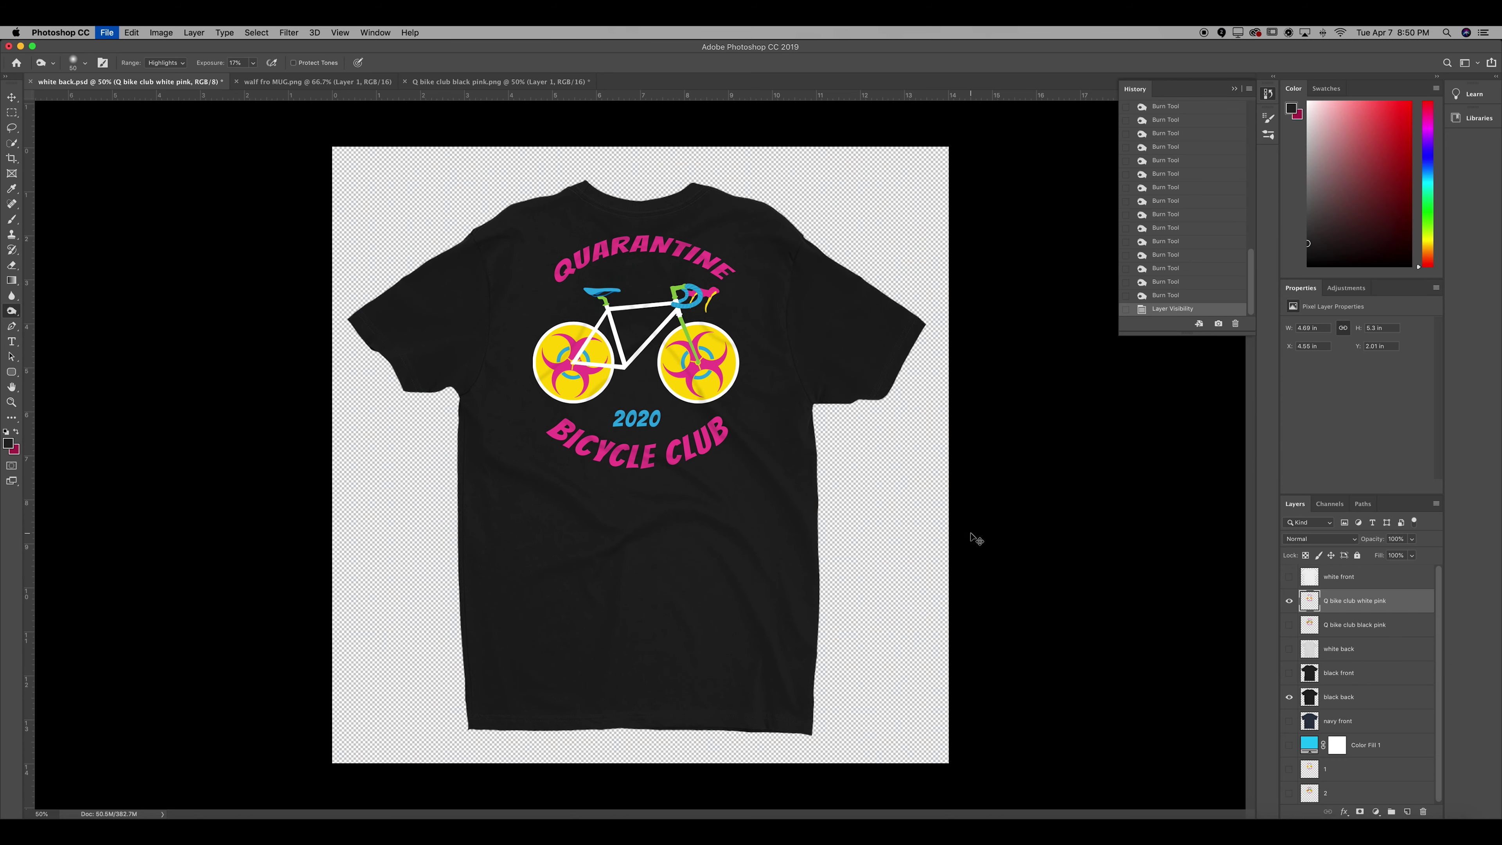
pyautogui.write('ba')
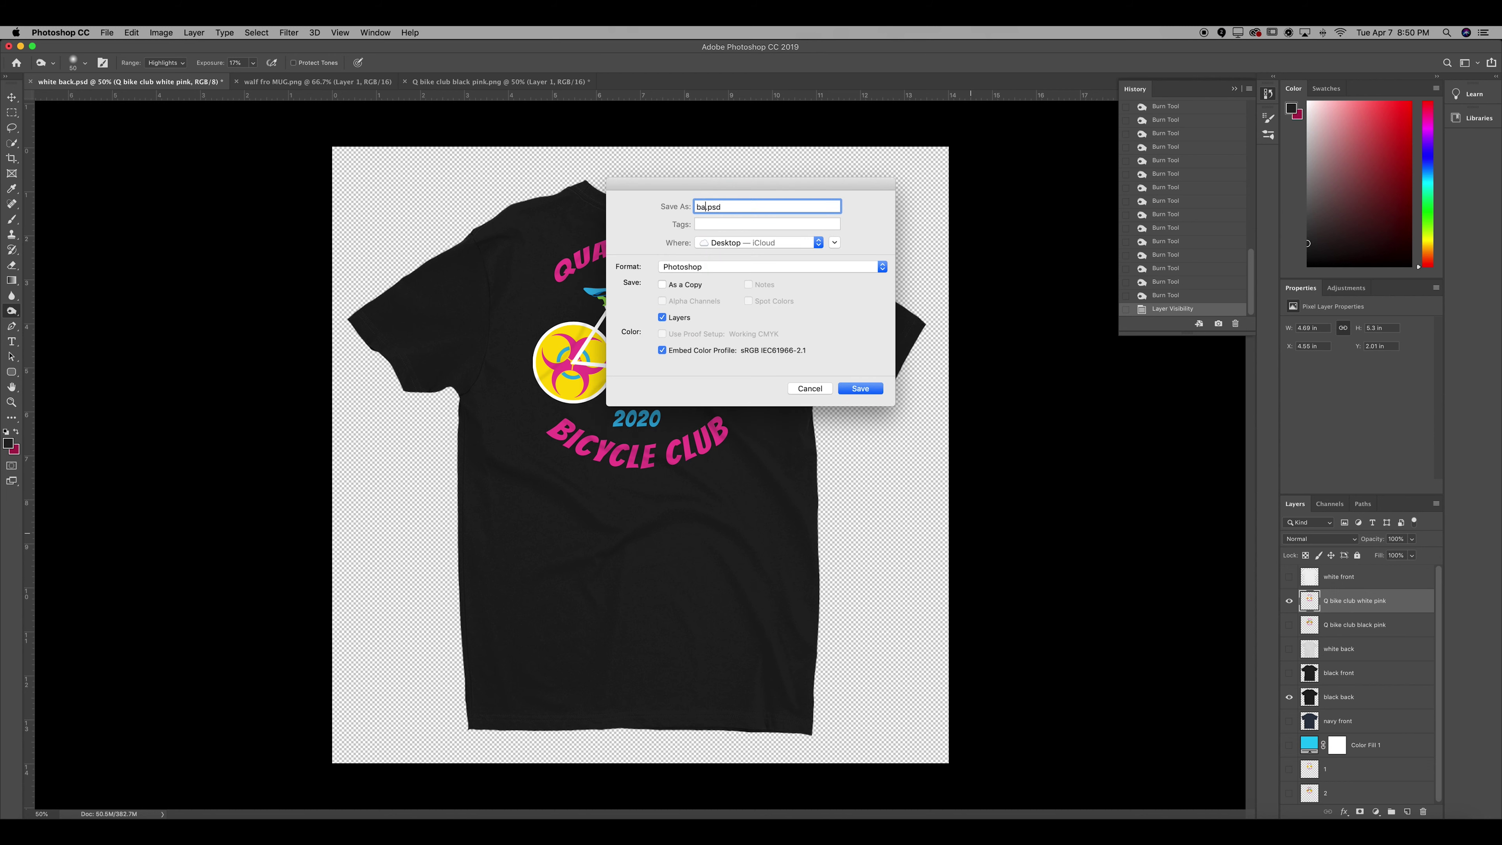
pyautogui.write('lcs')
pyautogui.press('BackSpace')
pyautogui.press('BackSpace')
pyautogui.press('BackSpace')
pyautogui.press('BackSpace')
pyautogui.write('lack shir')
pyautogui.press('BackSpace')
pyautogui.press('BackSpace')
pyautogui.press('BackSpace')
pyautogui.press('BackSpace')
pyautogui.write('shirt white bike')
pyautogui.click(761, 265)
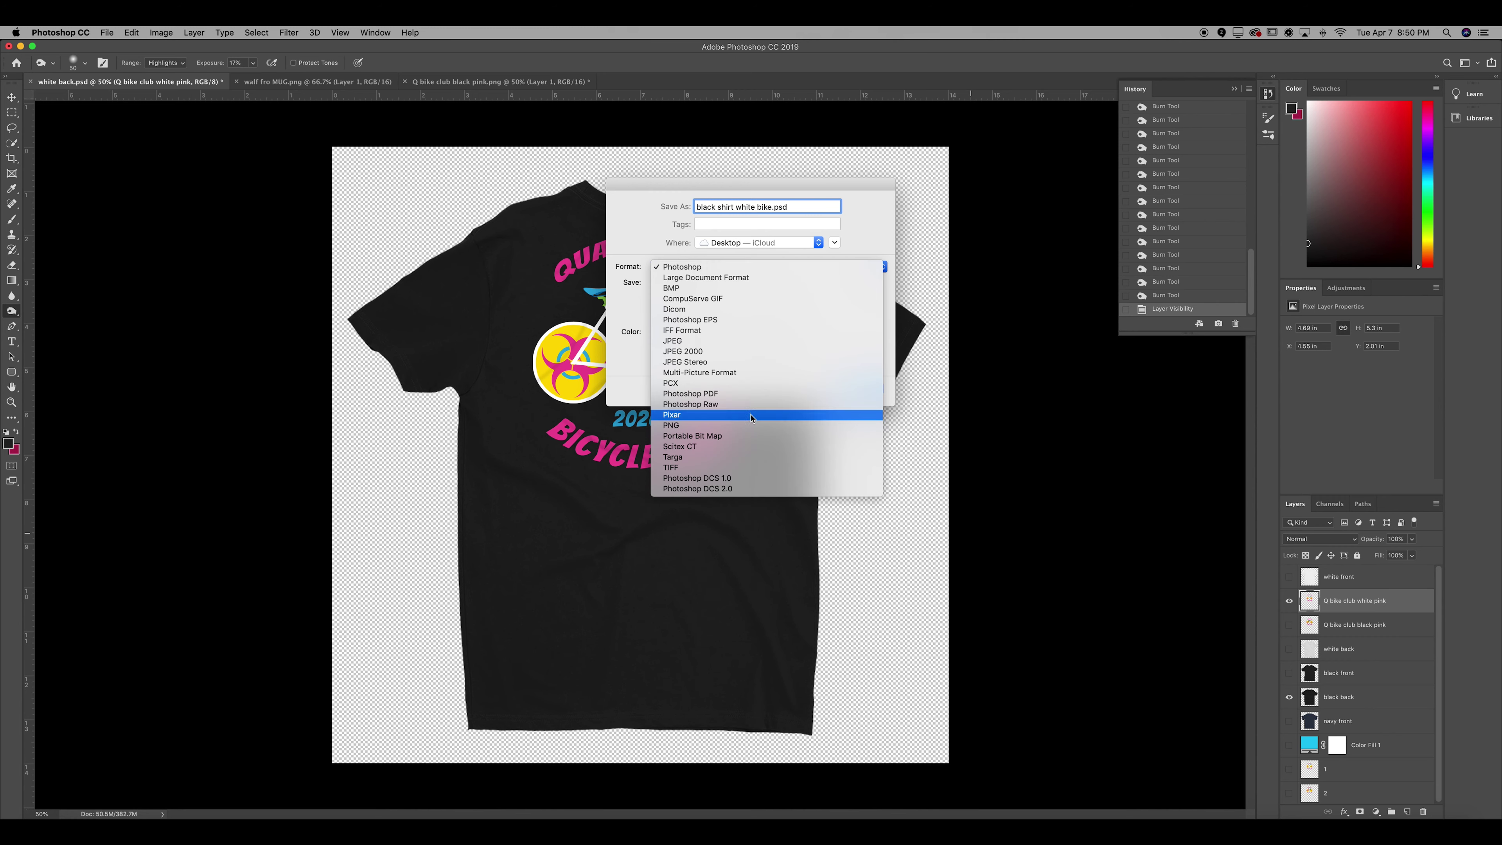
pyautogui.click(746, 426)
pyautogui.click(859, 388)
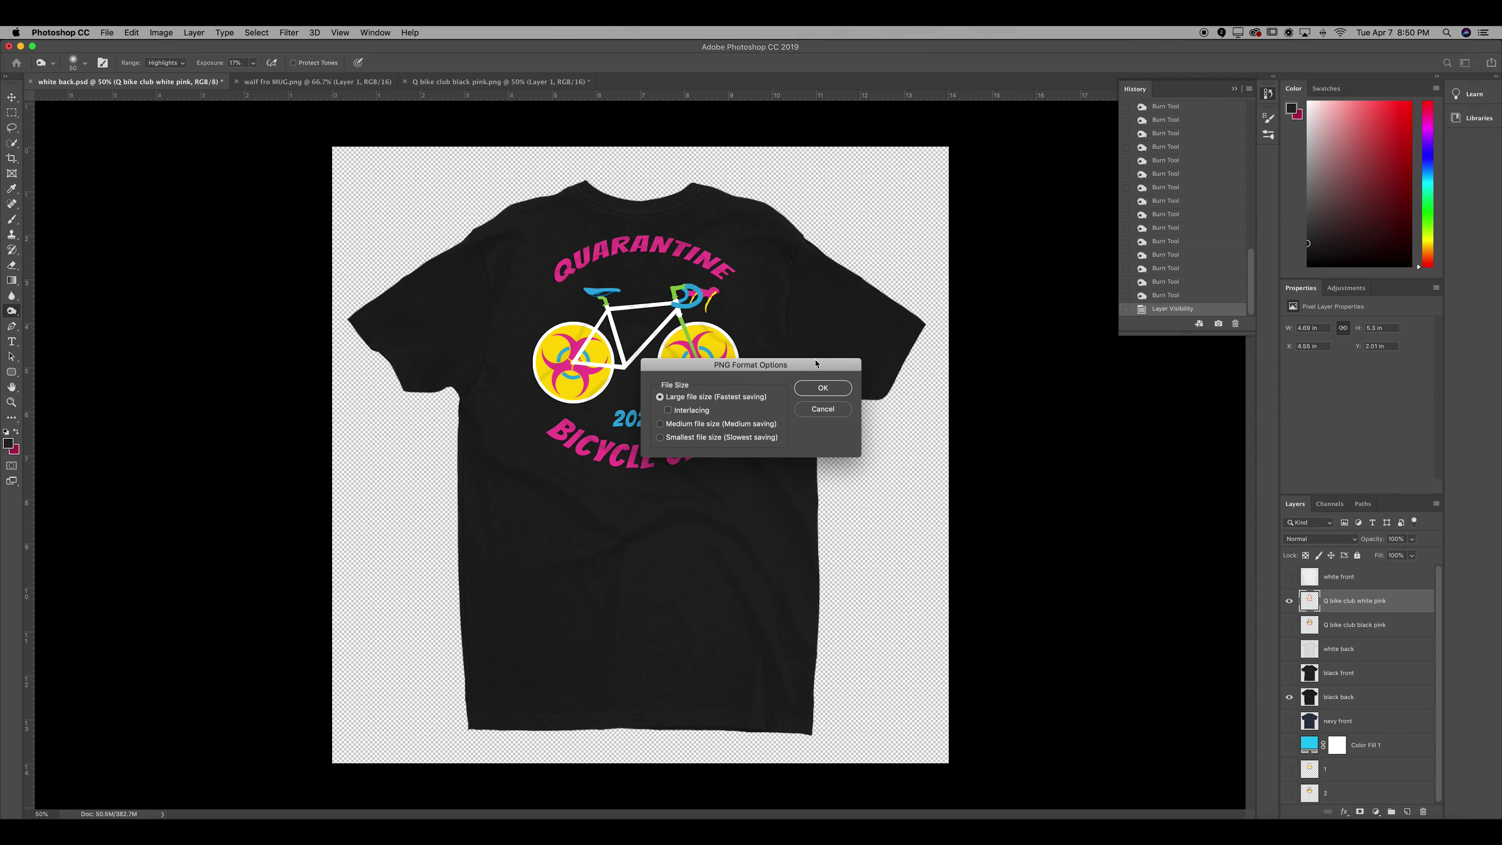
pyautogui.click(822, 391)
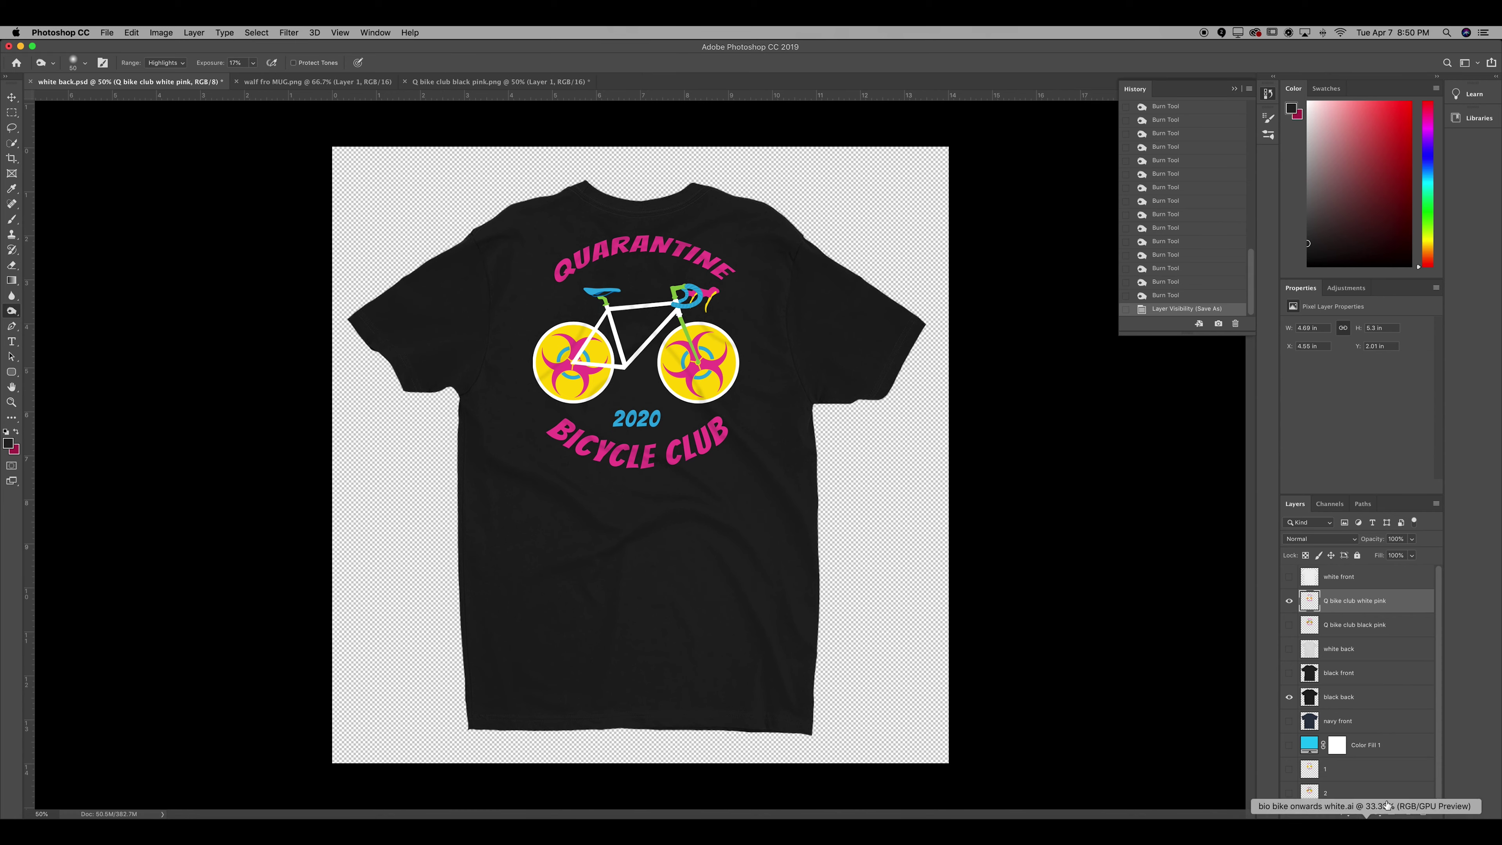
# Show the Color Fill 1 background again and save a quality 12 JPEG named black white bike to the Desktop
pyautogui.click(1289, 745)
pyautogui.press('super+shift+s')
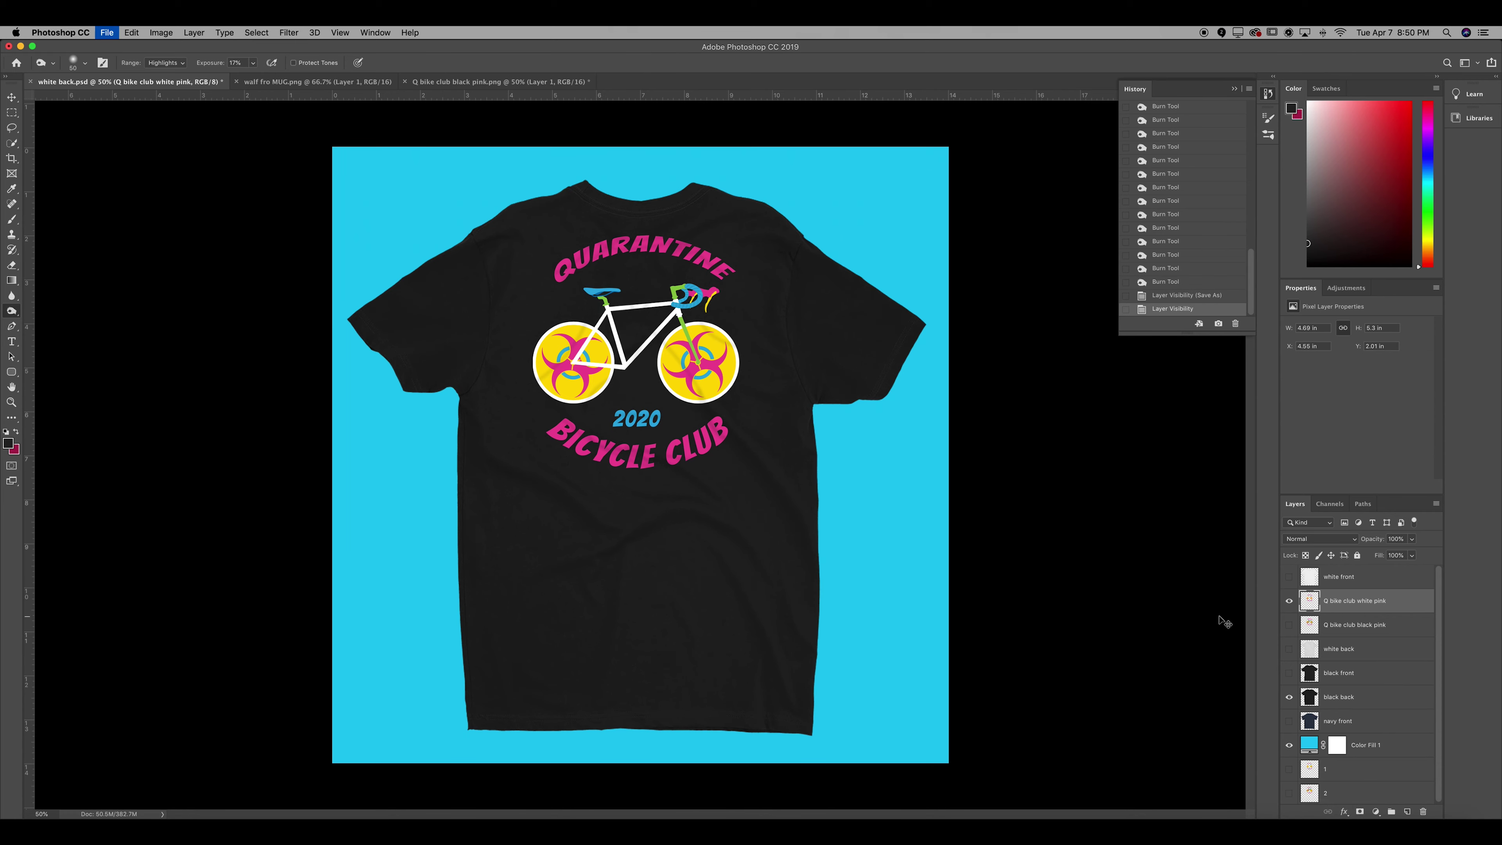
pyautogui.write('bla')
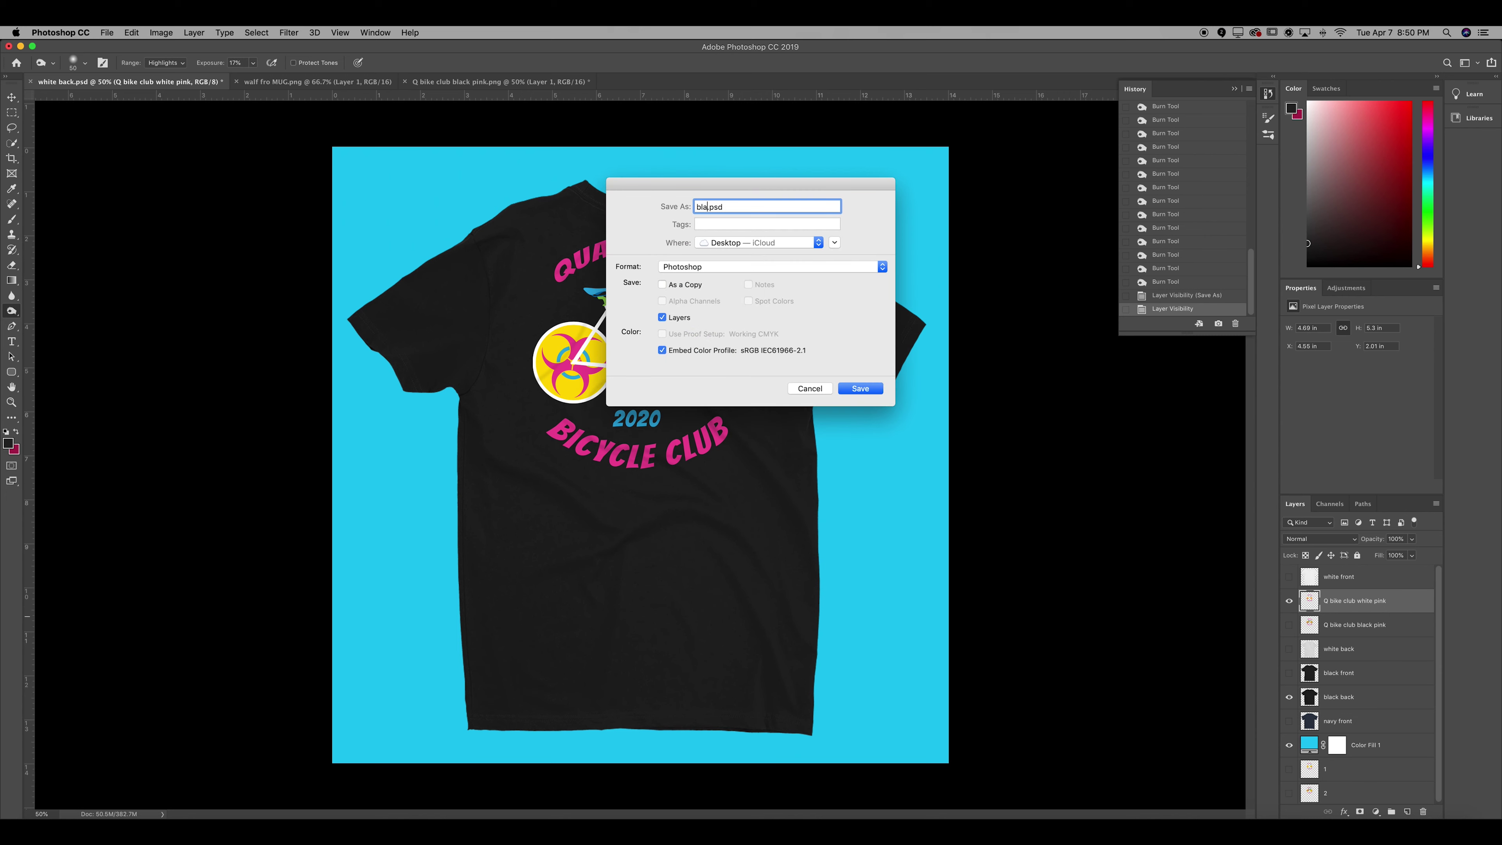
pyautogui.write('ck white bike')
pyautogui.click(882, 267)
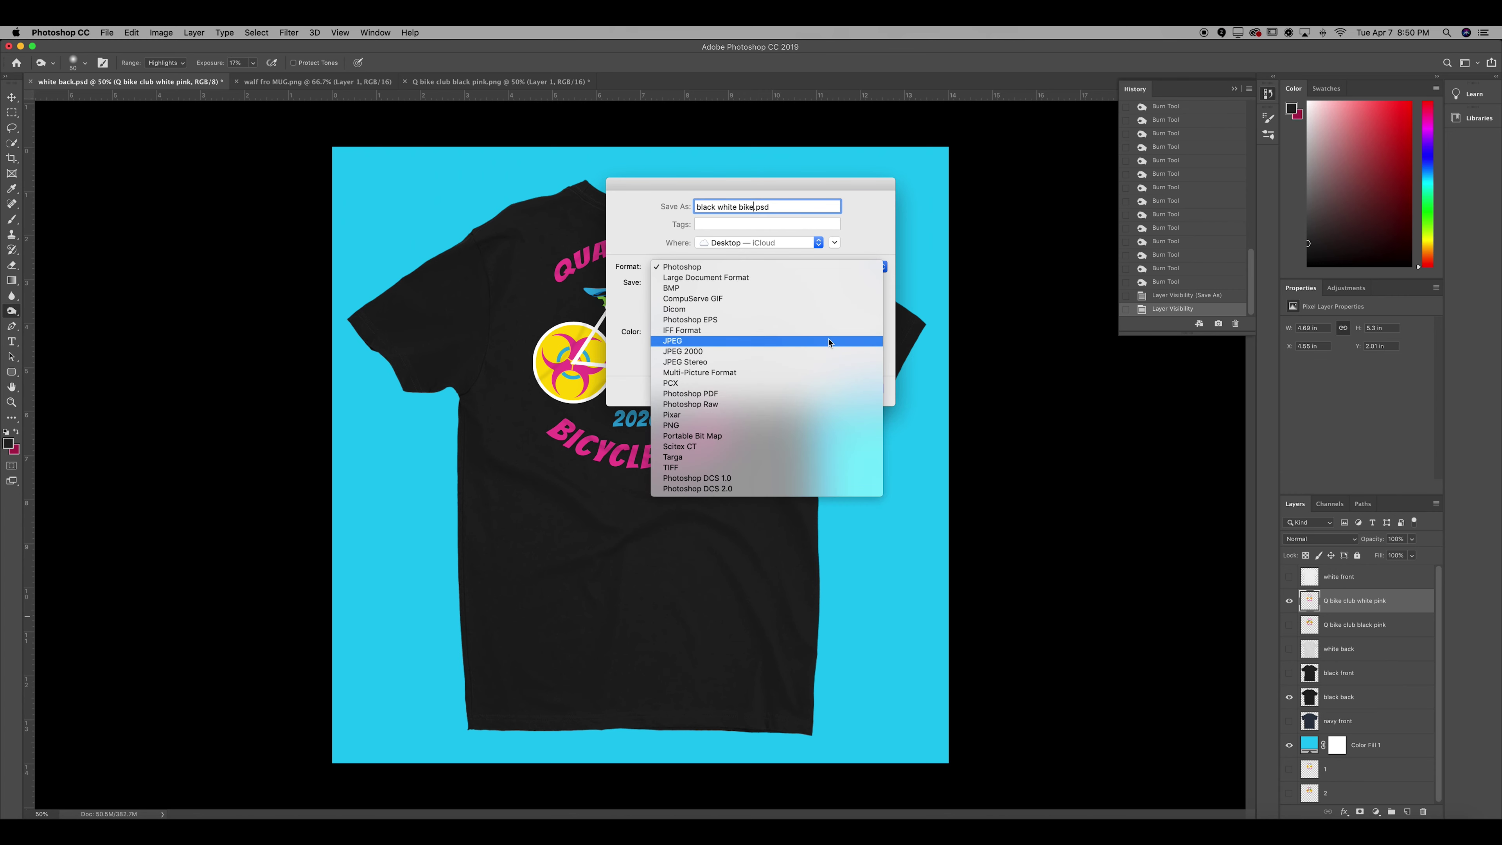
pyautogui.click(840, 344)
pyautogui.click(867, 389)
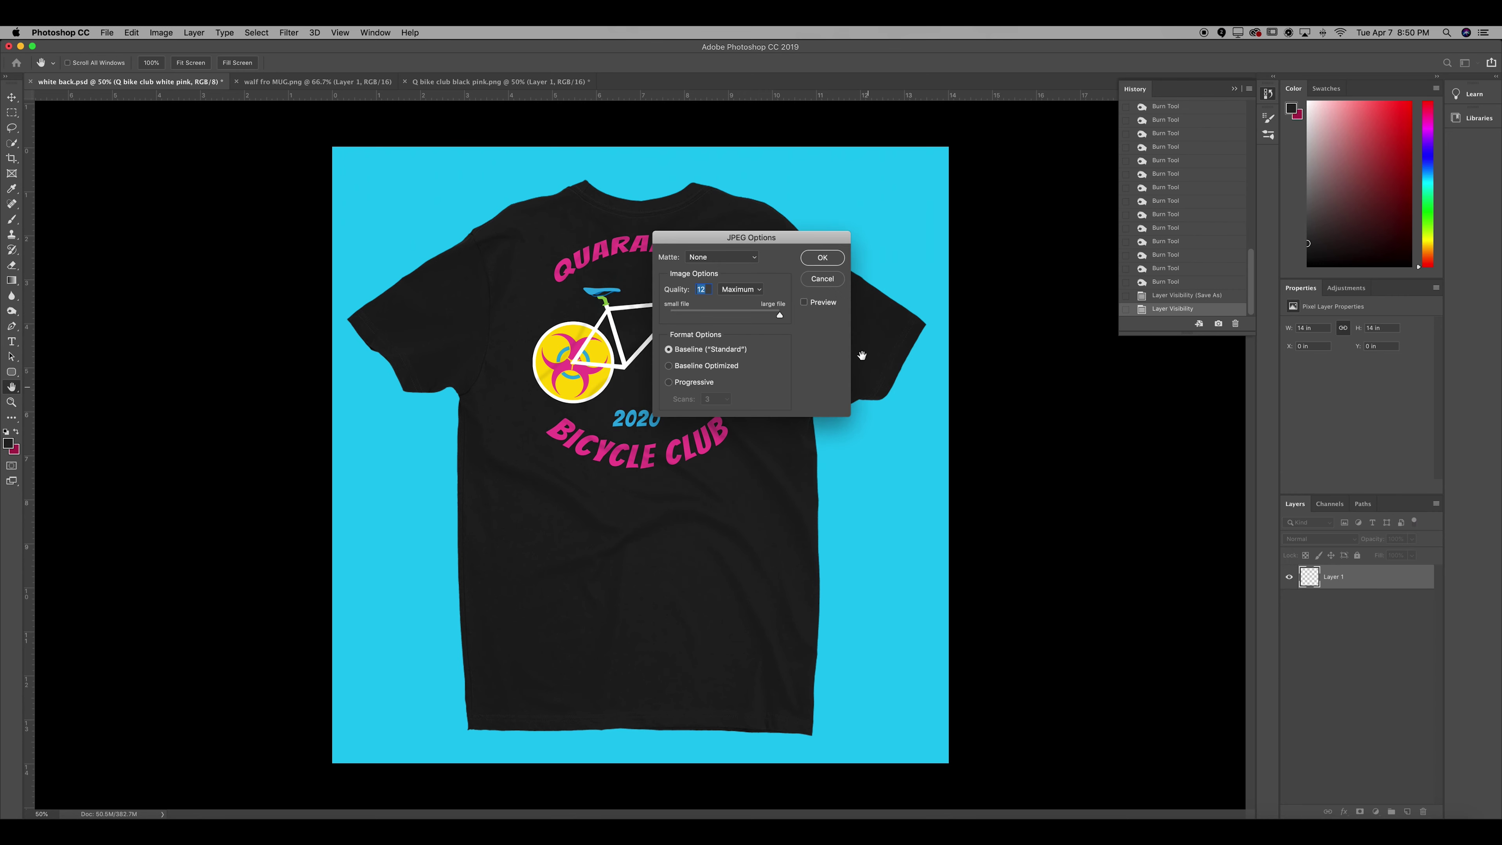
pyautogui.click(831, 263)
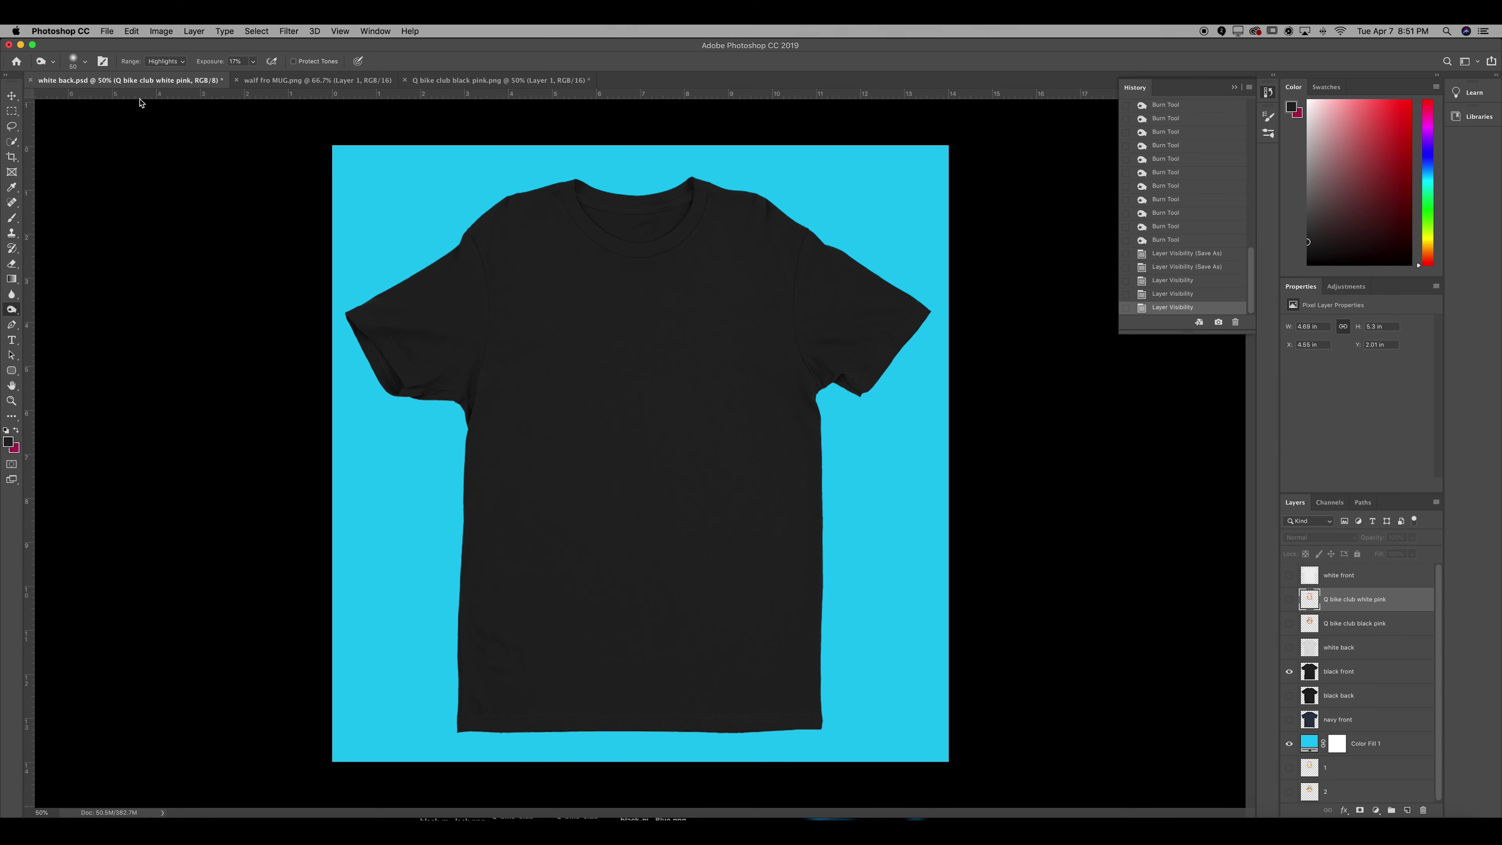
# Place 2020 walt black.png from the Desktop's these folder as a linked image over the black shirt front
pyautogui.click(106, 31)
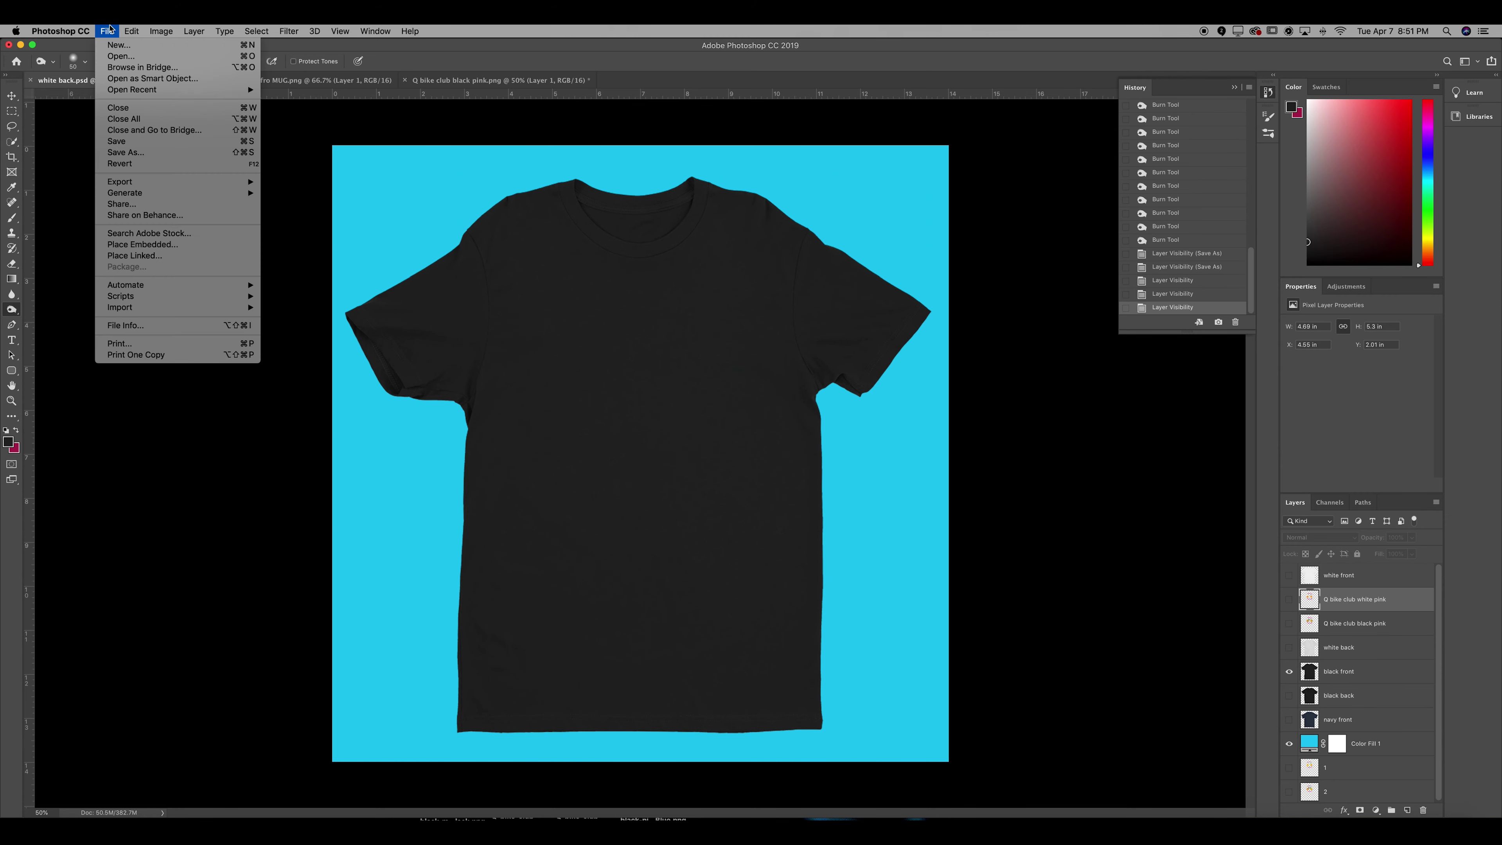
pyautogui.click(169, 255)
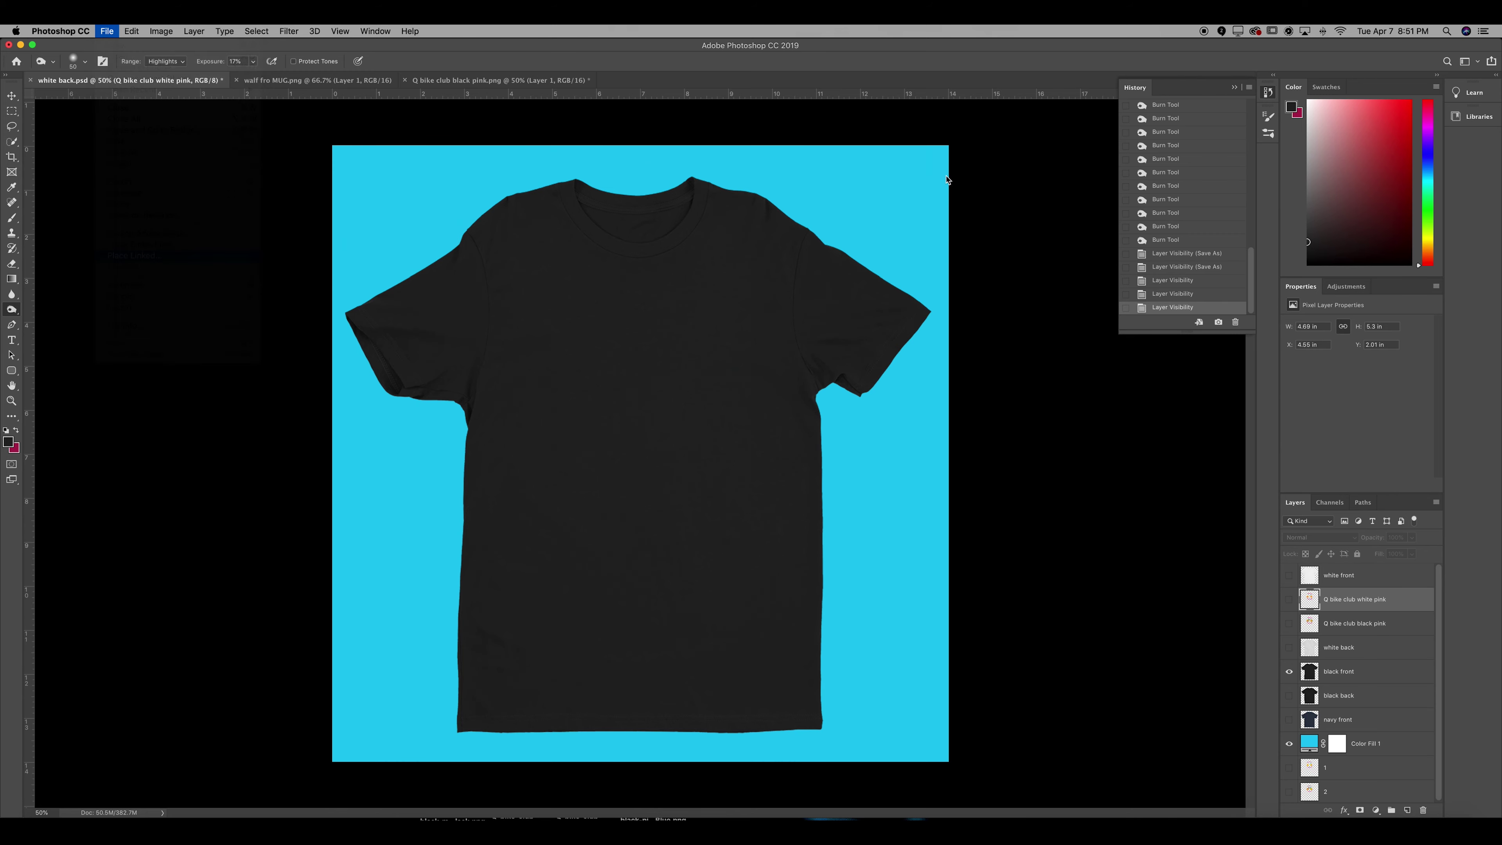
pyautogui.scroll(-2, 928, 288)
pyautogui.scroll(2, 976, 296)
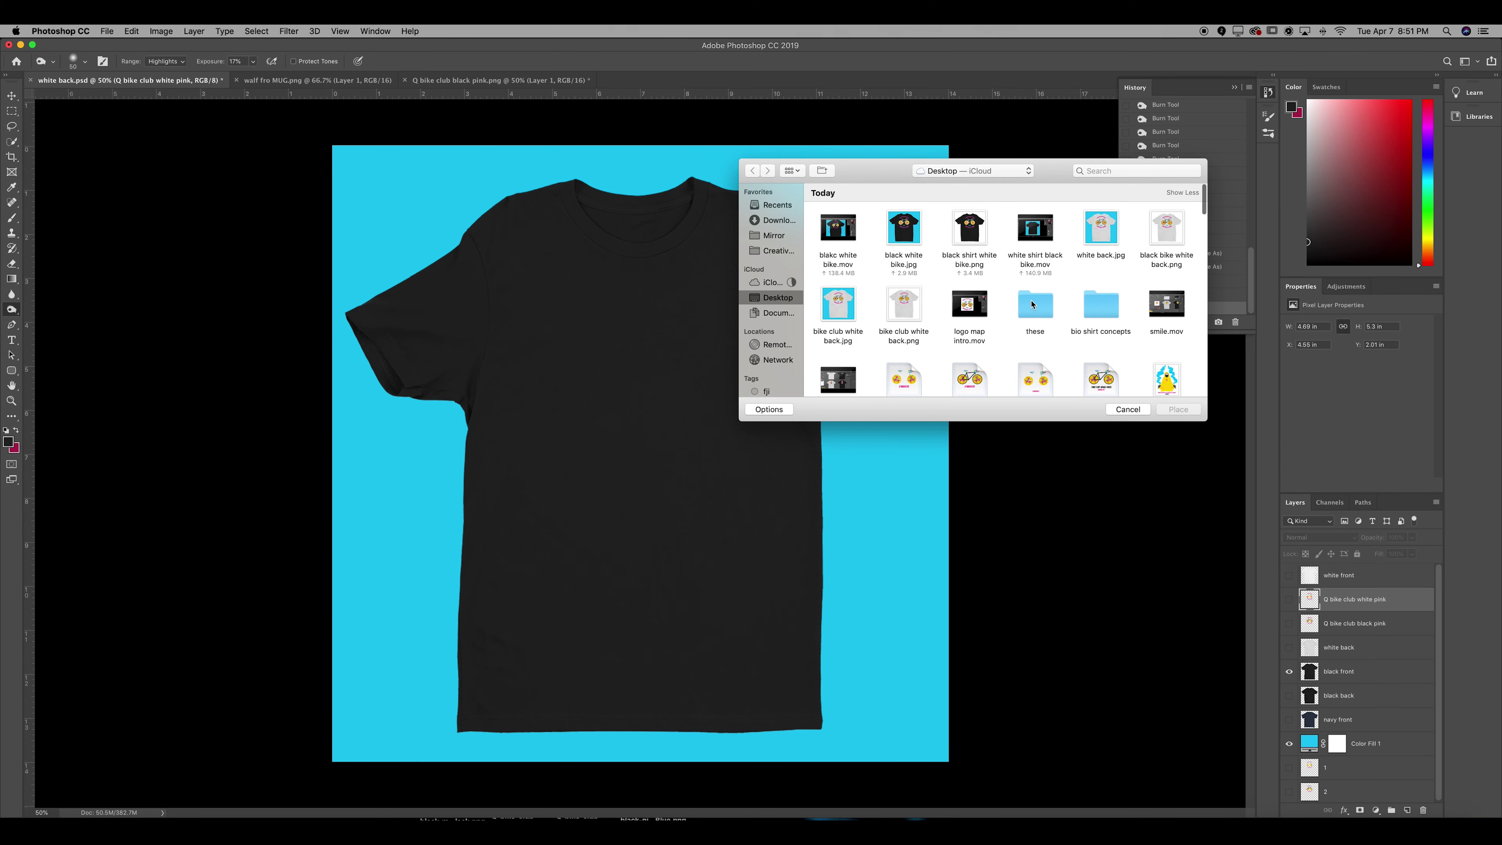
pyautogui.doubleClick(1037, 306)
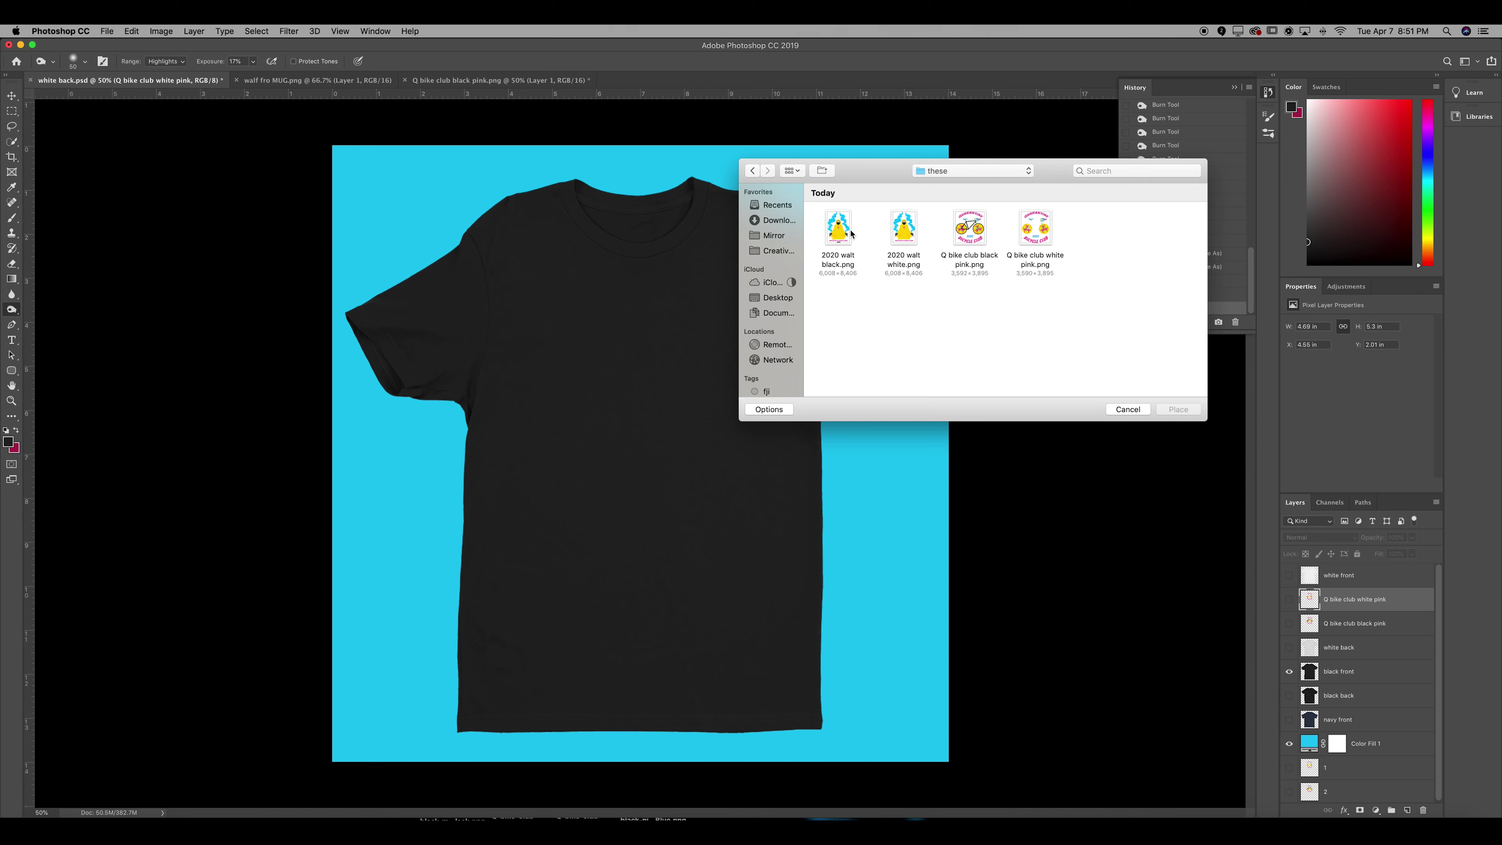
pyautogui.doubleClick(838, 229)
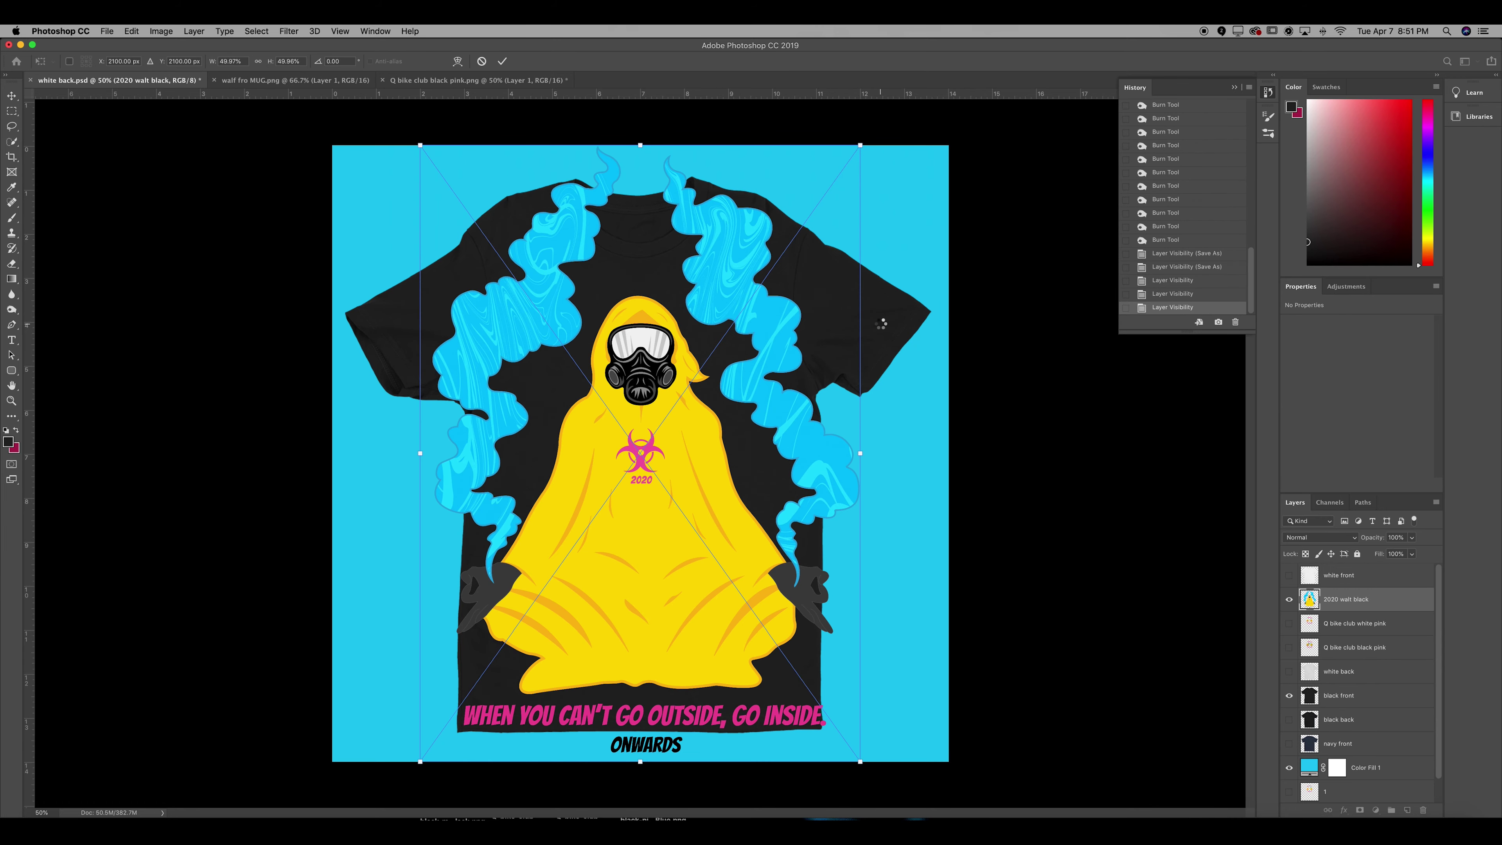
pyautogui.click(107, 31)
pyautogui.press('Return')
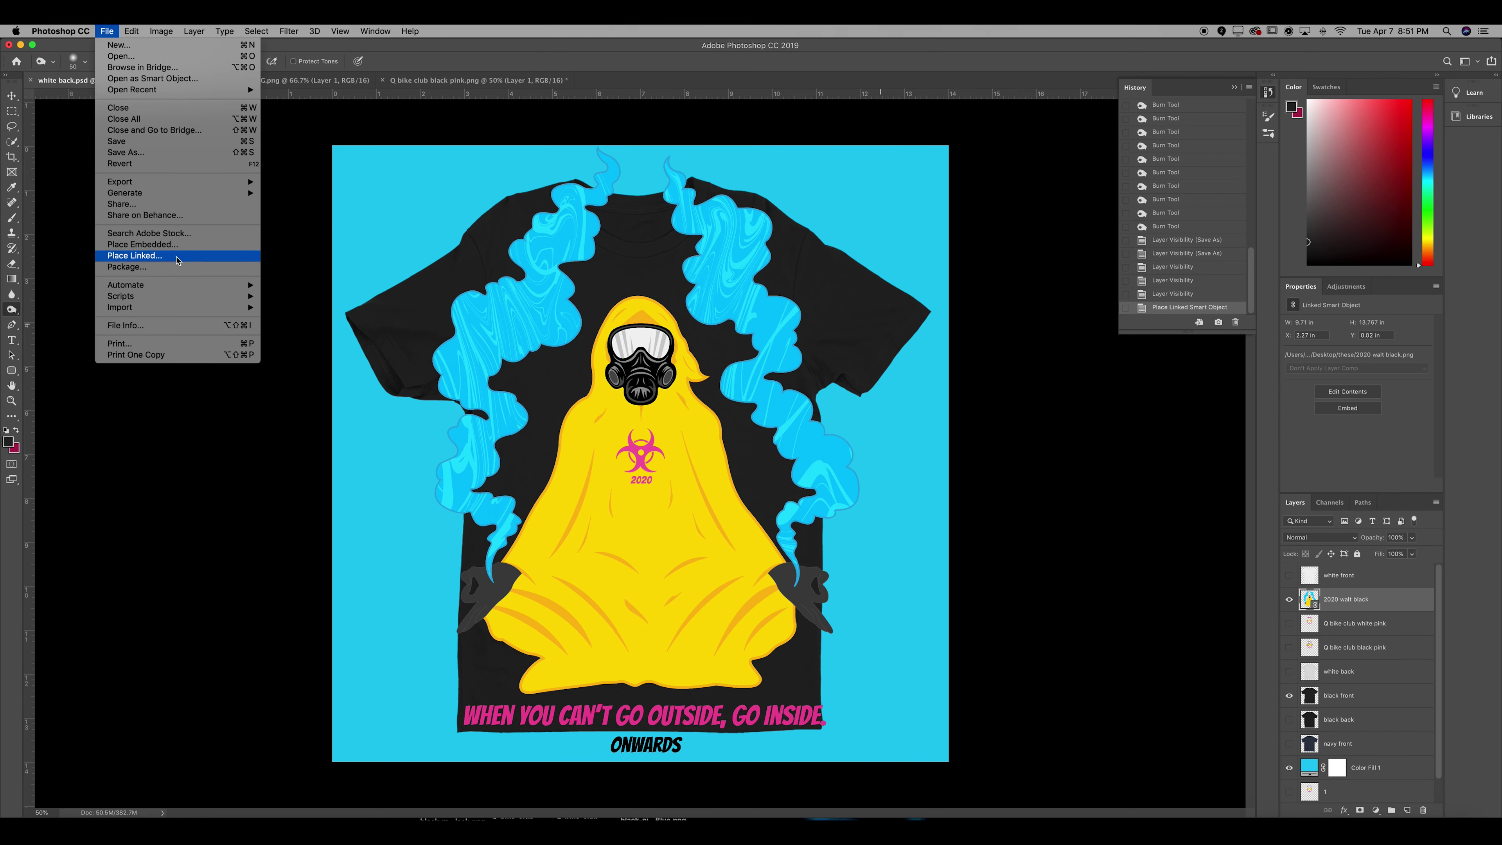
# Place 2020 walt white.png from the these folder as a second linked image over the black shirt front
pyautogui.click(137, 255)
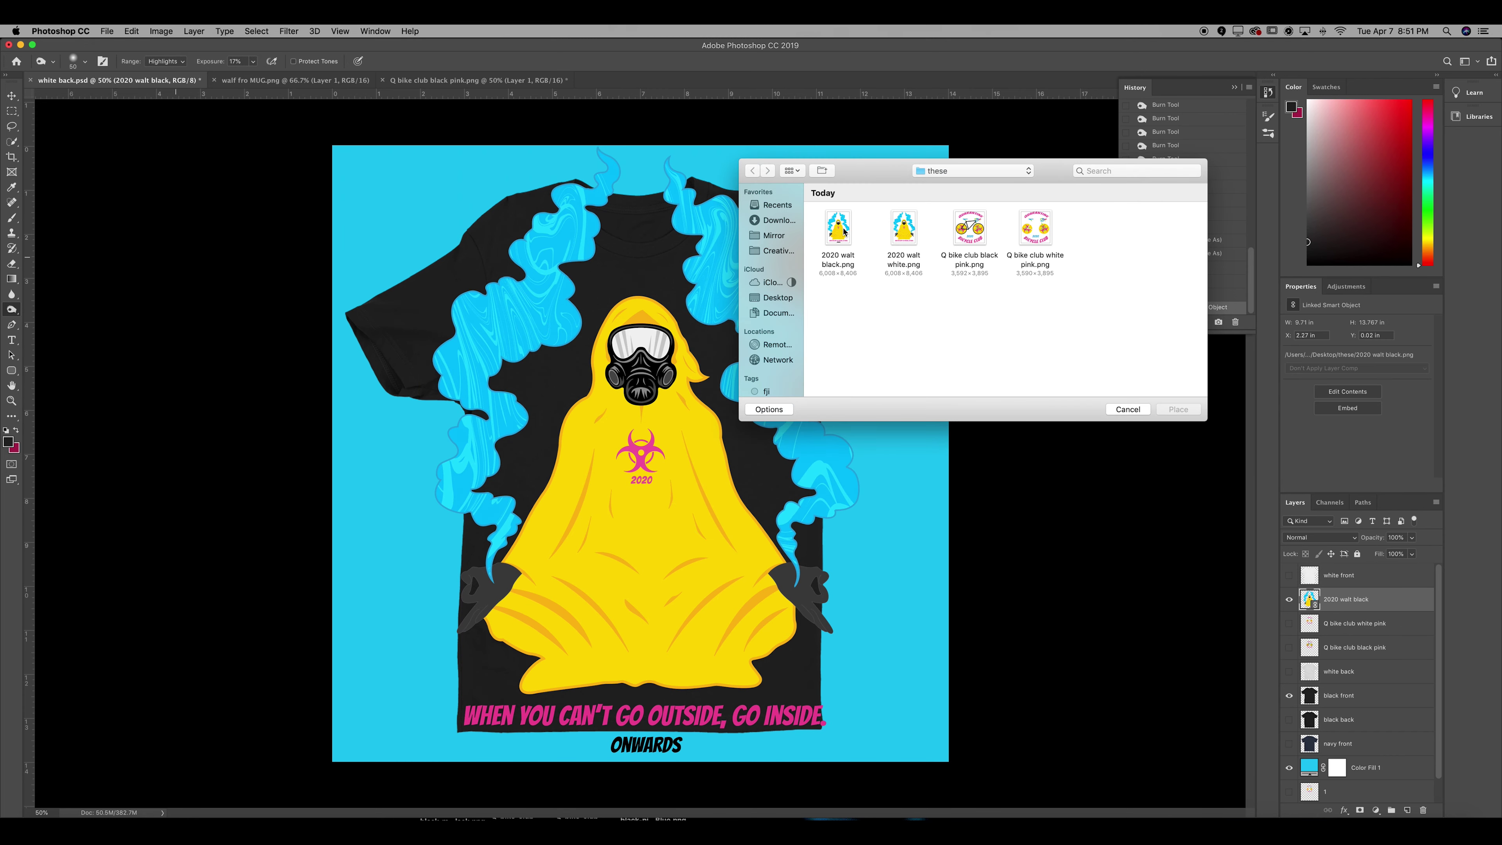
pyautogui.doubleClick(904, 230)
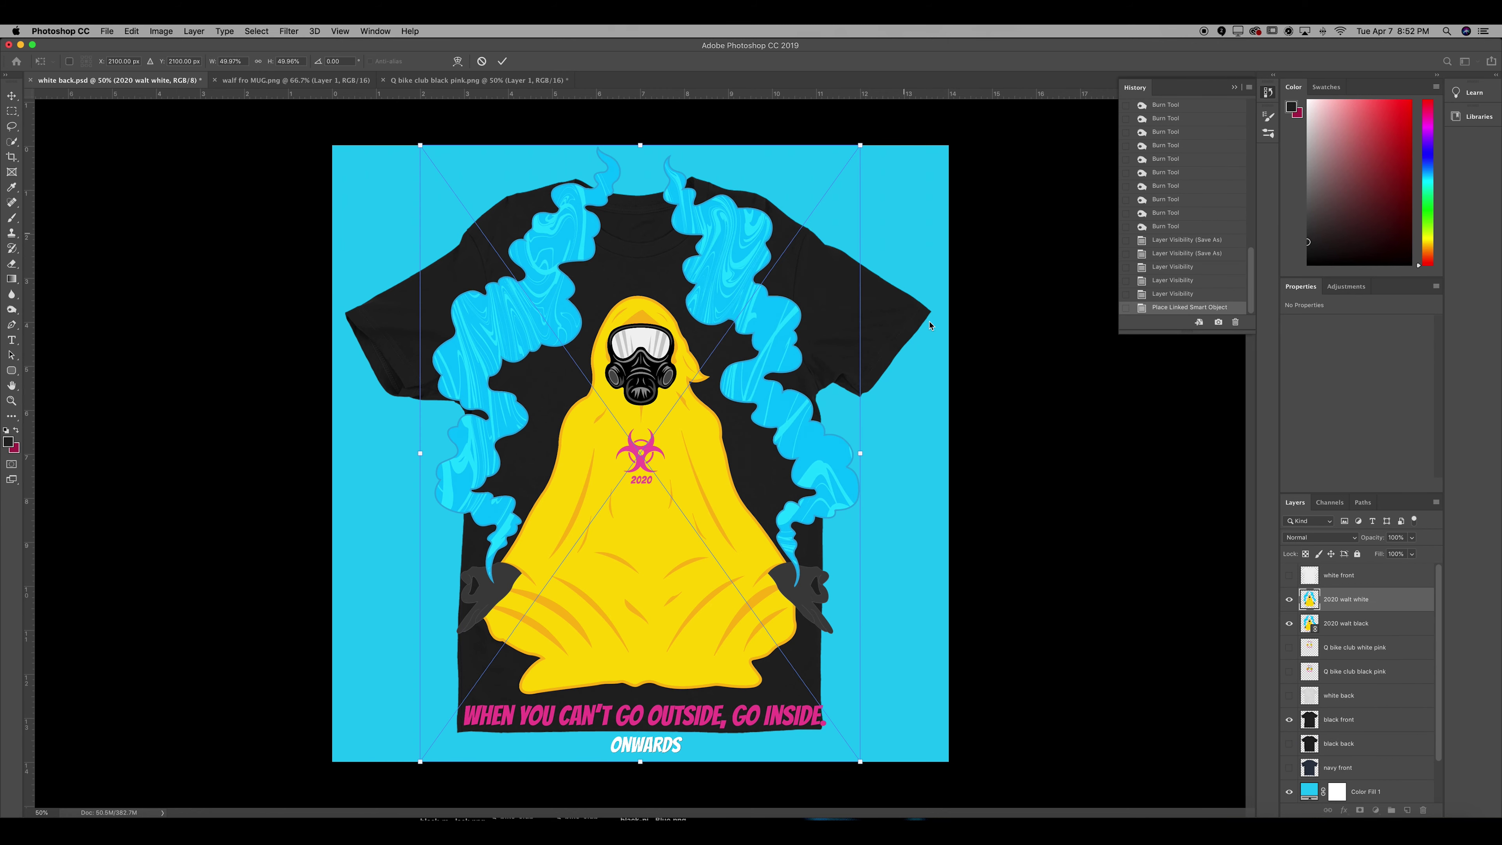
pyautogui.press('Return')
# Rasterize the 2020 walt white and 2020 walt black layers
pyautogui.rightClick(1344, 598)
pyautogui.click(1275, 515)
pyautogui.rightClick(1380, 624)
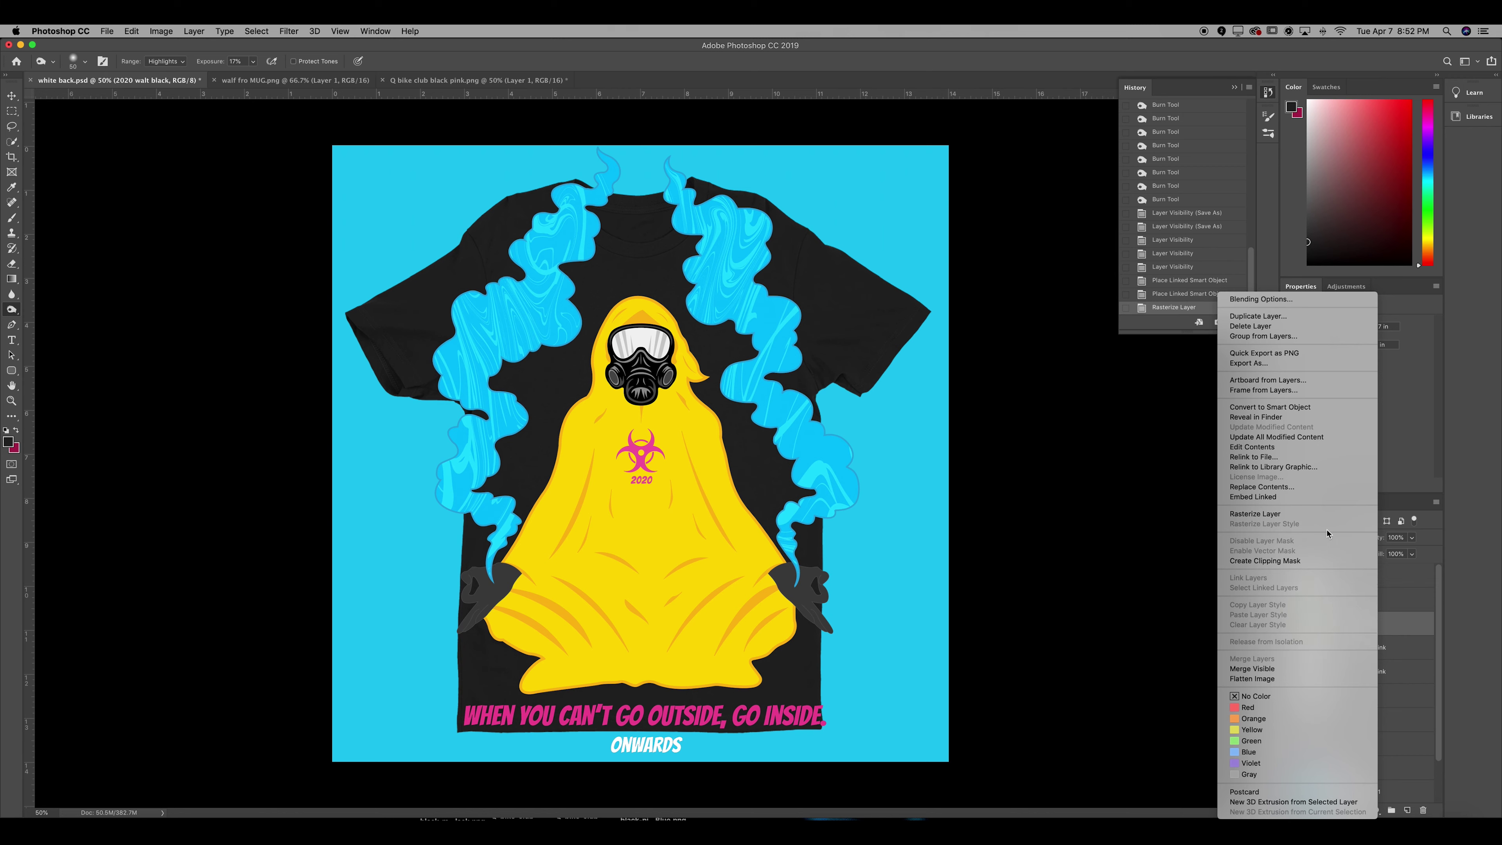
pyautogui.click(1321, 514)
# Scale both 2020 walt layers together to 34% and center them on the chest of the black shirt front
pyautogui.keyDown('shift'); pyautogui.click(1363, 602); pyautogui.keyUp('shift')
pyautogui.press('super+t')
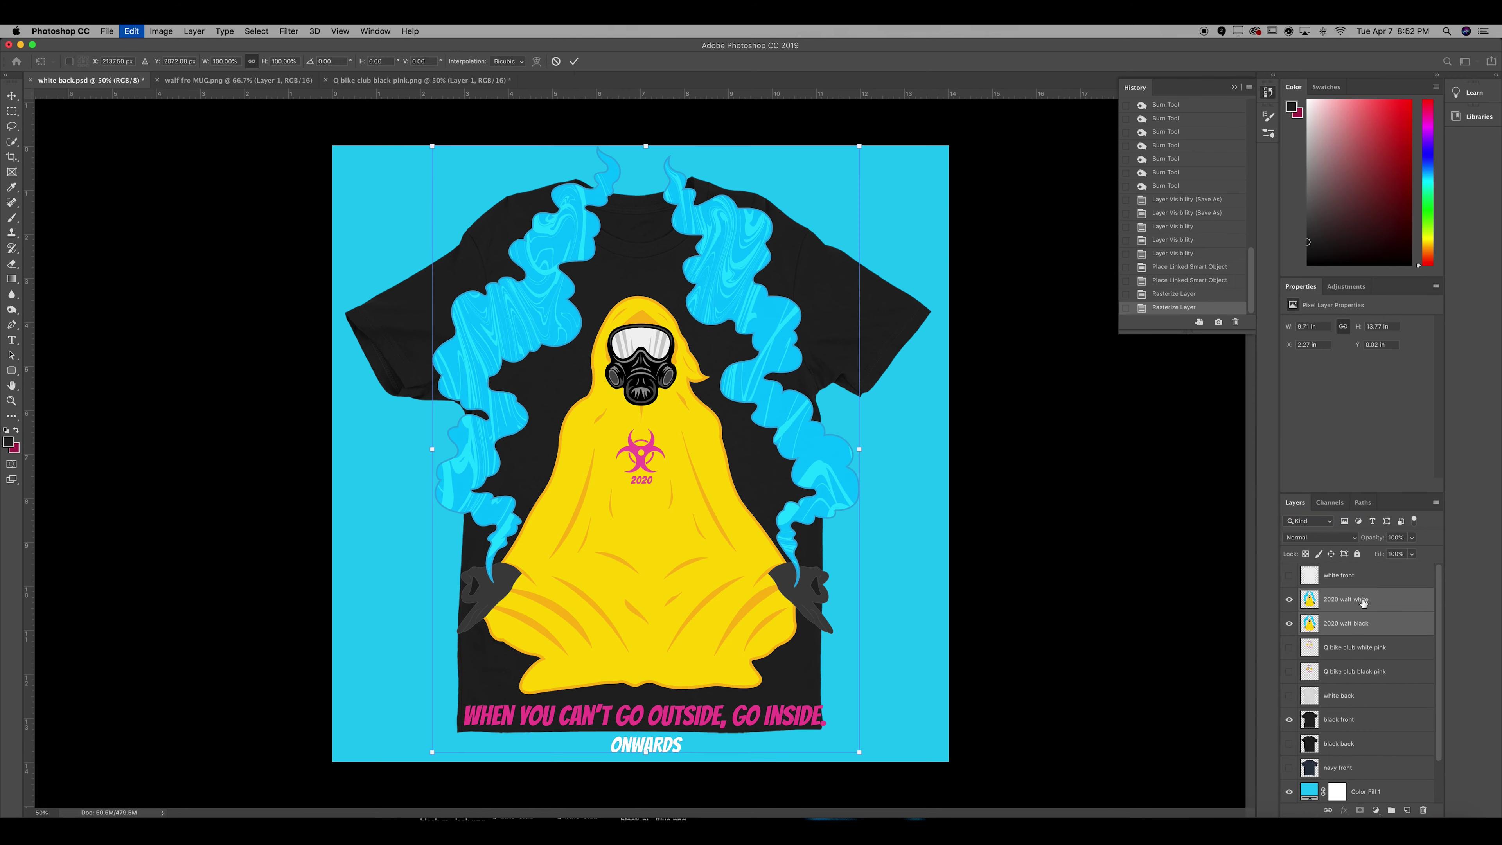
pyautogui.moveTo(827, 180); pyautogui.dragTo(677, 381)
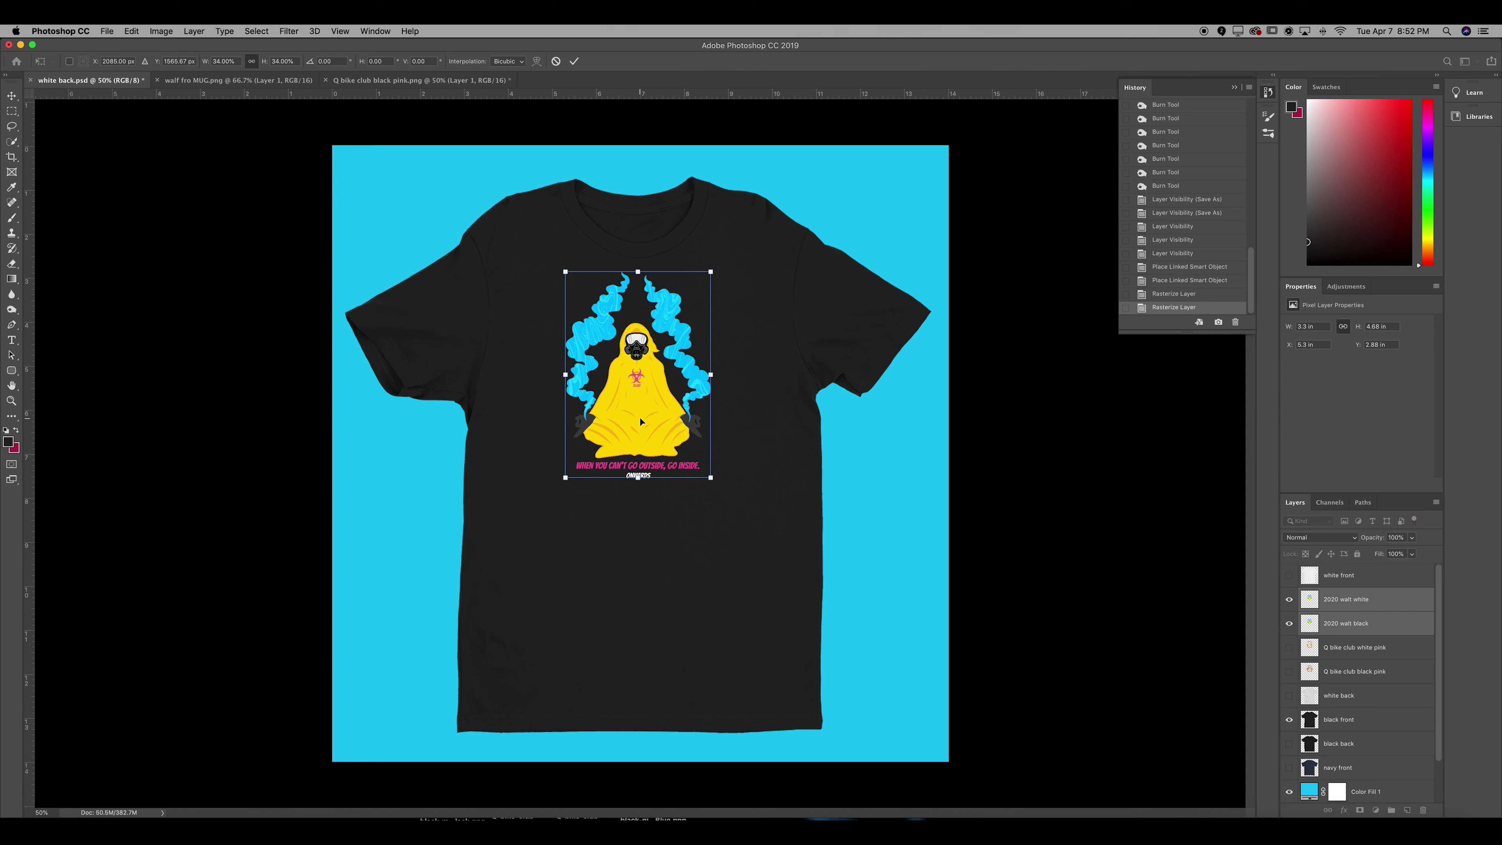
pyautogui.moveTo(639, 417); pyautogui.dragTo(640, 417)
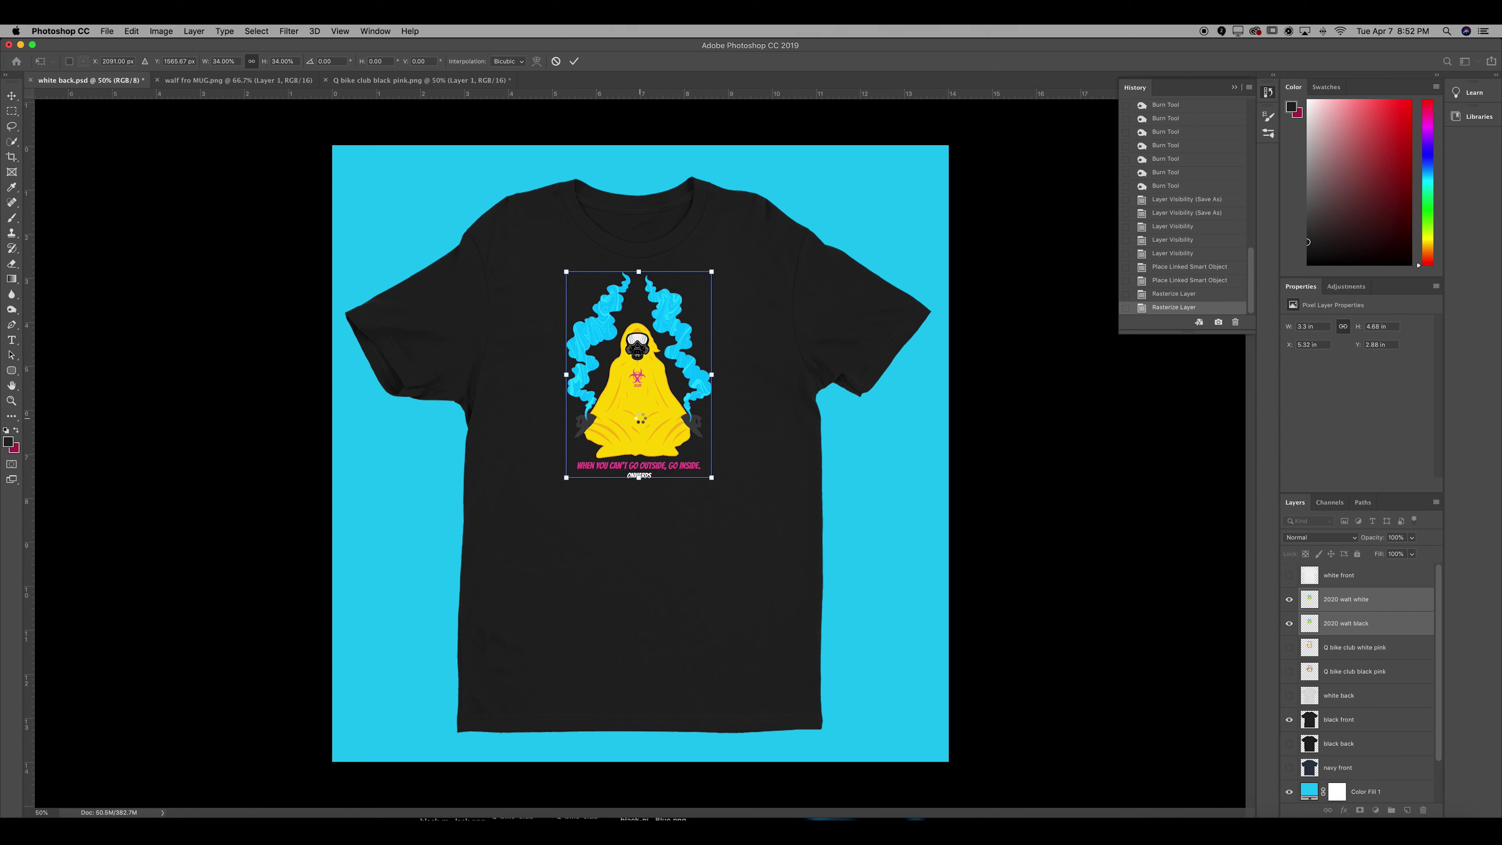
pyautogui.press('Return')
# Hide the 2020 walt black layer and keep the 2020 walt white layer visible on the black shirt
pyautogui.click(1290, 599)
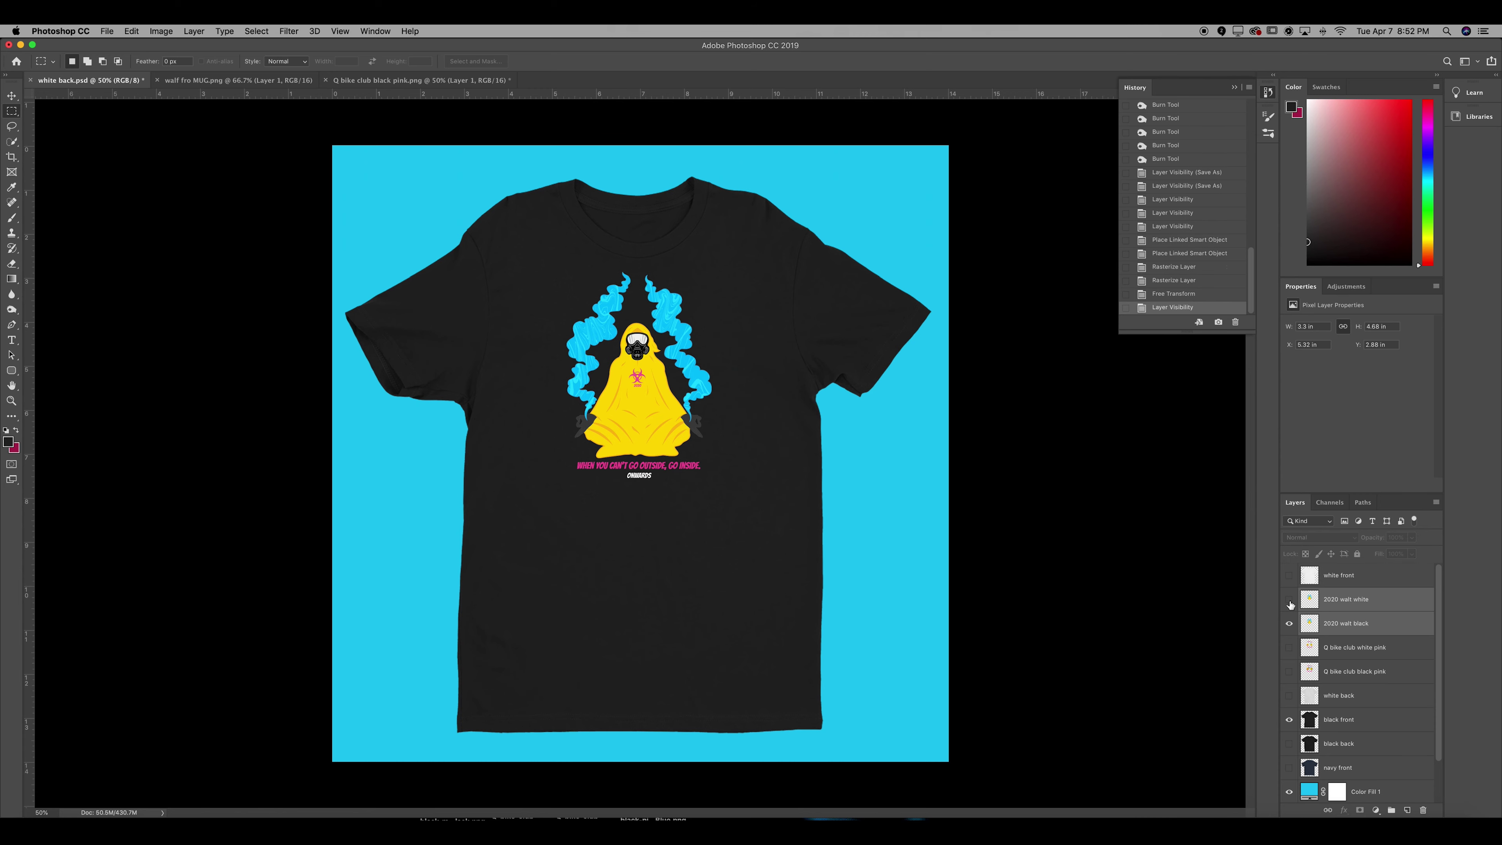
pyautogui.click(1289, 623)
pyautogui.click(1290, 599)
# Activate the Burn tool and make 2020 walt white the only selected layer
pyautogui.press('super+plus')
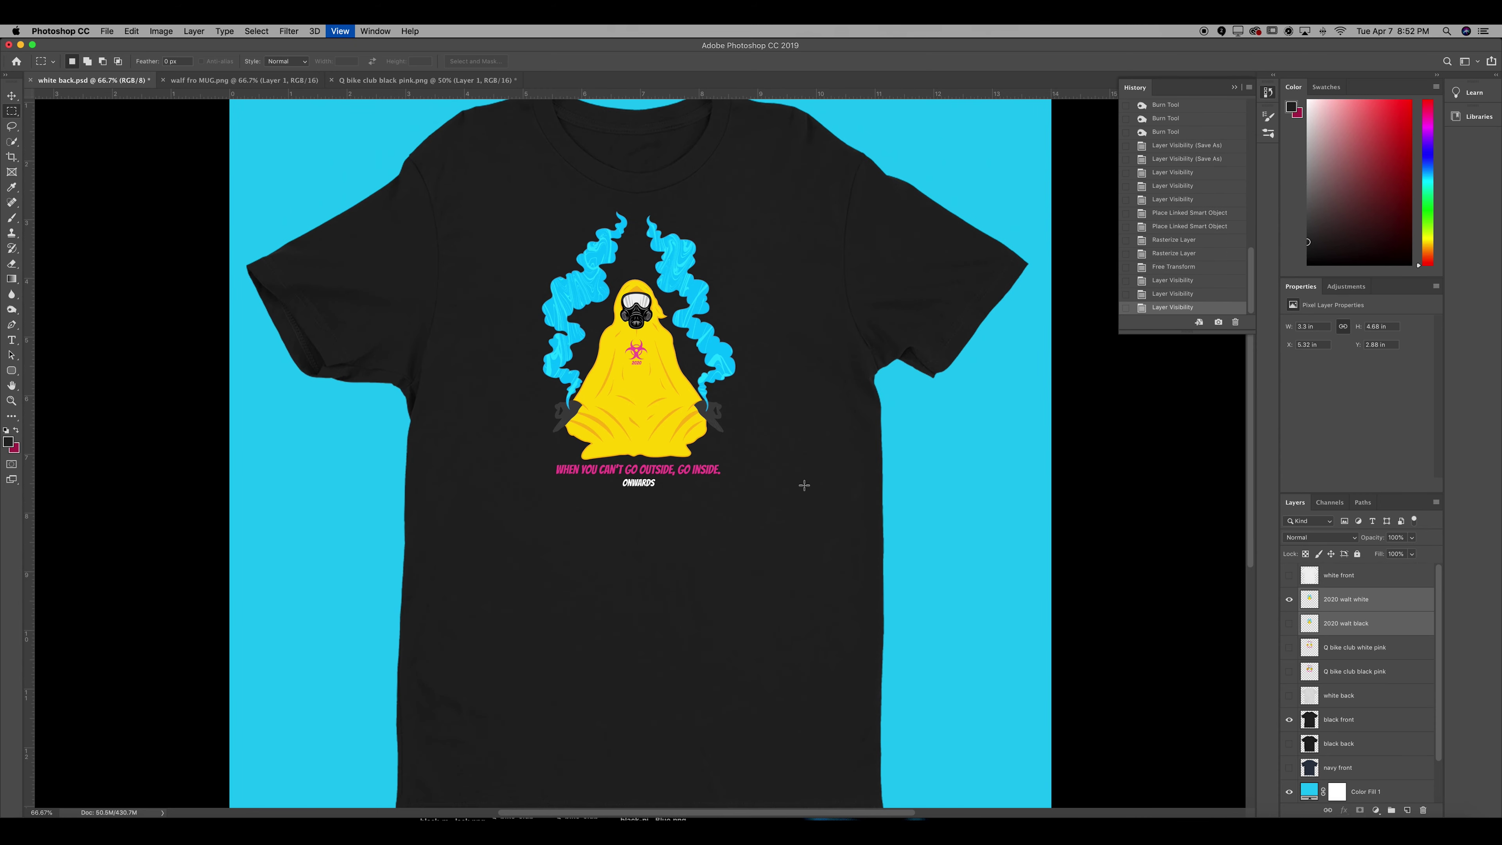
pyautogui.press('super+plus')
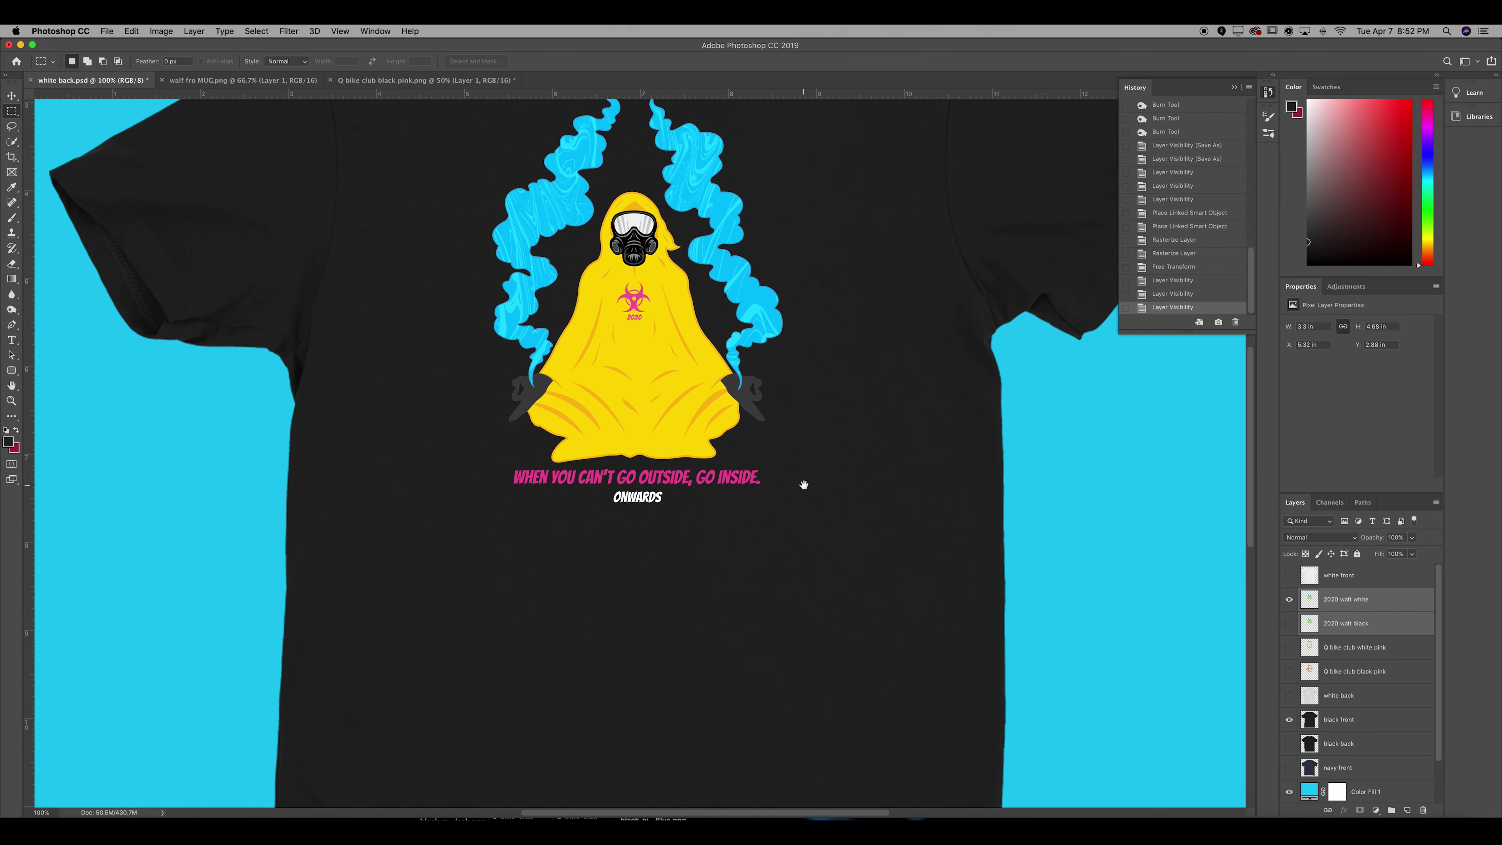
pyautogui.scroll(4, 804, 485)
pyautogui.click(11, 203)
pyautogui.click(13, 293)
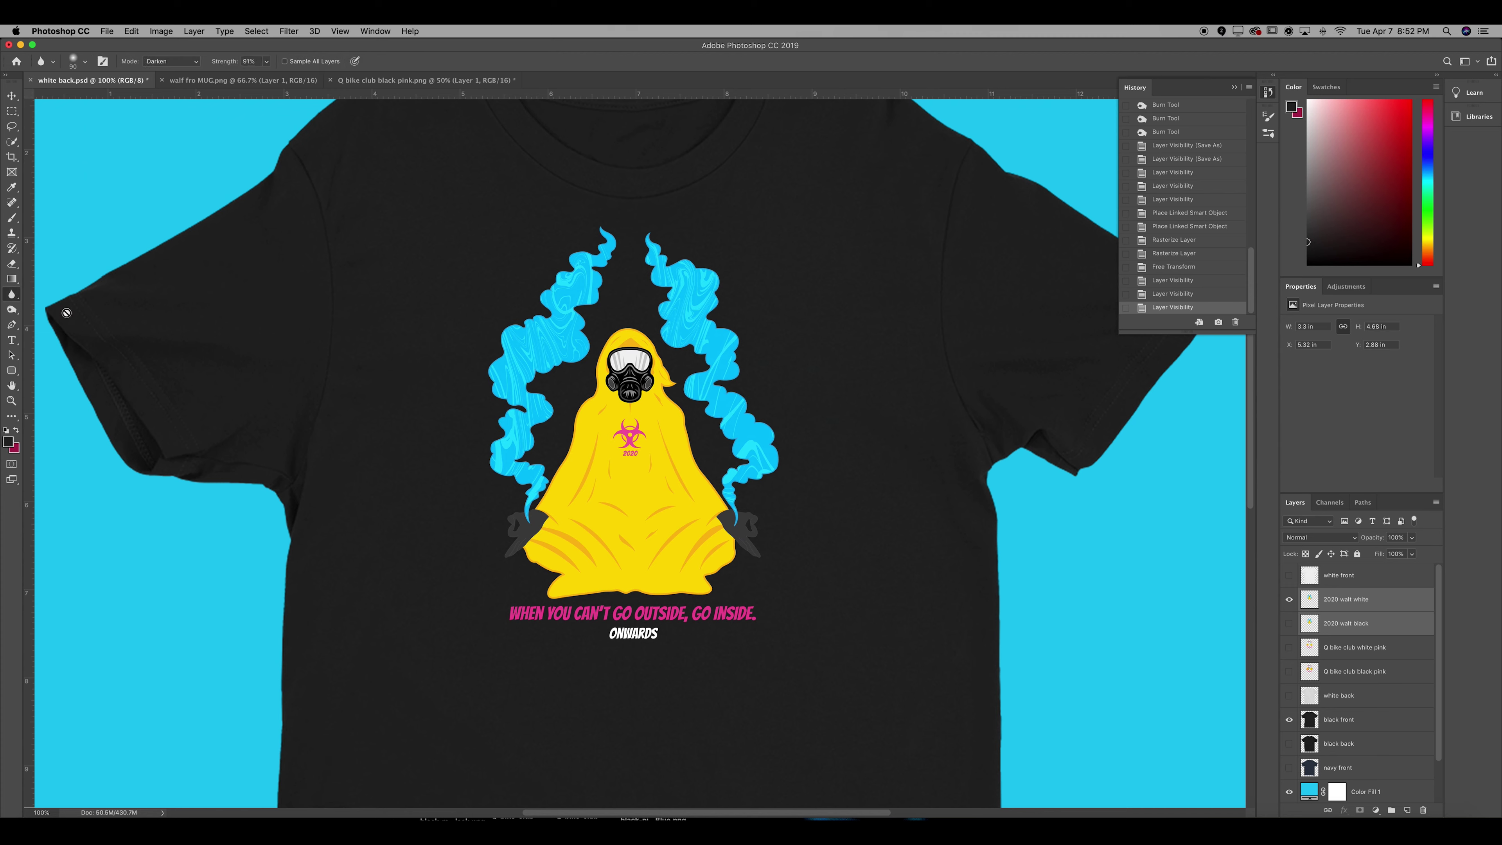
pyautogui.click(12, 310)
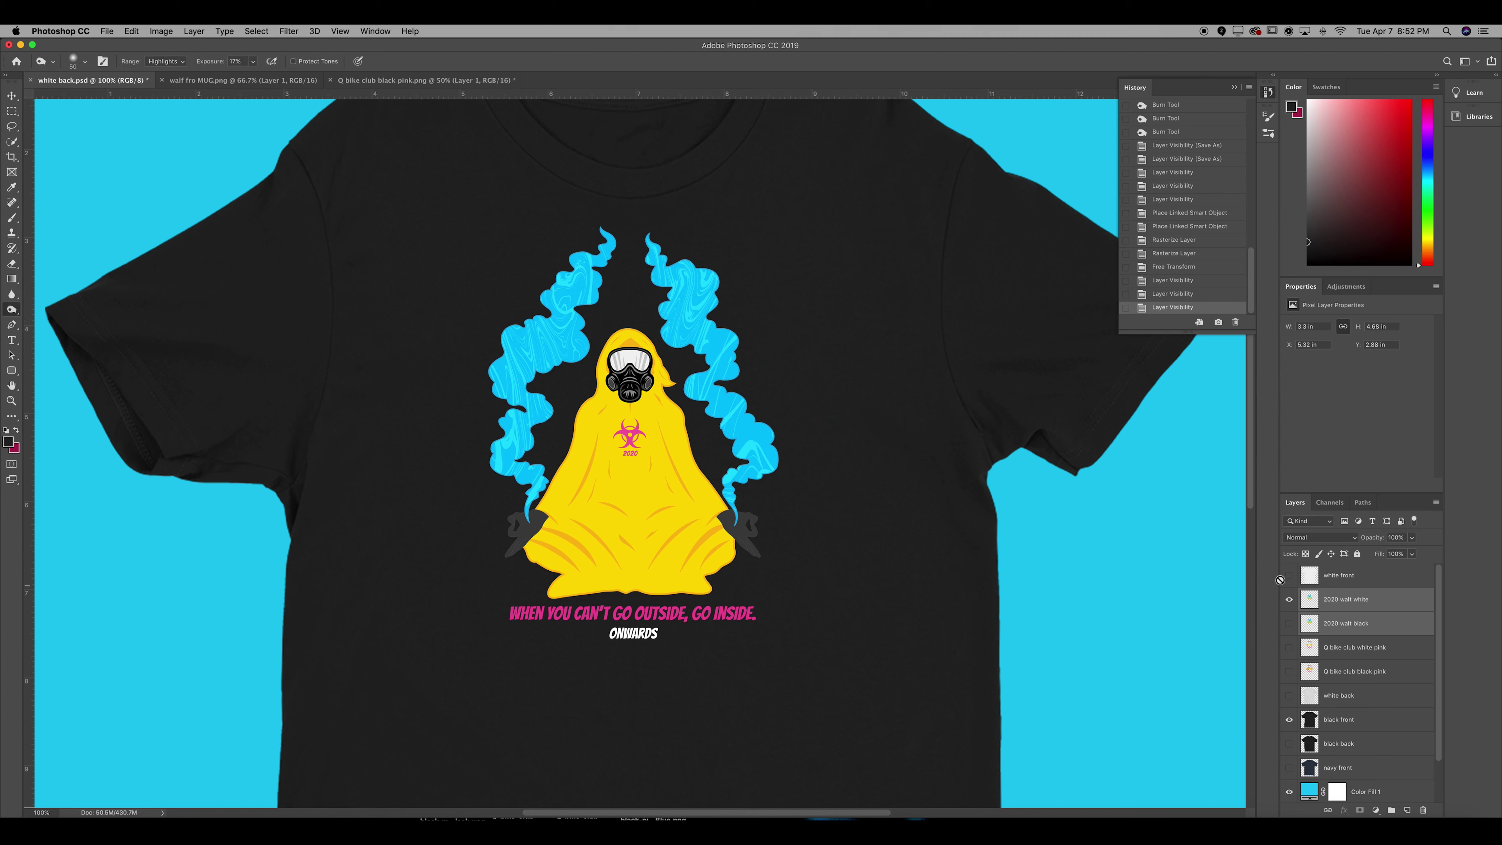
pyautogui.click(1339, 605)
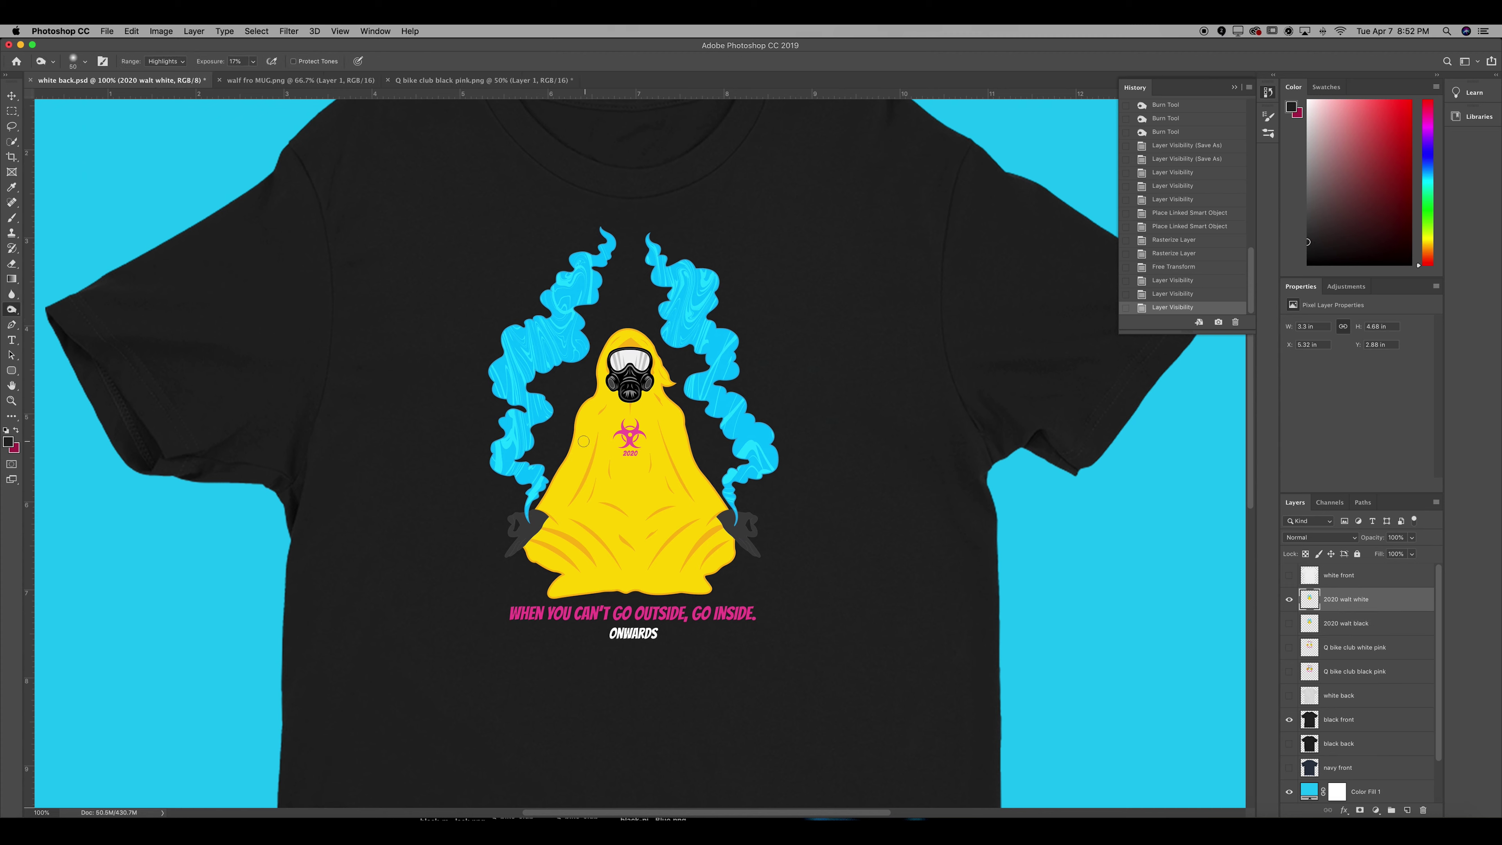
# Try a burned fold shadow down the yellow robe with a smaller brush, compare it, and undo the stroke
pyautogui.press('[')
pyautogui.scroll(1, 641, 574)
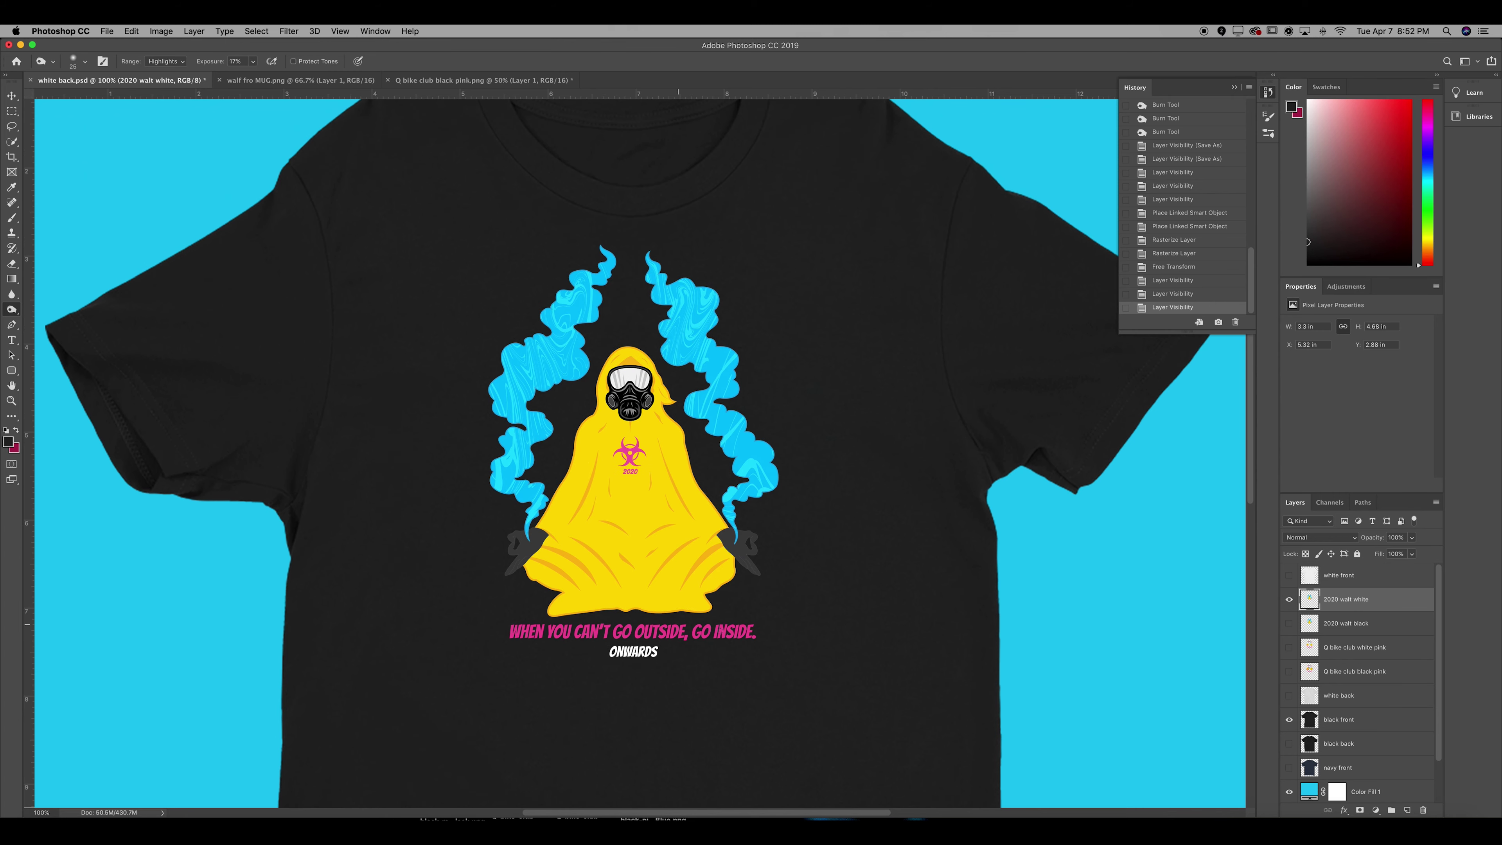
pyautogui.click(707, 397)
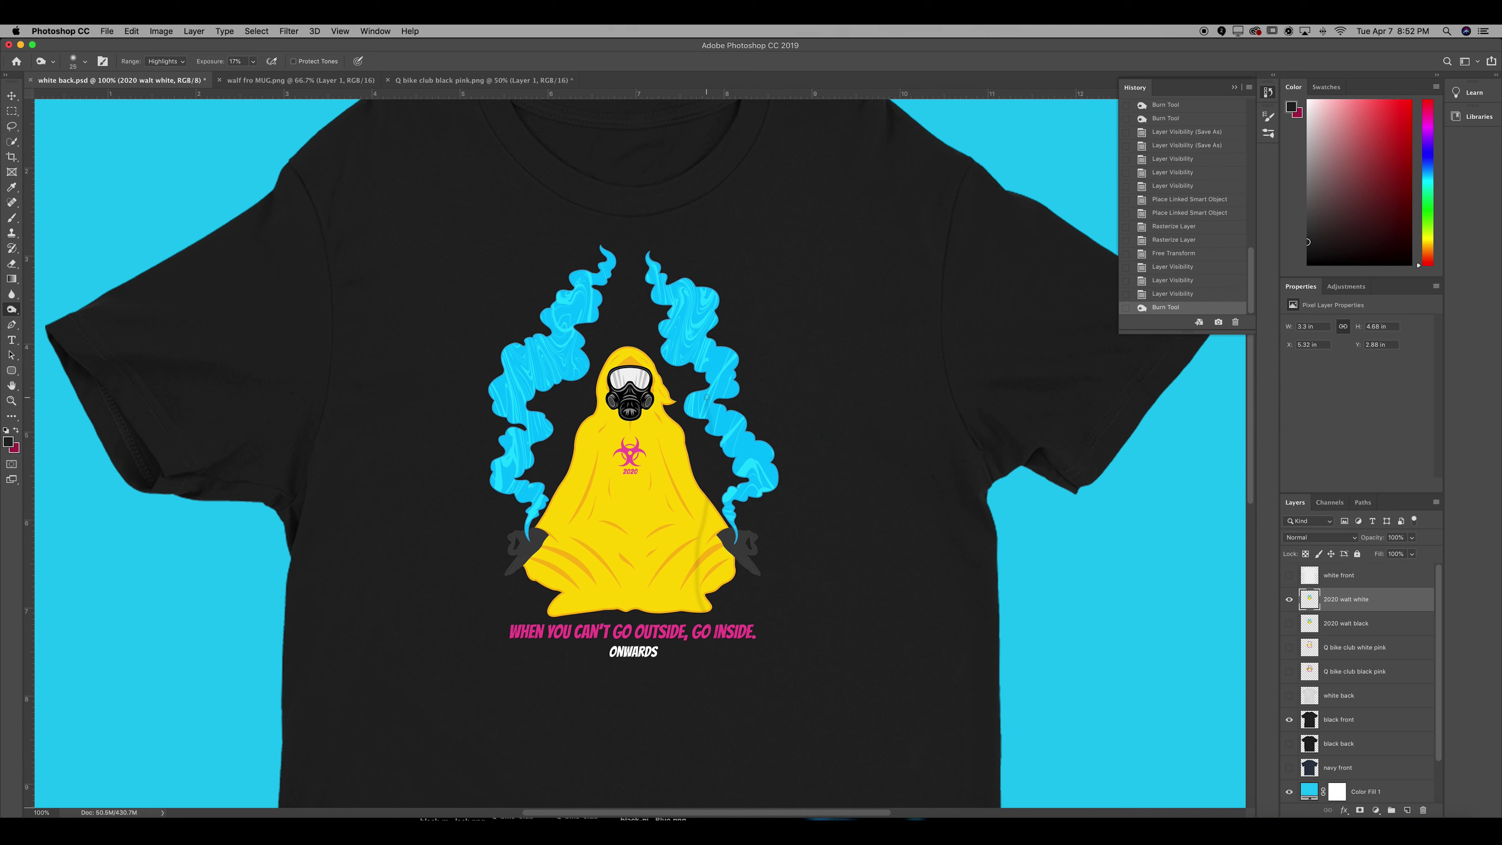
pyautogui.press('super+z')
pyautogui.press('shift+super+z')
pyautogui.press('super+z')
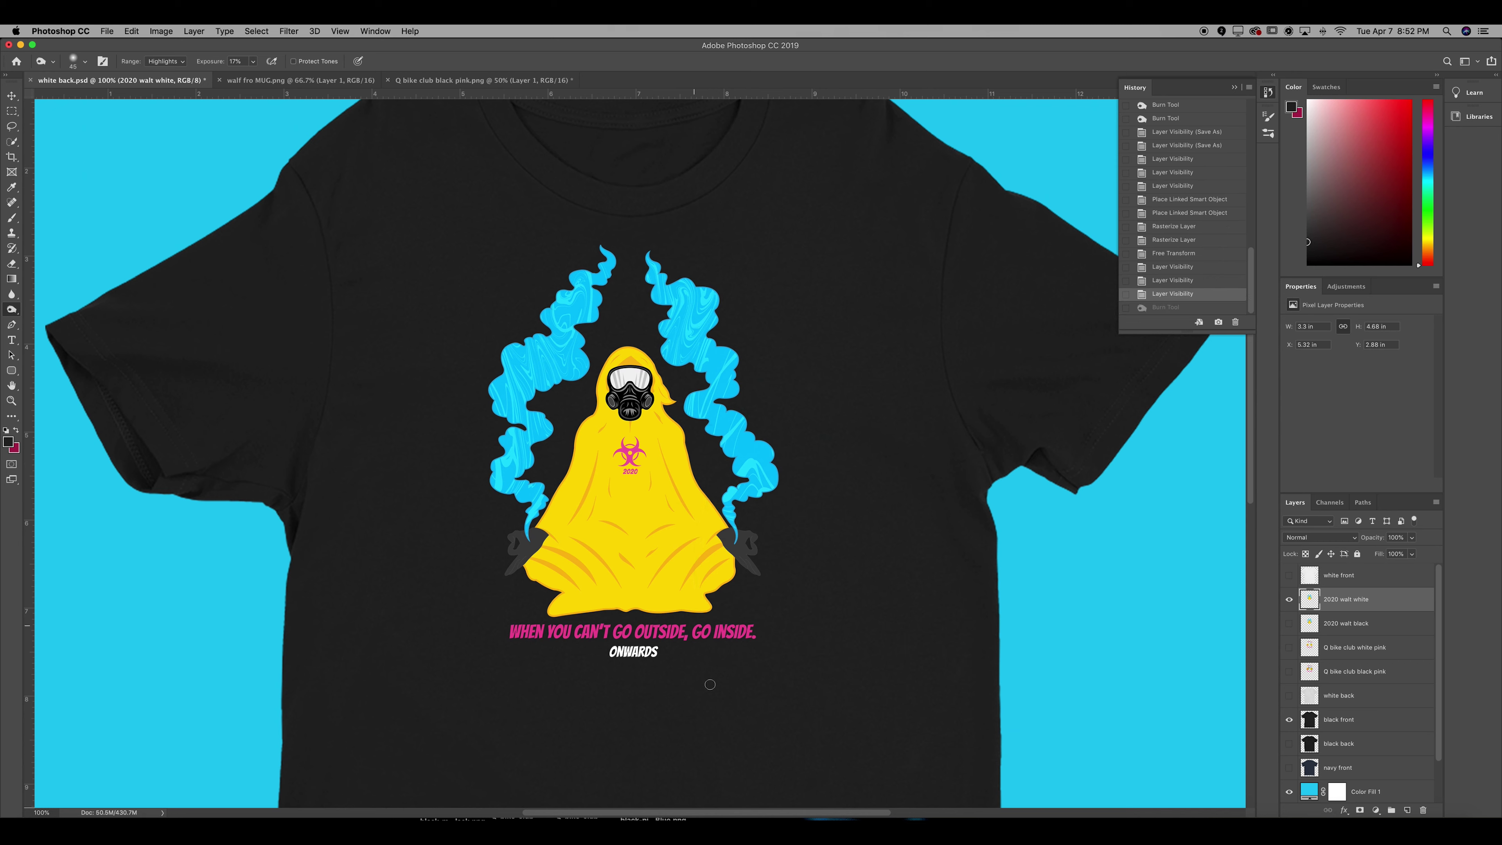
# Try burned fold shadows down the yellow robe on the 2020 walt white layer, compare them, and undo the strokes
pyautogui.press('shift+super+z')
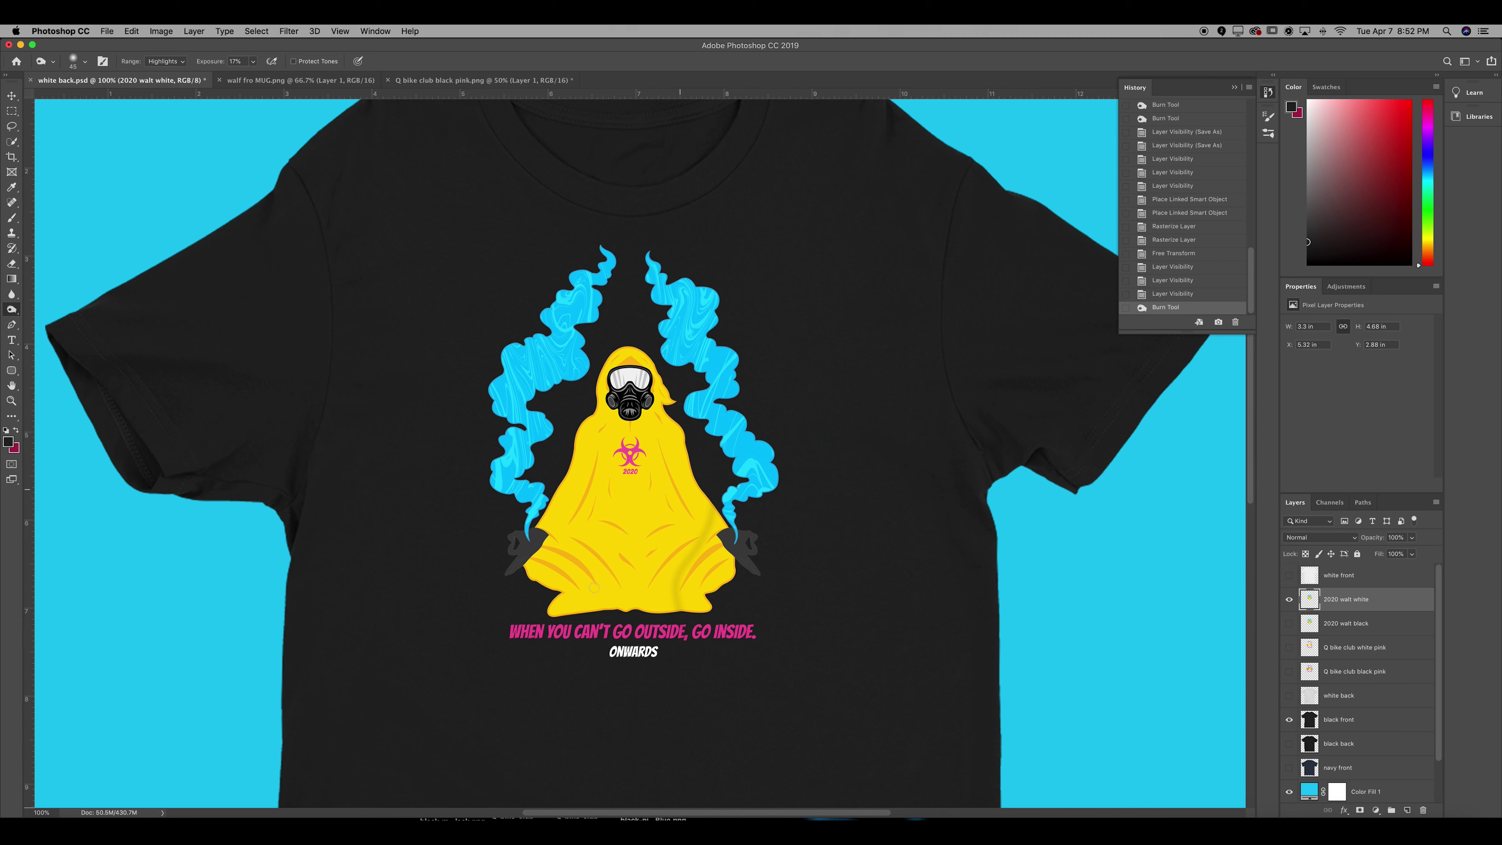
pyautogui.moveTo(594, 587); pyautogui.dragTo(566, 389)
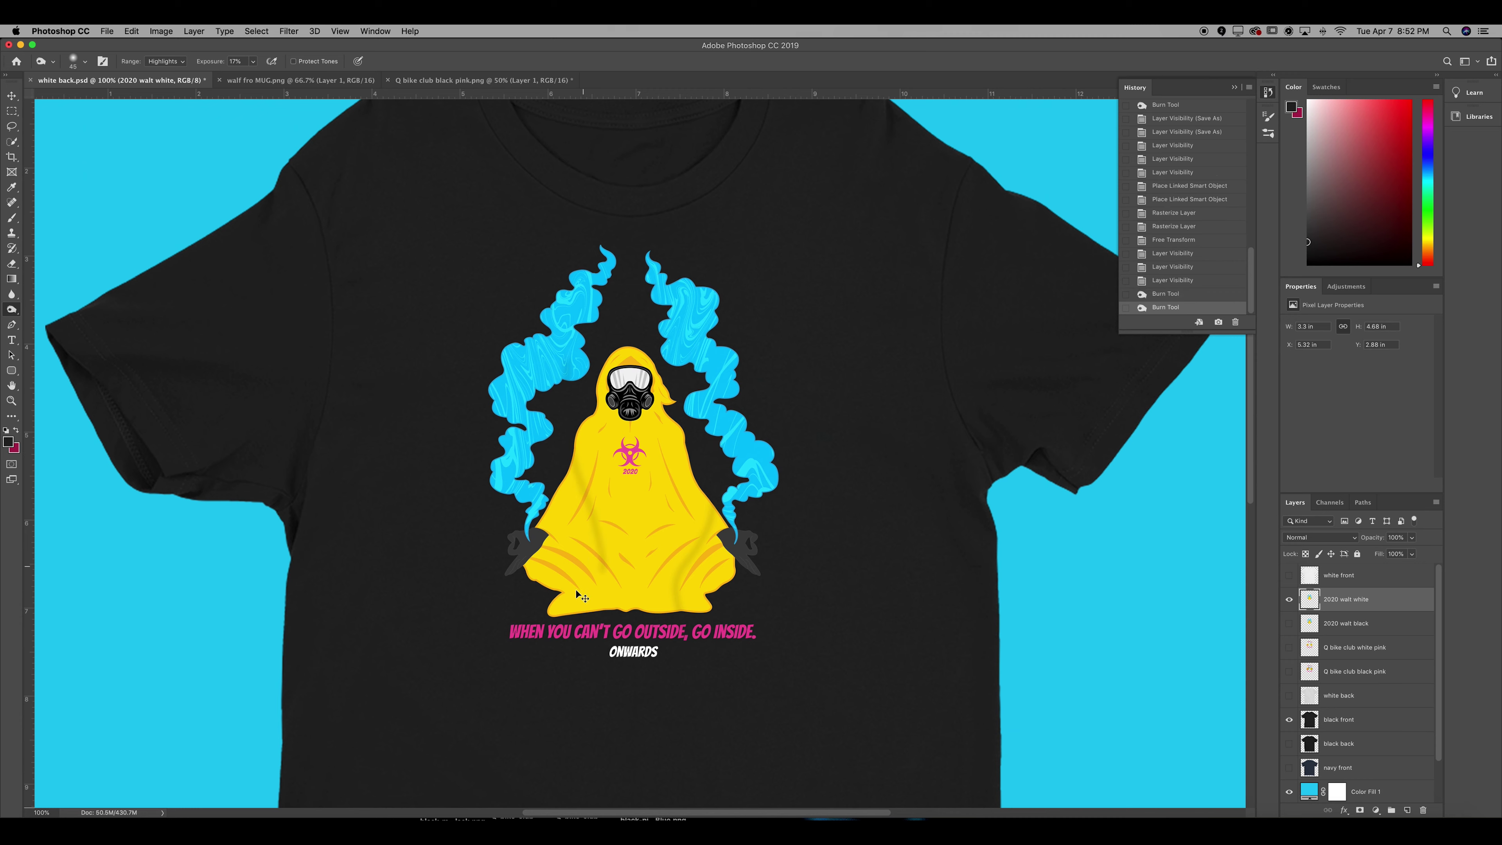
pyautogui.press('super+z')
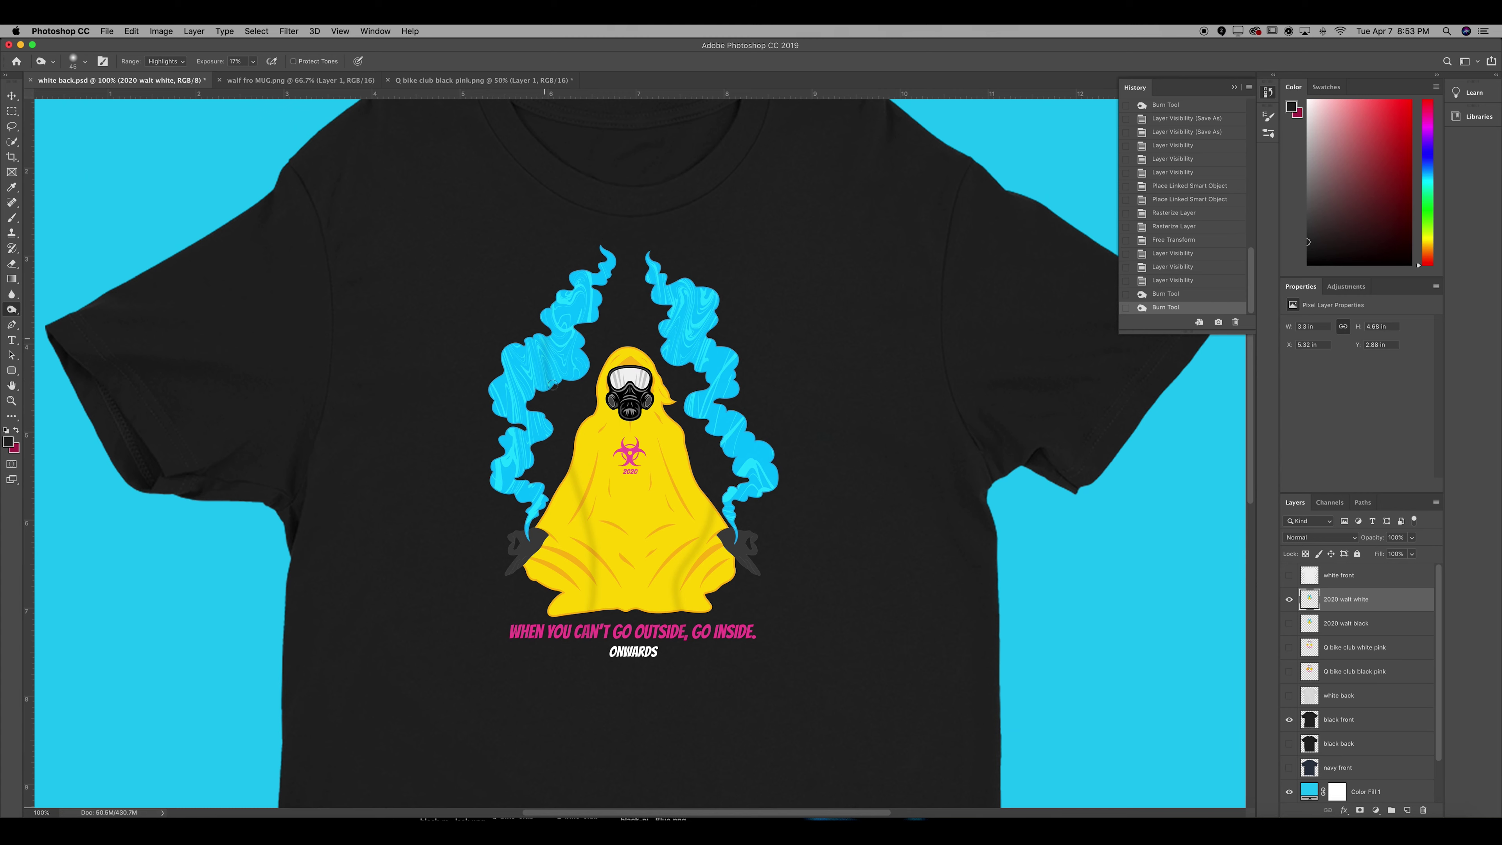
pyautogui.press('super+shift+z')
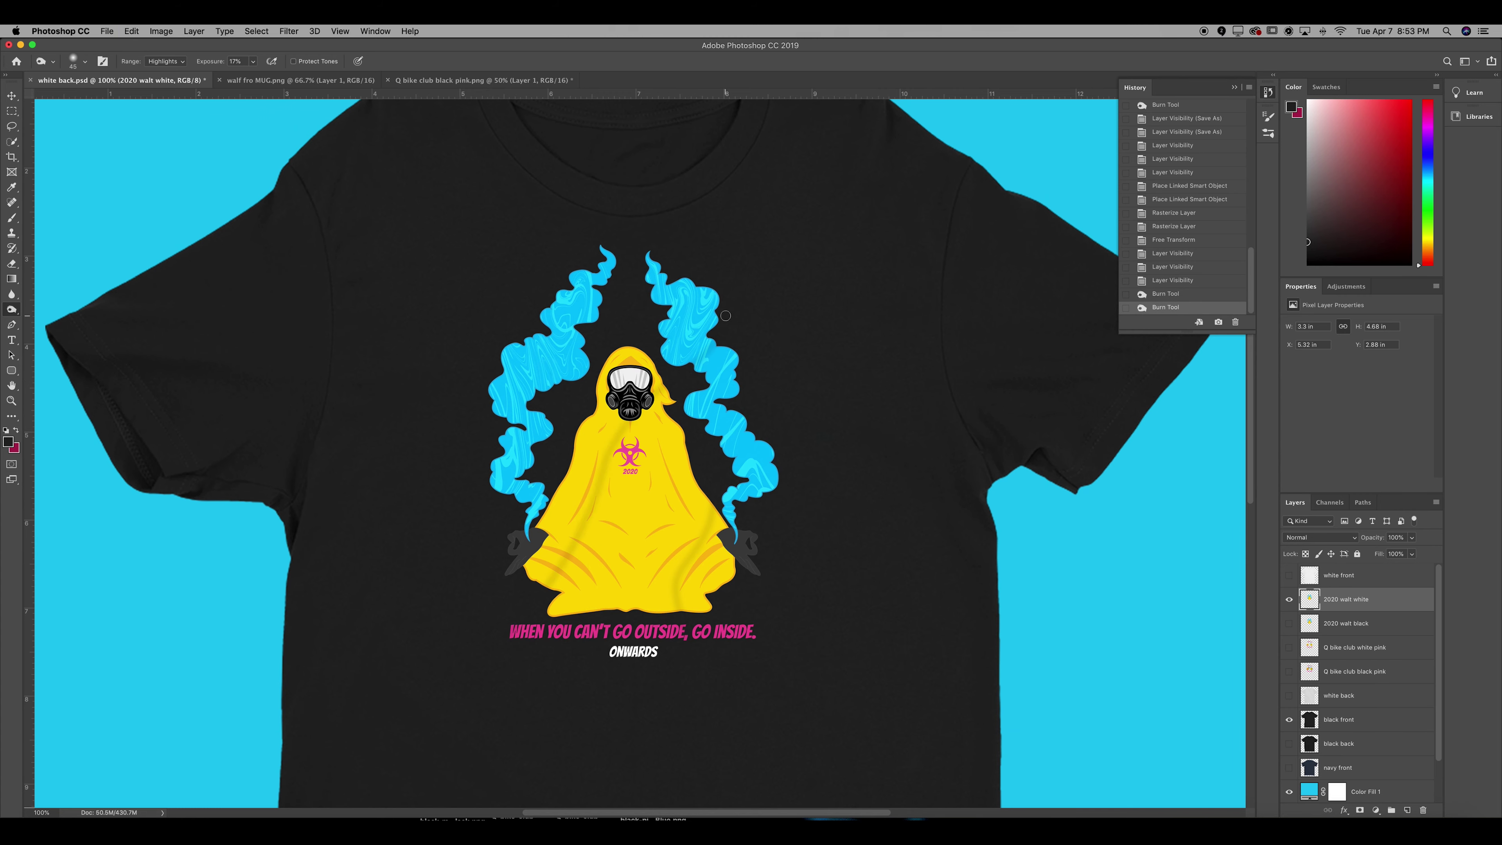
pyautogui.press('super+minus')
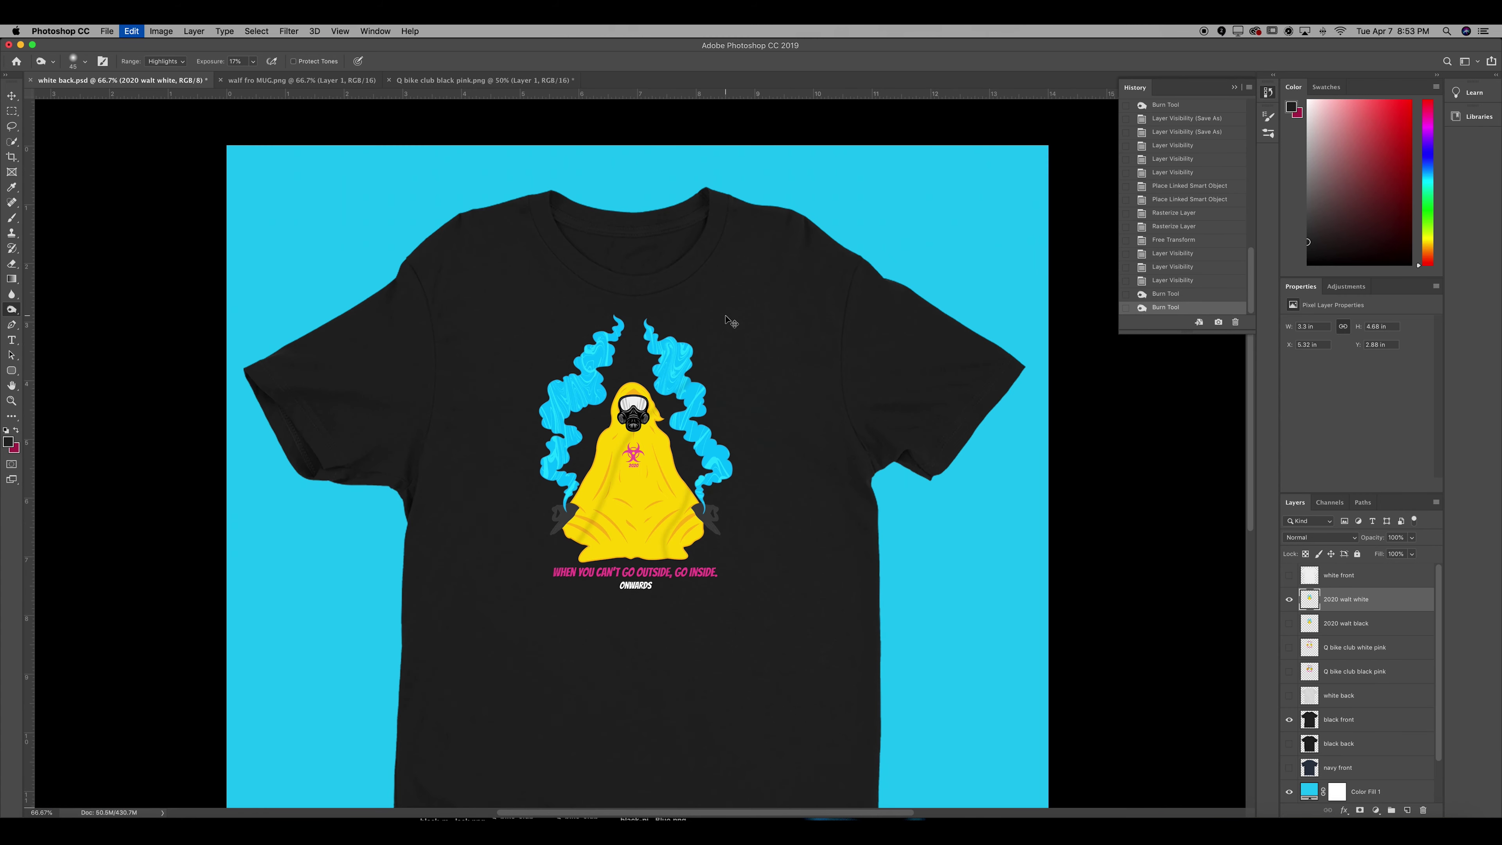
pyautogui.press('super+z')
pyautogui.press('super+z')
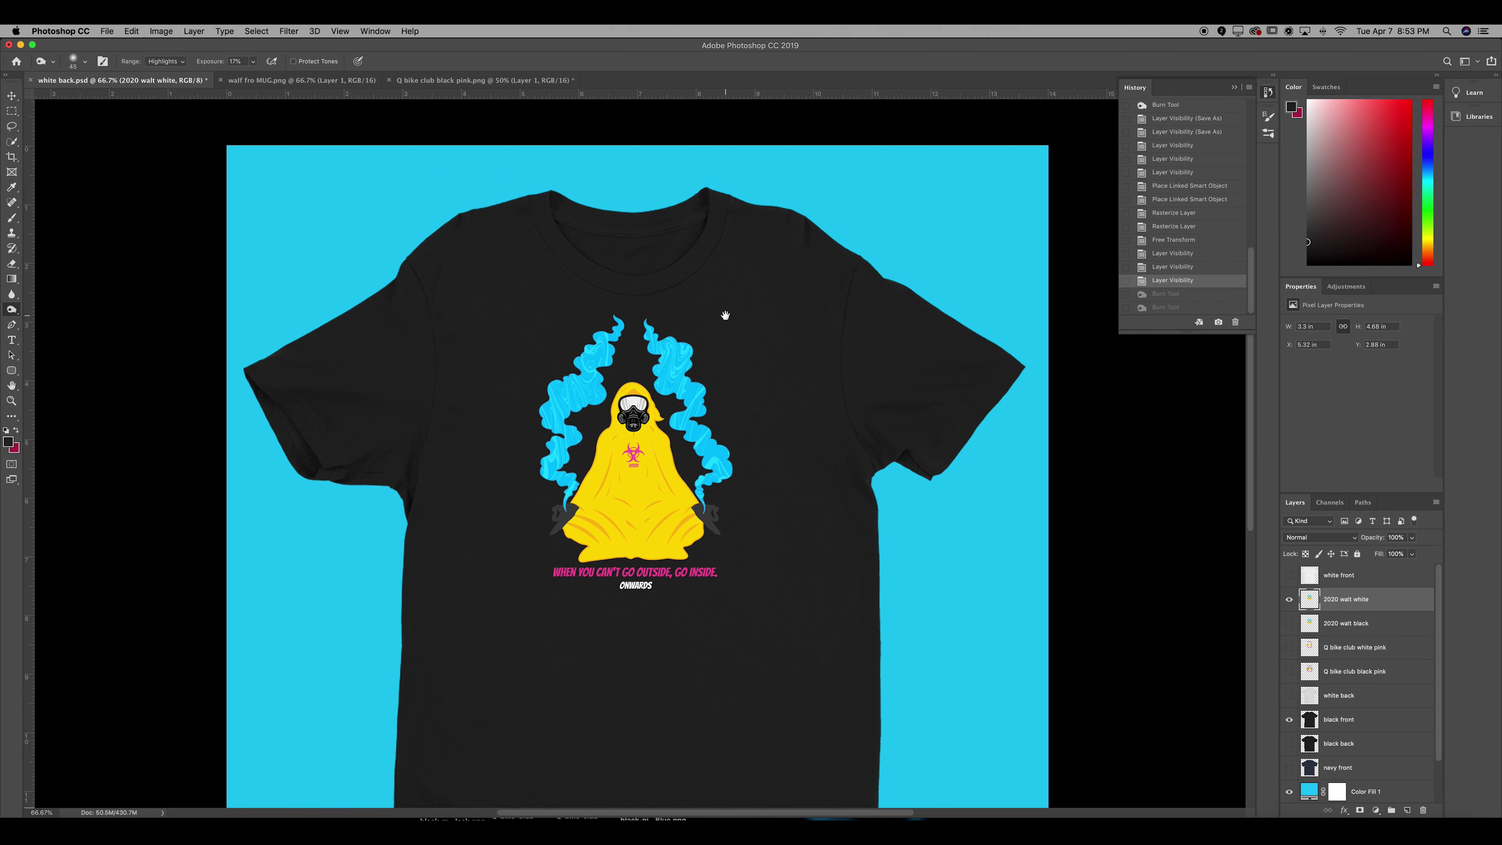
pyautogui.scroll(-5, 751, 258)
pyautogui.press('super+minus')
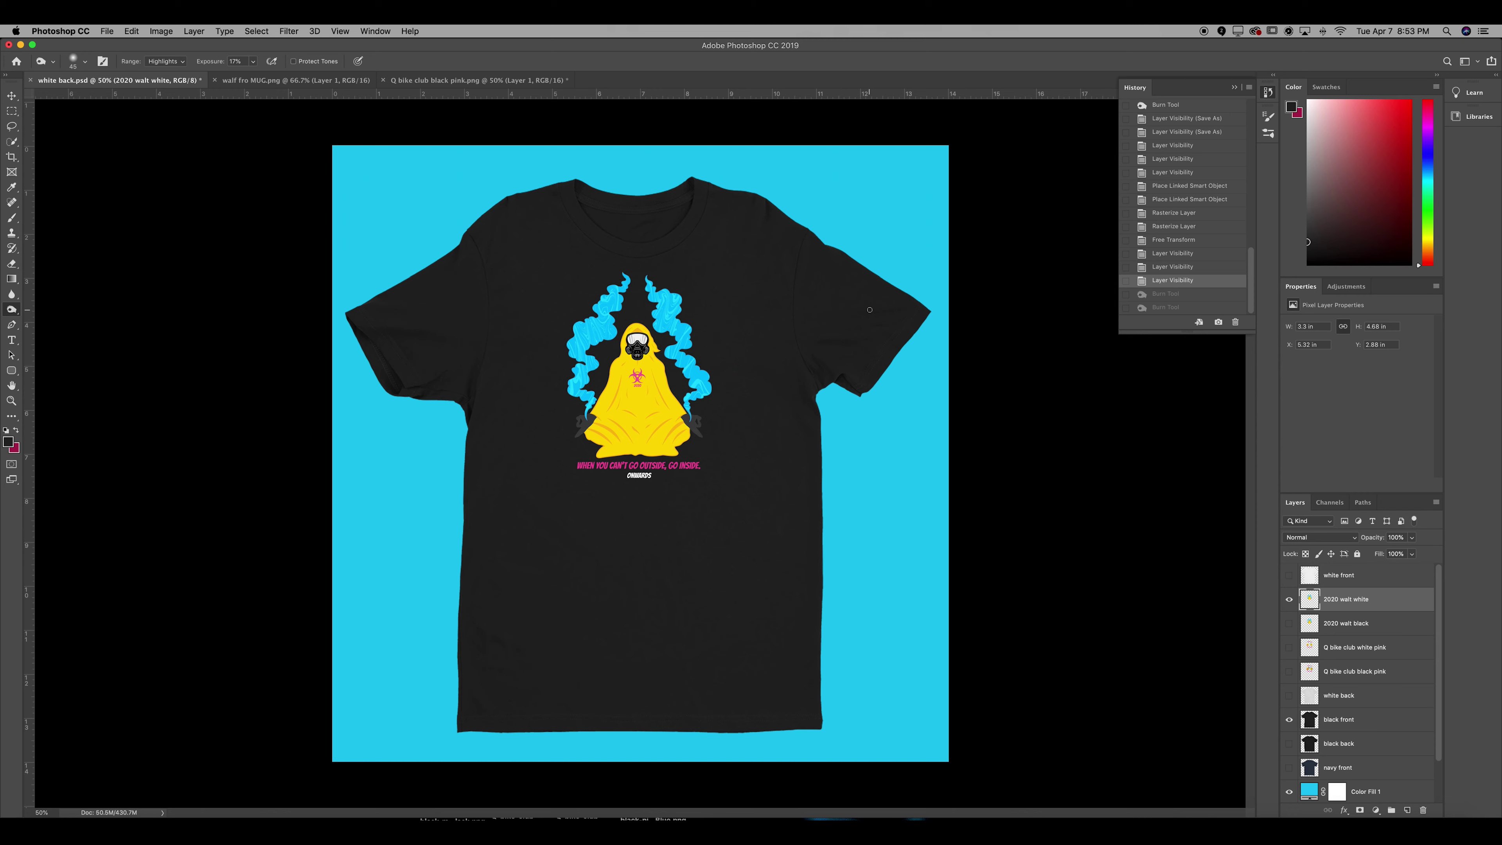
# Hide the Color Fill 1 background and start saving the black shirt mockup under the name walt black shirt
pyautogui.press('v')
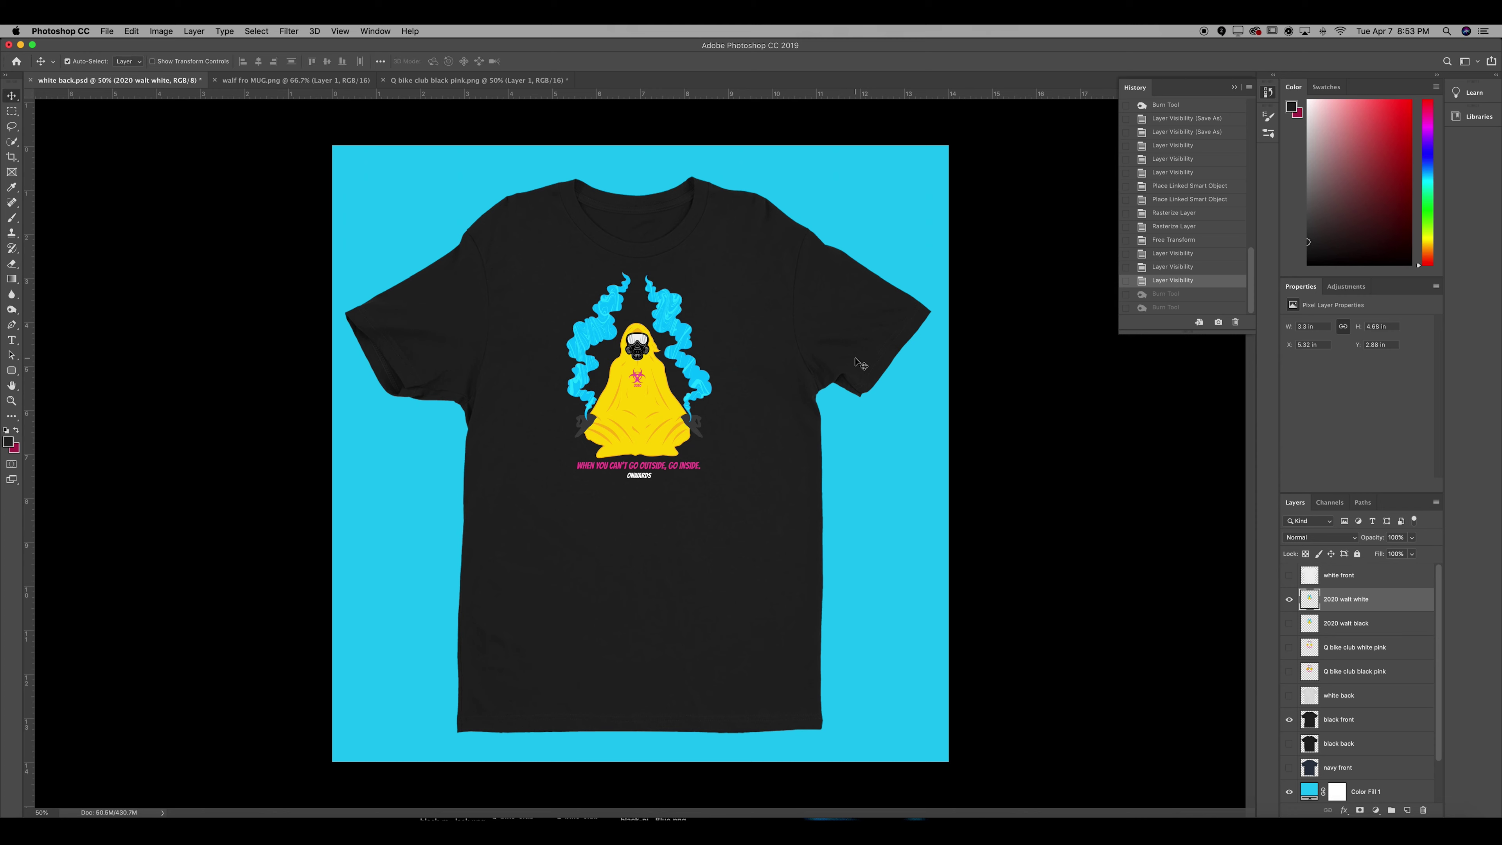
pyautogui.click(1290, 791)
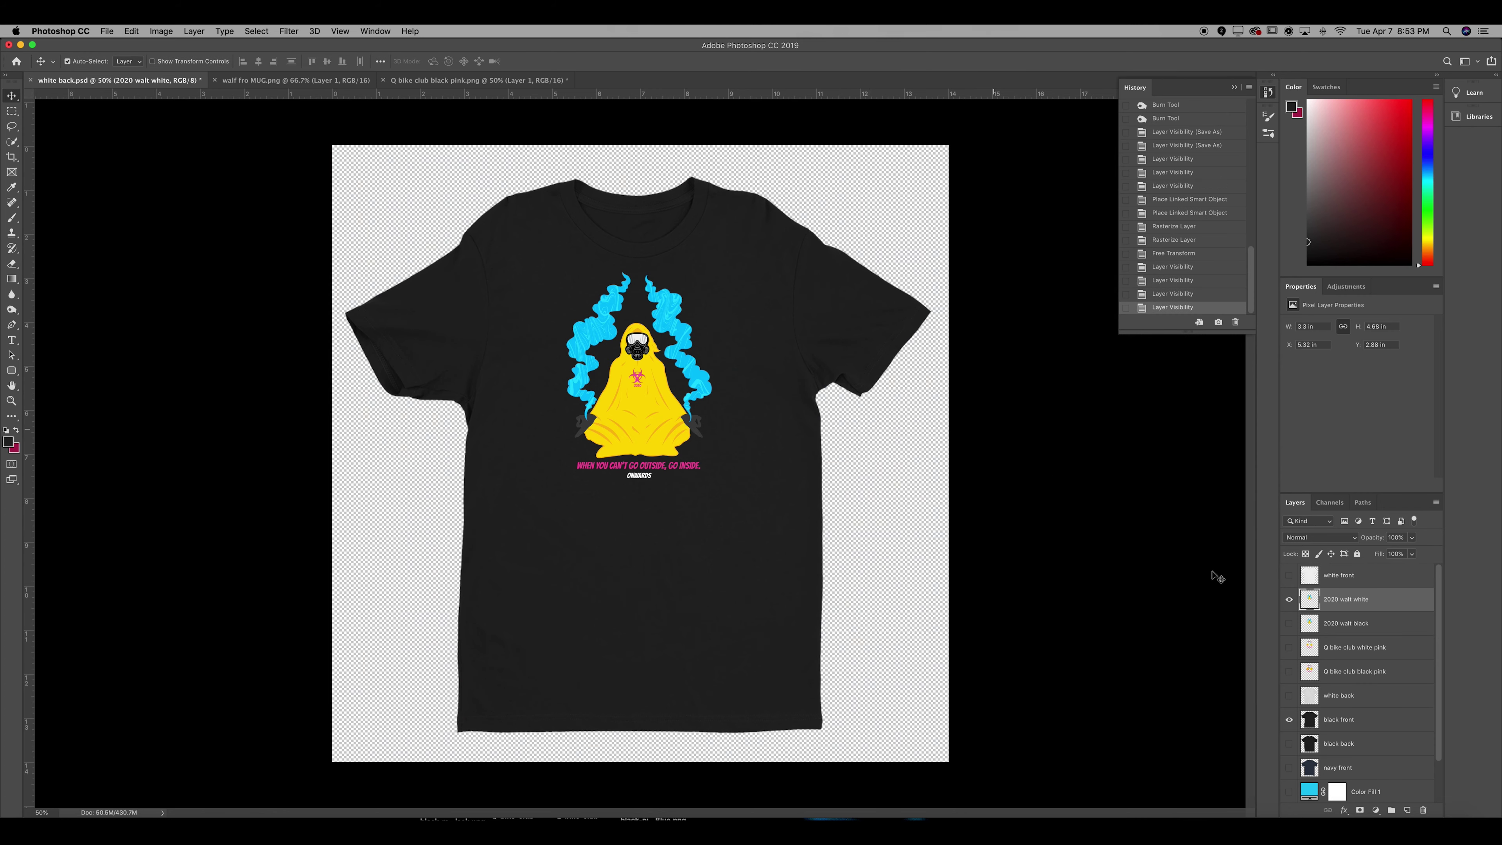
pyautogui.press('super+shift+s')
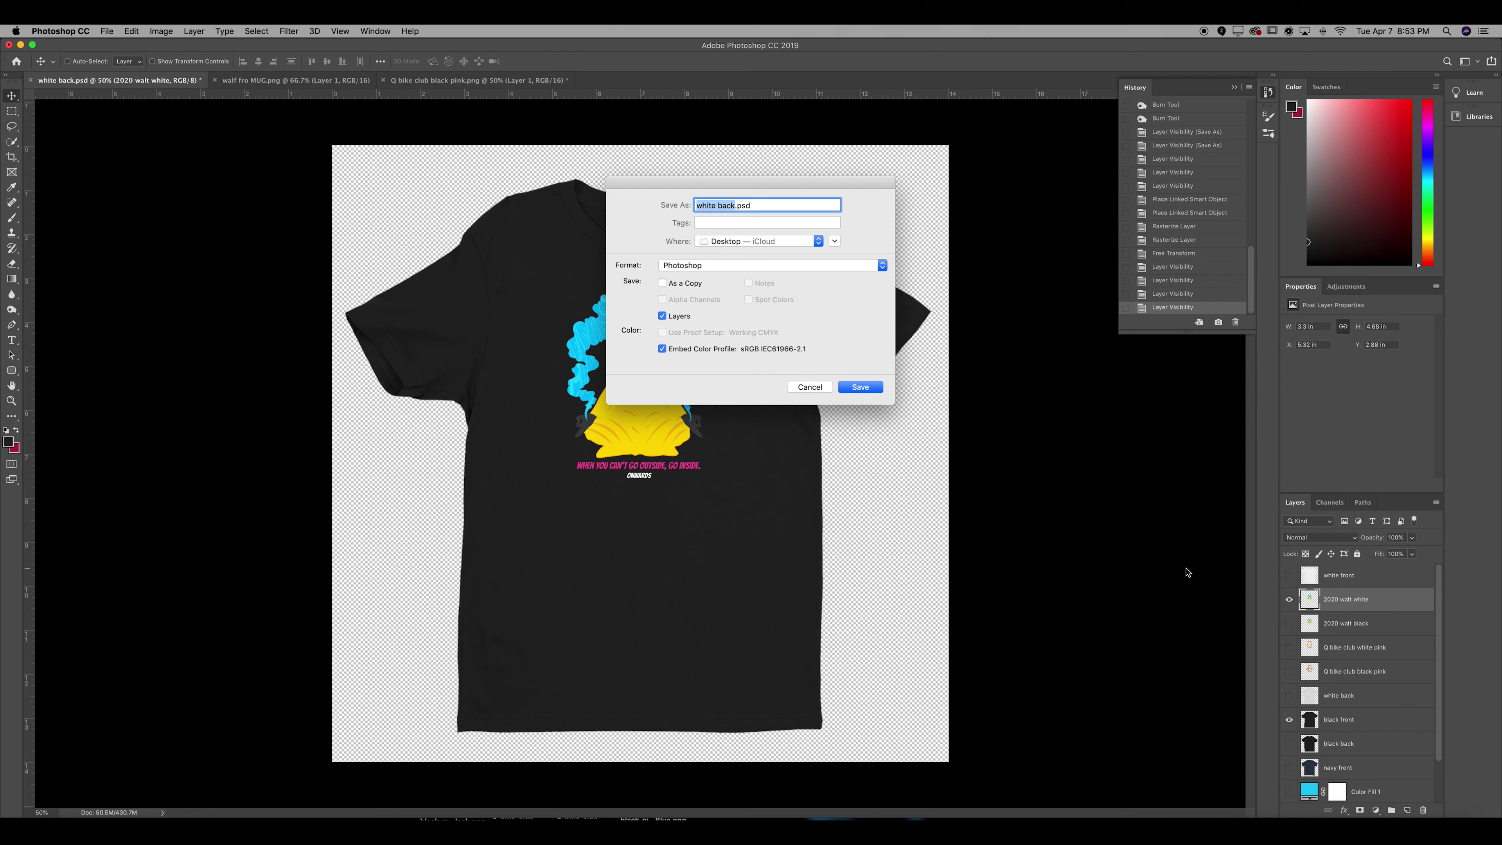
pyautogui.write('white')
pyautogui.press('BackSpace')
pyautogui.press('BackSpace')
pyautogui.press('BackSpace')
pyautogui.press('BackSpace')
pyautogui.press('BackSpace')
pyautogui.press('BackSpace')
pyautogui.write('whi')
pyautogui.press('BackSpace')
pyautogui.press('BackSpace')
pyautogui.write('walt ')
pyautogui.write('on')
pyautogui.press('BackSpace')
pyautogui.press('BackSpace')
pyautogui.press('BackSpace')
pyautogui.write('black shirt')
# Save the black shirt copy in PNG format with the large file size option
pyautogui.click(872, 268)
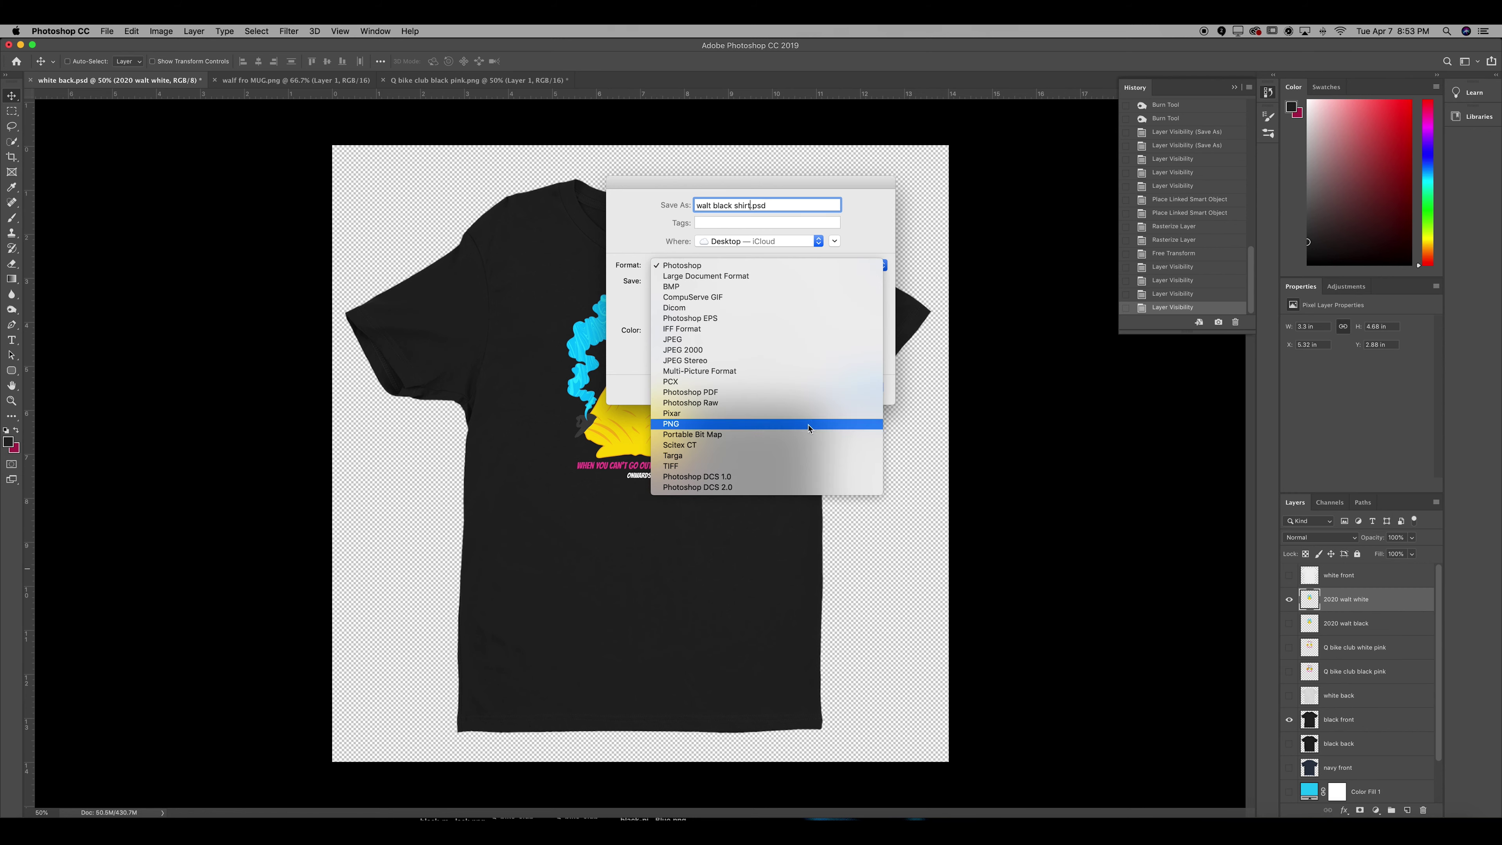
pyautogui.click(809, 427)
pyautogui.click(860, 388)
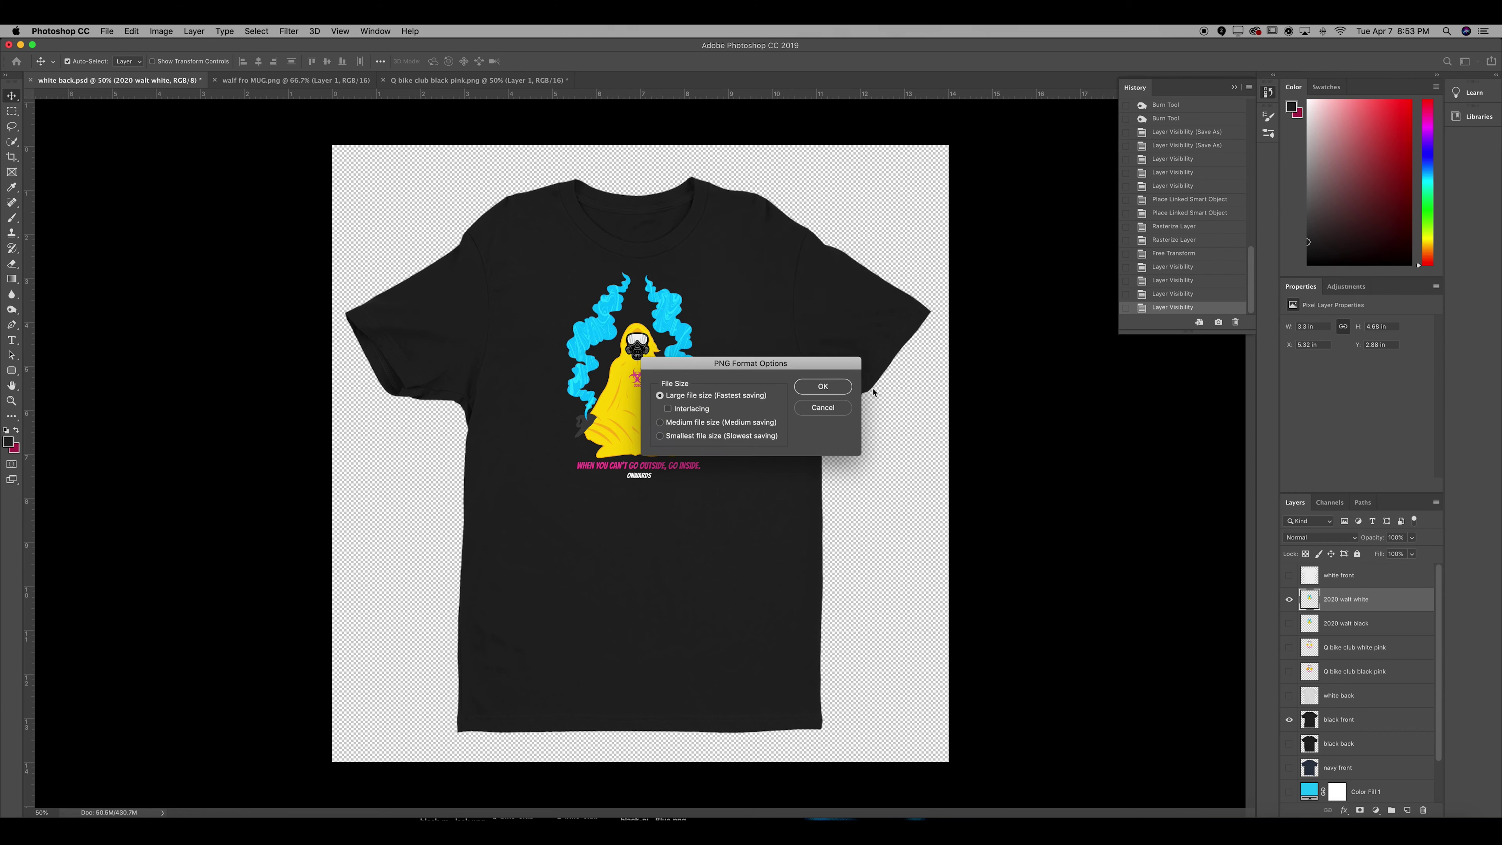
pyautogui.click(829, 389)
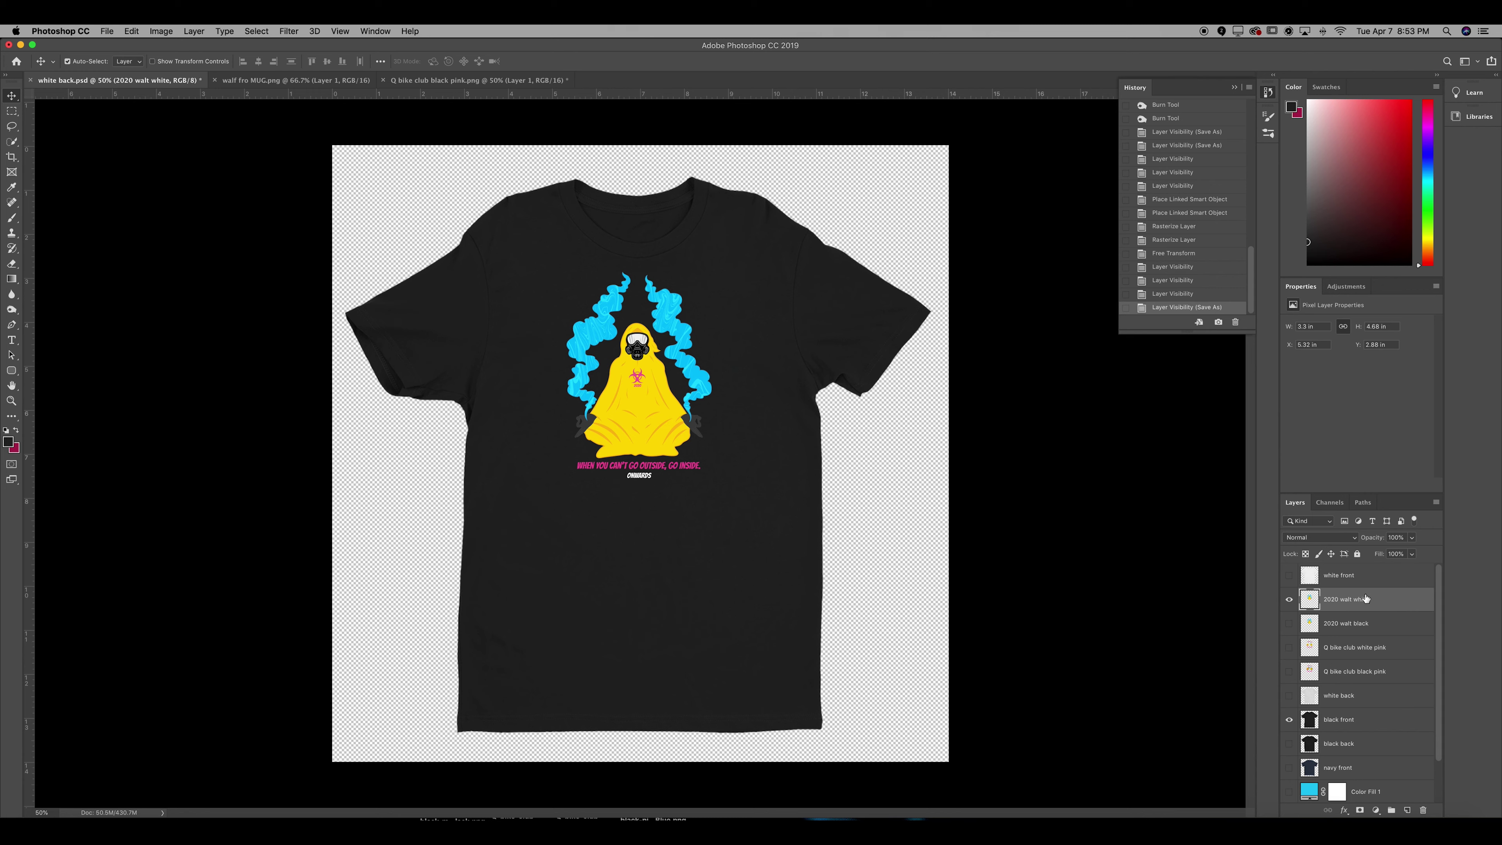
# Show only the 2020 walt black and white front layers, and reorder white front beneath both 2020 walt layers
pyautogui.click(1289, 599)
pyautogui.click(1290, 623)
pyautogui.click(1290, 719)
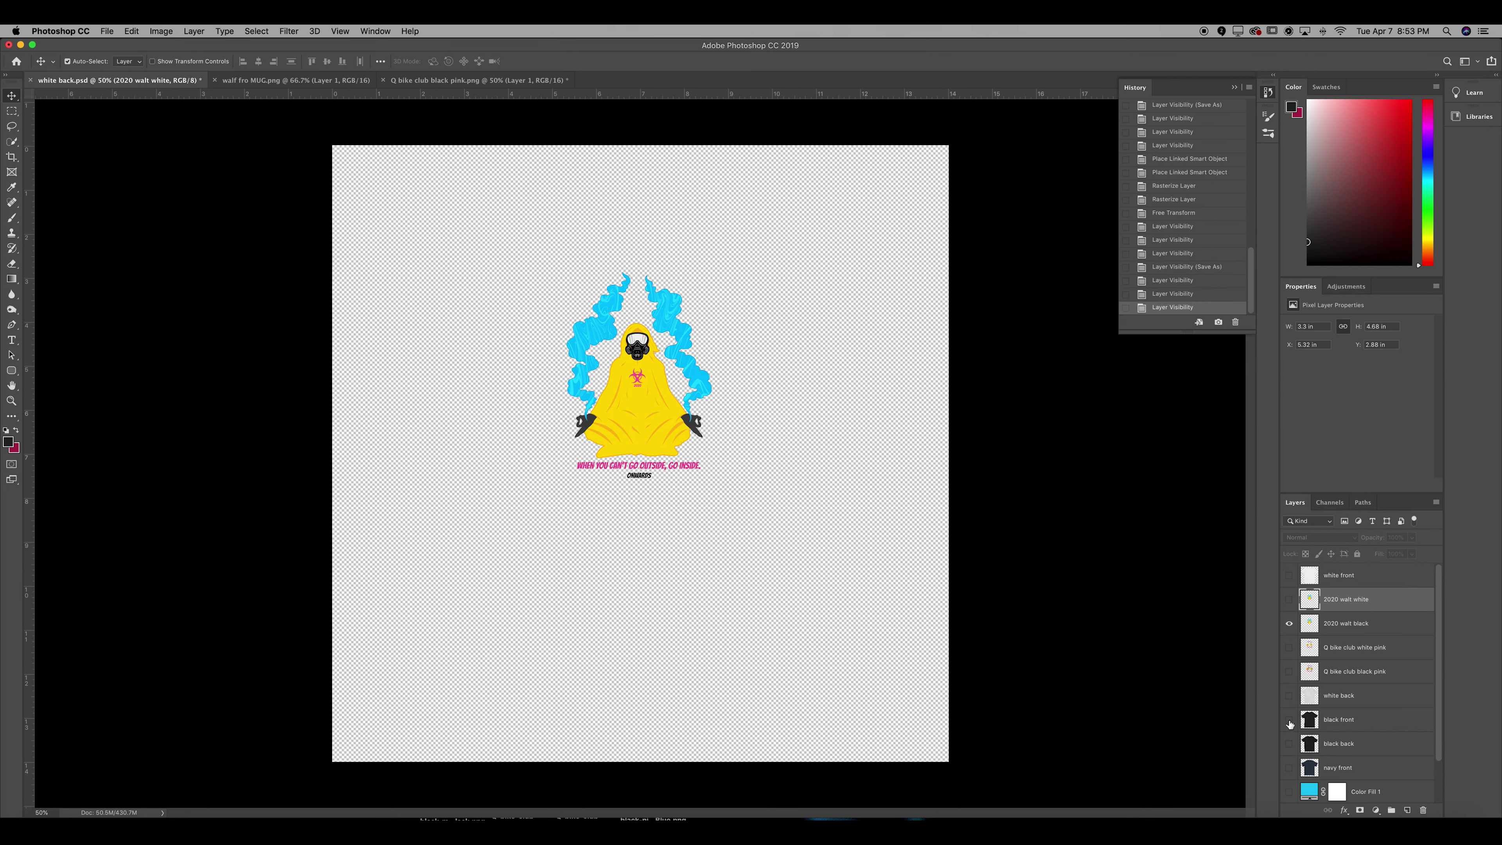
pyautogui.click(1290, 696)
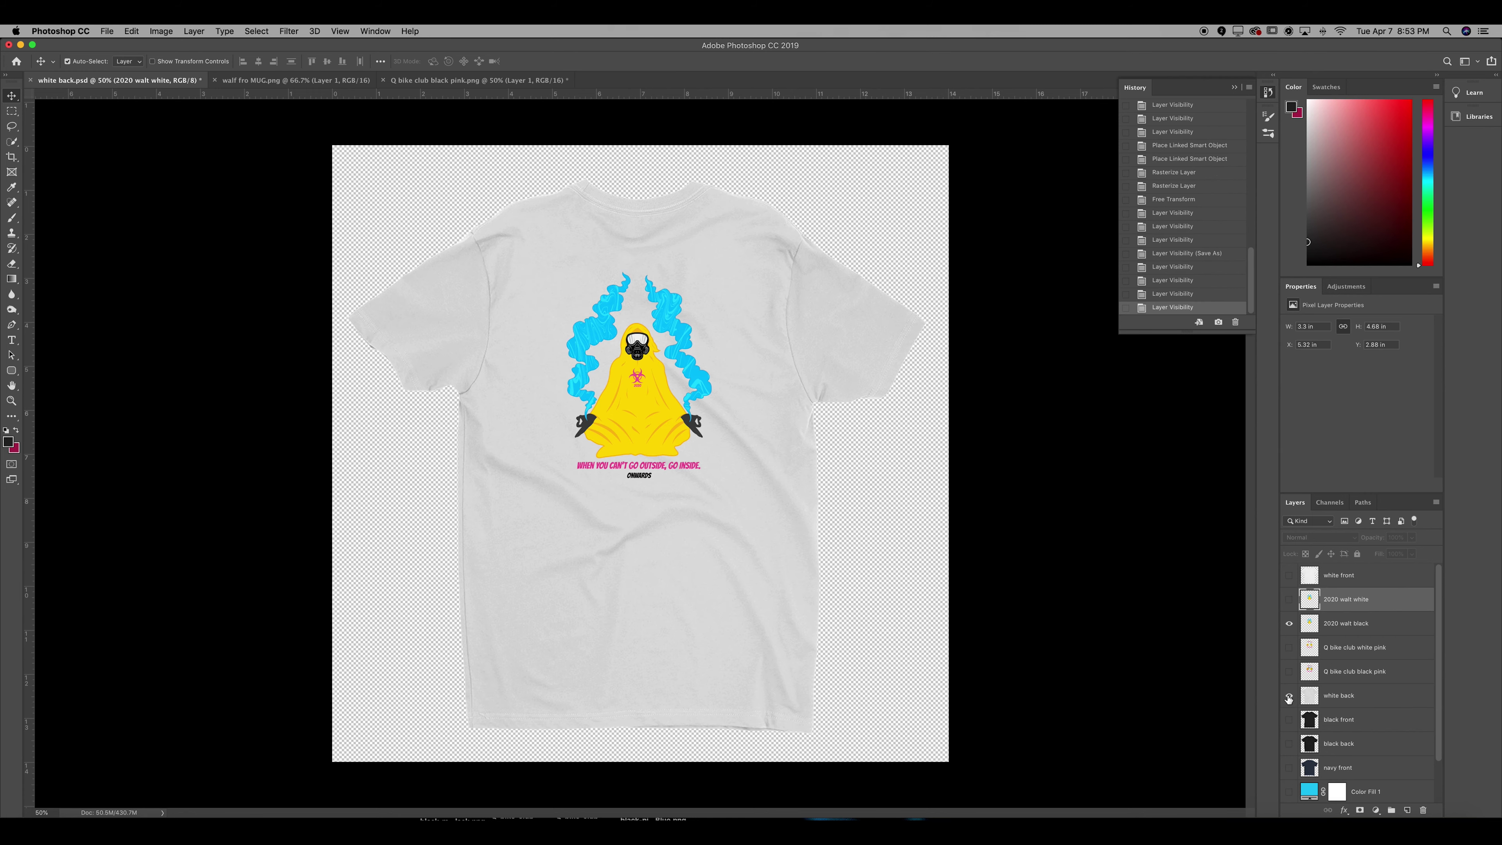
pyautogui.click(1289, 696)
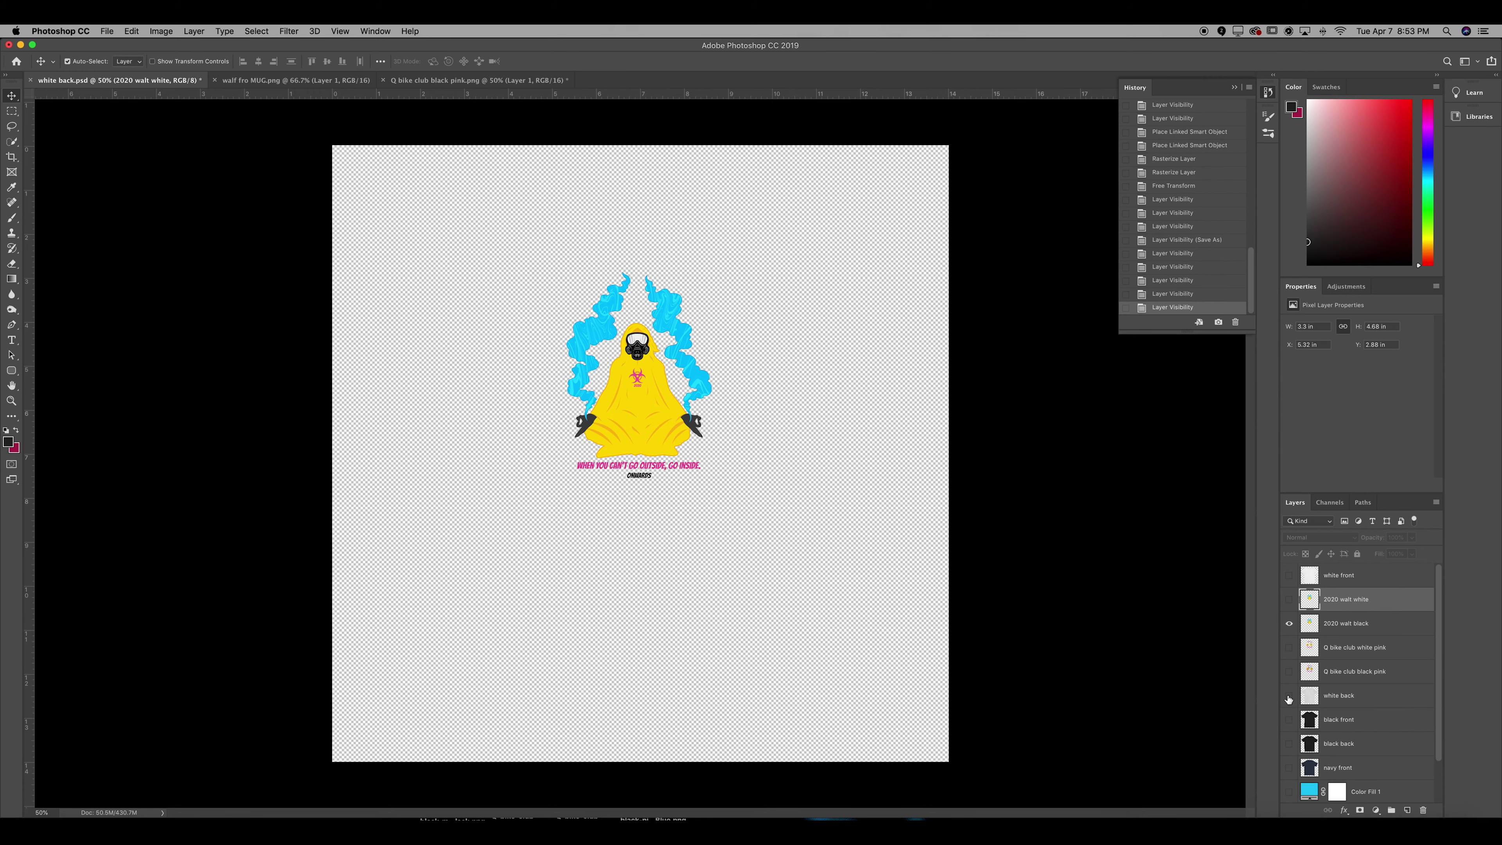
pyautogui.click(1288, 583)
pyautogui.moveTo(1336, 600); pyautogui.dragTo(1342, 575)
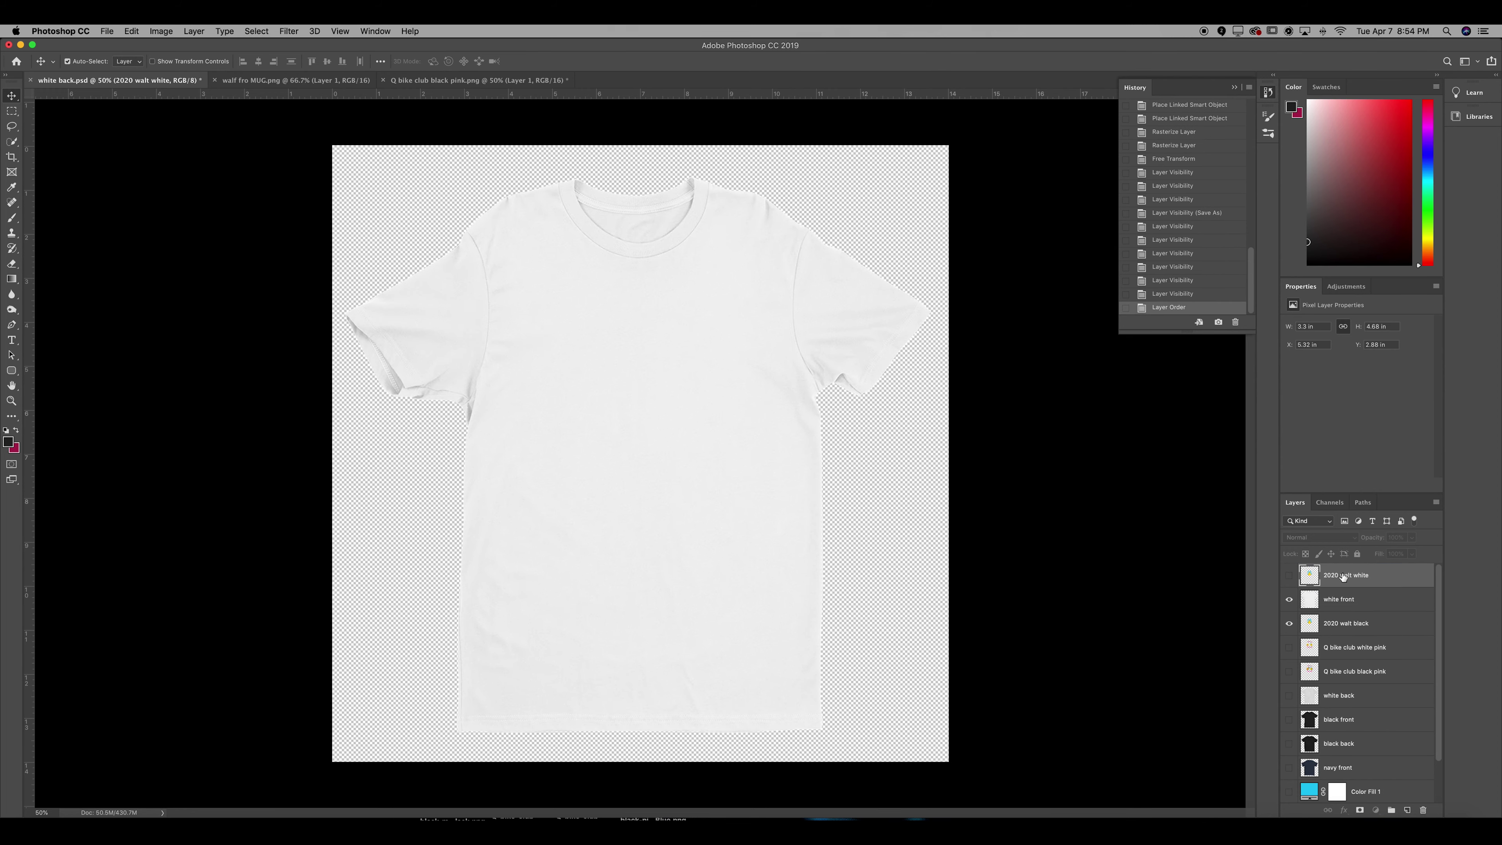
pyautogui.moveTo(1301, 601); pyautogui.dragTo(1322, 632)
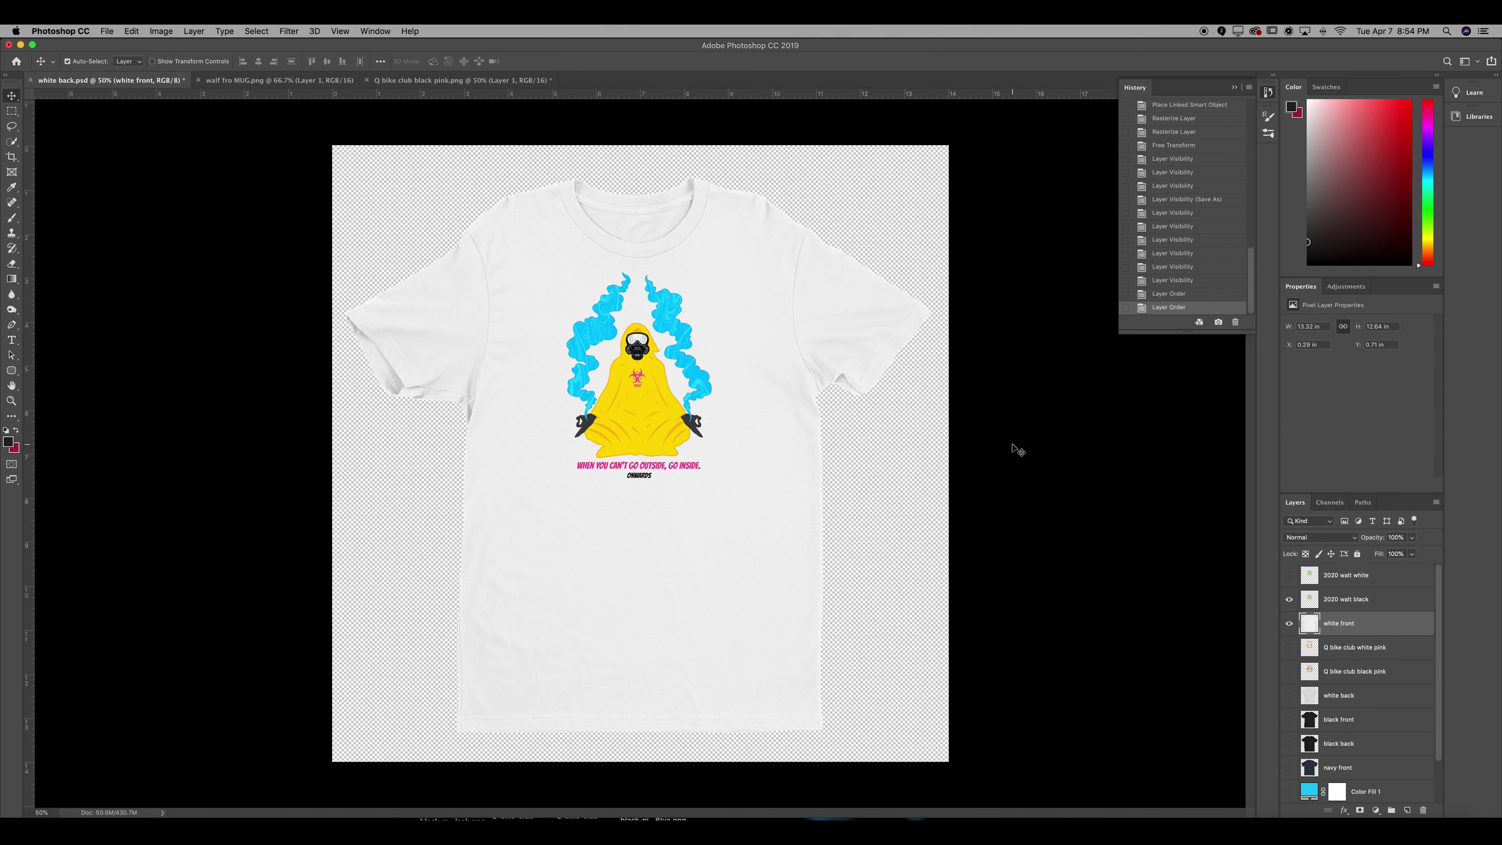
# Save a PNG copy of the white shirt mockup named white walt front
pyautogui.press('super+shift+s')
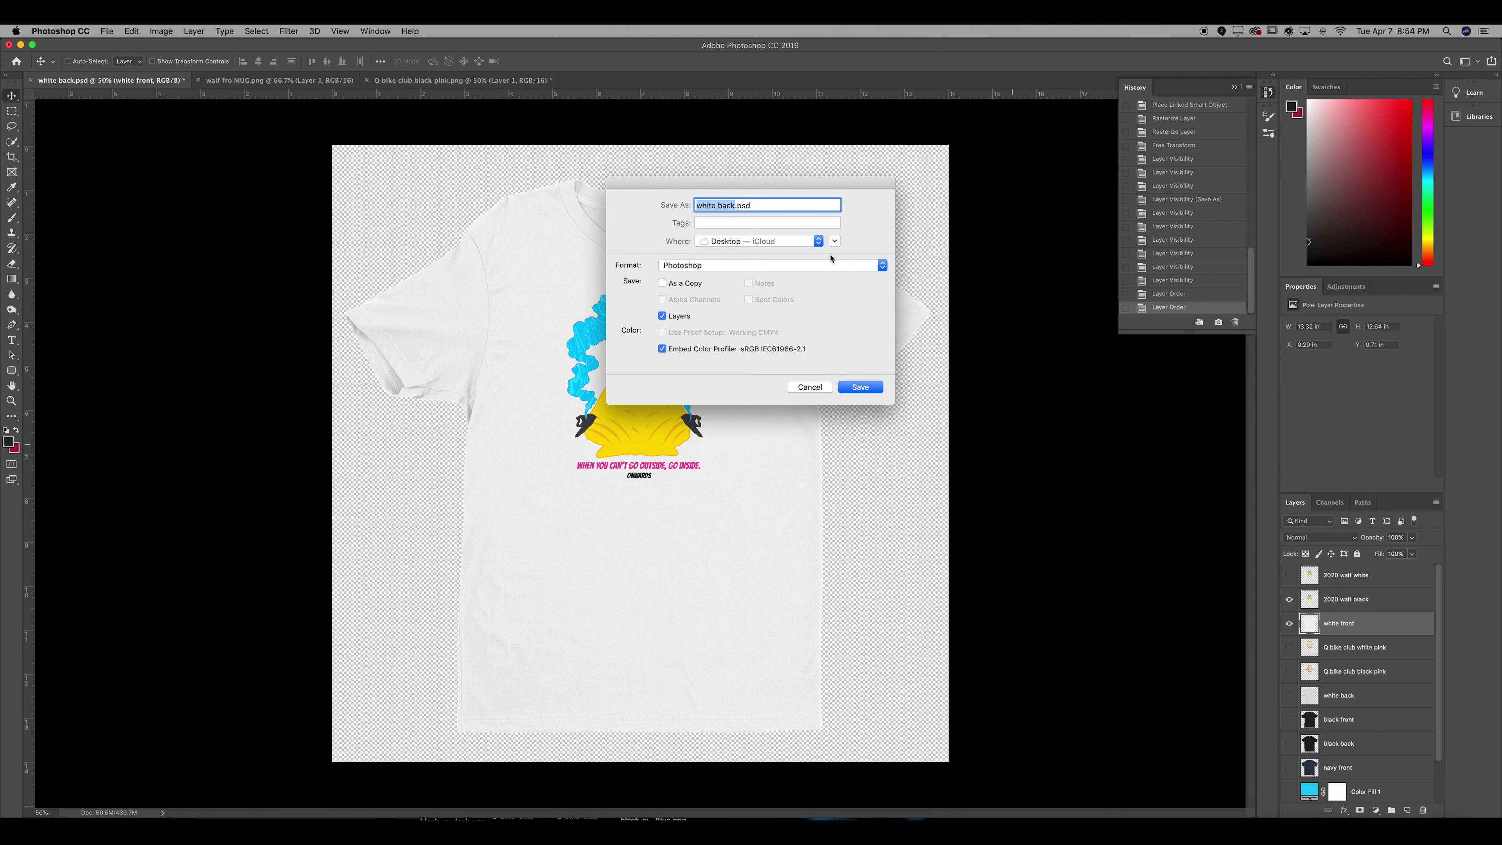
pyautogui.click(839, 266)
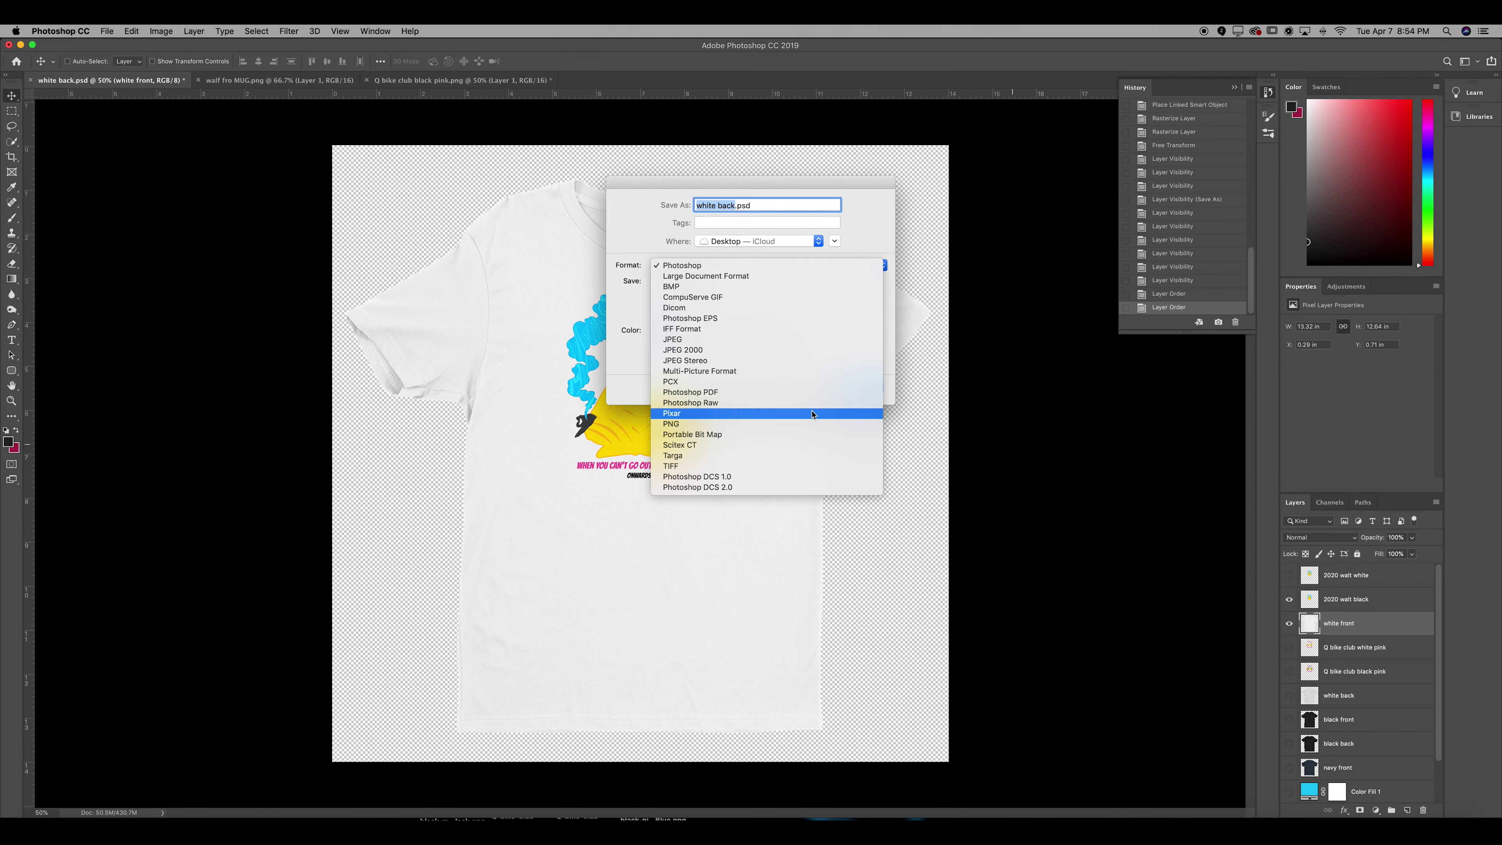
pyautogui.click(812, 425)
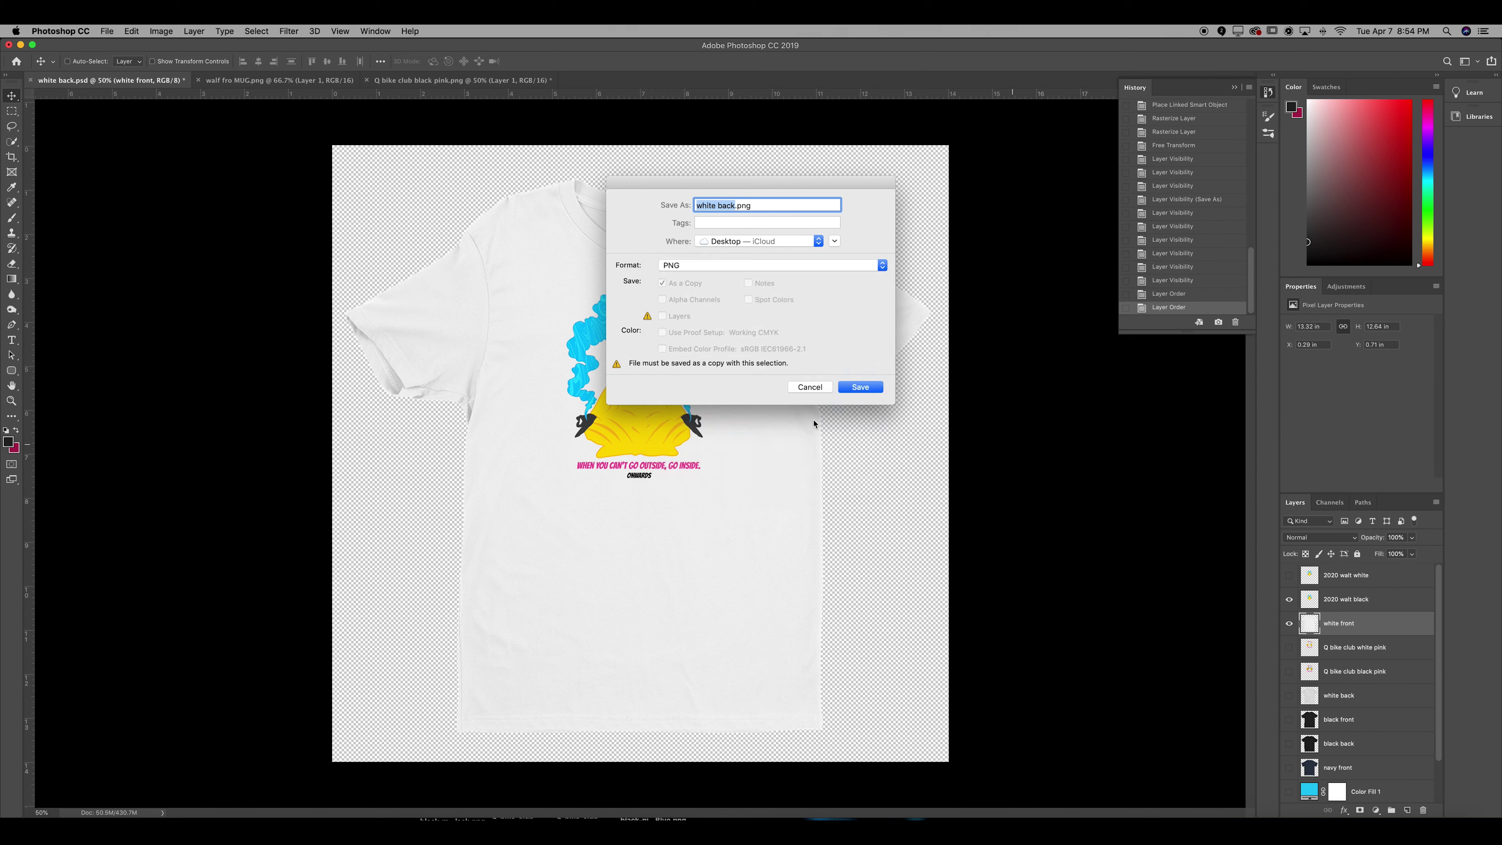
pyautogui.write('white walk')
pyautogui.press('BackSpace')
pyautogui.press('BackSpace')
pyautogui.write('t fro')
pyautogui.press('BackSpace')
pyautogui.press('BackSpace')
pyautogui.press('BackSpace')
pyautogui.press('BackSpace')
pyautogui.press('BackSpace')
pyautogui.write('lf')
pyautogui.press('BackSpace')
pyautogui.write('t front')
pyautogui.click(864, 386)
pyautogui.click(842, 389)
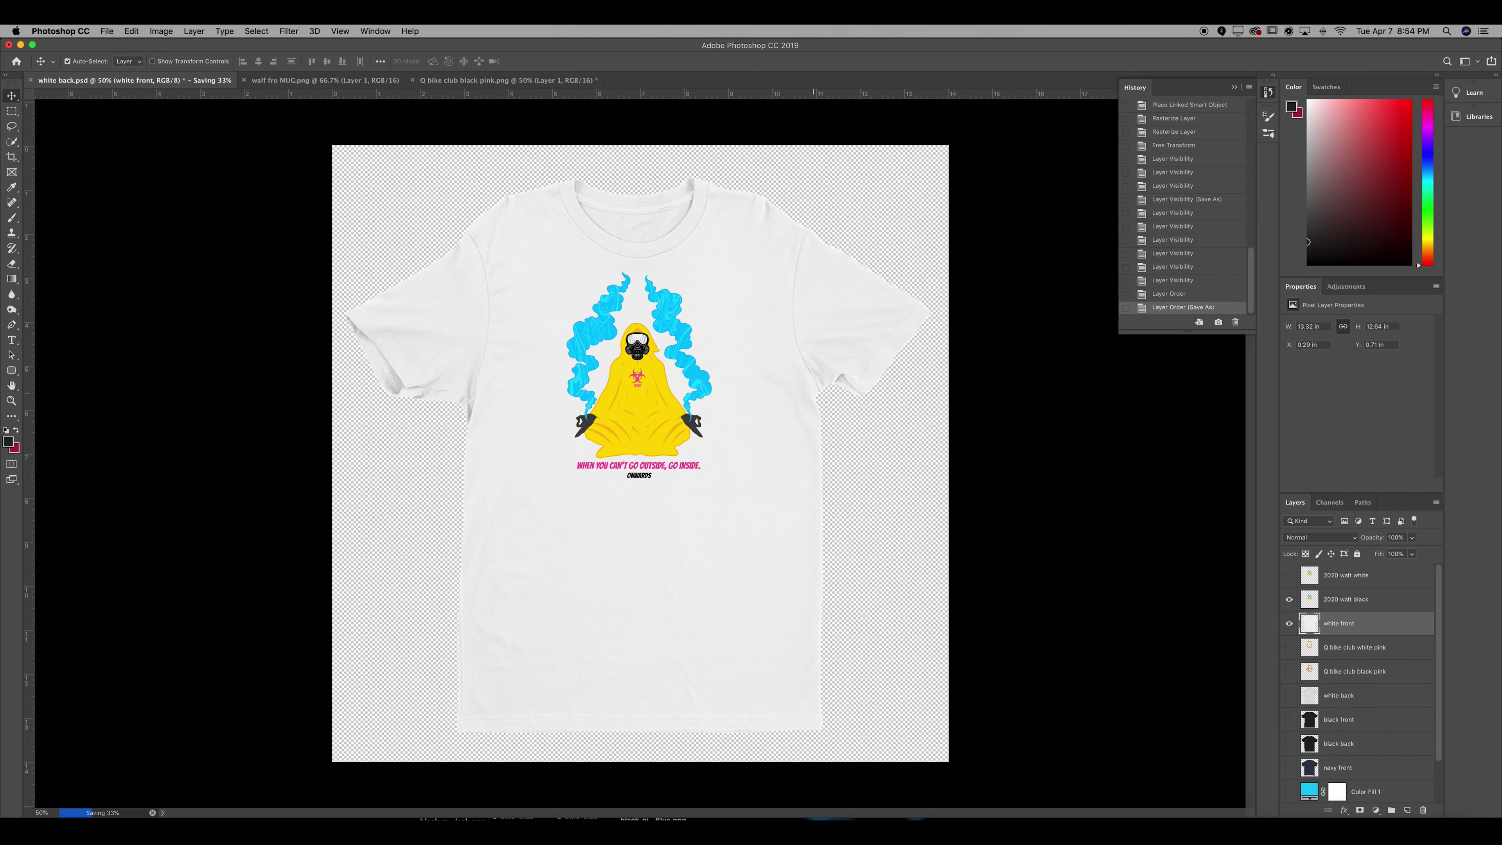
# Show the Color Fill 1 background and save a JPEG copy named white walt at quality 12, Maximum
pyautogui.click(1290, 792)
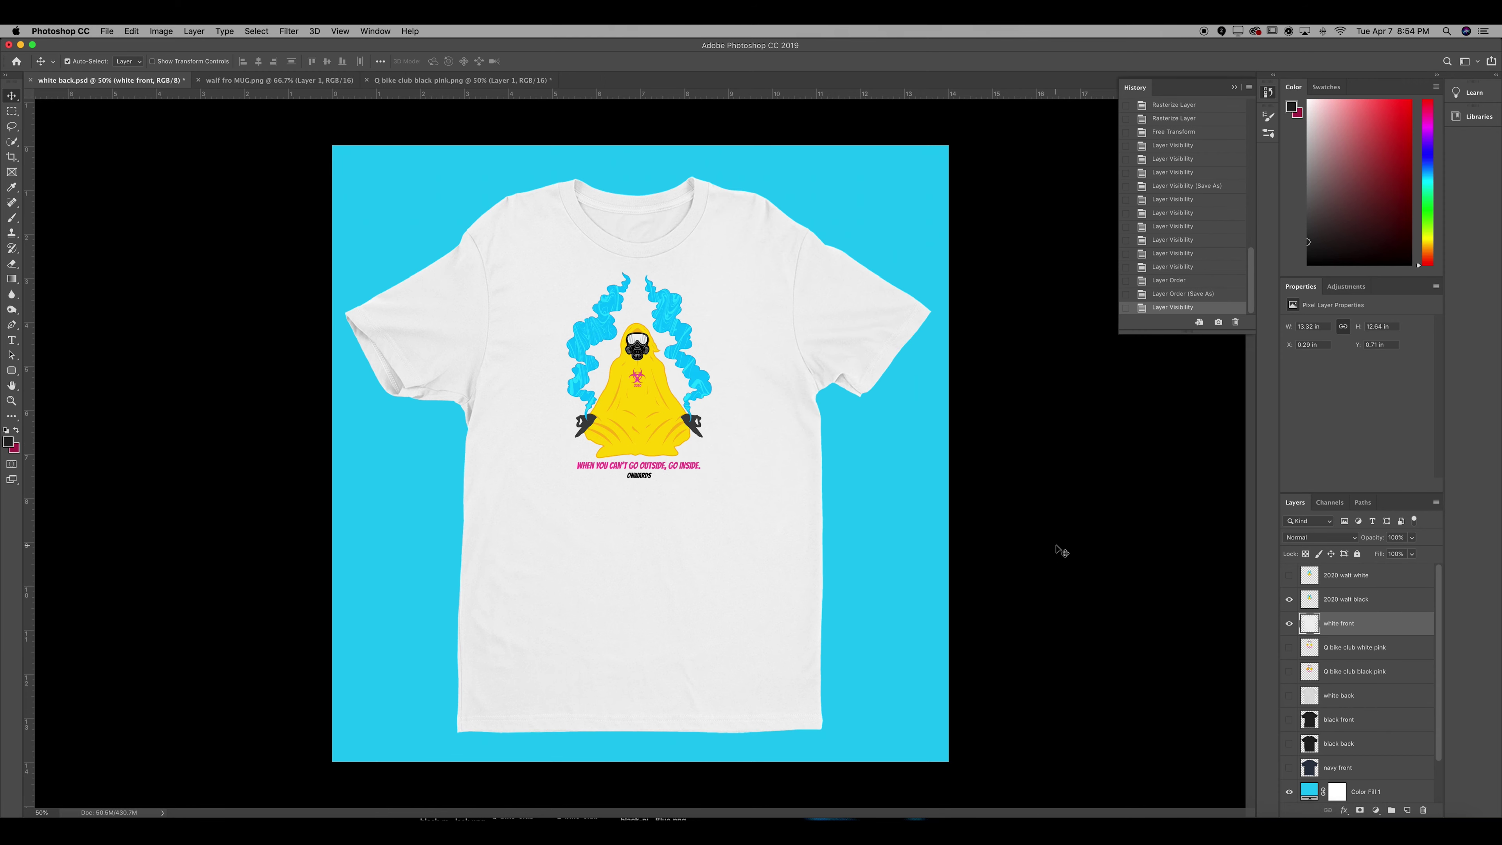
pyautogui.press('super+shift+s')
pyautogui.write('white ')
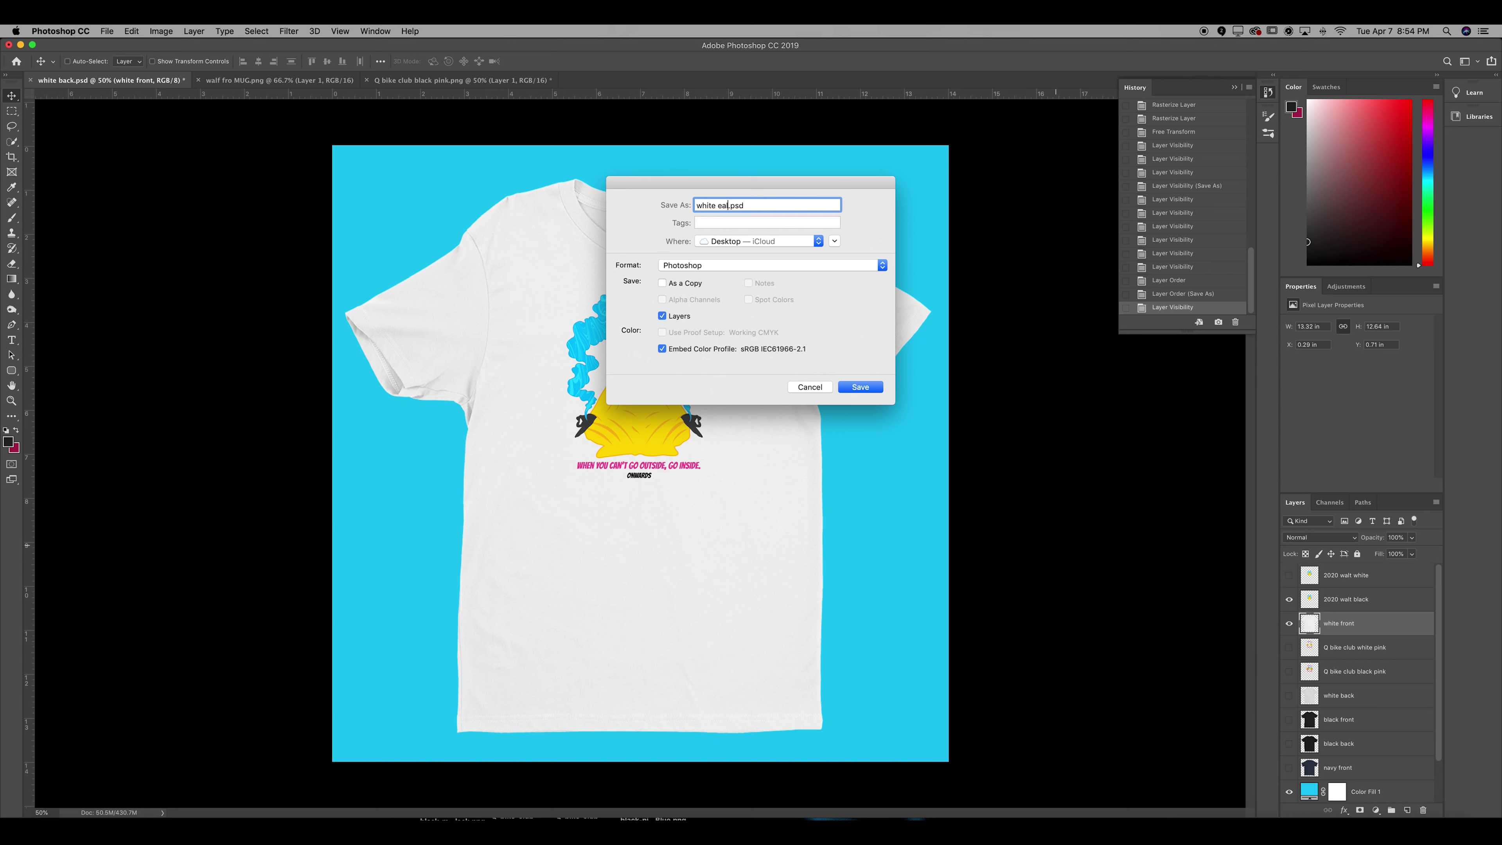
pyautogui.write('walt')
pyautogui.click(829, 266)
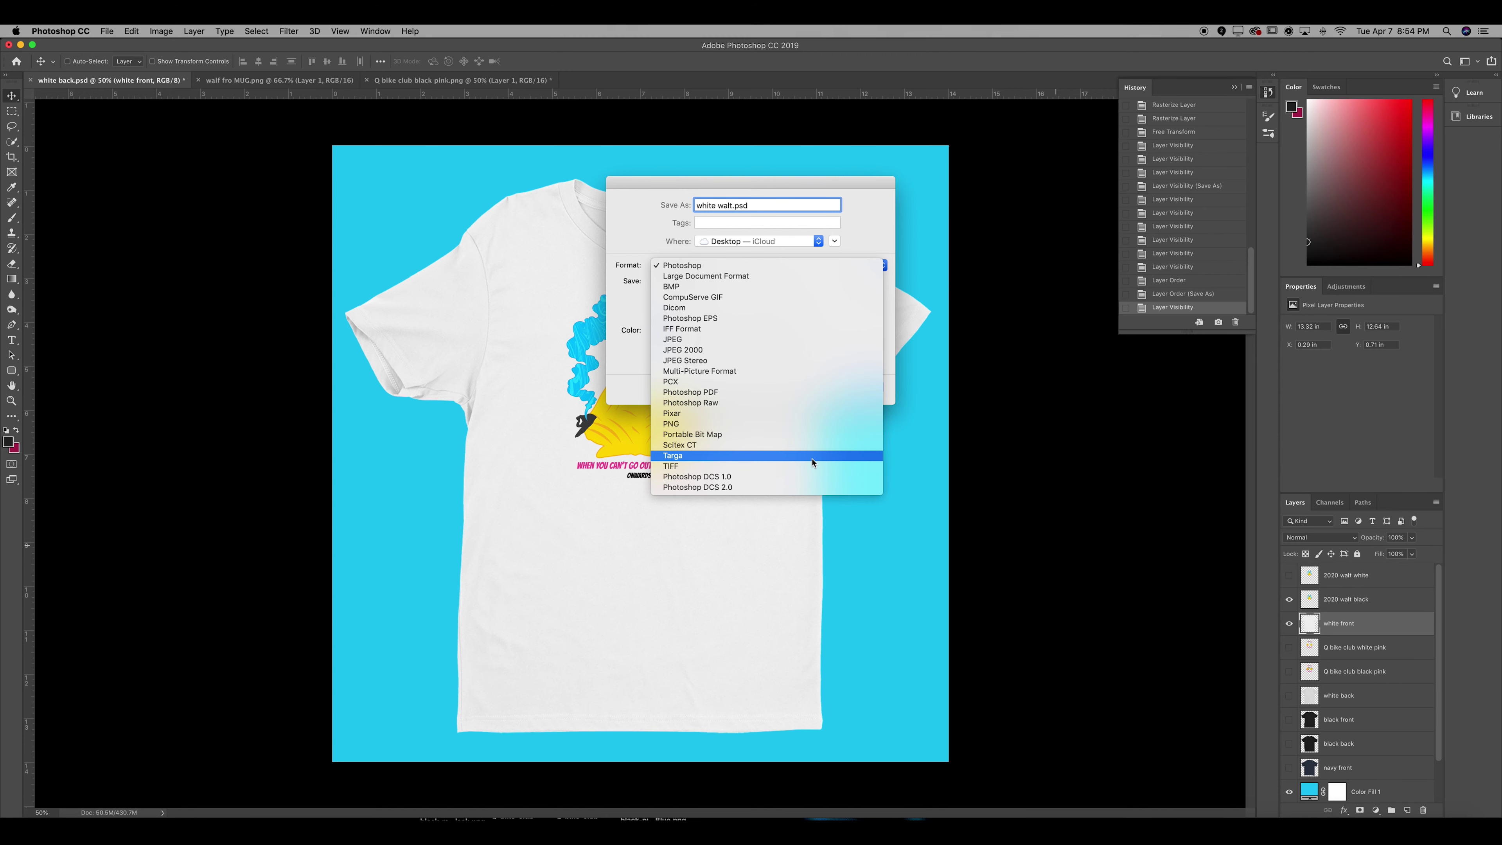
pyautogui.click(782, 339)
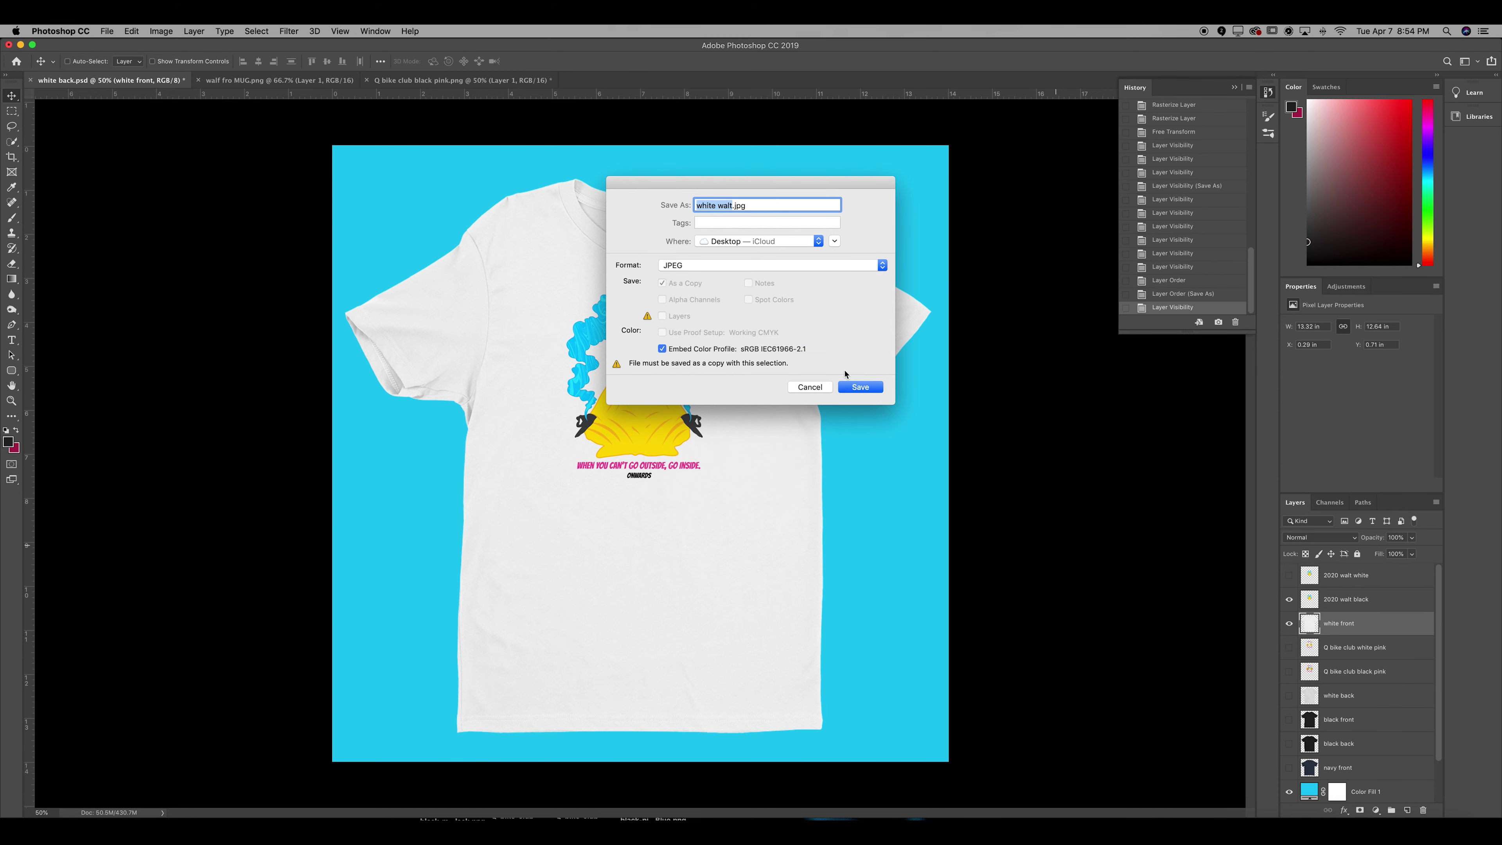
pyautogui.click(859, 387)
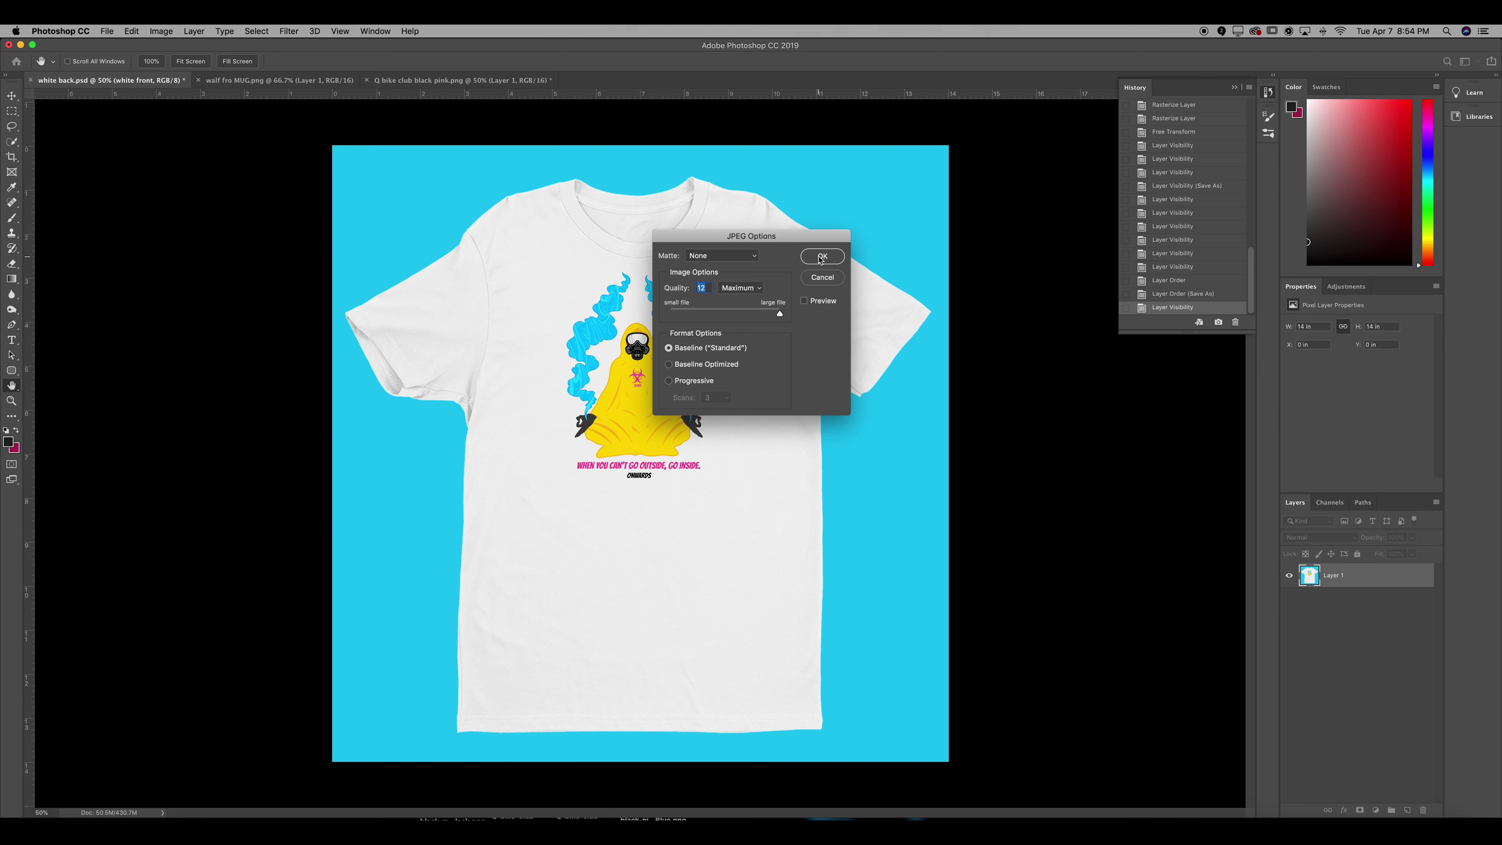
pyautogui.press('Return')
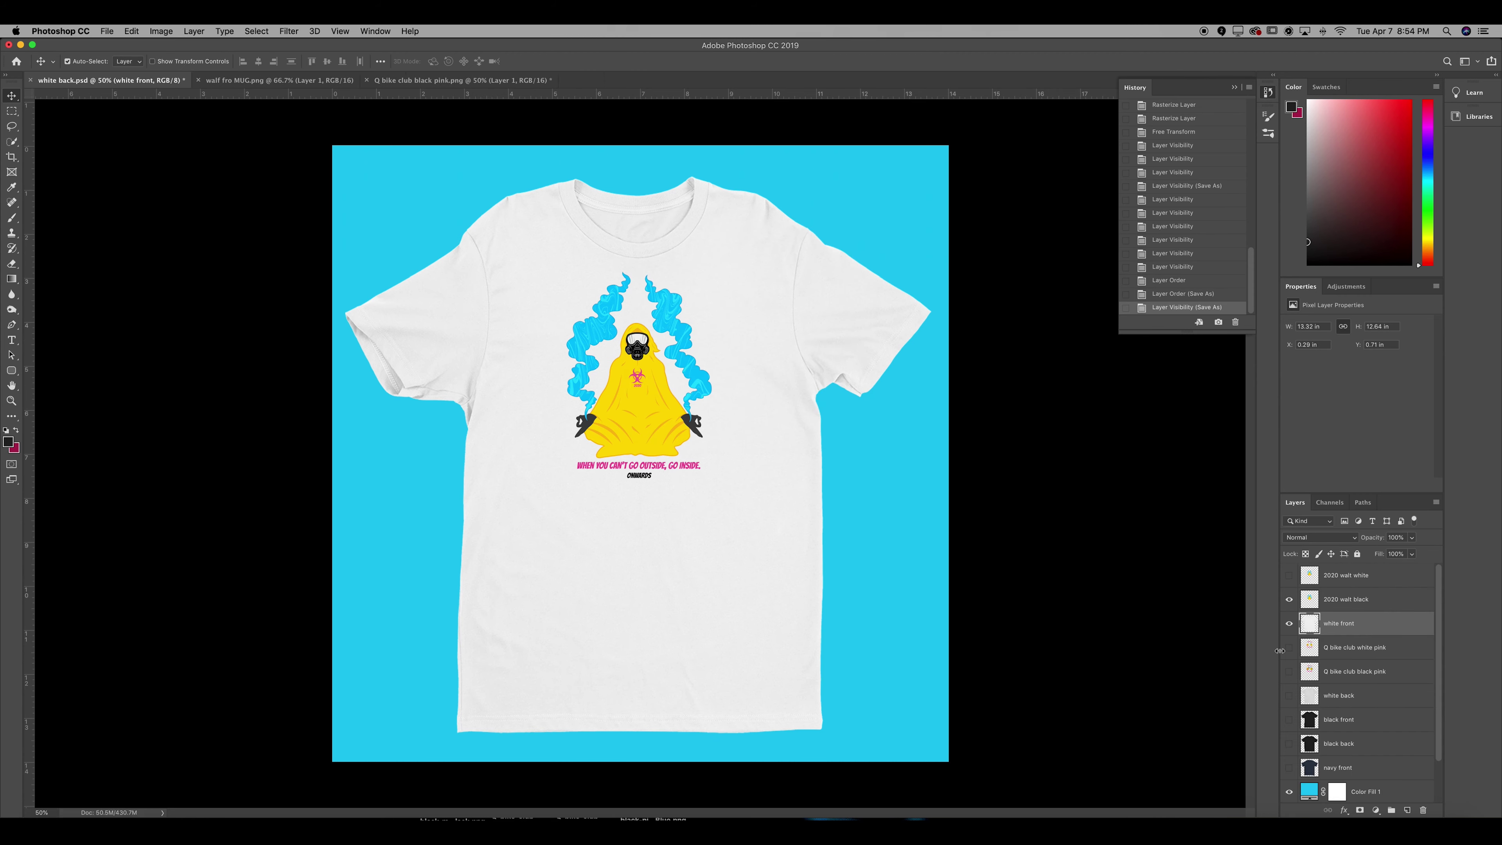
# Hide the white front and 2020 walt black layers and show 2020 walt white on black front
pyautogui.click(1290, 624)
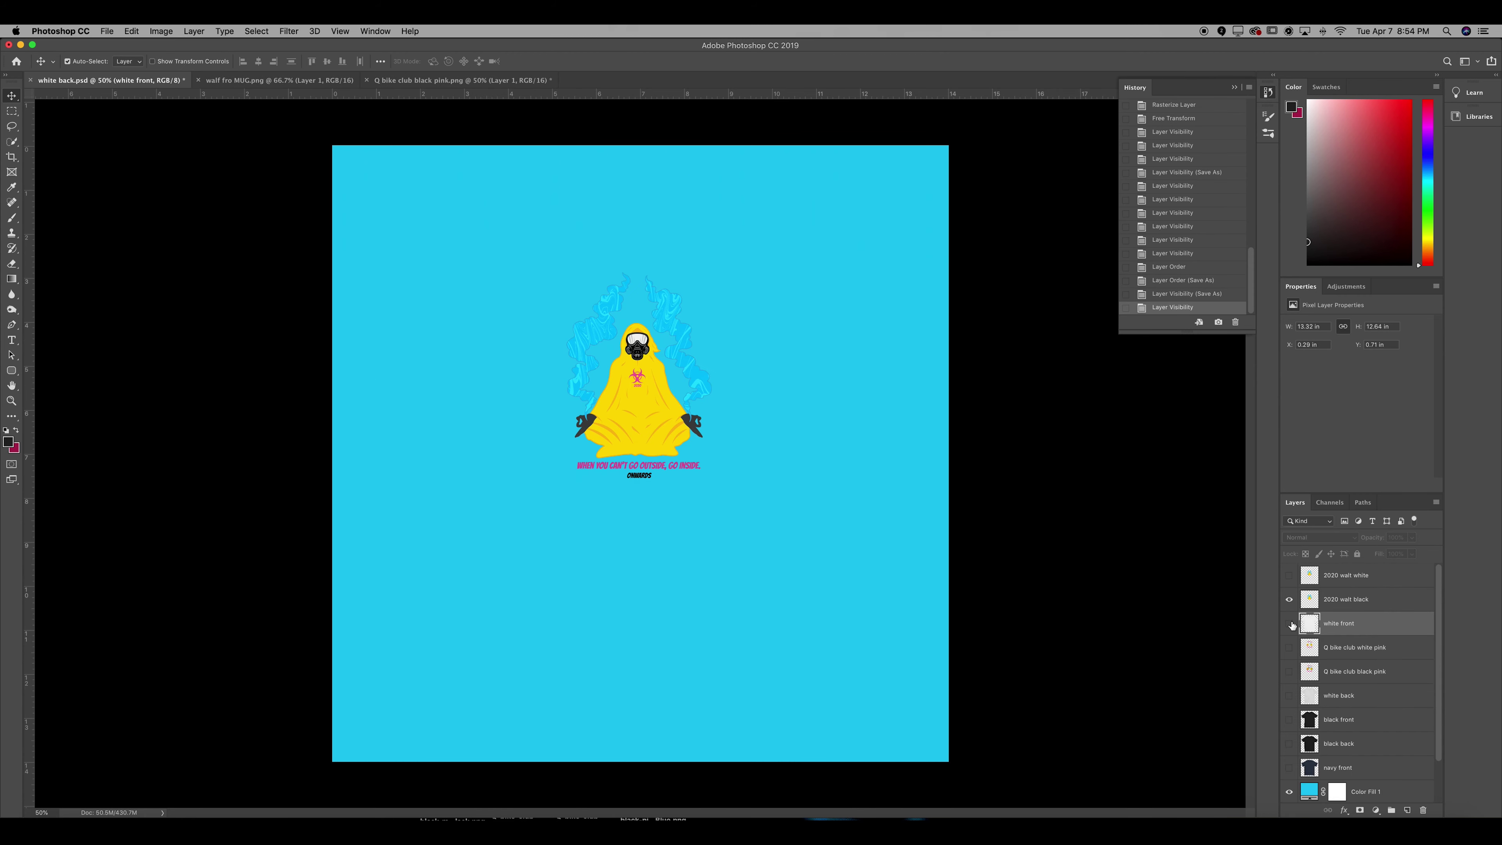
pyautogui.click(1291, 599)
pyautogui.click(1289, 575)
pyautogui.click(1290, 720)
# Save a JPEG copy of the black shirt mockup named black walt front at quality 12, Maximum
pyautogui.press('super+shift+s')
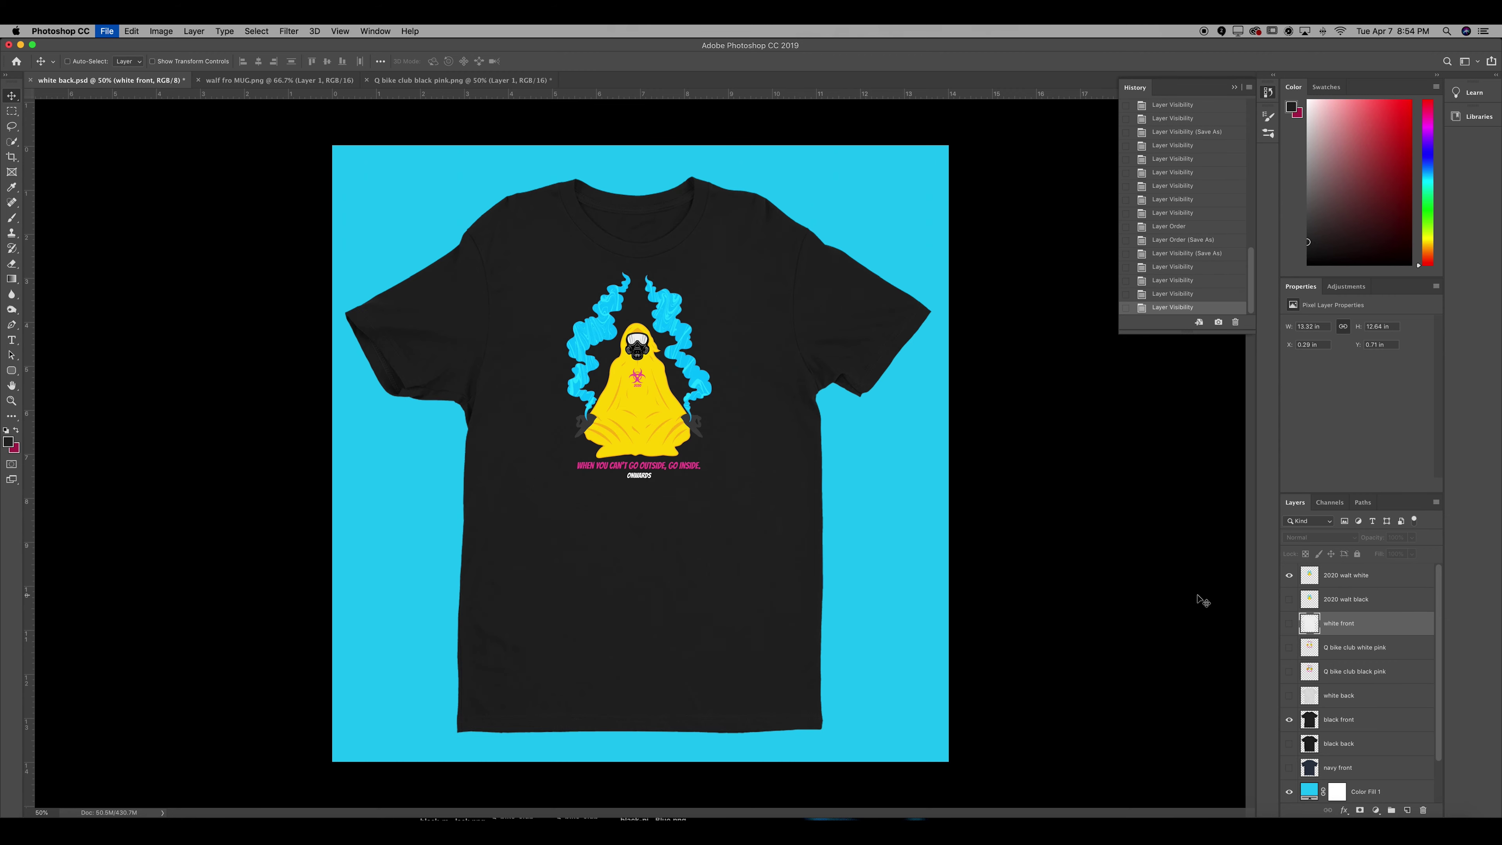
pyautogui.write('black walt')
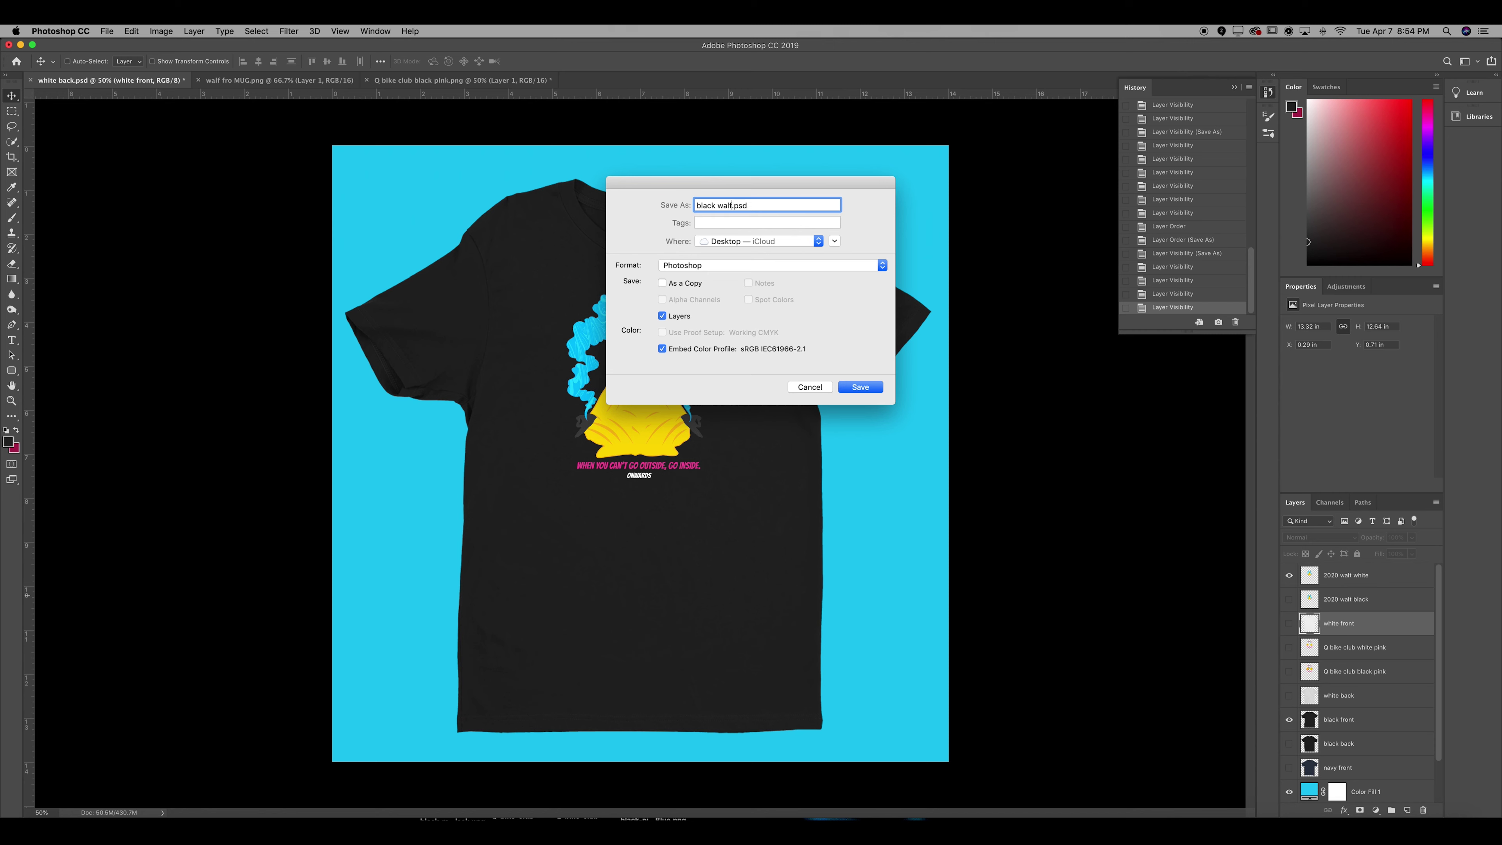
pyautogui.write(' front')
pyautogui.click(840, 265)
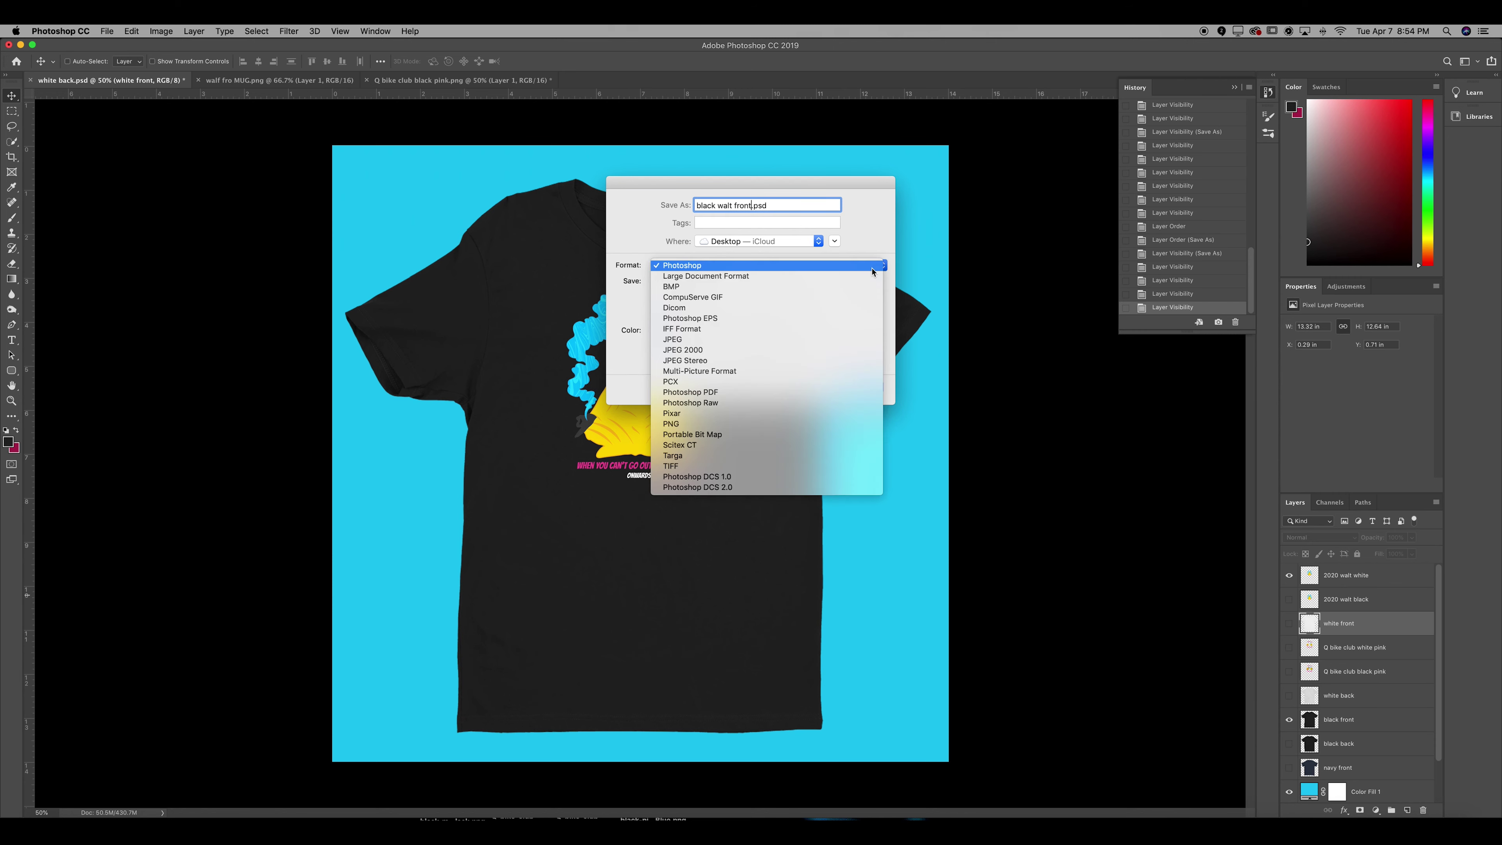
pyautogui.click(841, 345)
pyautogui.click(861, 386)
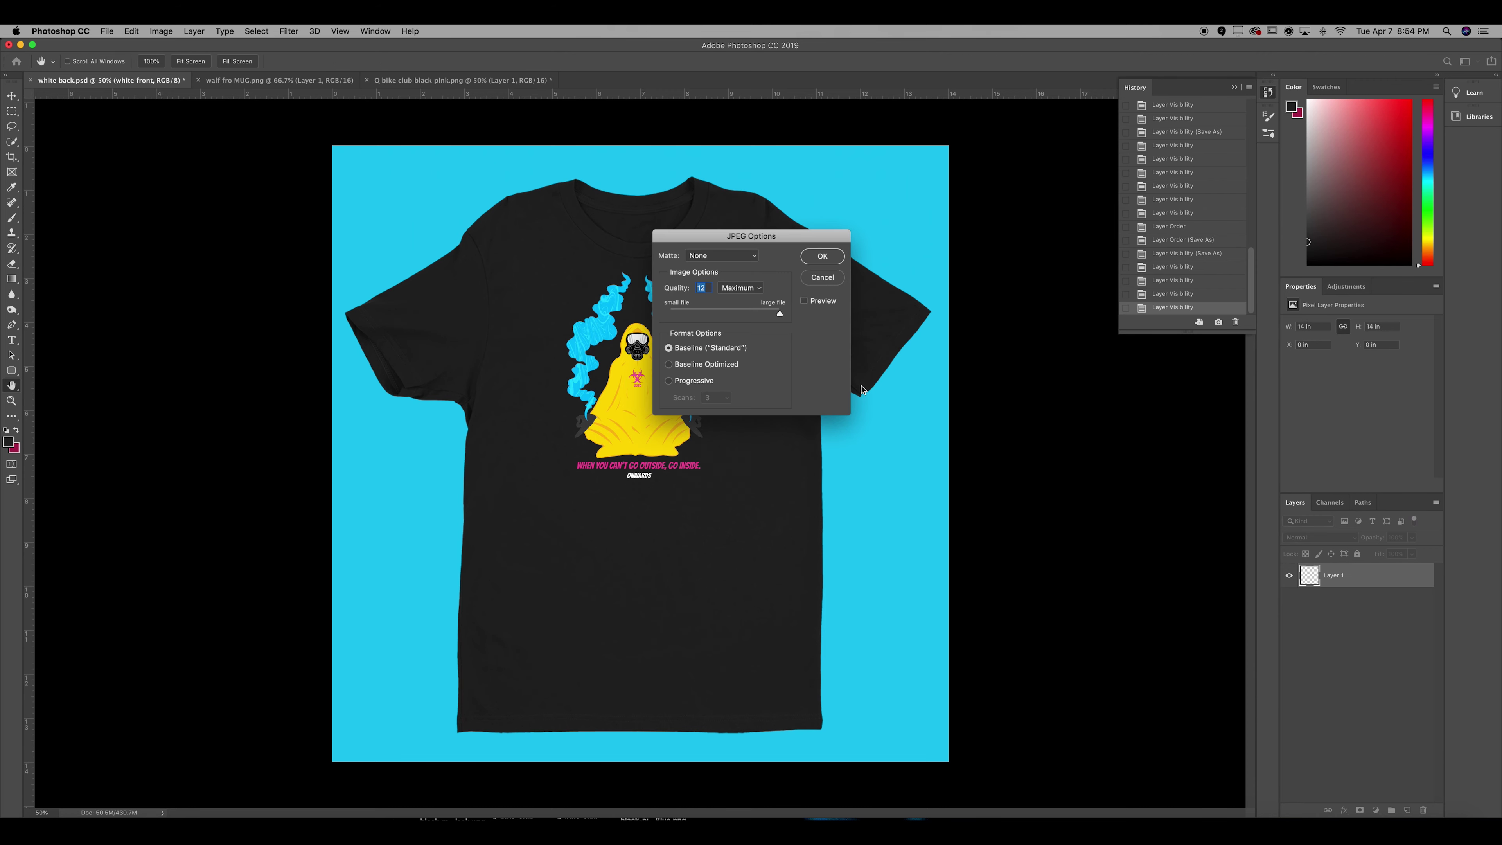
pyautogui.click(820, 263)
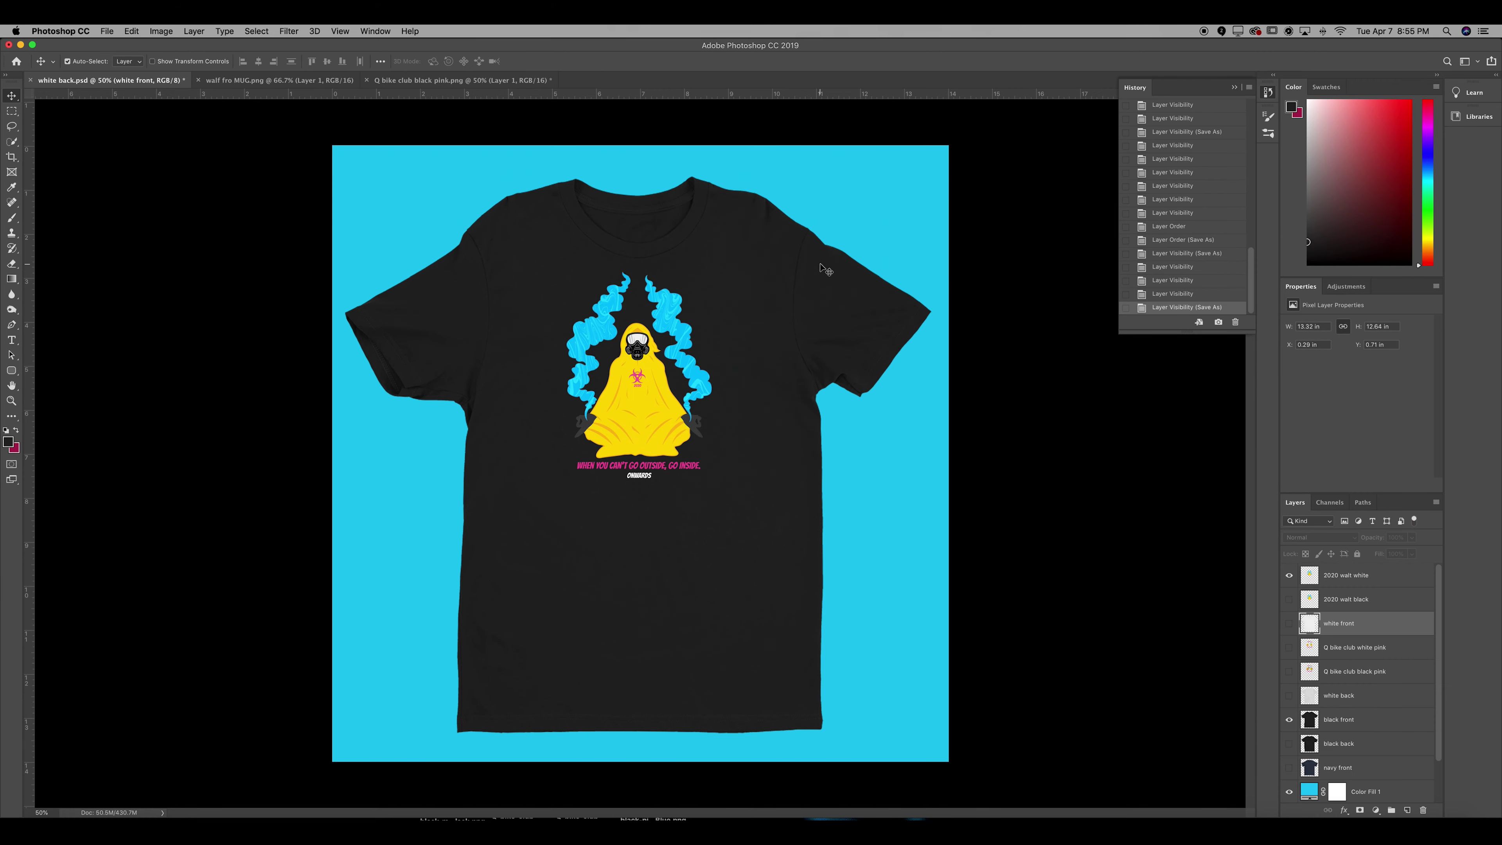
pyautogui.press('z')
pyautogui.scroll(5, 738, 285)
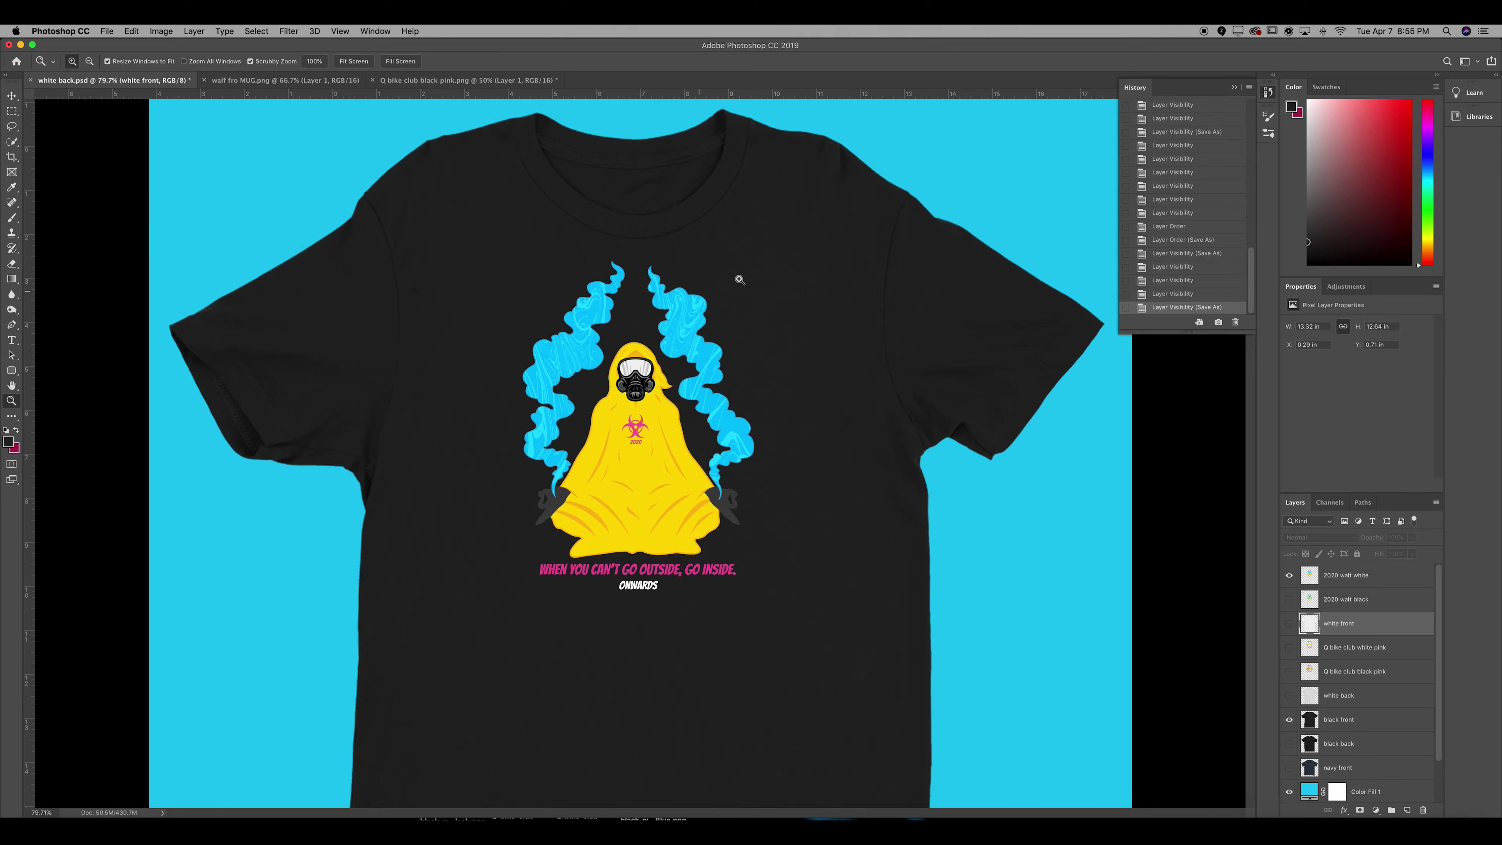
# Examine the finished black shirt front mockup with the 2020 walt white artwork, both close up and as a whole
pyautogui.scroll(-3, 717, 281)
pyautogui.scroll(3, 767, 296)
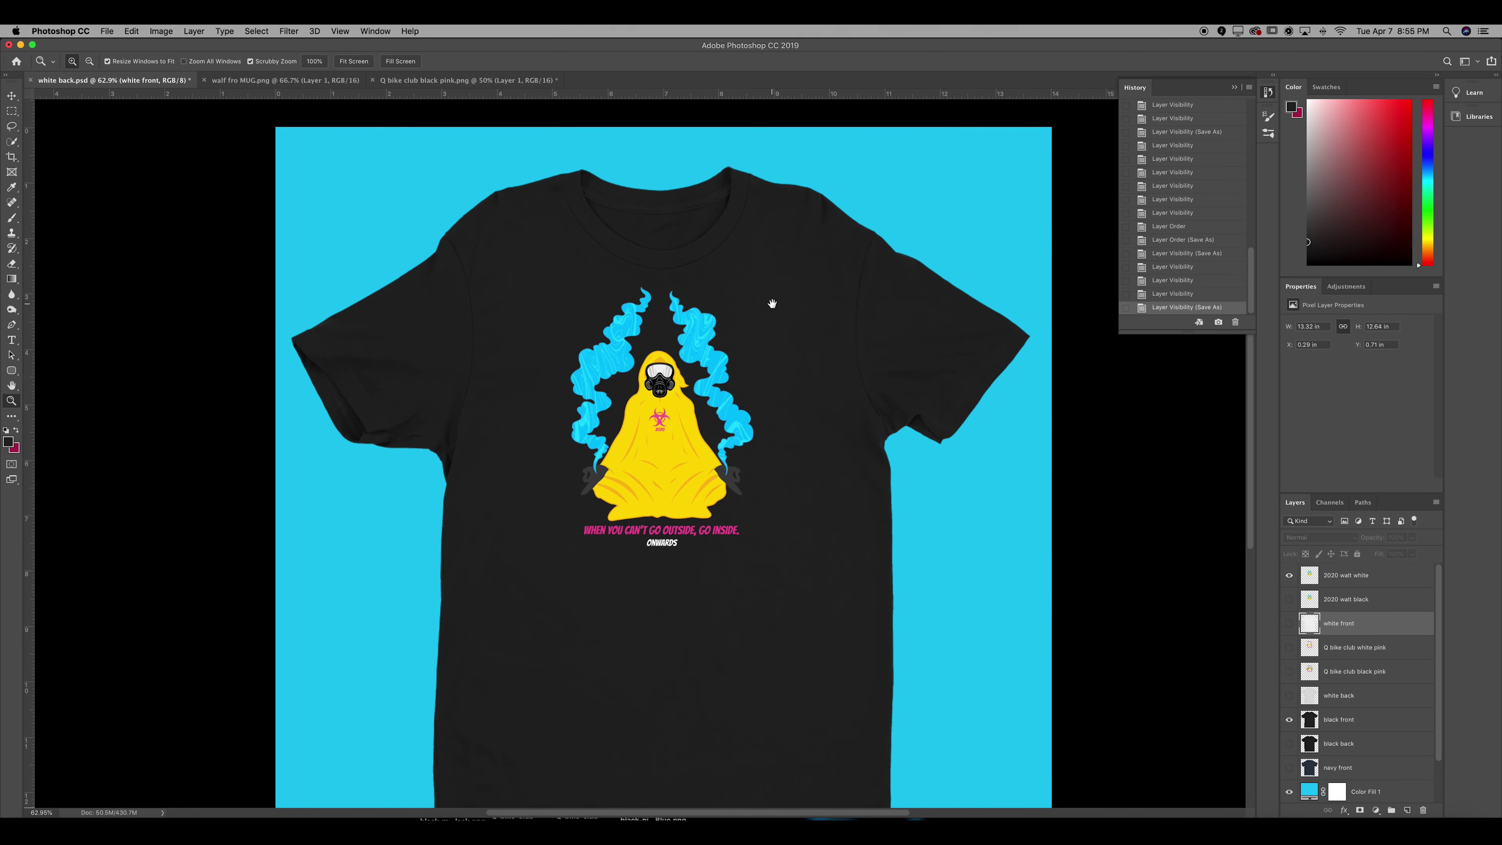
pyautogui.scroll(-3, 774, 284)
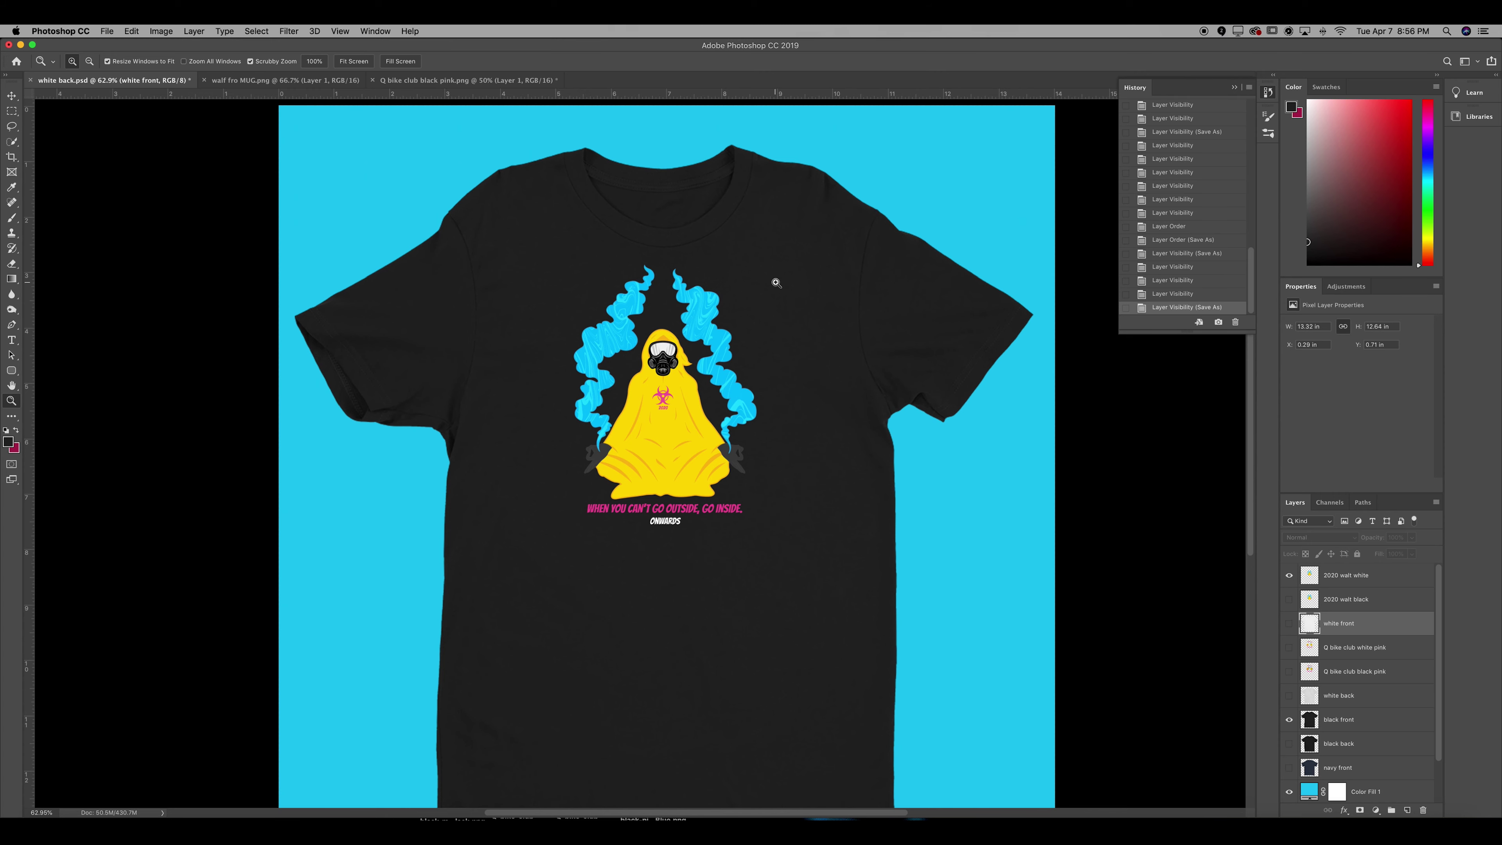
pyautogui.press('super+minus')
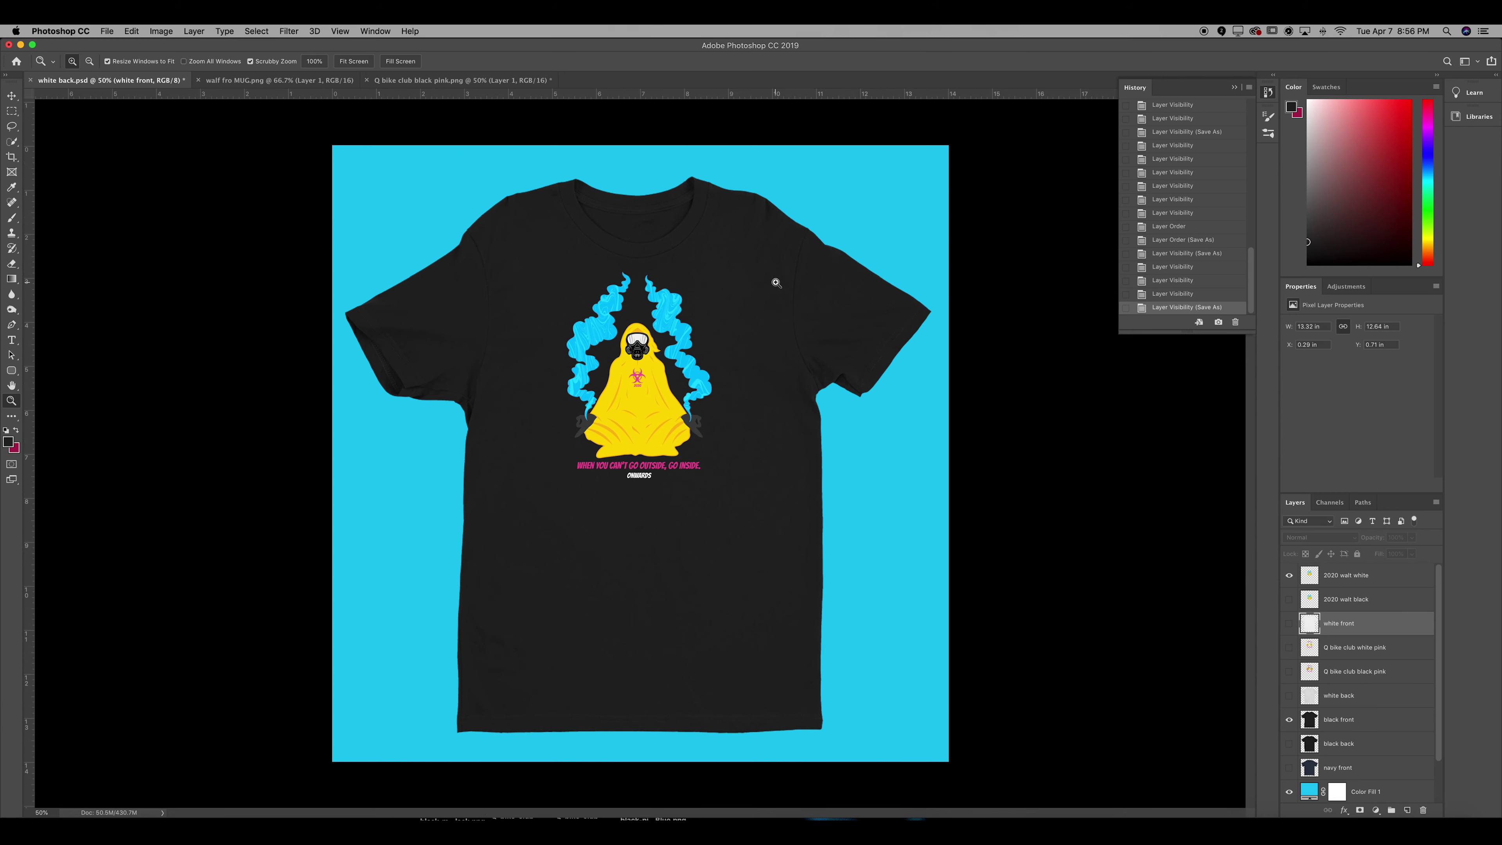
pyautogui.press('v')
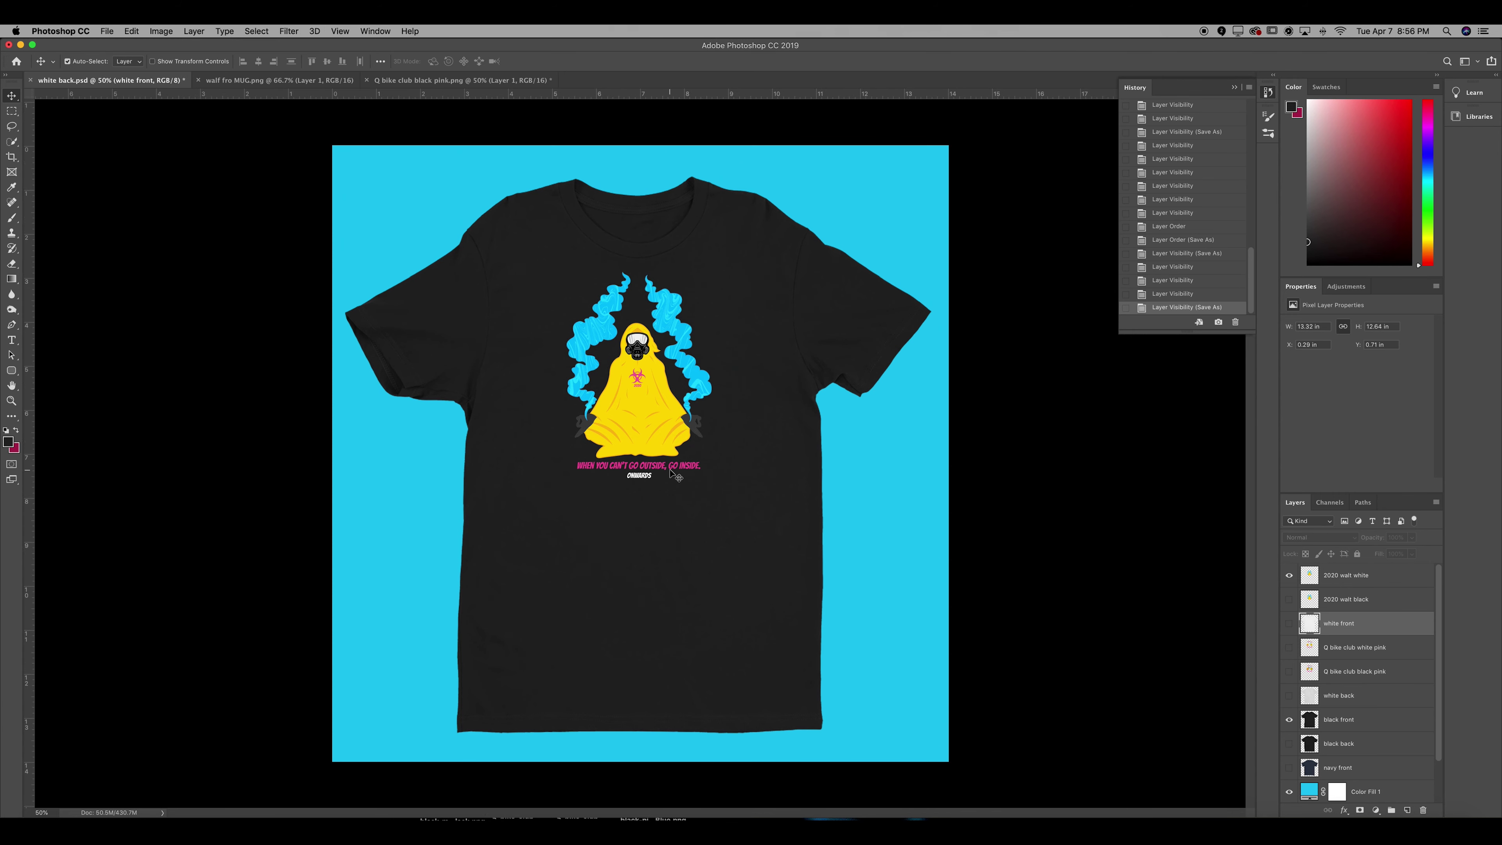
pyautogui.press('z')
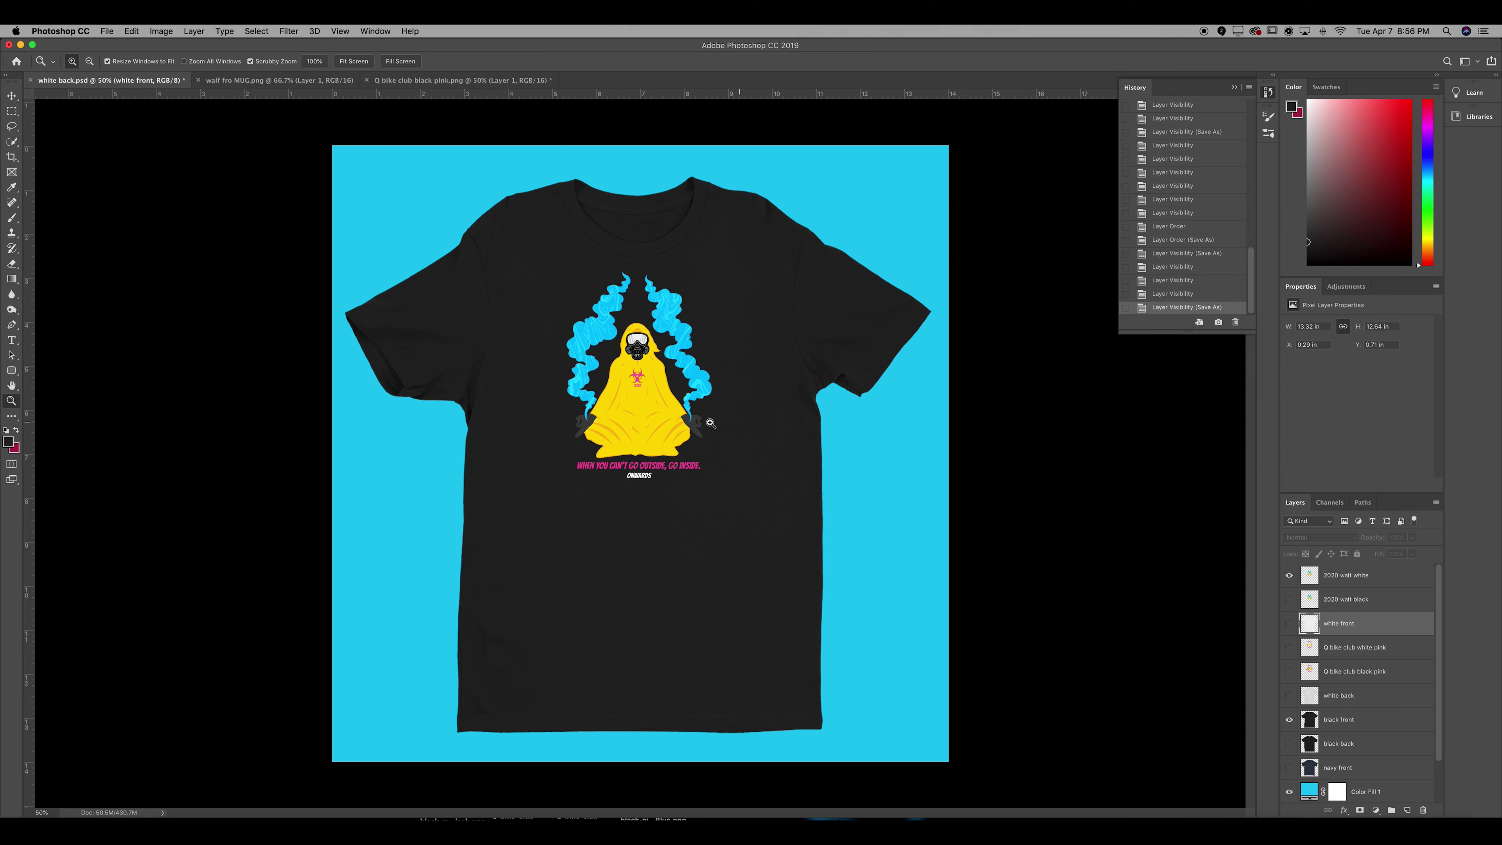
pyautogui.moveTo(707, 422)
pyautogui.mouseDown()
pyautogui.moveTo(729, 418)
pyautogui.moveTo(699, 422)
pyautogui.mouseUp()
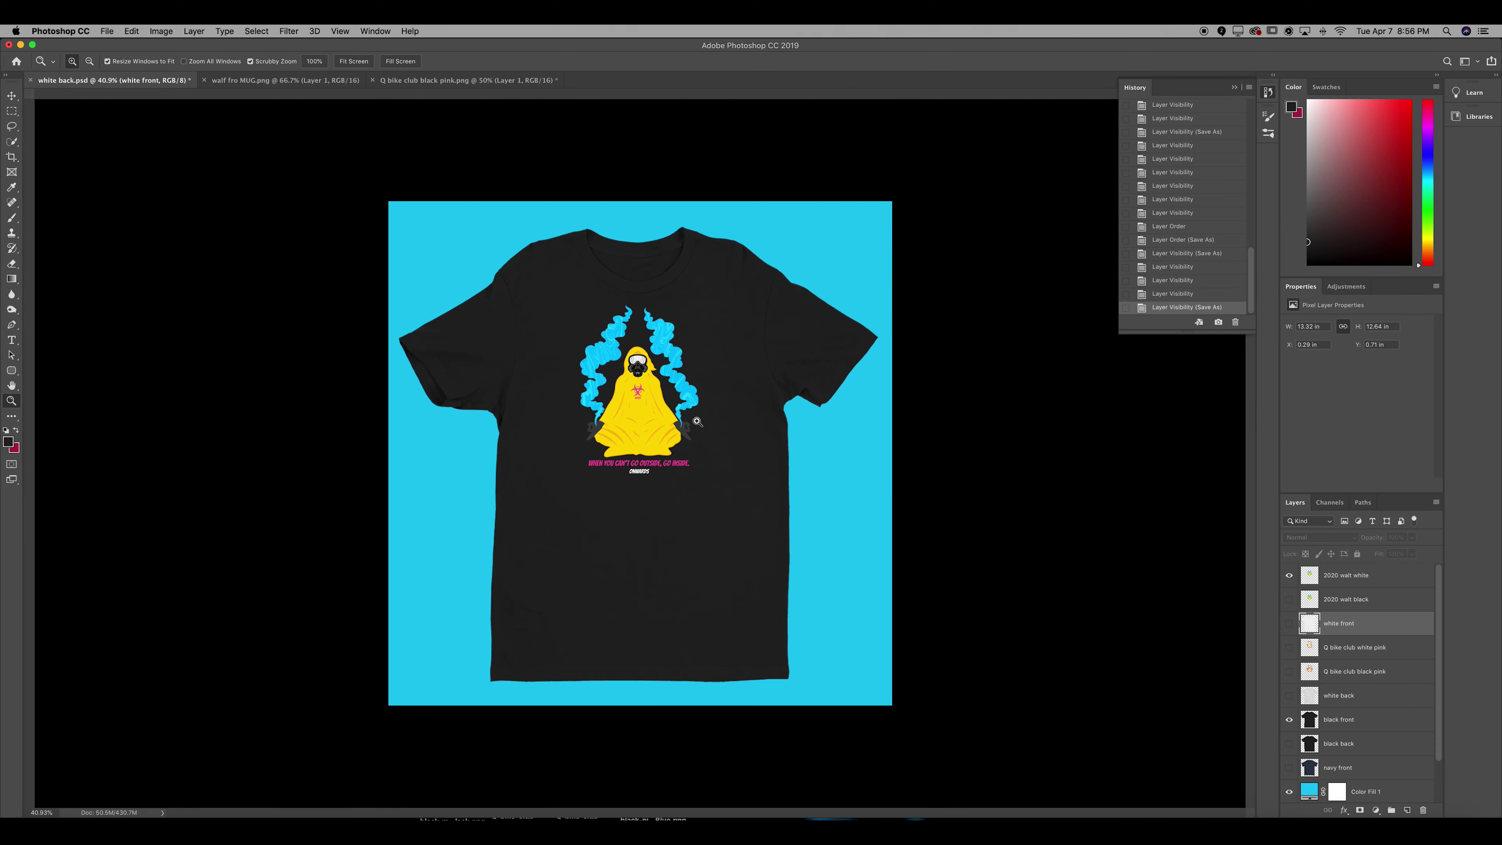
pyautogui.press('v')
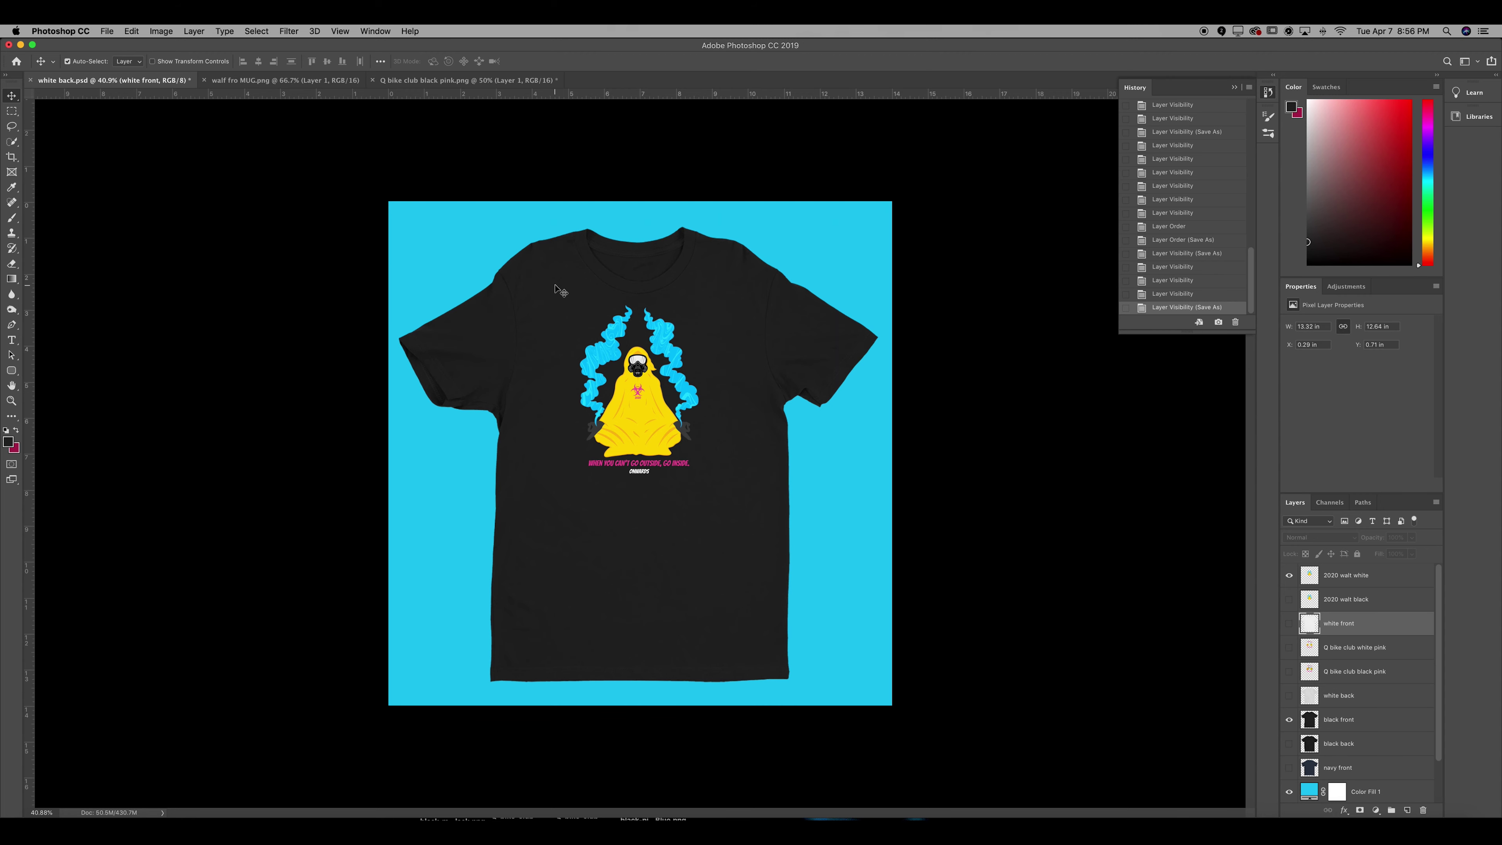
pyautogui.press('super+equal')
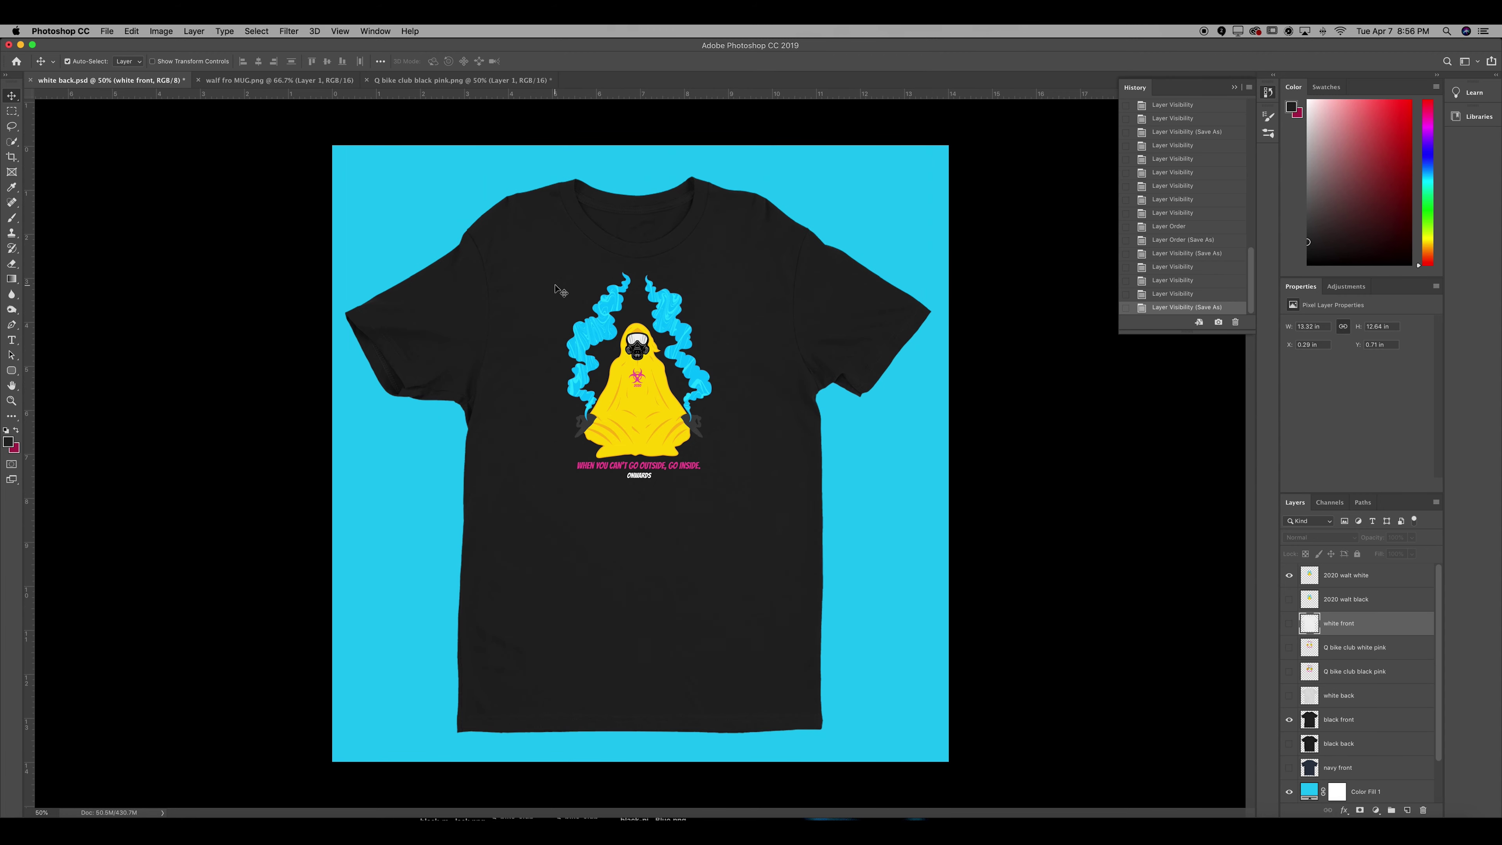